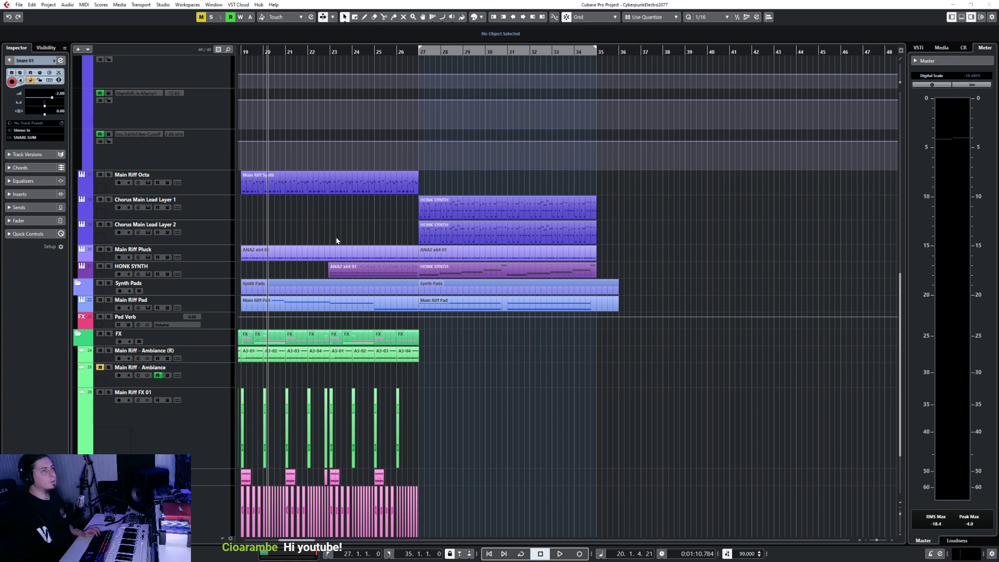
- Collapse the Synth Leads, Synth Pads and FX folder tracks
{"action": "scroll", "coordinate": [337, 240], "scroll_direction": "up", "scroll_amount": 5}
{"action": "left_click", "coordinate": [78, 211]}
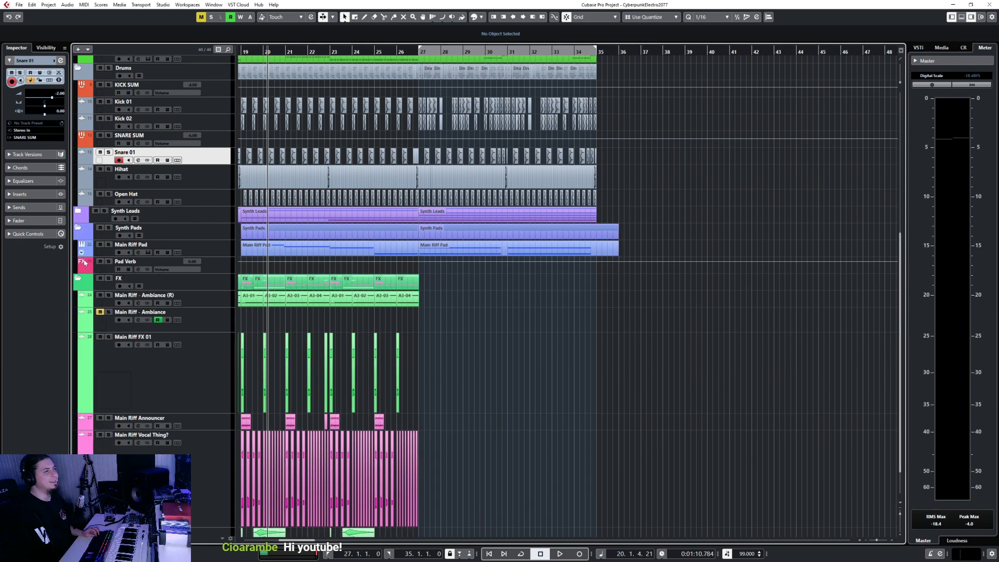
{"action": "left_click", "coordinate": [78, 229]}
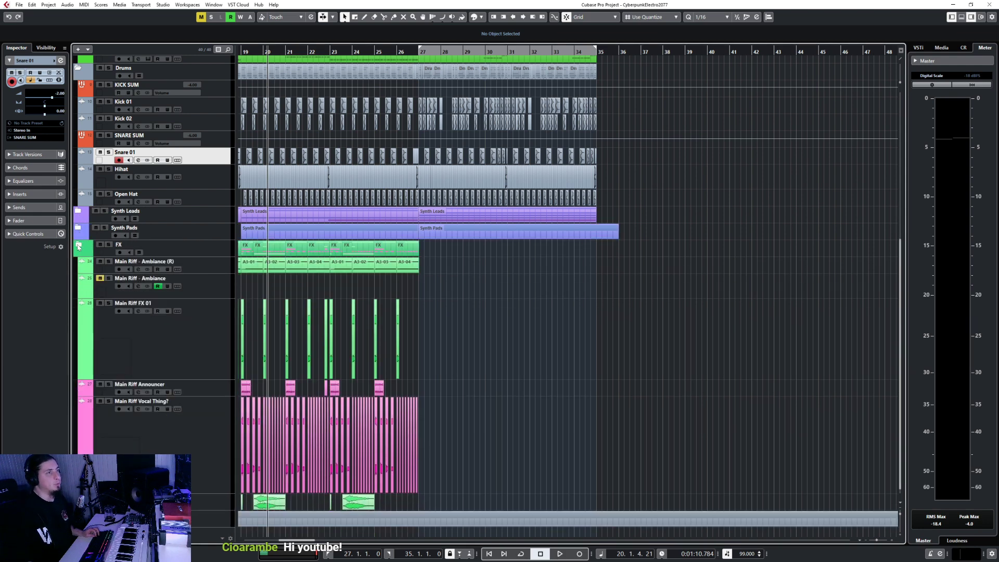
{"action": "left_click", "coordinate": [78, 244]}
{"action": "scroll", "coordinate": [503, 359], "scroll_direction": "up", "scroll_amount": 5}
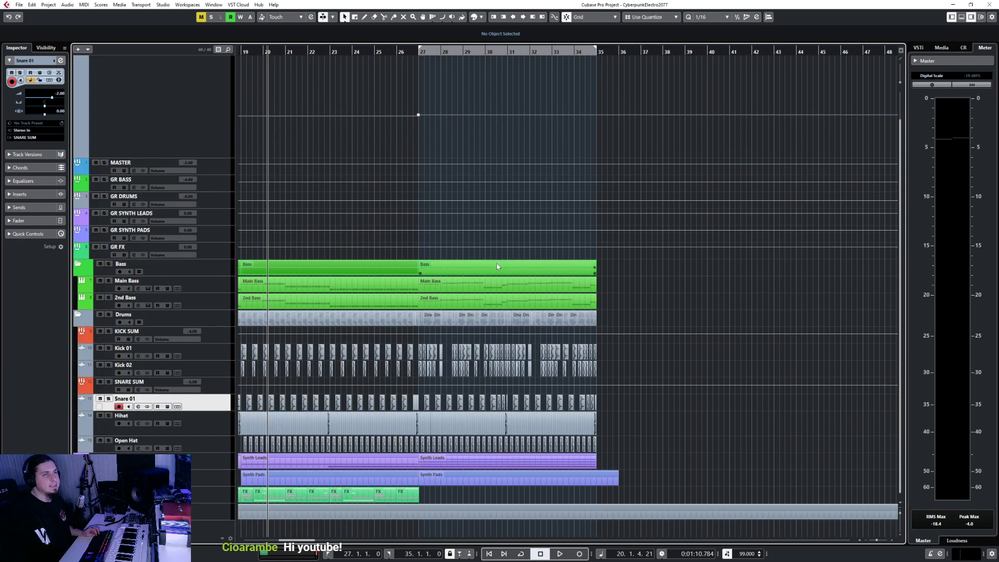
- Collapse the Bass and Drums folder tracks
{"action": "scroll", "coordinate": [497, 266], "scroll_direction": "down", "scroll_amount": 3}
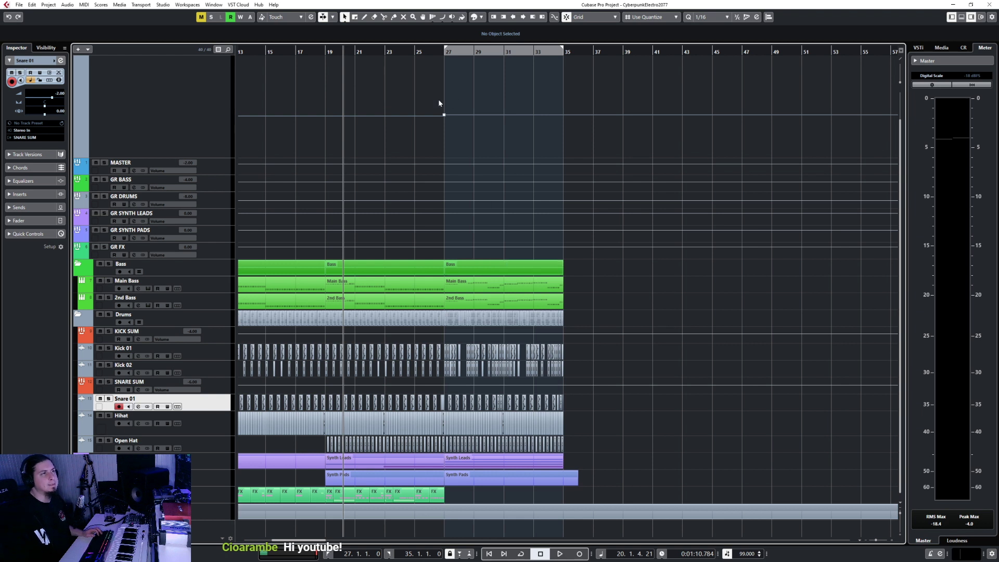
{"action": "left_click", "coordinate": [444, 115]}
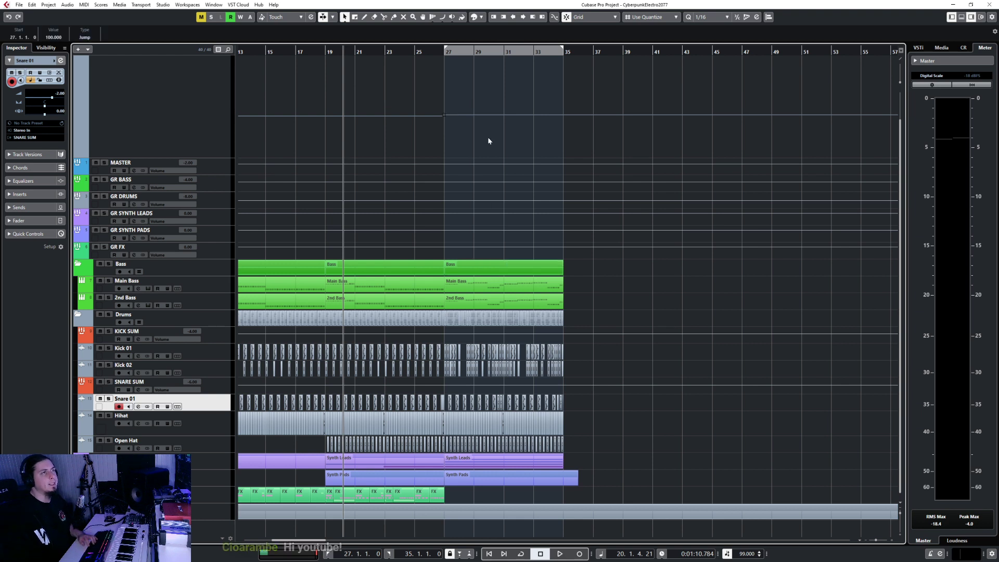
{"action": "left_click", "coordinate": [626, 262]}
{"action": "left_click", "coordinate": [461, 265]}
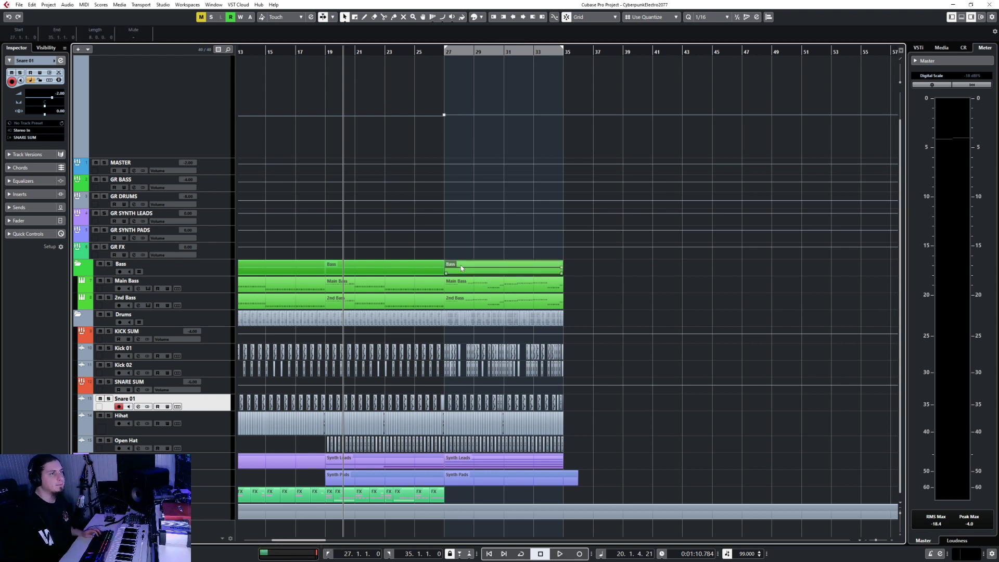
{"action": "left_click", "coordinate": [77, 264]}
{"action": "left_click", "coordinate": [77, 316]}
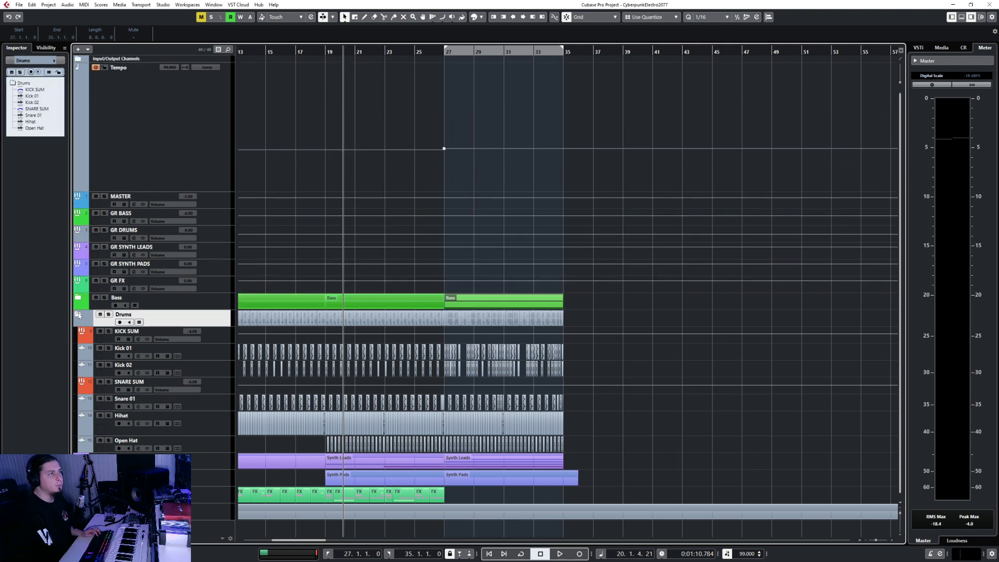
{"action": "left_click", "coordinate": [78, 315]}
- Set the quantize grid to 1/1 and move the Bass, Drums, Synth Leads and Synth Pads parts starting at bar 27 farther along the timeline
{"action": "left_click_drag", "start_coordinate": [620, 304], "coordinate": [492, 360]}
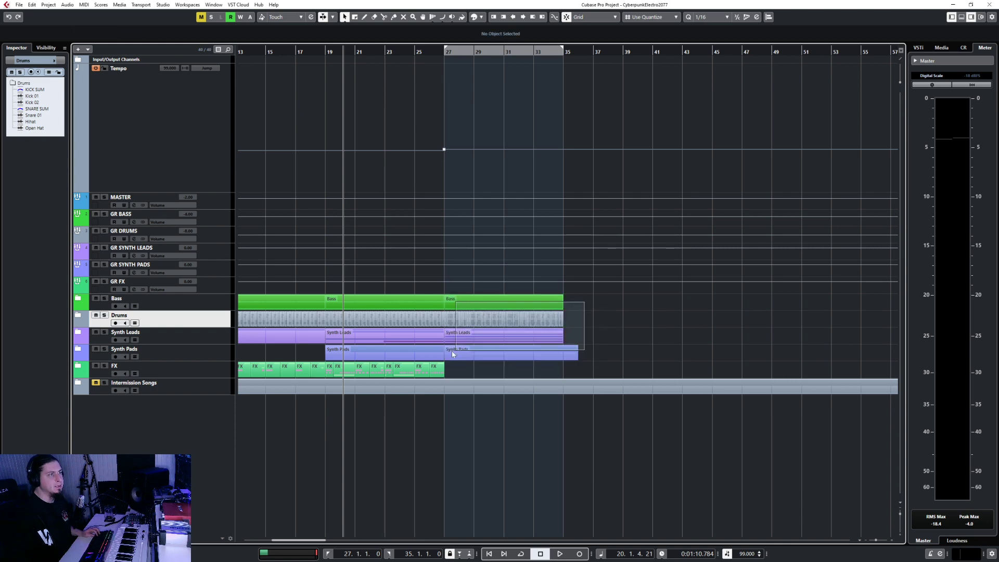
{"action": "scroll", "coordinate": [448, 359], "scroll_direction": "up", "scroll_amount": 5}
{"action": "scroll", "coordinate": [448, 359], "scroll_direction": "down", "scroll_amount": 6}
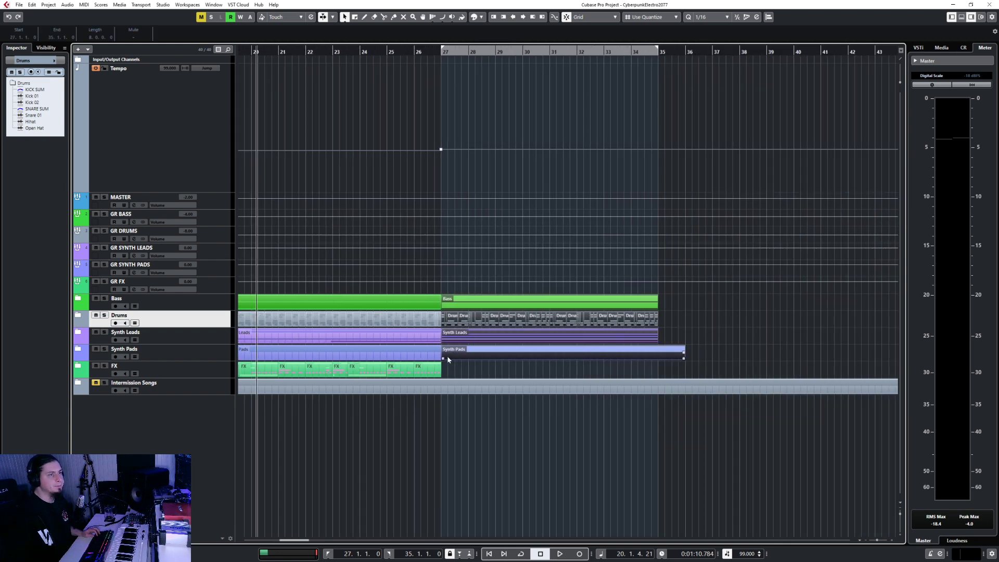
{"action": "left_click_drag", "start_coordinate": [345, 301], "coordinate": [569, 300]}
{"action": "key", "text": "ctrl+z"}
{"action": "left_click", "coordinate": [713, 16]}
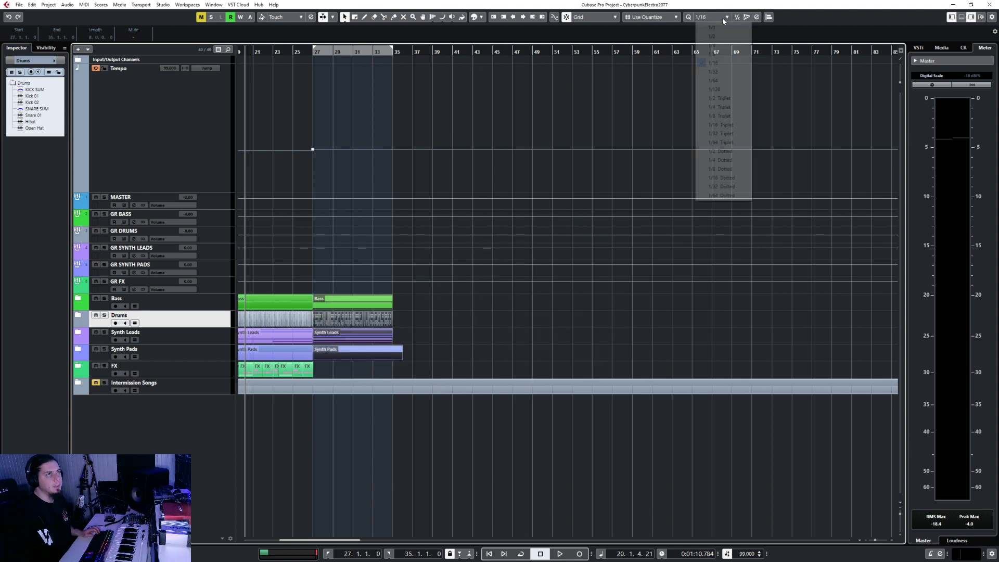
{"action": "left_click", "coordinate": [713, 32]}
{"action": "left_click_drag", "start_coordinate": [358, 301], "coordinate": [594, 295]}
- Expand the Bass and Drums folder tracks around bar 27
{"action": "scroll", "coordinate": [372, 320], "scroll_direction": "up", "scroll_amount": 5}
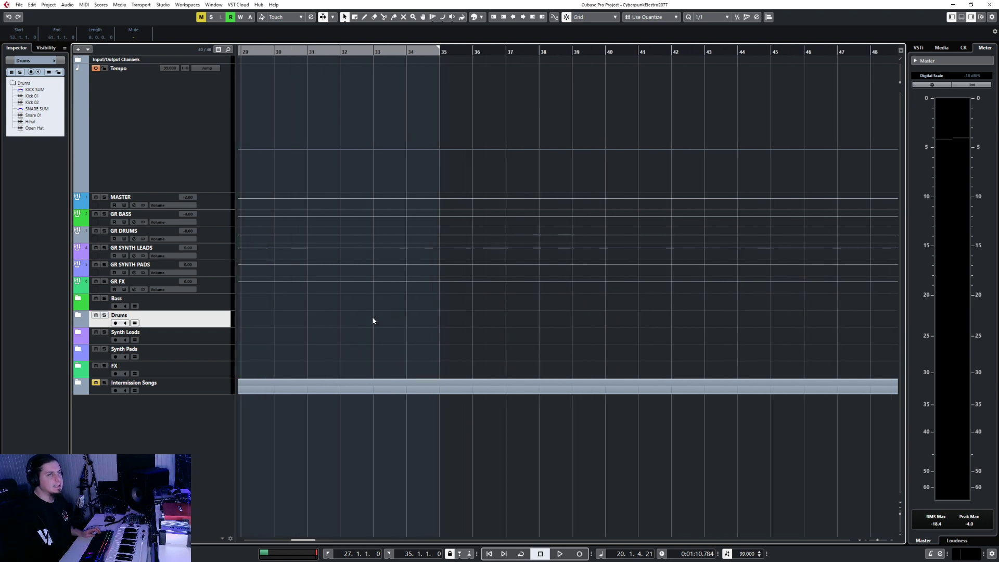
{"action": "scroll", "coordinate": [373, 317], "scroll_direction": "left", "scroll_amount": 5}
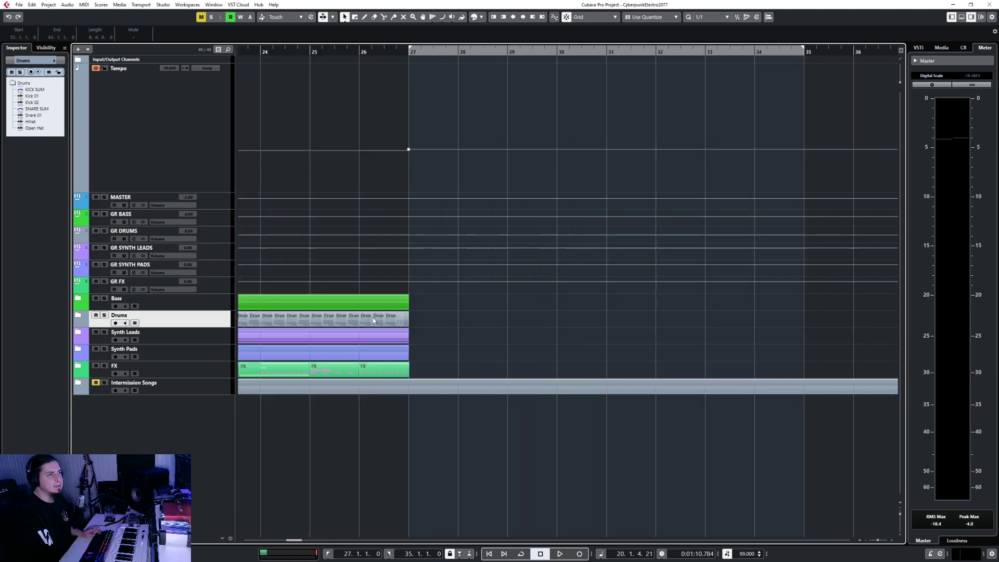
{"action": "left_click", "coordinate": [78, 297]}
{"action": "left_click", "coordinate": [219, 319]}
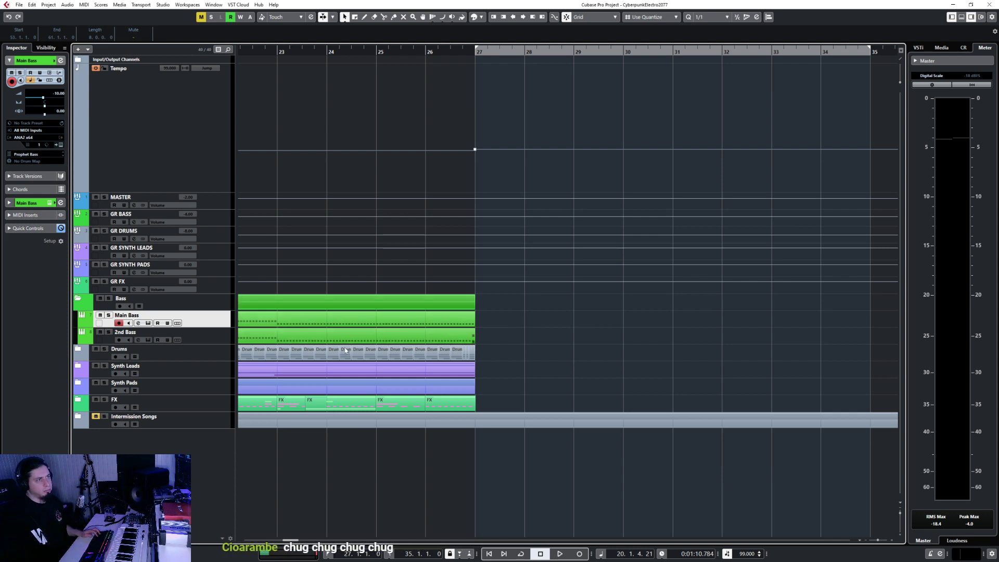
{"action": "left_click", "coordinate": [77, 359]}
{"action": "left_click", "coordinate": [78, 350]}
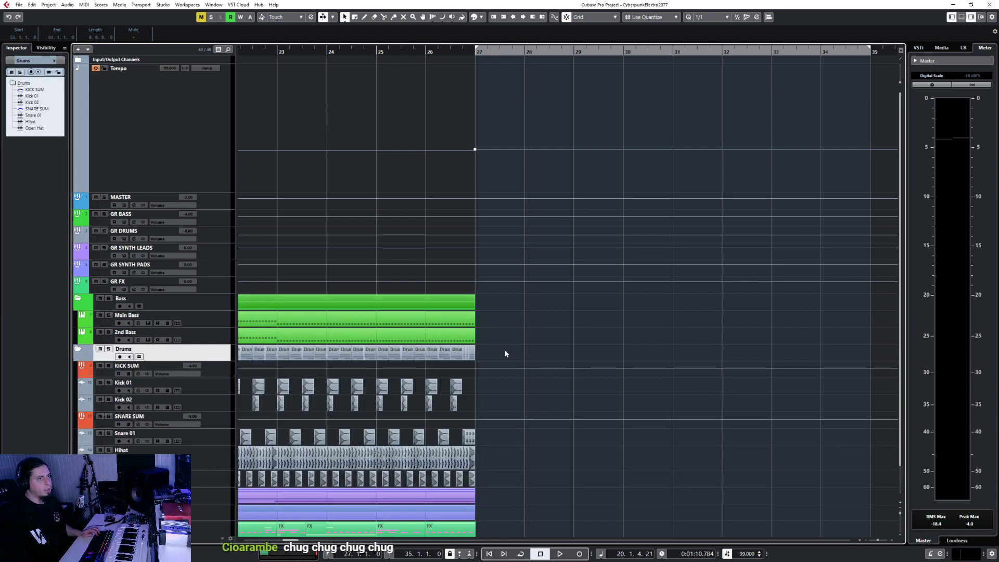
- Duplicate the Drums folder parts from bars 19–27 so the copies fill bars 27–35
{"action": "scroll", "coordinate": [505, 351], "scroll_direction": "left", "scroll_amount": 4}
{"action": "scroll", "coordinate": [505, 350], "scroll_direction": "down", "scroll_amount": 1}
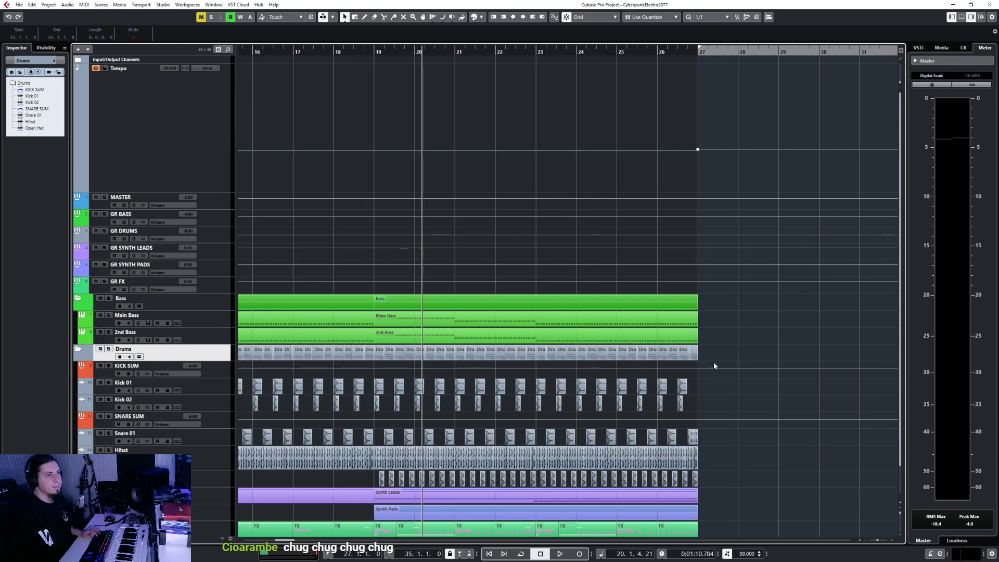
{"action": "left_click_drag", "start_coordinate": [714, 366], "coordinate": [376, 355]}
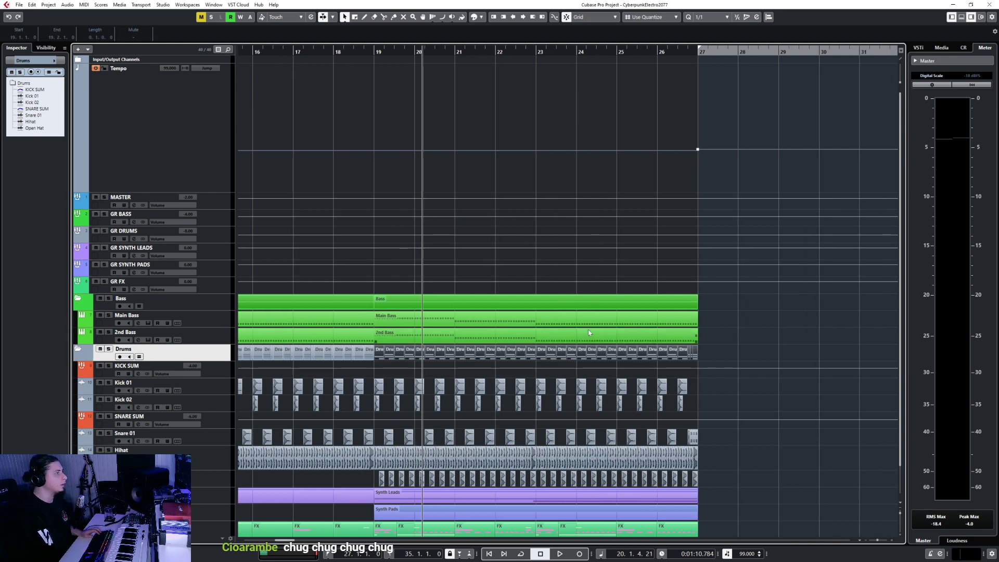
{"action": "scroll", "coordinate": [589, 332], "scroll_direction": "right", "scroll_amount": 8}
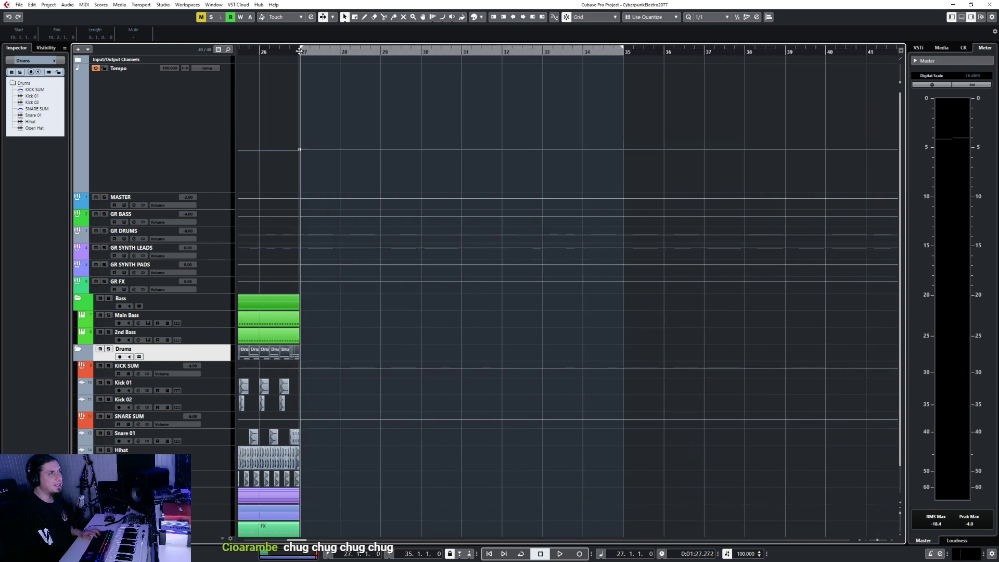
{"action": "key", "text": "ctrl+d"}
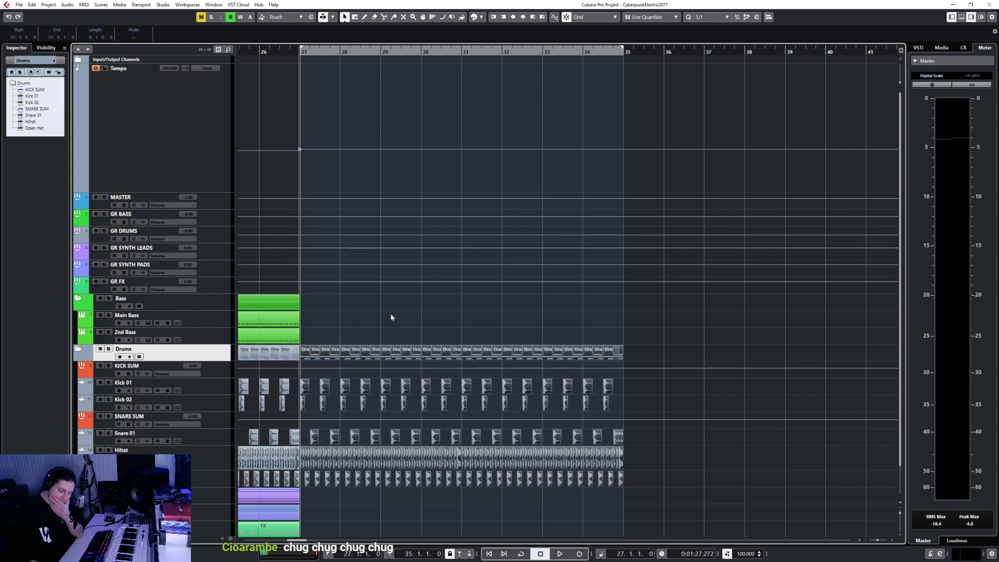
- Deselect the copied drum parts and select the Main Bass track
{"action": "left_click", "coordinate": [442, 305]}
{"action": "left_click", "coordinate": [213, 326]}
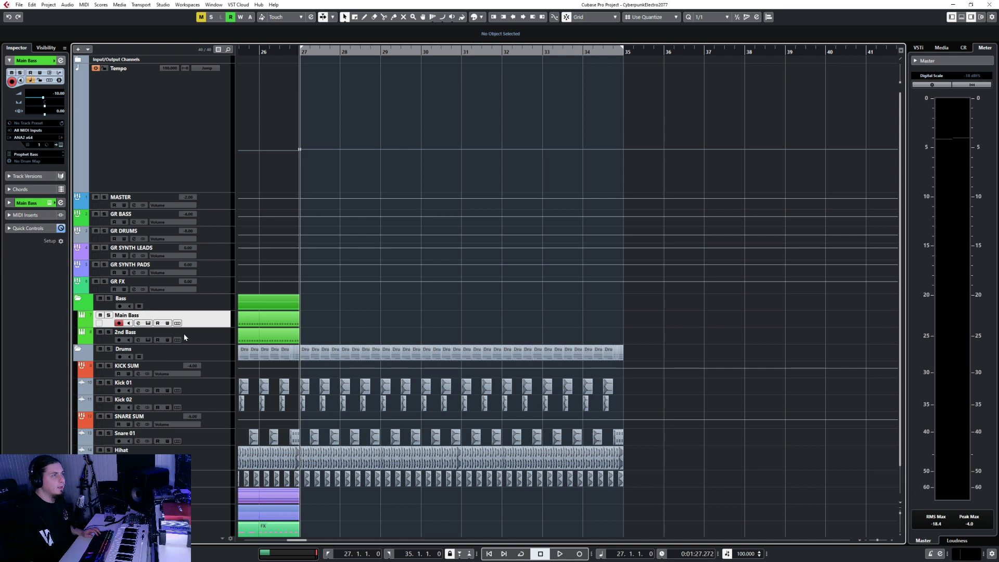
{"action": "left_click", "coordinate": [229, 338]}
{"action": "left_click", "coordinate": [213, 324]}
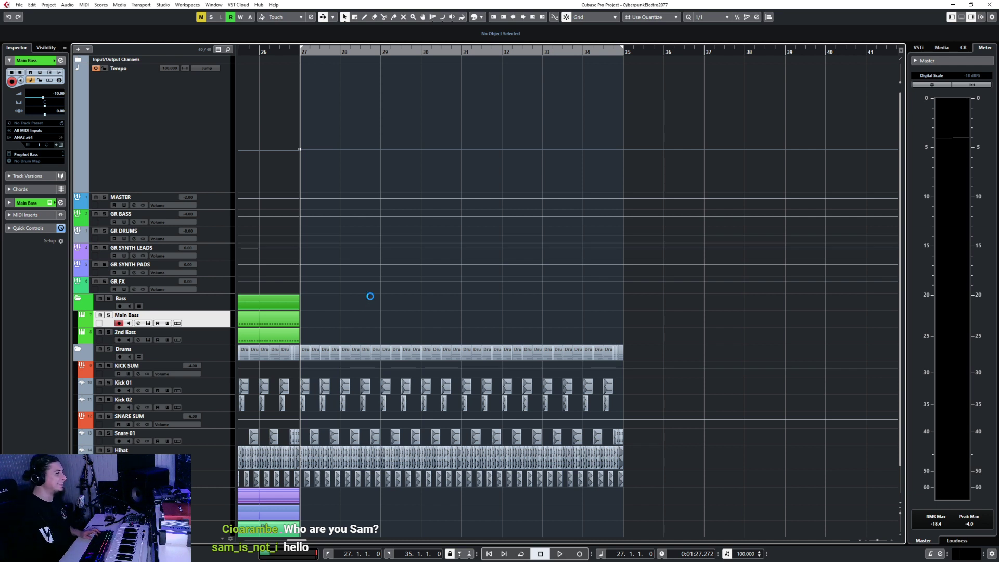
- Examine the notes of the Main Bass part at bars 19–27 in the Key Editor, and close the editor
{"action": "scroll", "coordinate": [370, 299], "scroll_direction": "down", "scroll_amount": 1}
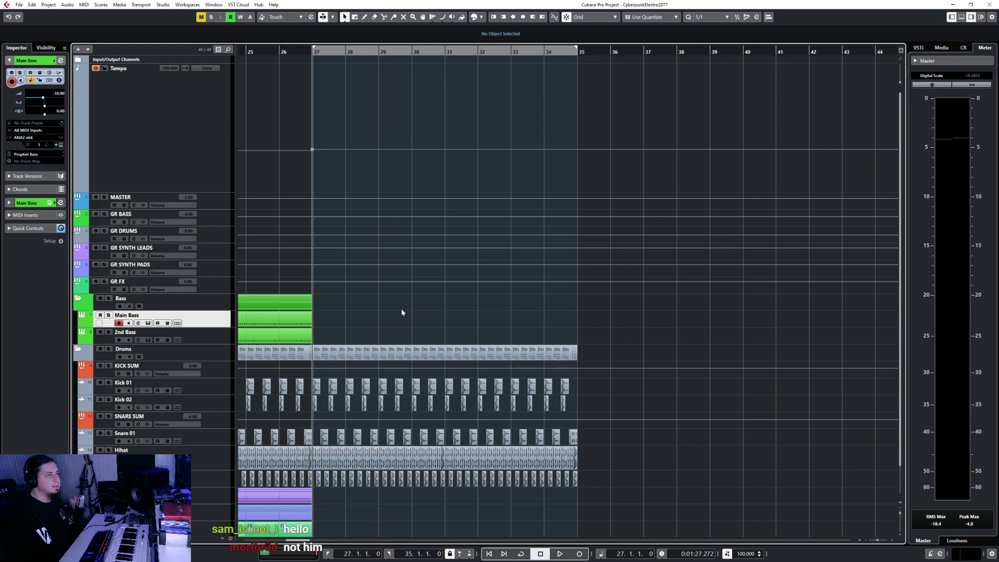
{"action": "scroll", "coordinate": [391, 304], "scroll_direction": "down", "scroll_amount": 2}
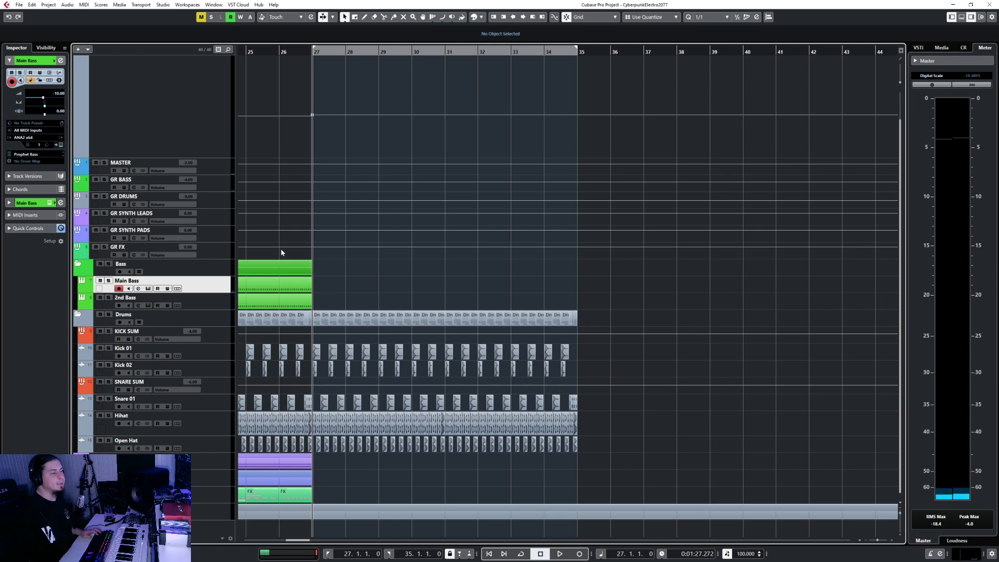
{"action": "scroll", "coordinate": [335, 283], "scroll_direction": "down", "scroll_amount": 3}
{"action": "scroll", "coordinate": [359, 282], "scroll_direction": "left", "scroll_amount": 3}
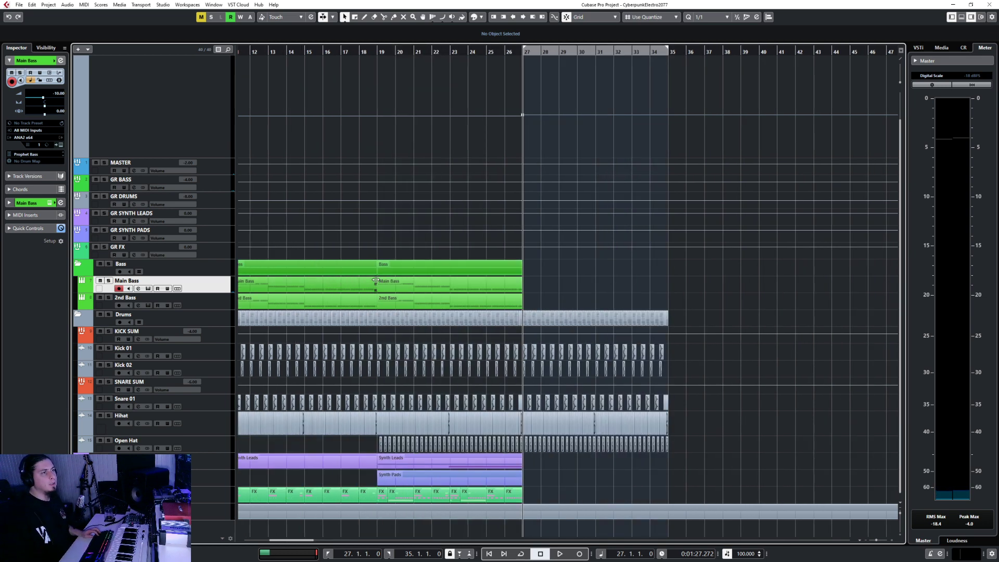
{"action": "left_click", "coordinate": [375, 281]}
{"action": "scroll", "coordinate": [448, 282], "scroll_direction": "up", "scroll_amount": 3}
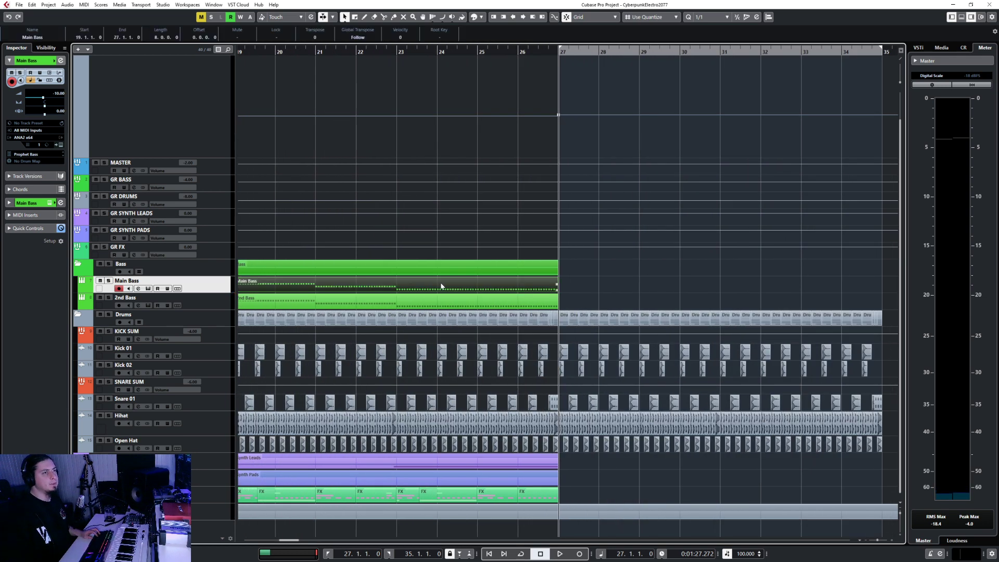
{"action": "double_click", "coordinate": [441, 286]}
{"action": "scroll", "coordinate": [372, 377], "scroll_direction": "down", "scroll_amount": 4}
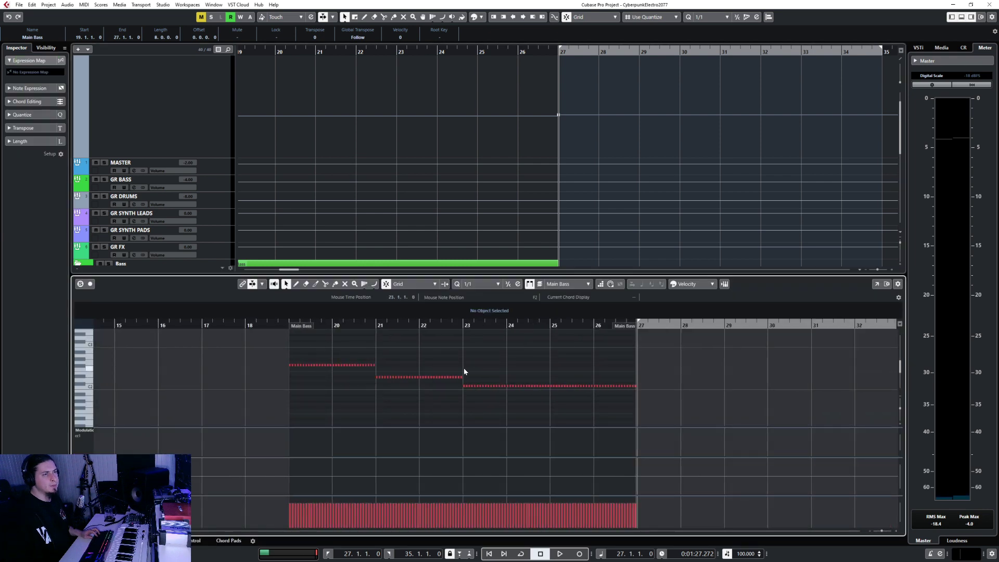
{"action": "key", "text": "Return"}
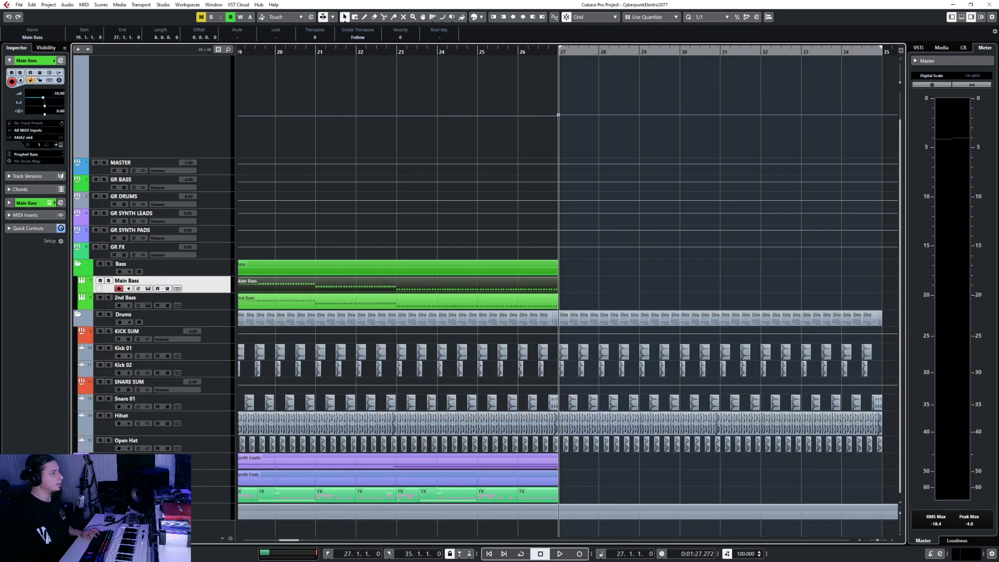
- Draw an empty part on the Main Bass track from bar 27 to bar 35
{"action": "scroll", "coordinate": [539, 306], "scroll_direction": "up", "scroll_amount": 3}
{"action": "scroll", "coordinate": [539, 306], "scroll_direction": "right", "scroll_amount": 3}
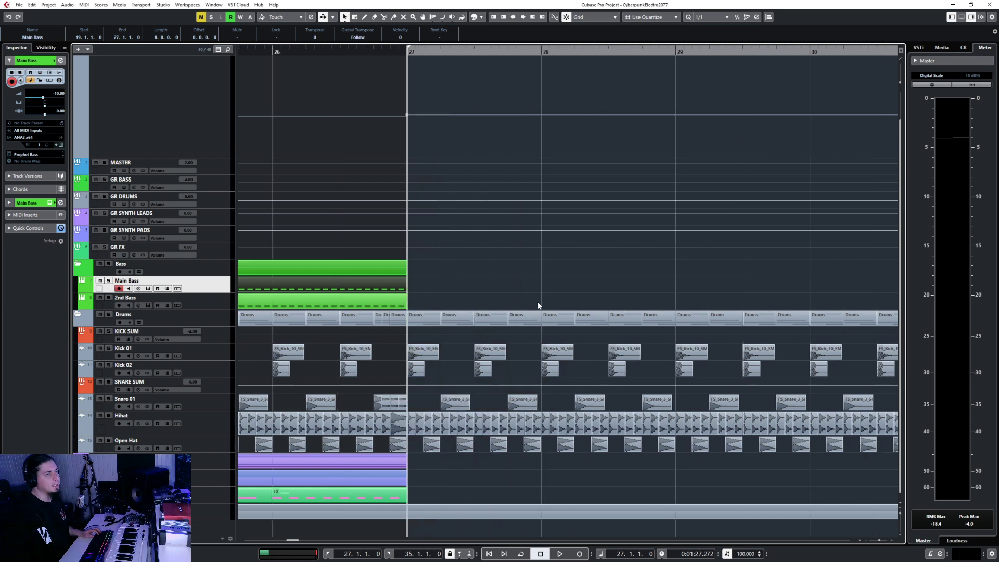
{"action": "scroll", "coordinate": [448, 282], "scroll_direction": "down", "scroll_amount": 4}
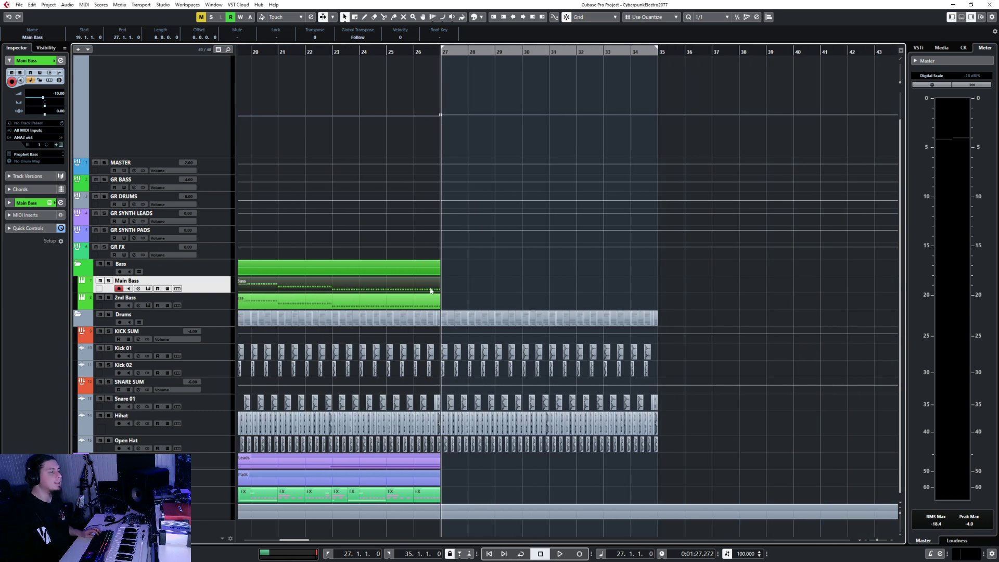
{"action": "right_click", "coordinate": [448, 282]}
{"action": "left_click", "coordinate": [454, 282]}
{"action": "left_click_drag", "start_coordinate": [453, 284], "coordinate": [672, 287]}
{"action": "right_click", "coordinate": [673, 288]}
{"action": "left_click", "coordinate": [618, 286]}
- Fill the new Main Bass part with repeated C2 notes over bars 27–31 and duplicate them up to bar 35
{"action": "double_click", "coordinate": [619, 286]}
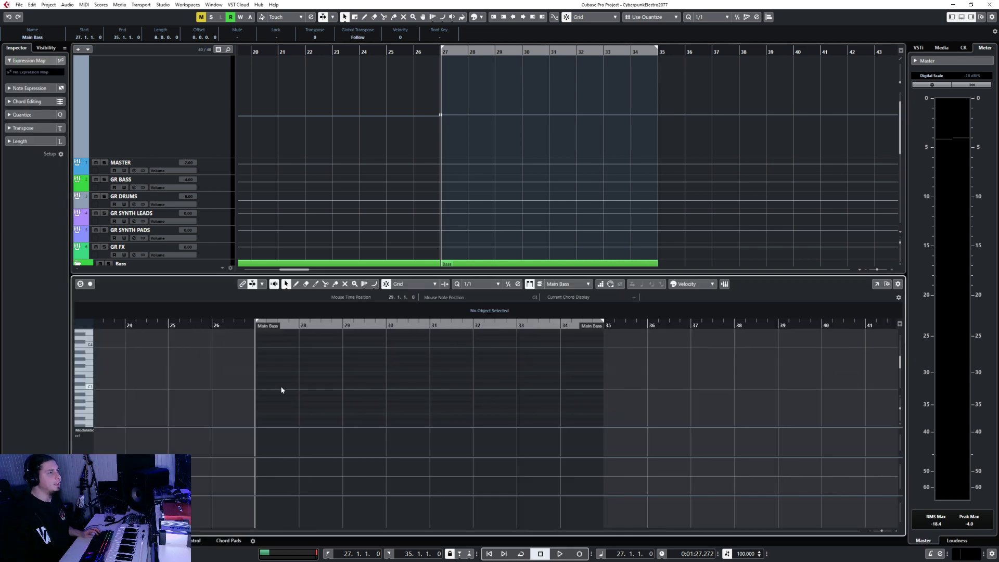
{"action": "scroll", "coordinate": [509, 386], "scroll_direction": "down", "scroll_amount": 3}
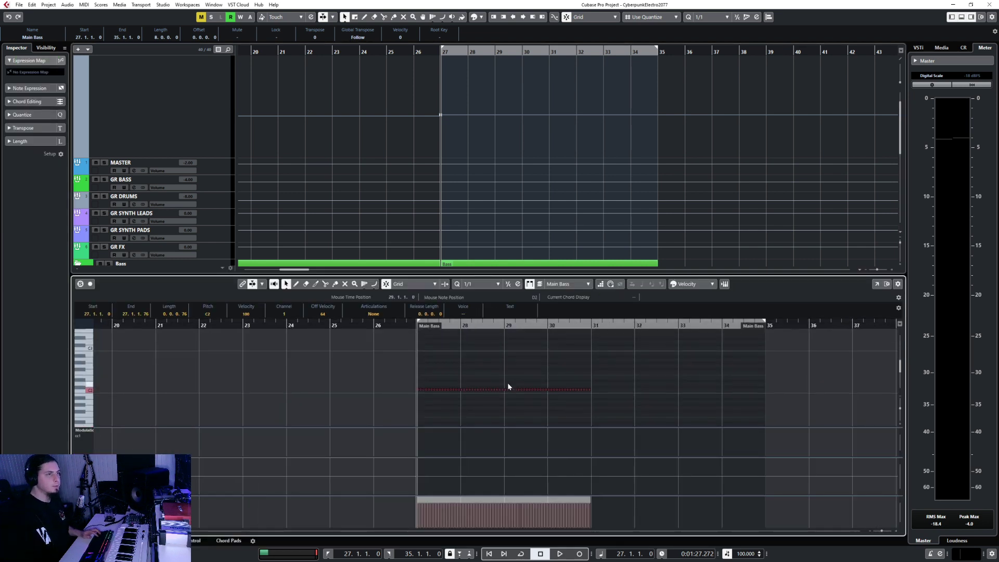
{"action": "left_click_drag", "start_coordinate": [415, 341], "coordinate": [589, 322]}
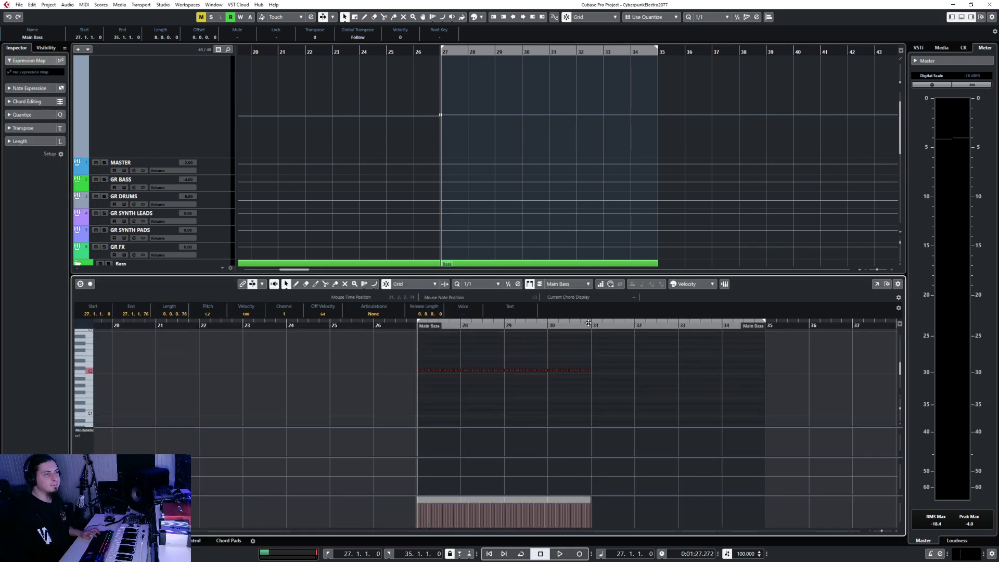
{"action": "key", "text": "ctrl+d"}
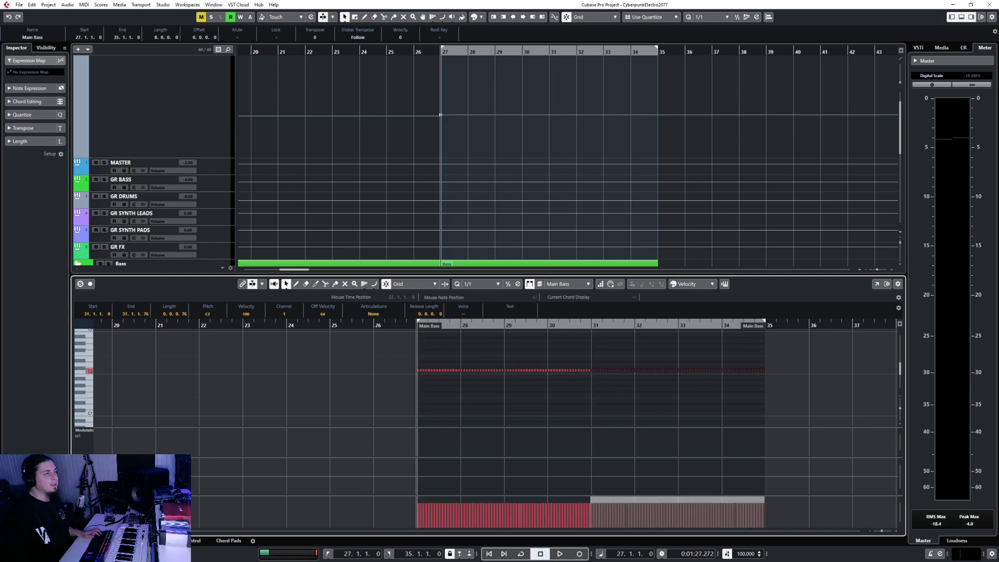
{"action": "key", "text": "ctrl+e"}
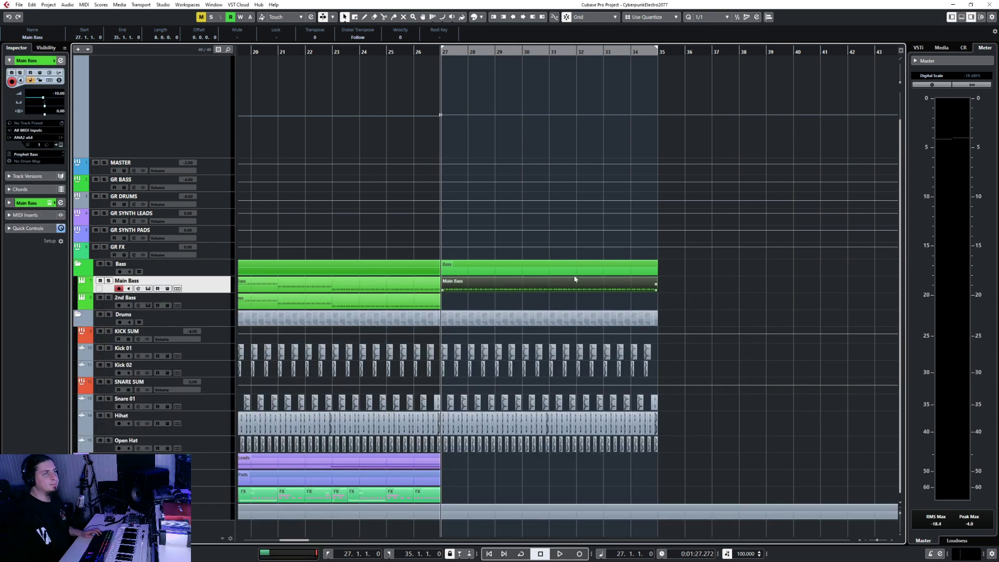
- Select all the notes of the Main Bass part at bars 27–35 in the Key Editor, and close the editor
{"action": "double_click", "coordinate": [482, 286]}
{"action": "left_click_drag", "start_coordinate": [174, 357], "coordinate": [408, 383]}
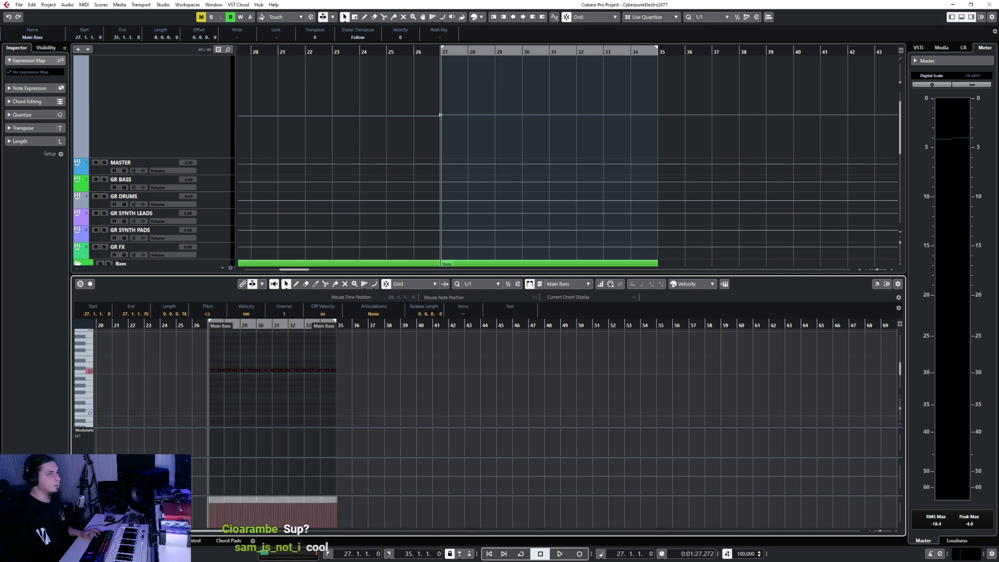
{"action": "key", "text": "ctrl+e"}
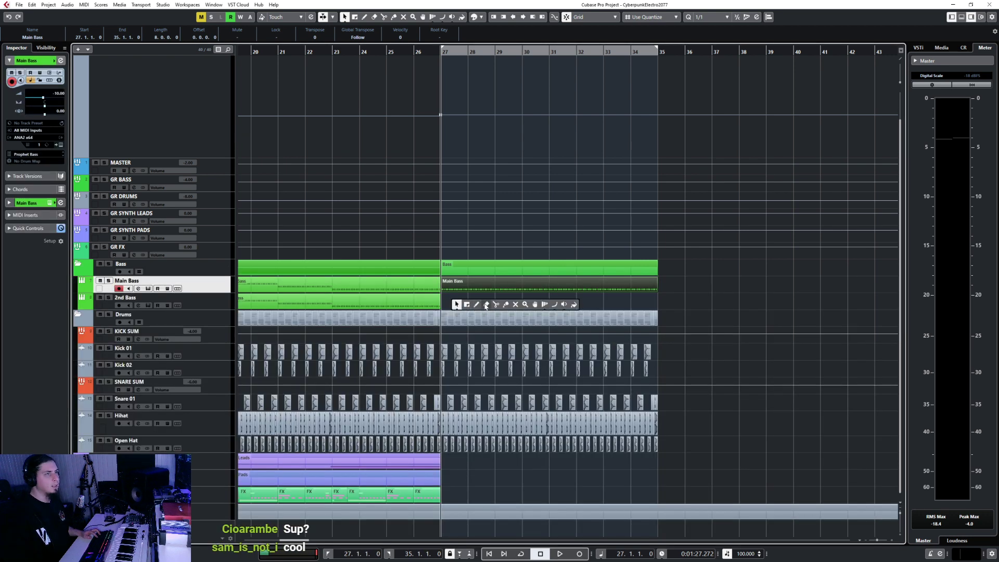
- Draw a part on the 2nd Bass track from bar 27 to bar 35 and paste the copied C2 notes into it
{"action": "left_click", "coordinate": [478, 305]}
{"action": "left_click_drag", "start_coordinate": [442, 300], "coordinate": [658, 300]}
{"action": "right_click", "coordinate": [661, 307]}
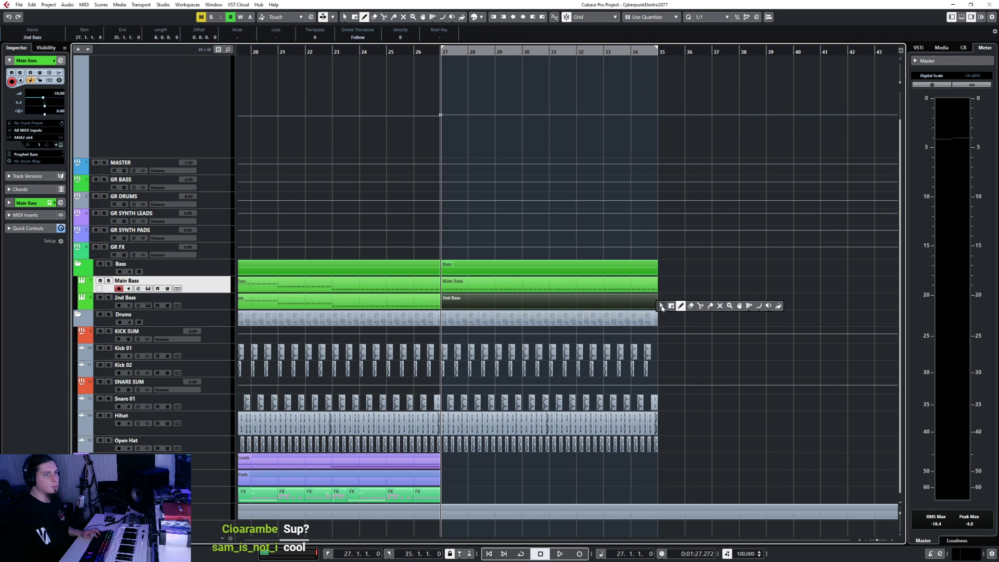
{"action": "double_click", "coordinate": [634, 305]}
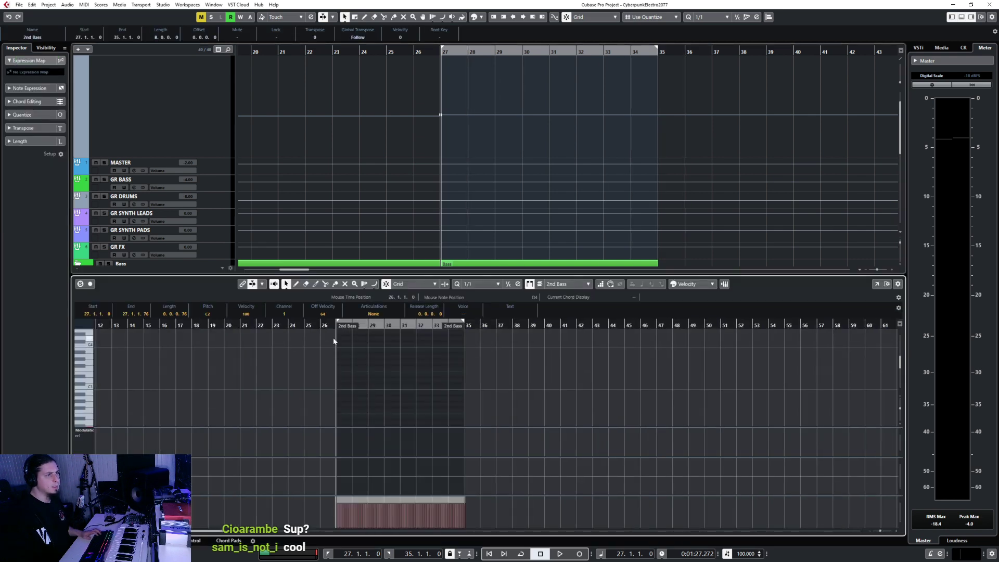
- Play the arrangement from bar 26, close the Key Editor, and expand the Synth Leads folder to review its tracks
{"action": "left_click", "coordinate": [321, 327]}
{"action": "key", "text": "space"}
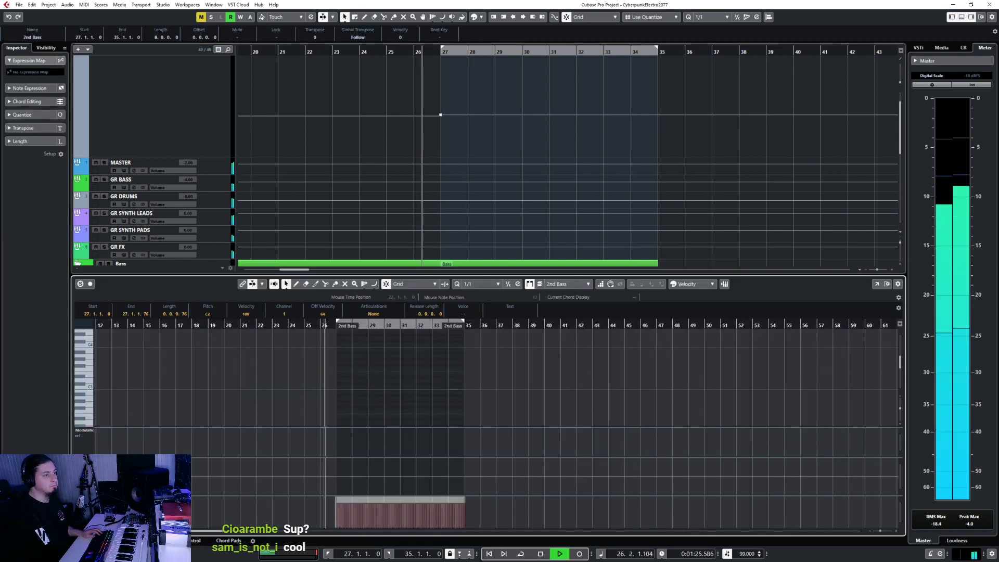
{"action": "key", "text": "ctrl+e"}
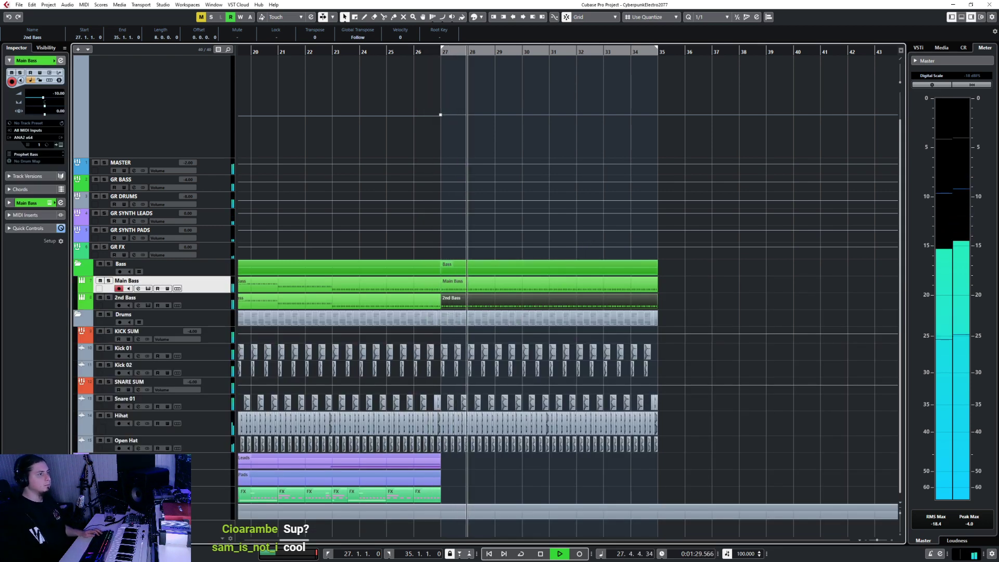
{"action": "left_click", "coordinate": [77, 457]}
{"action": "scroll", "coordinate": [499, 424], "scroll_direction": "down", "scroll_amount": 5}
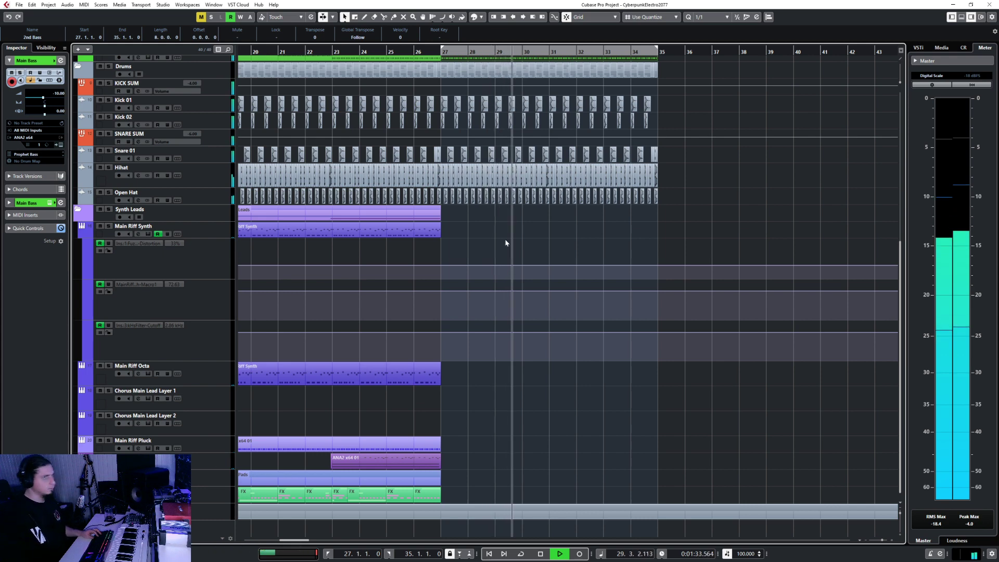
{"action": "scroll", "coordinate": [501, 254], "scroll_direction": "up", "scroll_amount": 4}
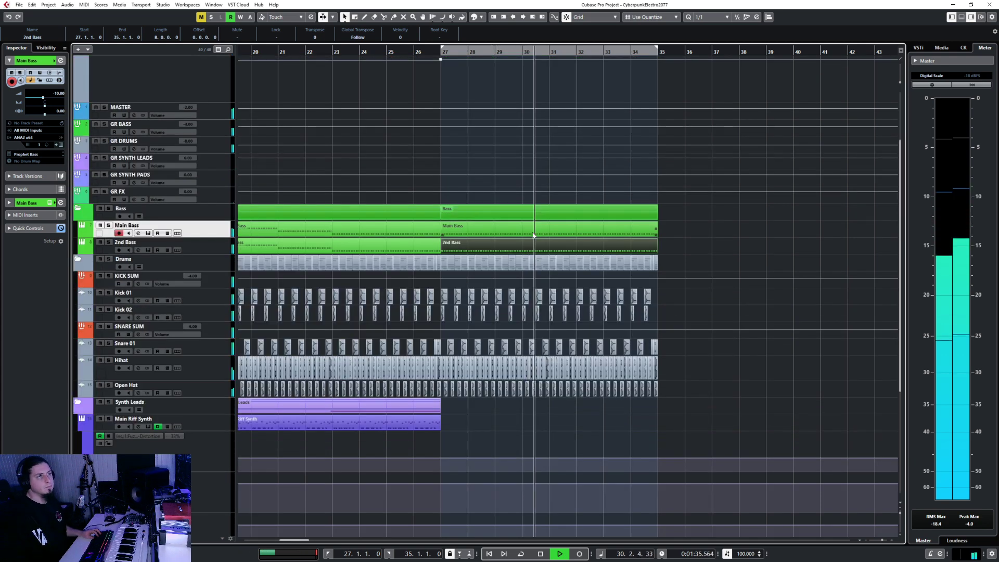
- Transpose the Main Bass notes at bars 31–35 down to G#1 in the Key Editor, with playback stopped
{"action": "double_click", "coordinate": [499, 229]}
{"action": "left_click_drag", "start_coordinate": [237, 331], "coordinate": [156, 391]}
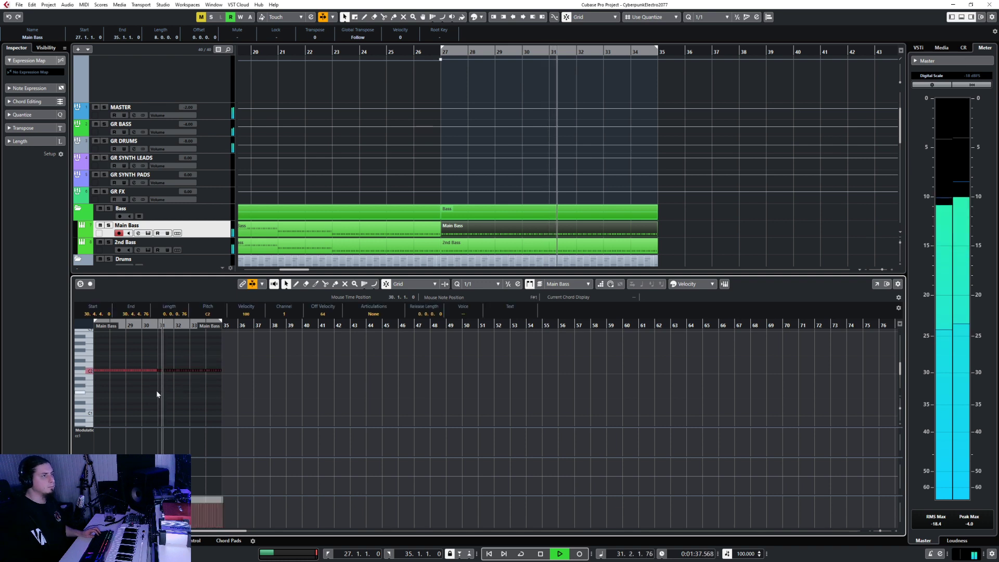
{"action": "key", "text": "h"}
{"action": "key", "text": "h"}
{"action": "key", "text": "h"}
{"action": "key", "text": "space"}
{"action": "left_click_drag", "start_coordinate": [170, 354], "coordinate": [759, 385]}
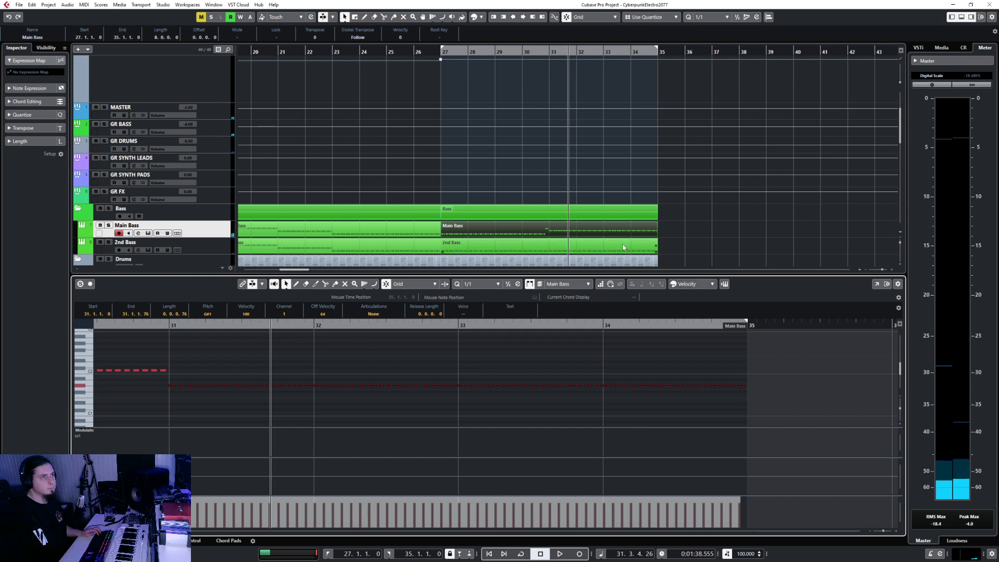
{"action": "key", "text": "g"}
{"action": "key", "text": "g"}
{"action": "scroll", "coordinate": [244, 388], "scroll_direction": "up", "scroll_amount": 2}
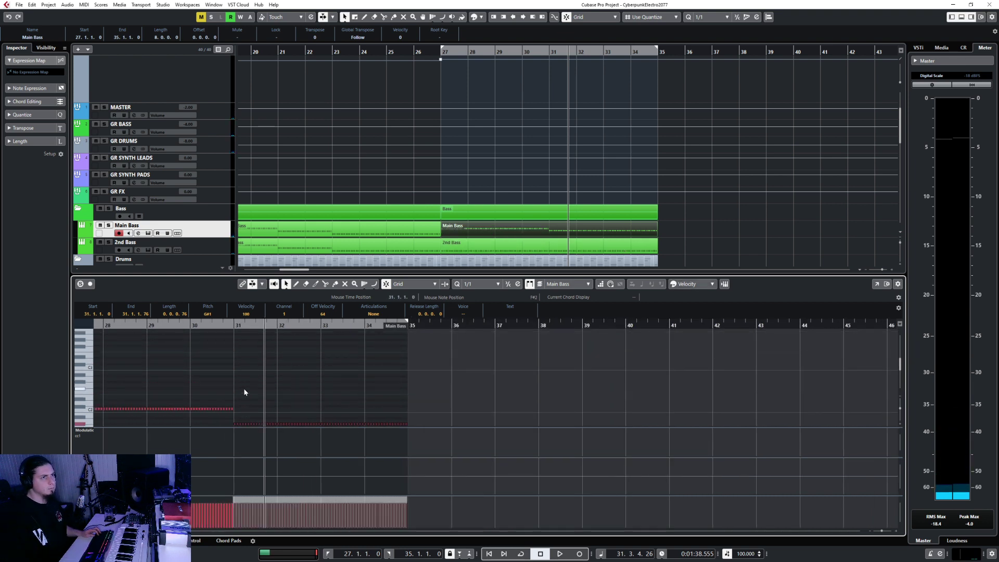
- Transpose the 2nd Bass notes at bars 31–35 down to A#1 in the Key Editor, and close the editor
{"action": "left_click", "coordinate": [606, 243]}
{"action": "left_click", "coordinate": [309, 383]}
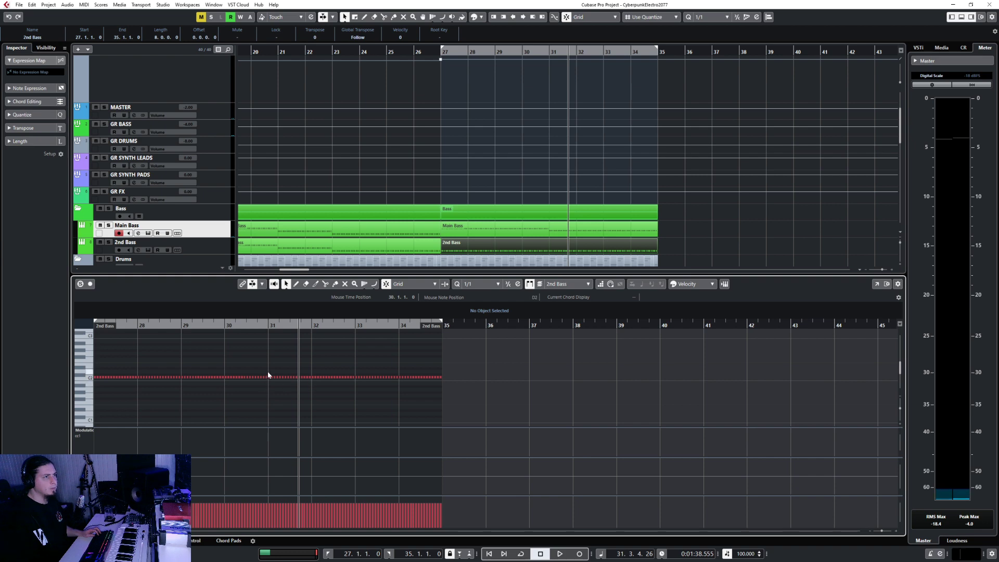
{"action": "left_click_drag", "start_coordinate": [269, 374], "coordinate": [477, 404]}
{"action": "key", "text": "Down"}
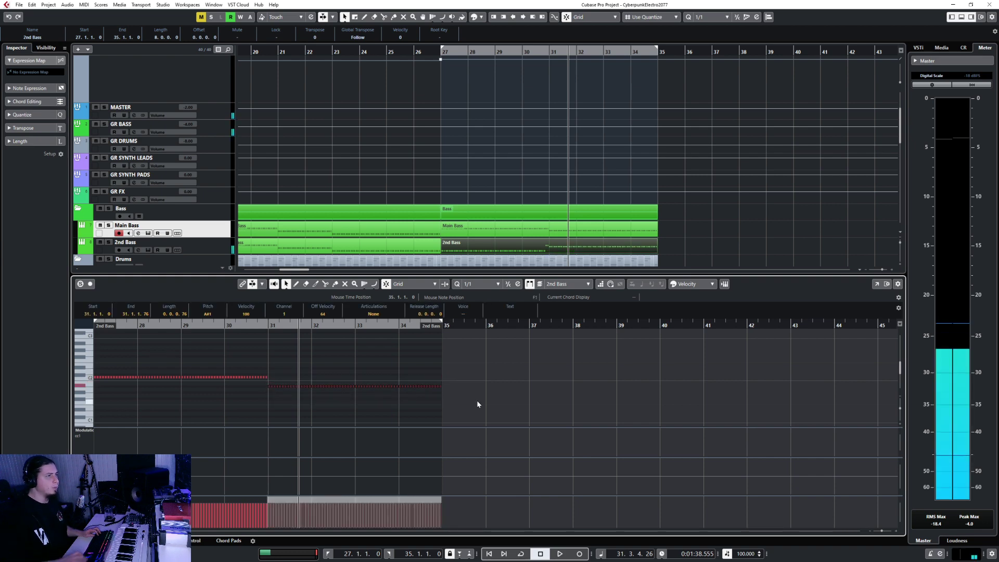
{"action": "key", "text": "ctrl+e"}
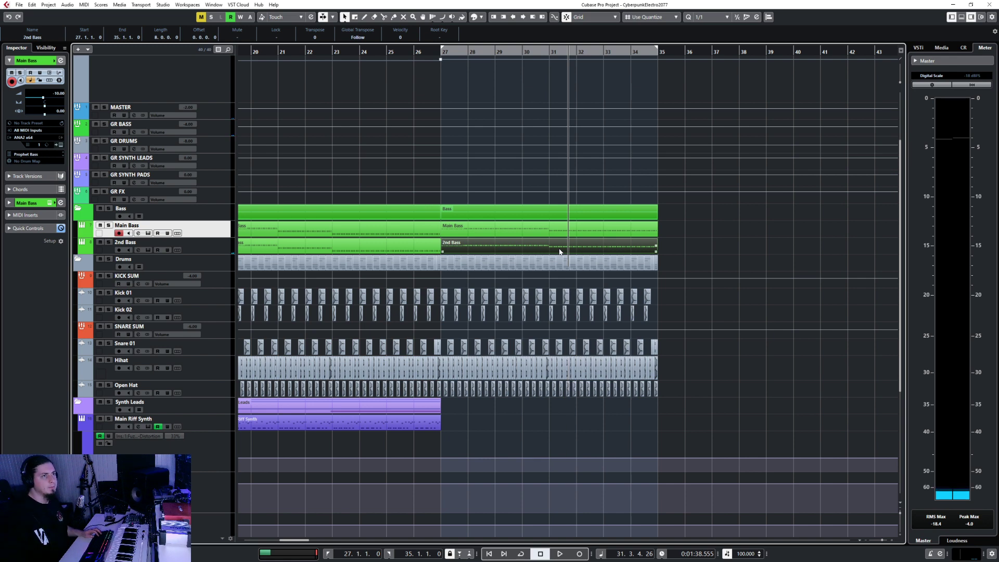
- Reopen the 2nd Bass part and lower the notes at bars 31–35 by another two semitones, and close the editor
{"action": "key", "text": "ctrl+e"}
{"action": "left_click_drag", "start_coordinate": [267, 387], "coordinate": [597, 435]}
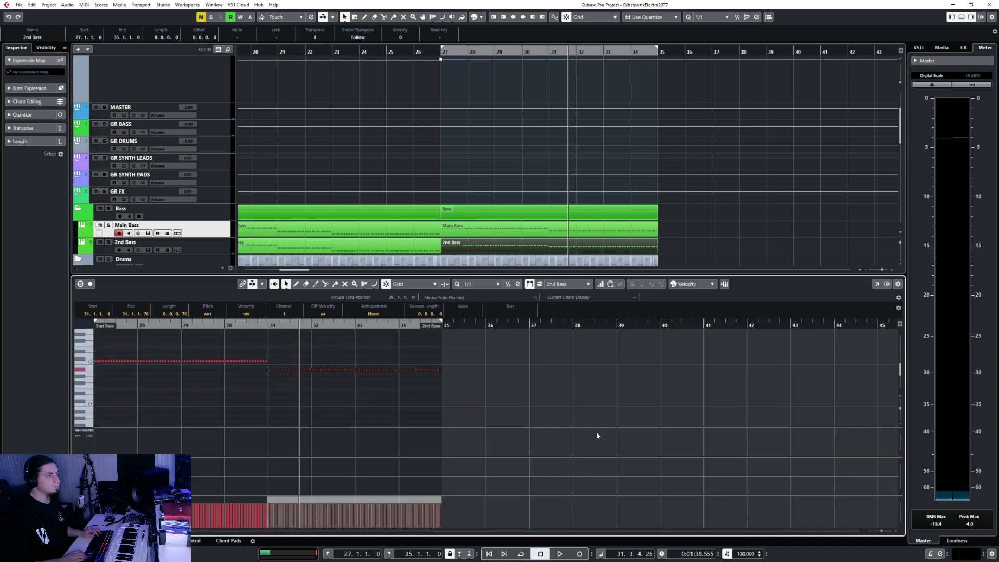
{"action": "key", "text": "Down"}
{"action": "key", "text": "Down"}
{"action": "key", "text": "ctrl+e"}
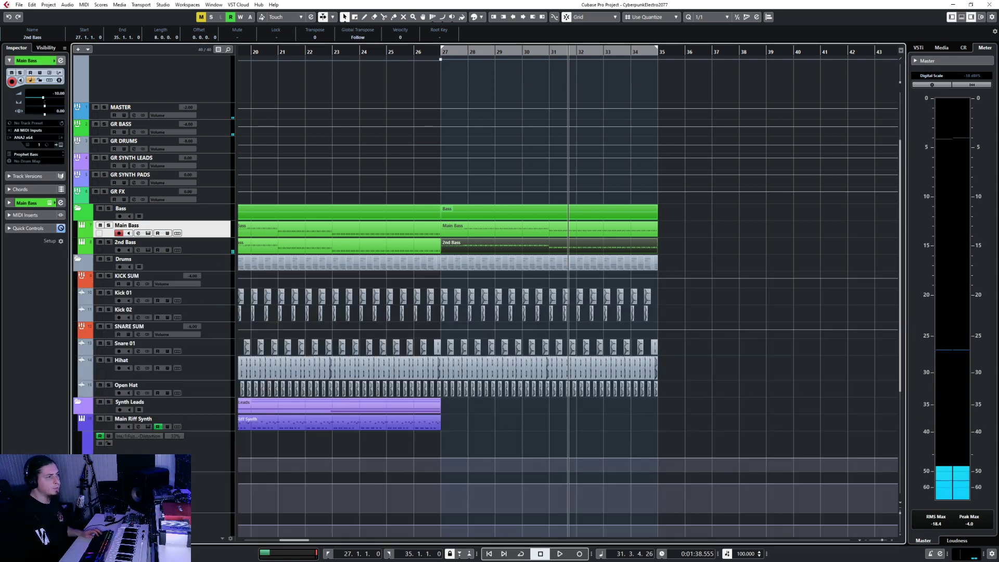
- Play the new section from bar 27 to bar 35 with the Main Riff Synth and HONK SYNTH tracks selected in turn, and stop playback
{"action": "left_click", "coordinate": [439, 52]}
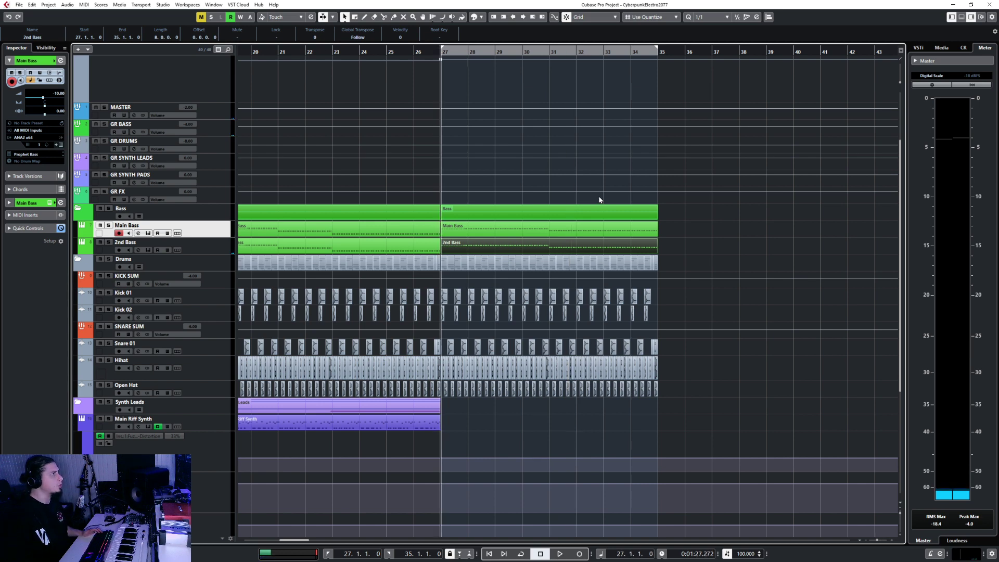
{"action": "key", "text": "space"}
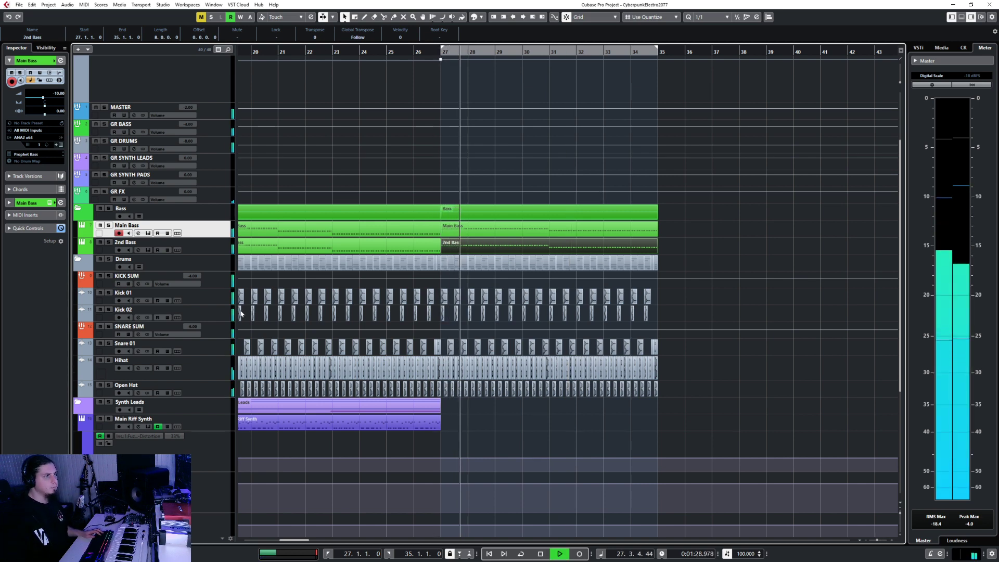
{"action": "left_click", "coordinate": [216, 420]}
{"action": "scroll", "coordinate": [500, 364], "scroll_direction": "down", "scroll_amount": 4}
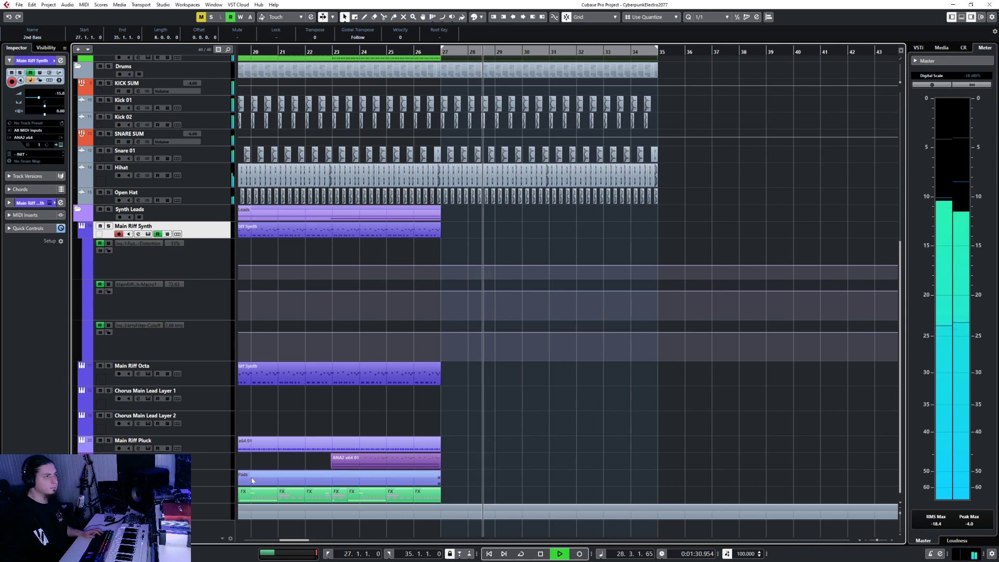
{"action": "left_click", "coordinate": [219, 461]}
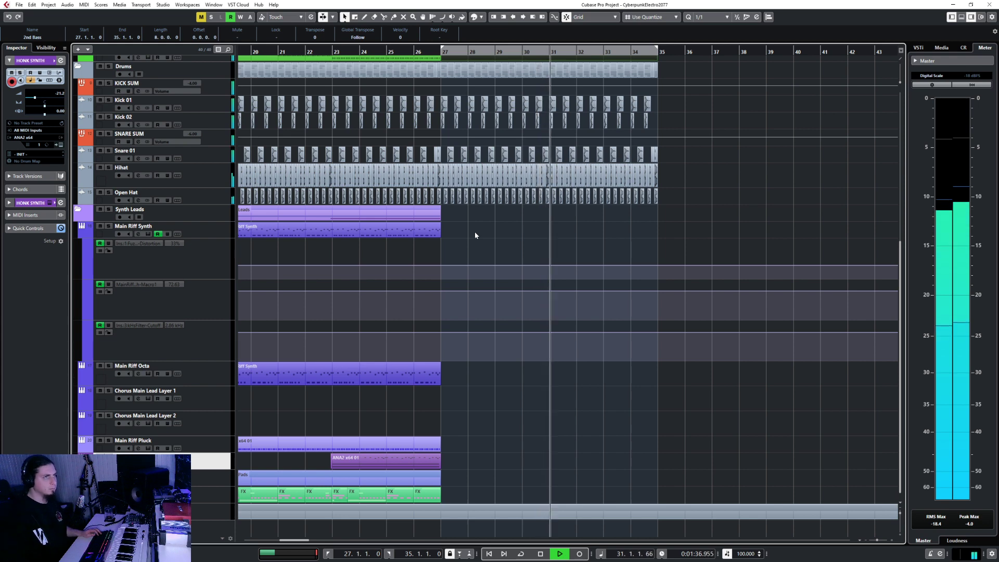
{"action": "scroll", "coordinate": [474, 235], "scroll_direction": "up", "scroll_amount": 5}
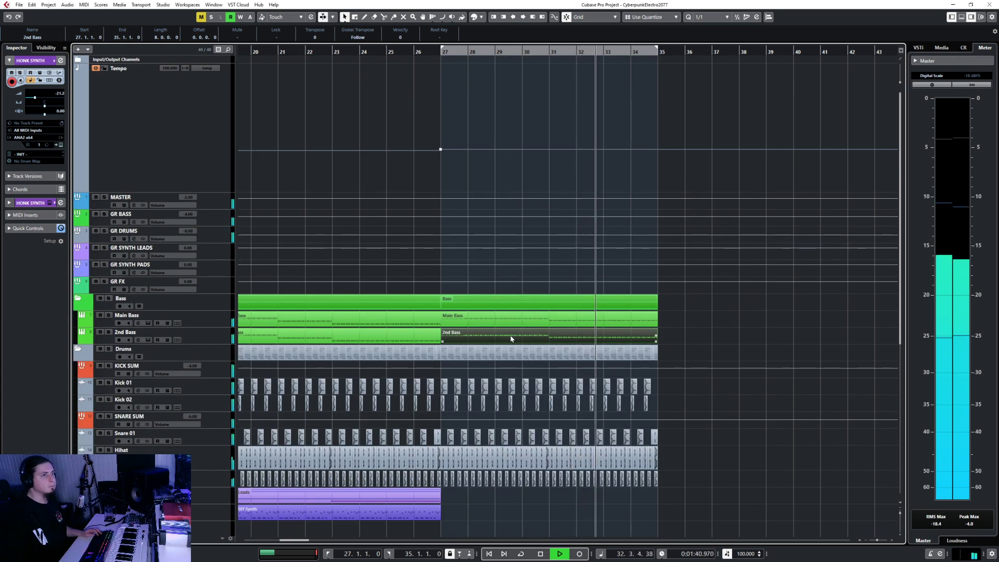
{"action": "scroll", "coordinate": [510, 338], "scroll_direction": "down", "scroll_amount": 6}
{"action": "scroll", "coordinate": [509, 337], "scroll_direction": "up", "scroll_amount": 2}
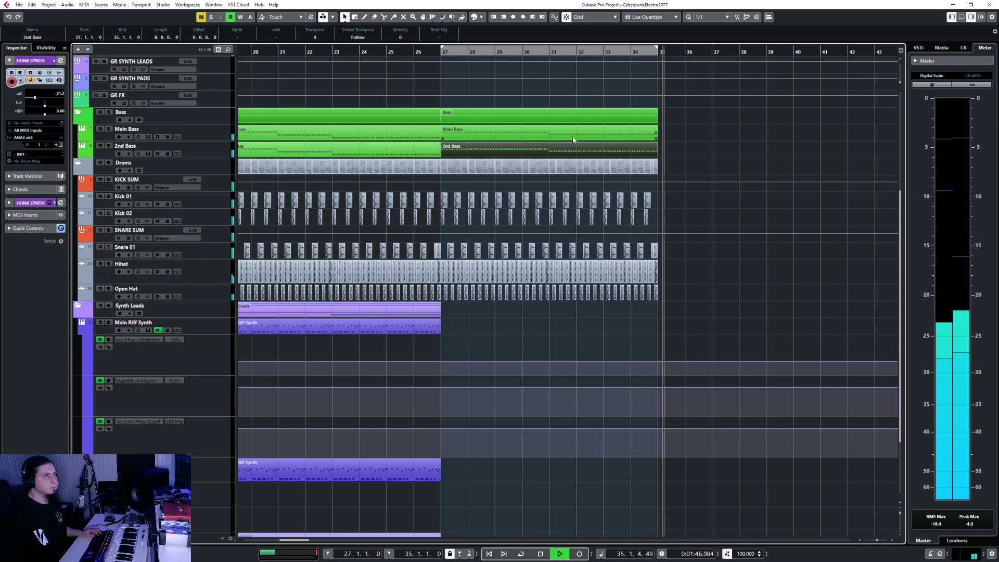
{"action": "key", "text": "space"}
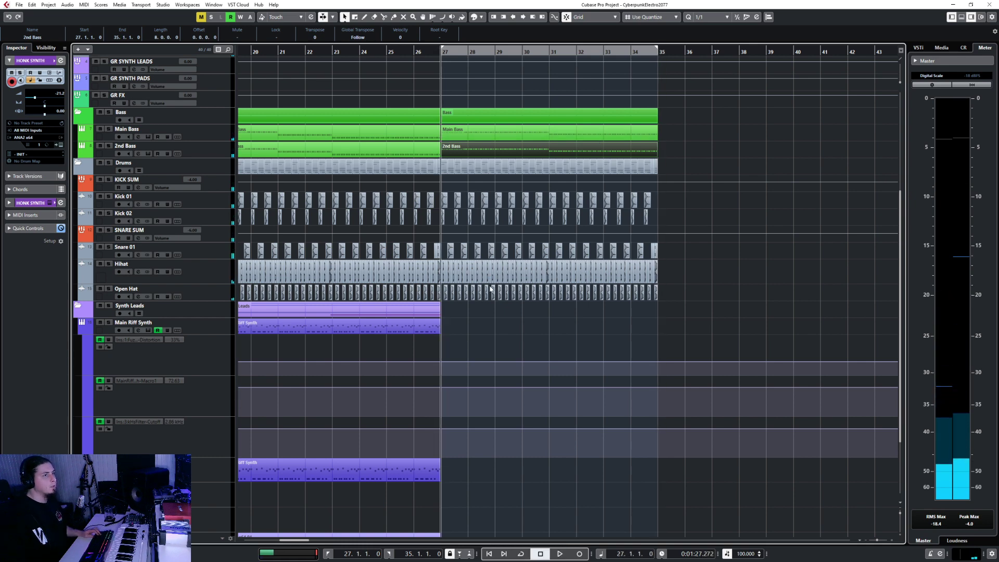
- Duplicate the Main Riff Pluck part from bars 19–27 to bars 27–35
{"action": "scroll", "coordinate": [407, 269], "scroll_direction": "down", "scroll_amount": 3}
{"action": "left_click", "coordinate": [202, 443]}
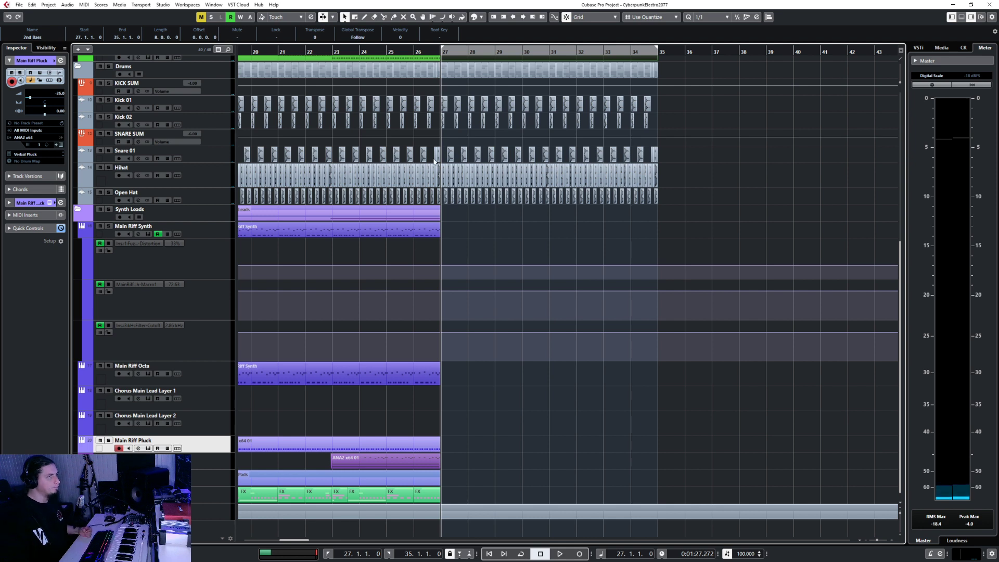
{"action": "left_click", "coordinate": [373, 461]}
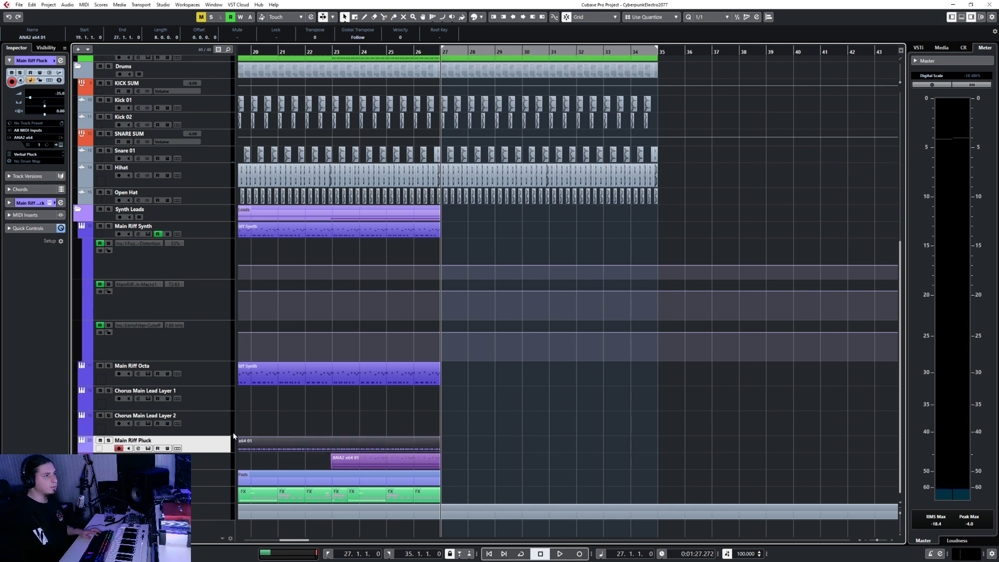
{"action": "key", "text": "ctrl+d"}
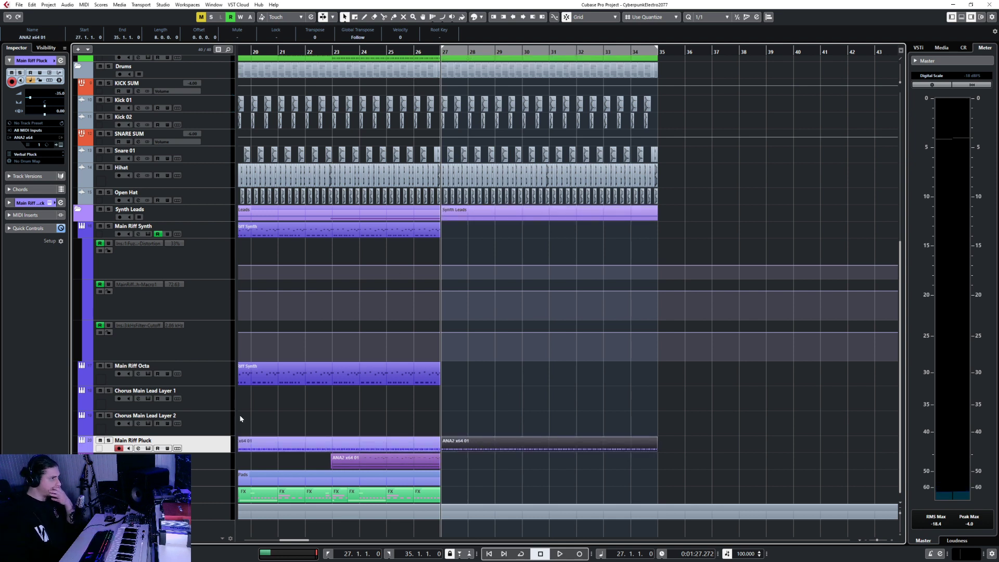
- Try to record a melody on the Main Riff Pad track from bar 25 through bar 35, and undo the take
{"action": "scroll", "coordinate": [450, 356], "scroll_direction": "down", "scroll_amount": 2}
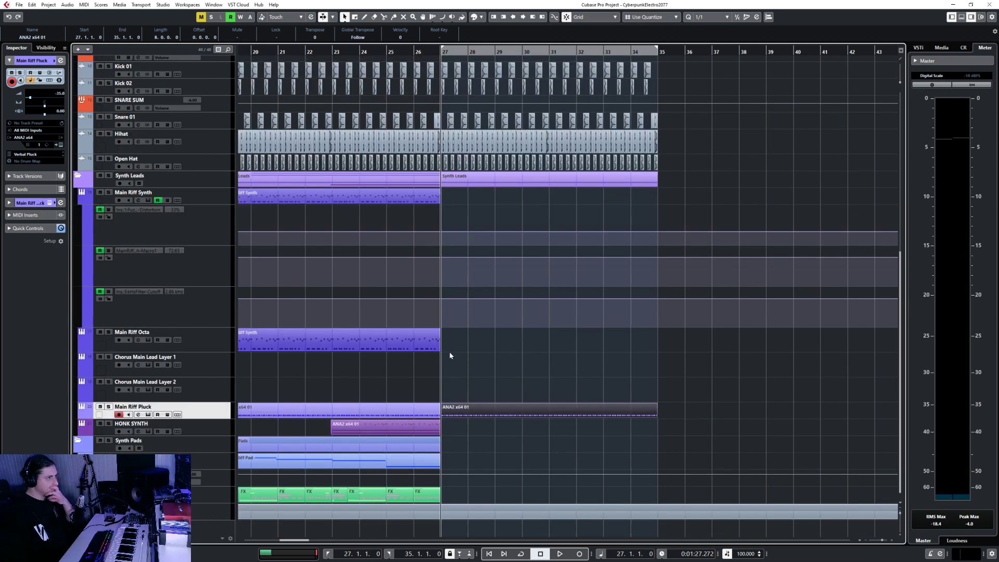
{"action": "left_click", "coordinate": [180, 461]}
{"action": "left_click", "coordinate": [389, 51]}
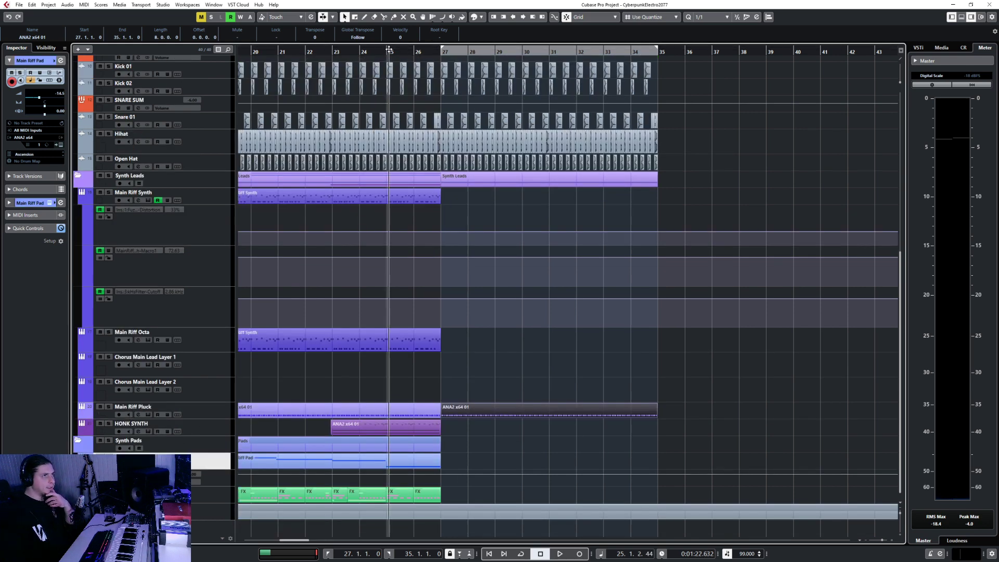
{"action": "key", "text": "KP_Multiply"}
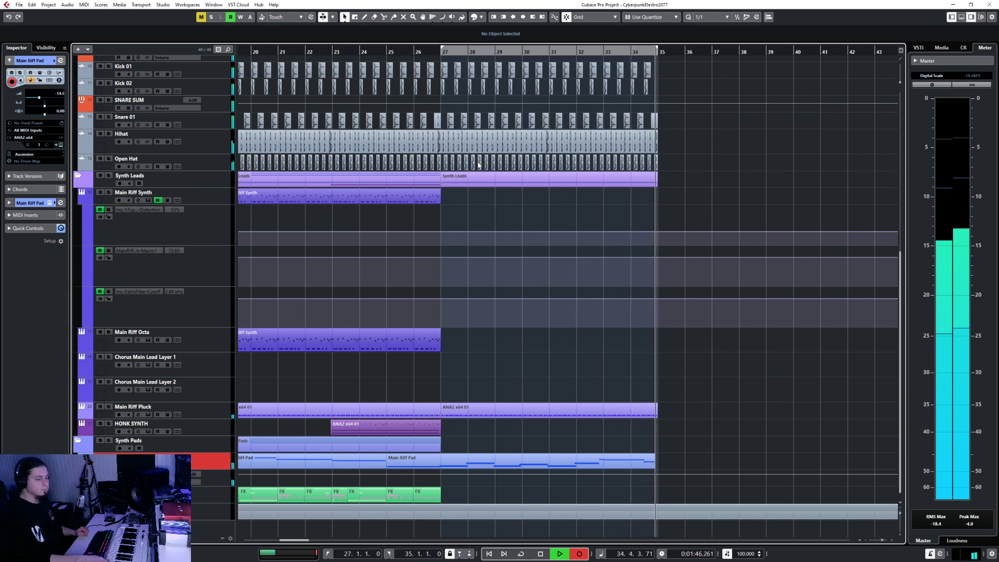
{"action": "key", "text": "space"}
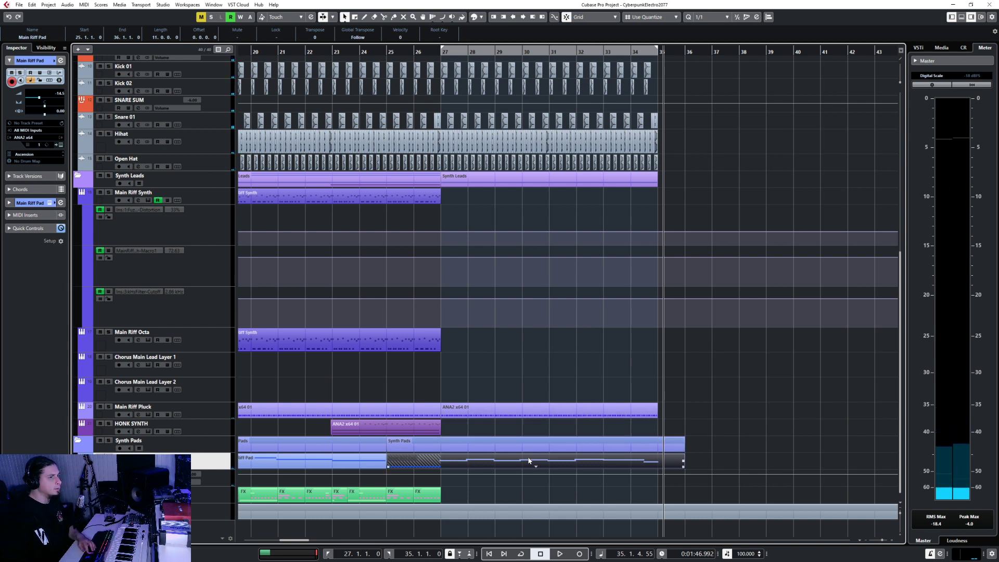
{"action": "key", "text": "ctrl+z"}
- Record a new take on the Main Riff Pad track, starting from bar 25 and stopping just after bar 35
{"action": "left_click", "coordinate": [387, 50]}
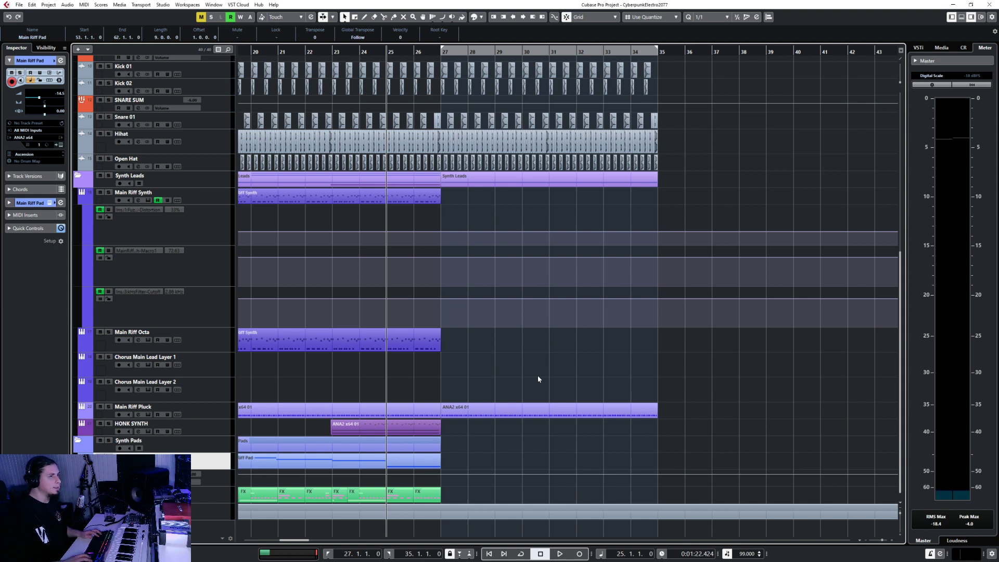
{"action": "key", "text": "KP_Multiply"}
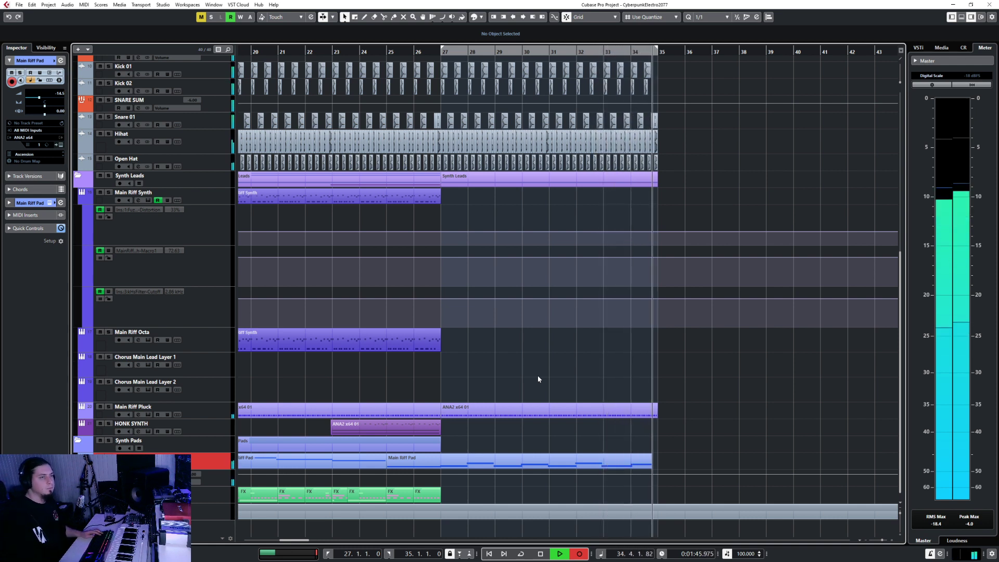
{"action": "key", "text": "space"}
- Check the recorded Main Riff Pad notes in the Key Editor, close it, and trim the part's start to bar 27
{"action": "right_click", "coordinate": [391, 468]}
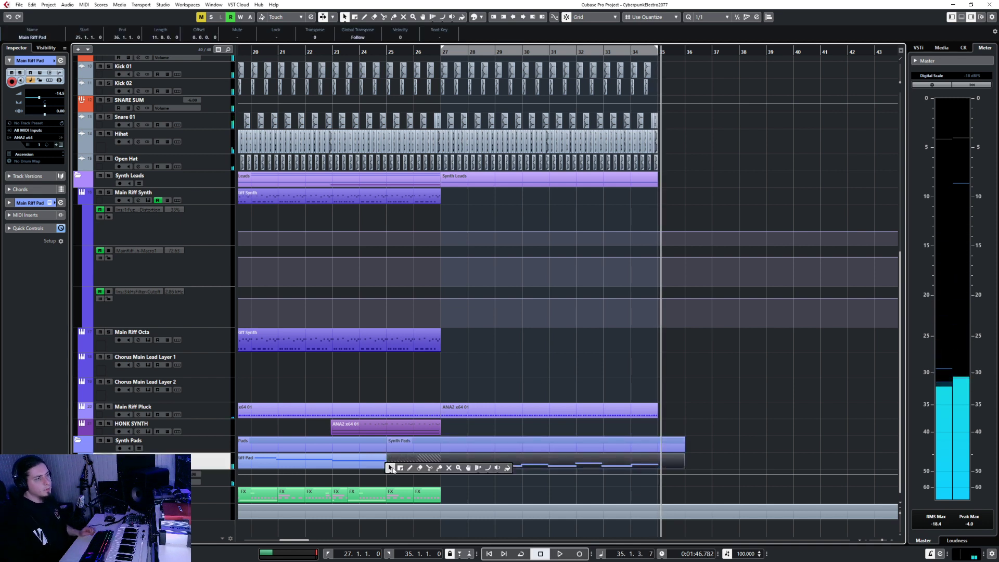
{"action": "left_click", "coordinate": [391, 468]}
{"action": "double_click", "coordinate": [402, 465]}
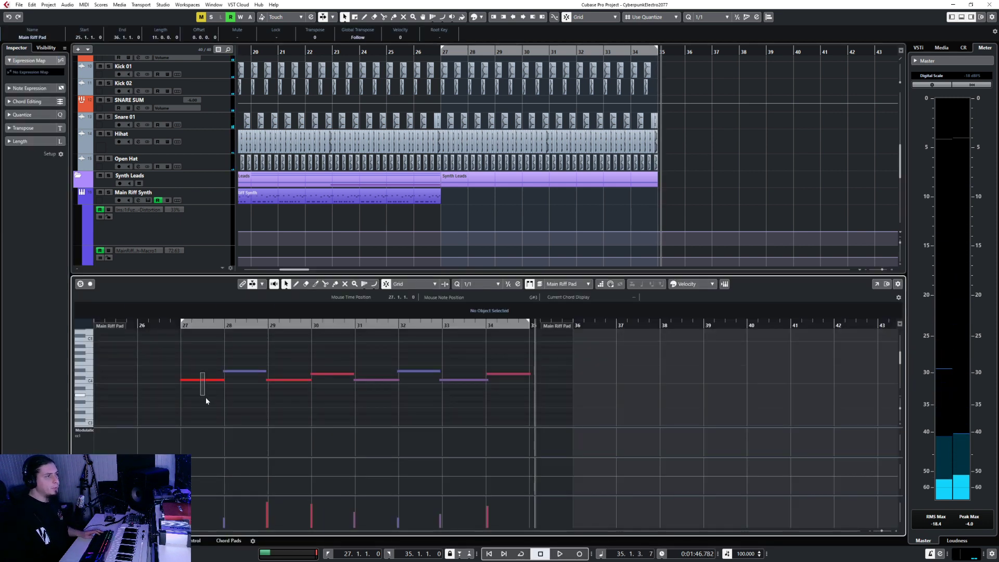
{"action": "left_click_drag", "start_coordinate": [205, 398], "coordinate": [160, 405]}
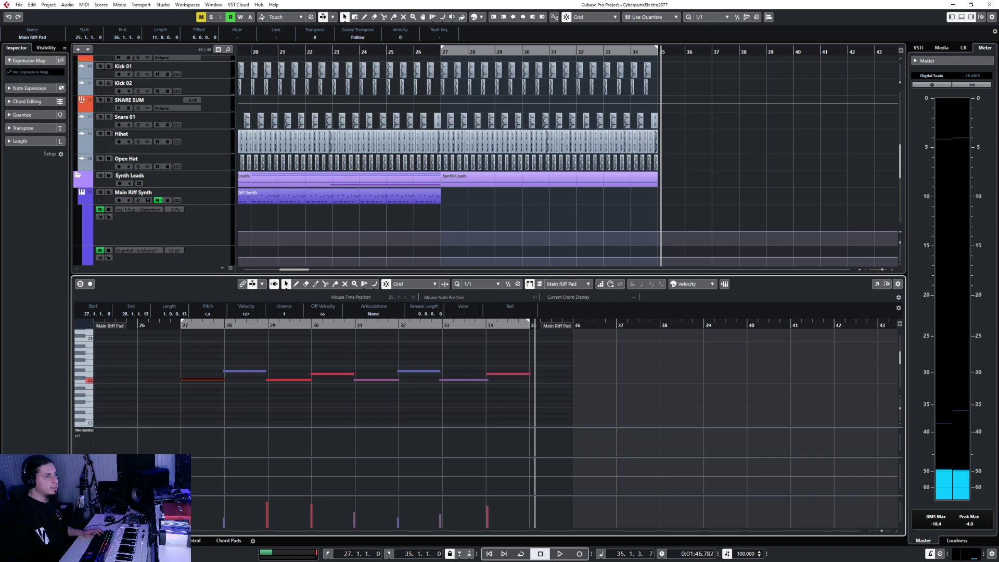
{"action": "key", "text": "ctrl+e"}
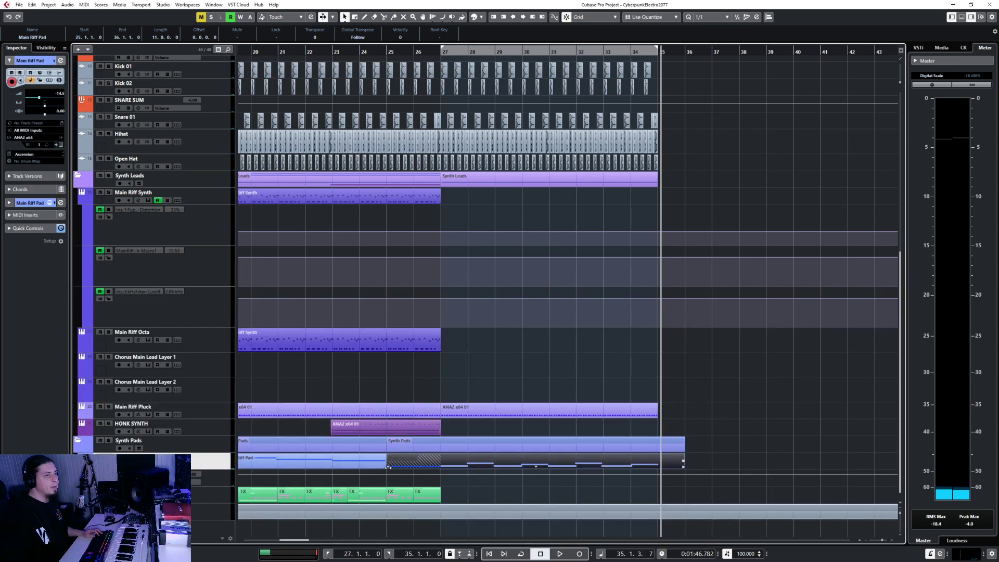
{"action": "left_click_drag", "start_coordinate": [439, 458], "coordinate": [441, 463]}
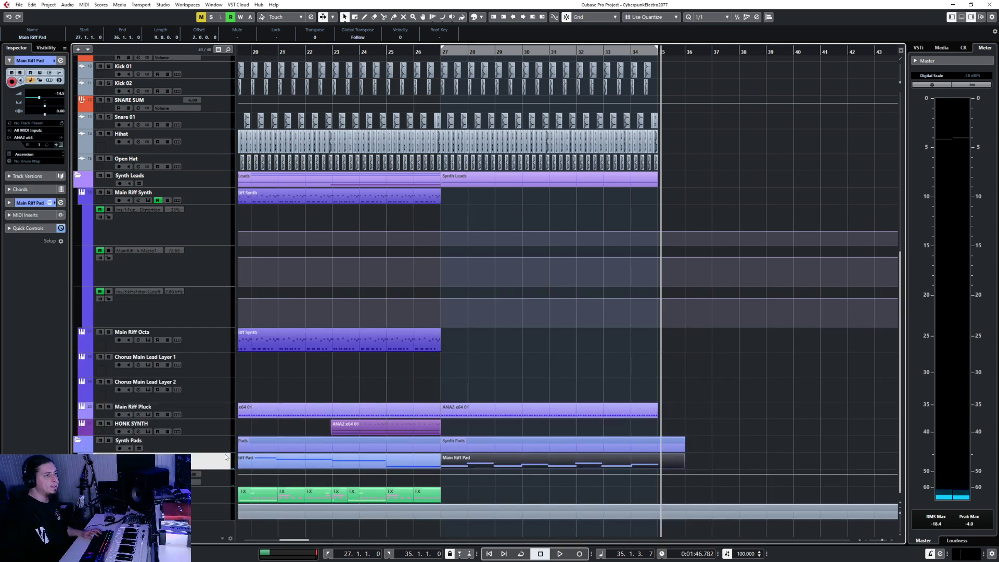
- Add one ANA2 x64 instrument track below Main Riff Pad, with its audio output routed to GR SYNTH PADS
{"action": "right_click", "coordinate": [225, 457]}
{"action": "mouse_move", "coordinate": [283, 292]}
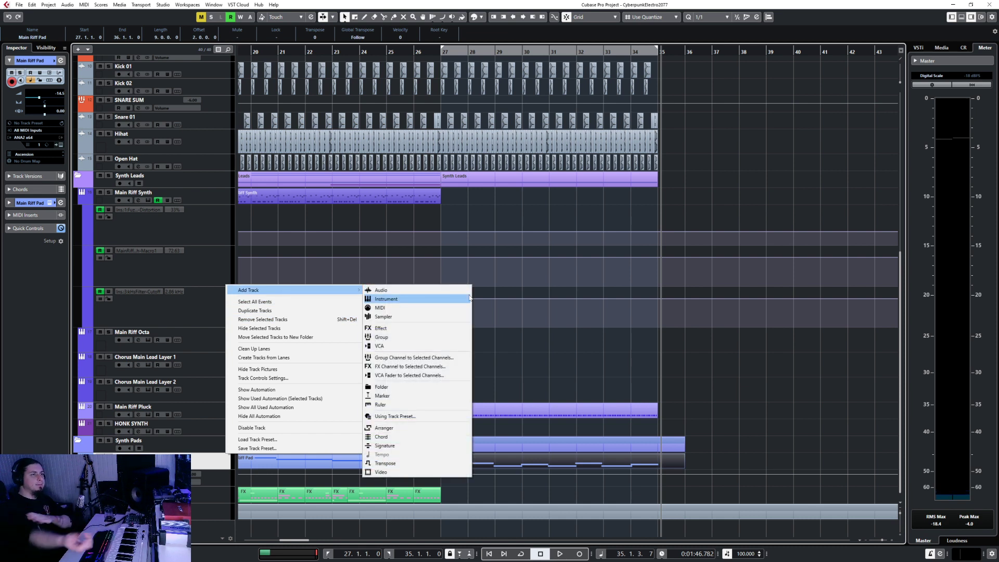
{"action": "left_click", "coordinate": [427, 297]}
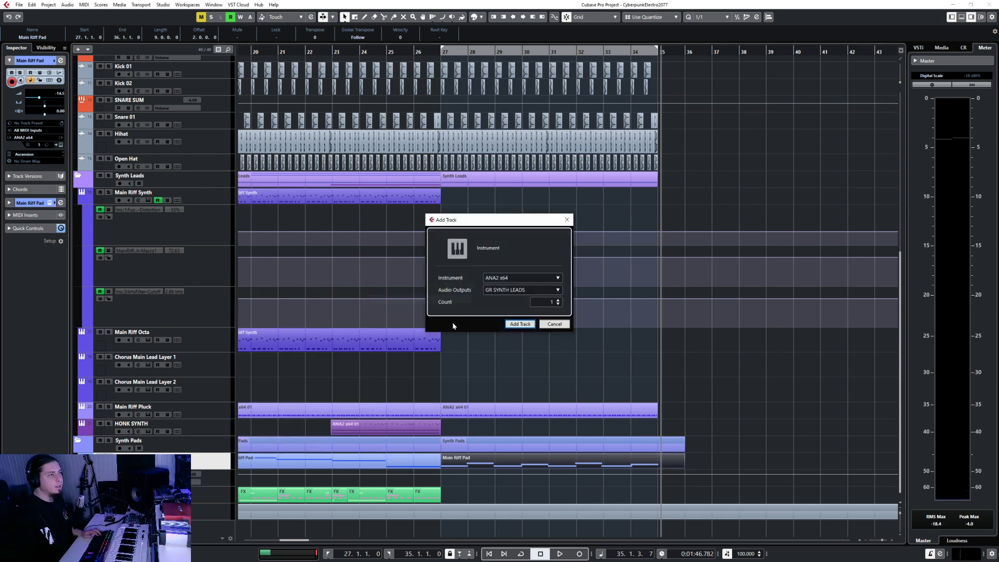
{"action": "left_click", "coordinate": [519, 281]}
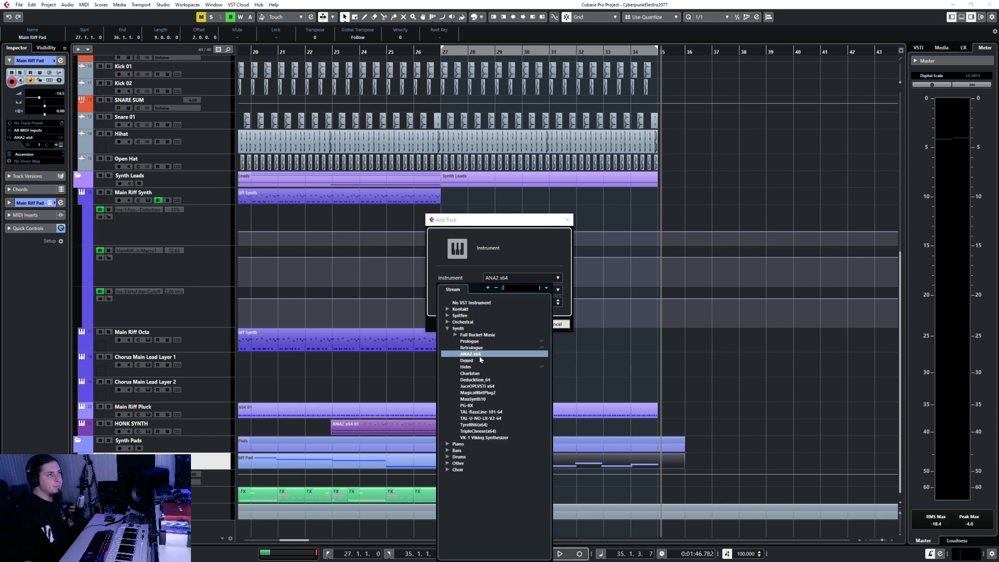
{"action": "left_click", "coordinate": [474, 354]}
{"action": "left_click", "coordinate": [512, 291]}
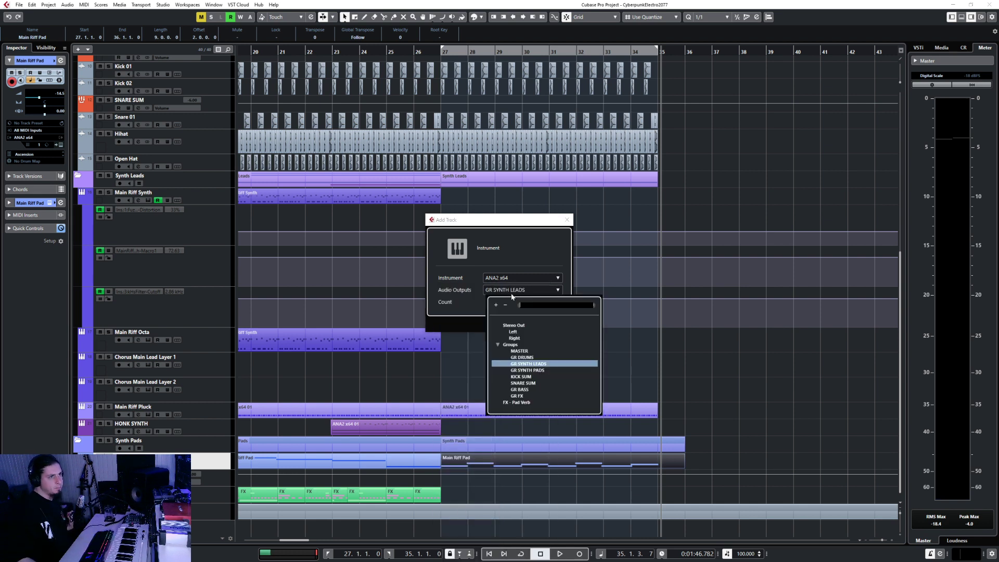
{"action": "type", "text": "pad"}
{"action": "key", "text": "Return"}
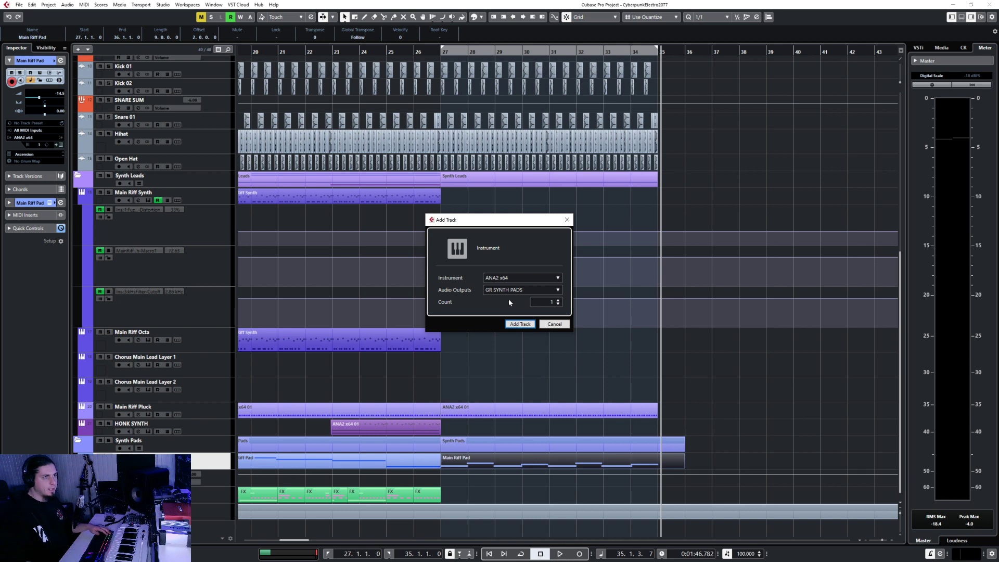
{"action": "left_click", "coordinate": [517, 324]}
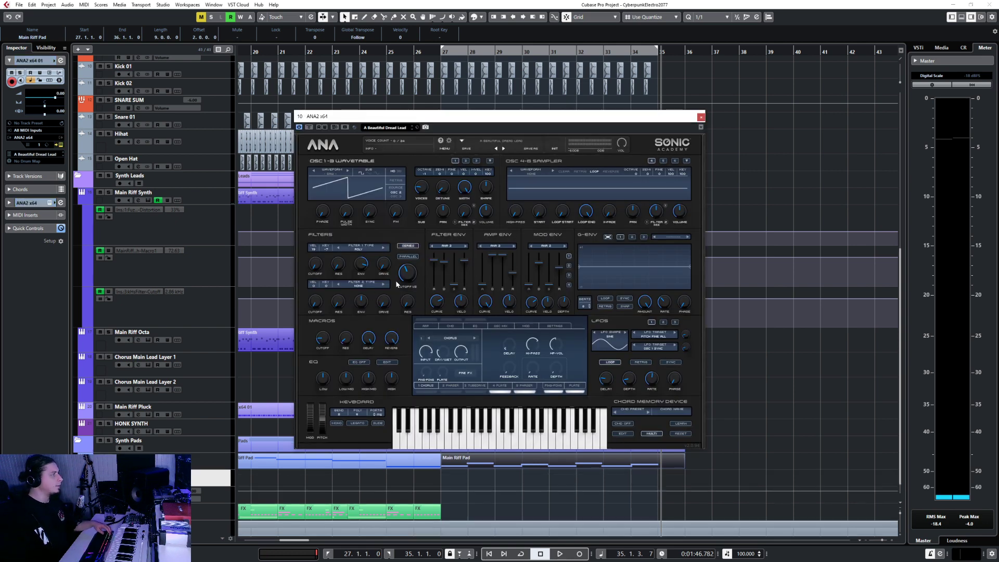
- Add a send to Pad Verb on the new ANA2 x64 01 channel in the MixConsole, and close the mixer
{"action": "key", "text": "F3"}
{"action": "left_click_drag", "start_coordinate": [443, 116], "coordinate": [674, 172]}
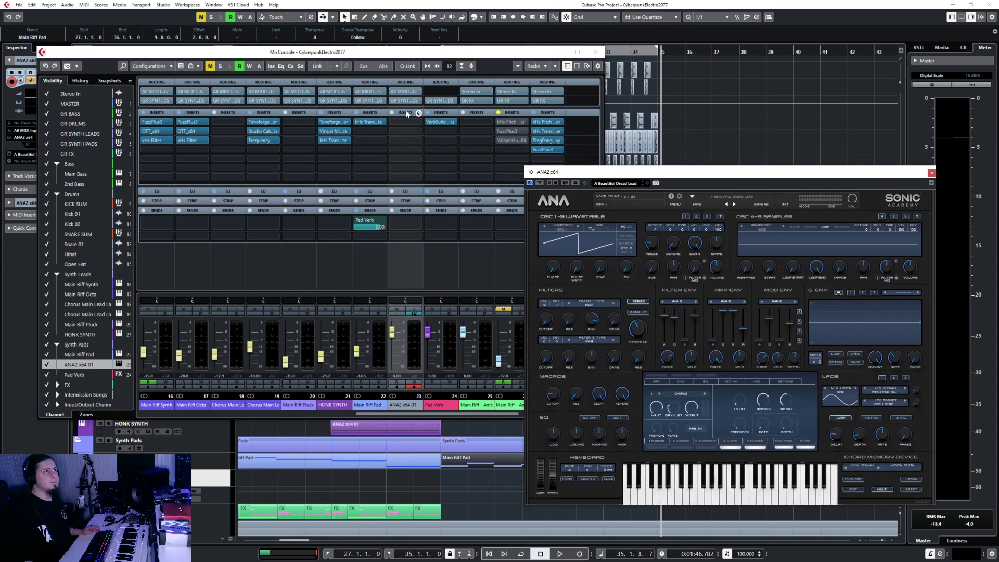
{"action": "left_click", "coordinate": [409, 101]}
{"action": "left_click", "coordinate": [431, 179]}
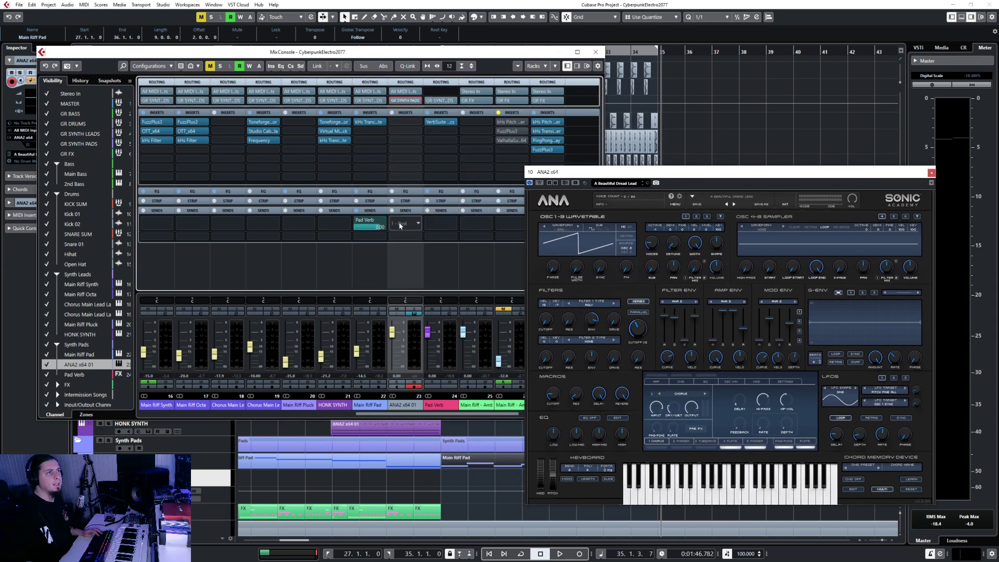
{"action": "left_click", "coordinate": [411, 224]}
{"action": "key", "text": "Return"}
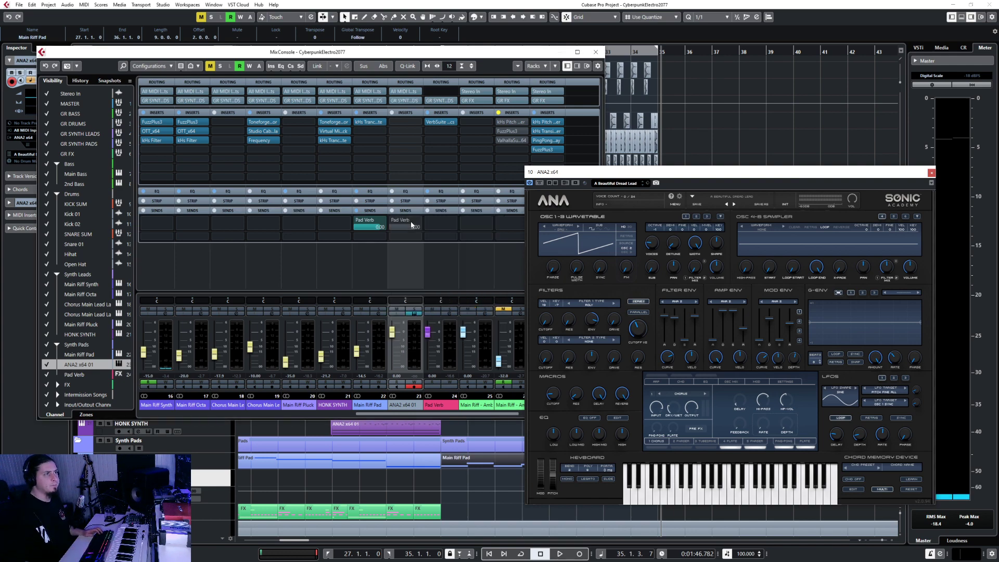
{"action": "left_click", "coordinate": [597, 52]}
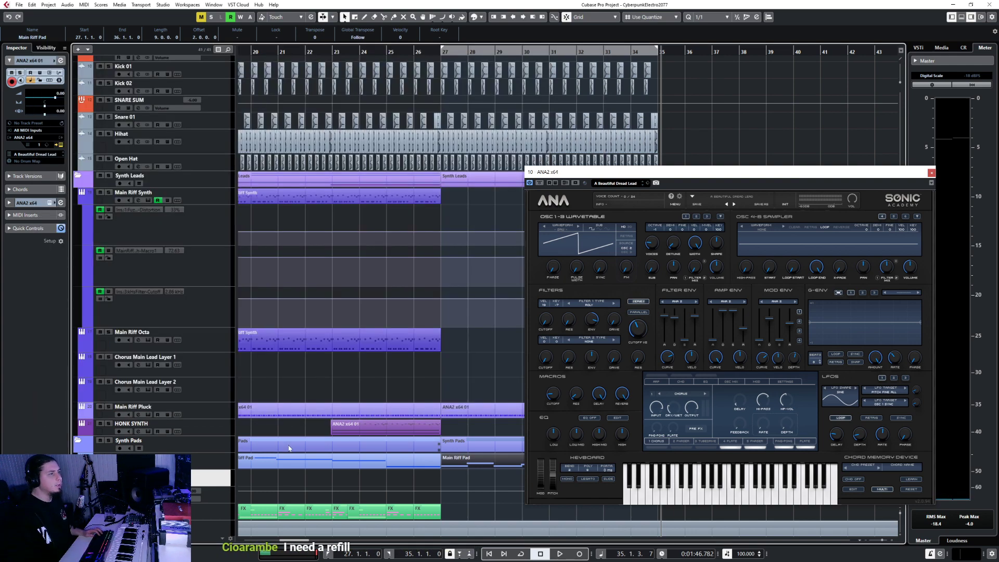
- Add the Wider plug-in to the Pad Verb channel's second insert slot, raise its stereo width, and close the mixer
{"action": "key", "text": "F3"}
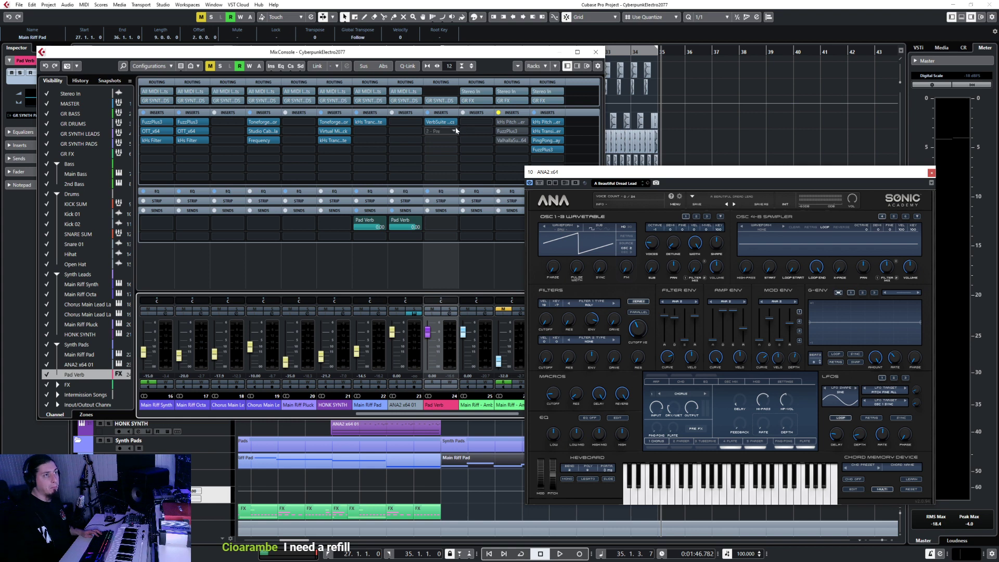
{"action": "left_click", "coordinate": [451, 132]}
{"action": "type", "text": "wider"}
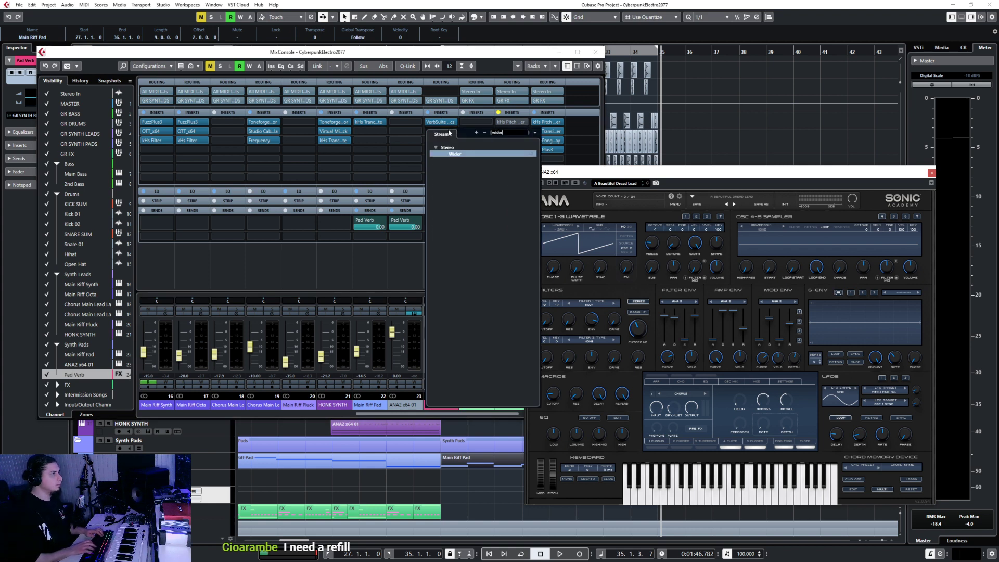
{"action": "key", "text": "Return"}
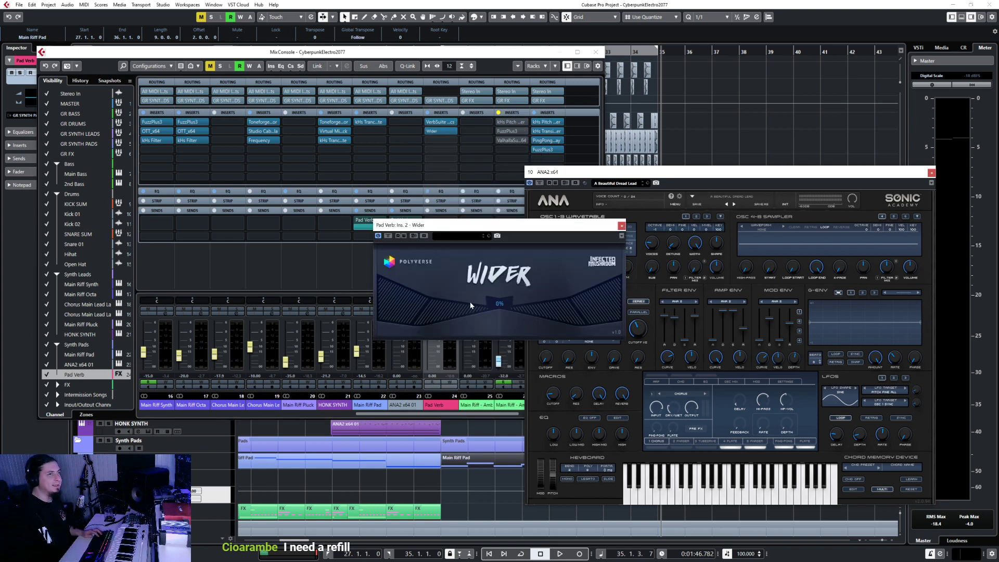
{"action": "mouse_move", "coordinate": [551, 314]}
{"action": "left_mouse_down"}
{"action": "mouse_move", "coordinate": [591, 245]}
{"action": "mouse_move", "coordinate": [607, 252]}
{"action": "mouse_move", "coordinate": [570, 312]}
{"action": "left_mouse_up"}
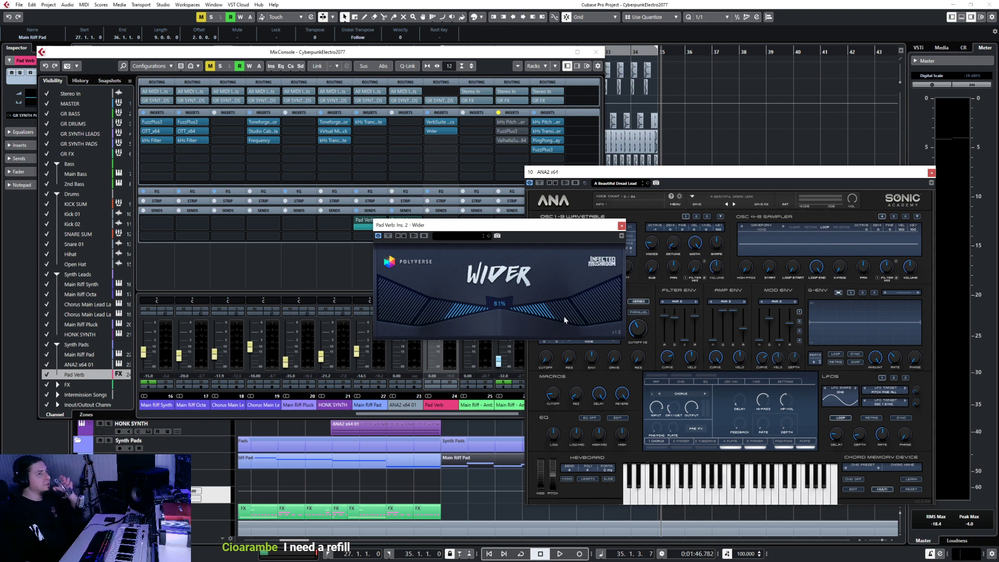
{"action": "left_click", "coordinate": [621, 226]}
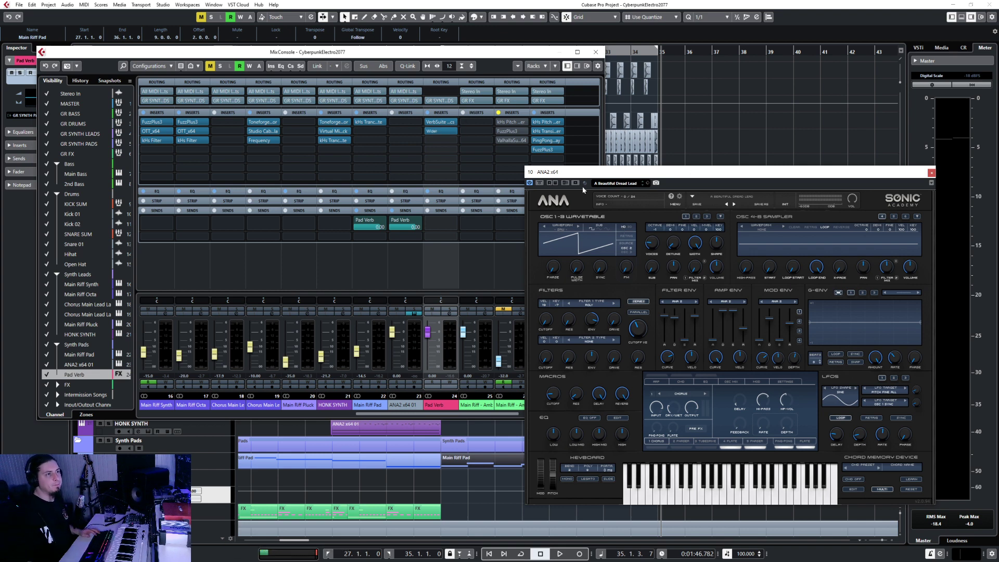
{"action": "left_click_drag", "start_coordinate": [581, 172], "coordinate": [446, 173]}
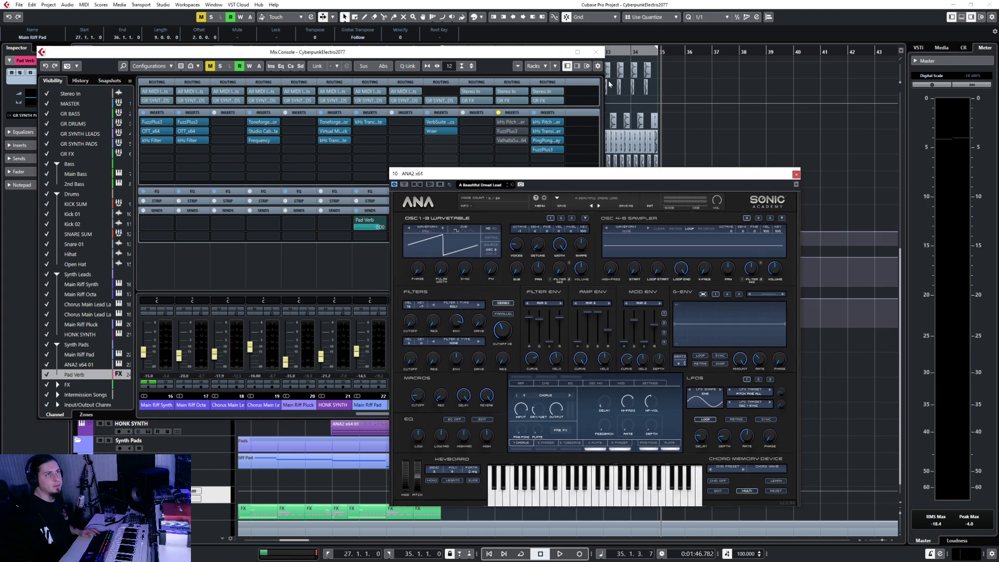
{"action": "left_click", "coordinate": [596, 52]}
- Rename the new ANA2 track to Chorus Pad and give it the light blue Color 84
{"action": "left_click", "coordinate": [225, 483]}
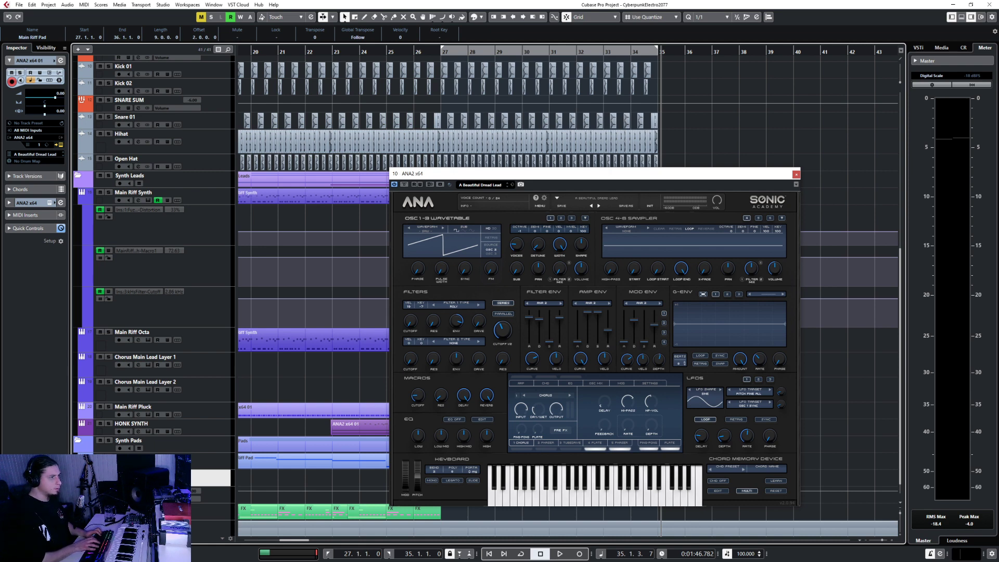
{"action": "key", "text": "Return"}
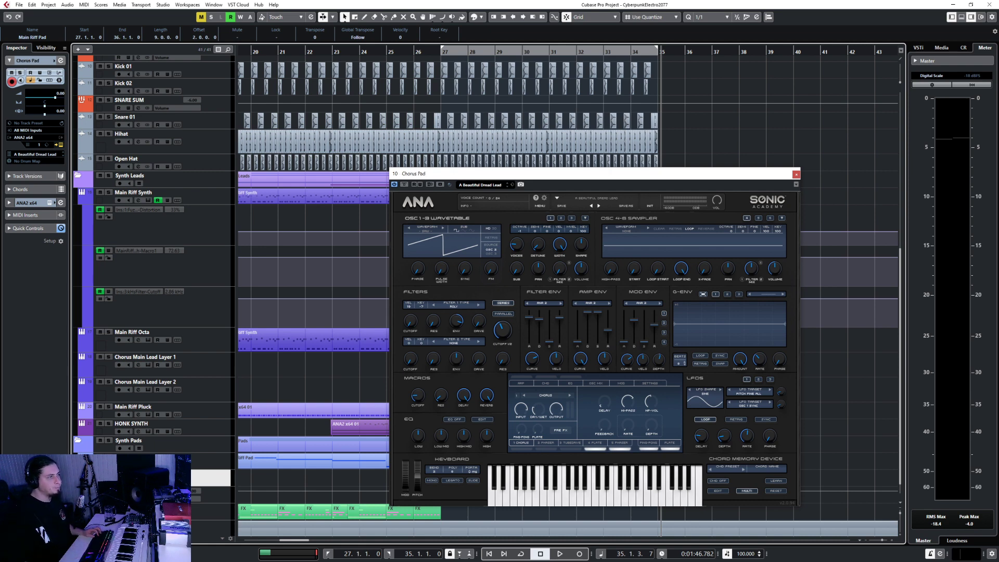
{"action": "left_click", "coordinate": [82, 477], "text": "ctrl"}
{"action": "left_click", "coordinate": [138, 411]}
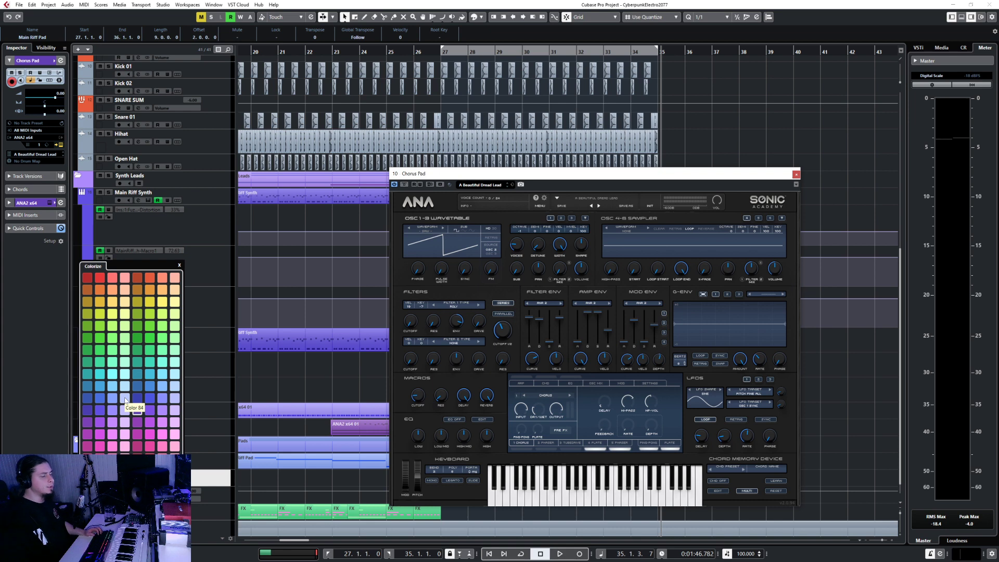
{"action": "left_click", "coordinate": [125, 399]}
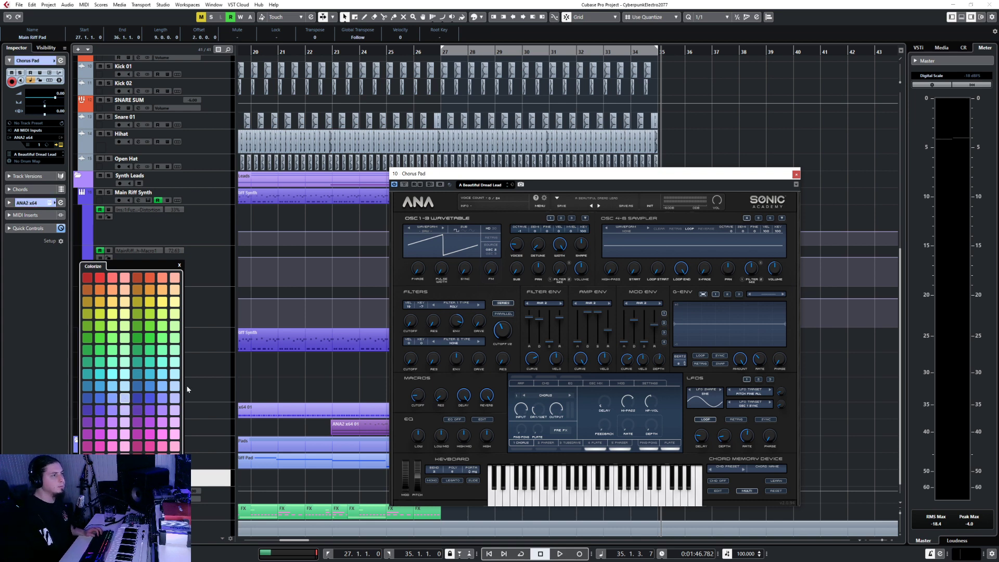
{"action": "left_click", "coordinate": [205, 393]}
{"action": "left_click", "coordinate": [207, 478]}
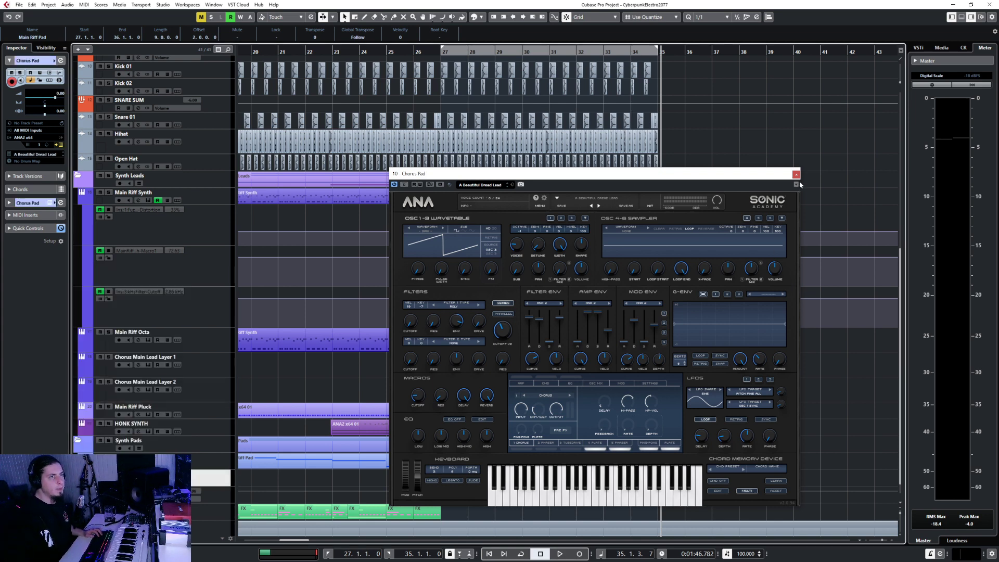
- Load the Roar Pad preset from the Aggressive sounds in ANA's Pads category on the Chorus Pad track
{"action": "left_click", "coordinate": [593, 198]}
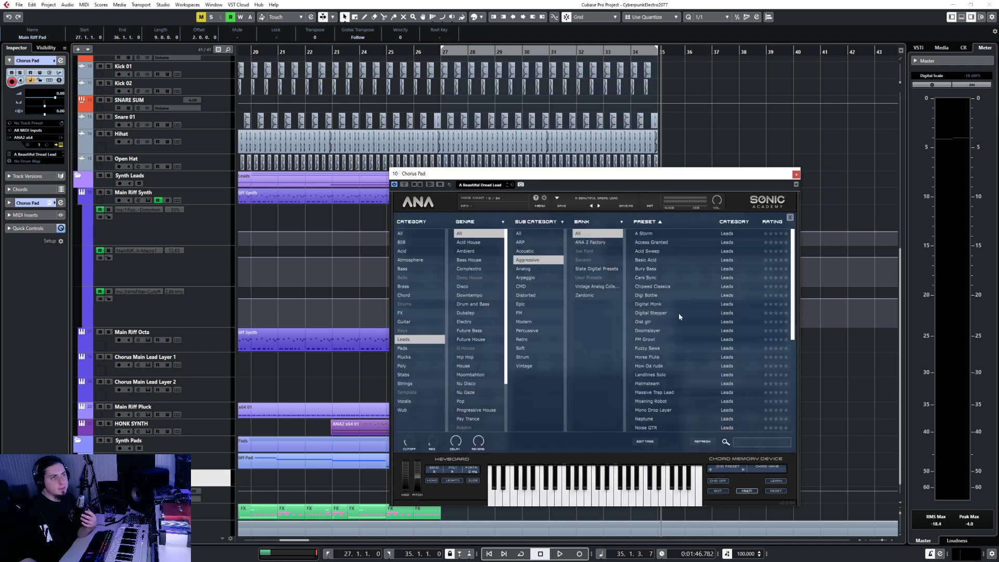
{"action": "left_click", "coordinate": [425, 347]}
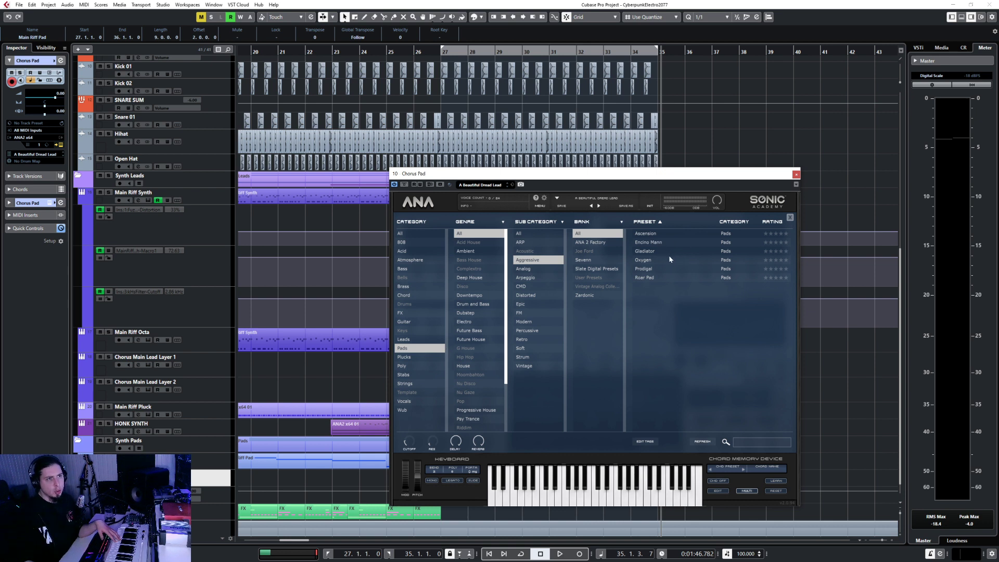
{"action": "left_click", "coordinate": [654, 280]}
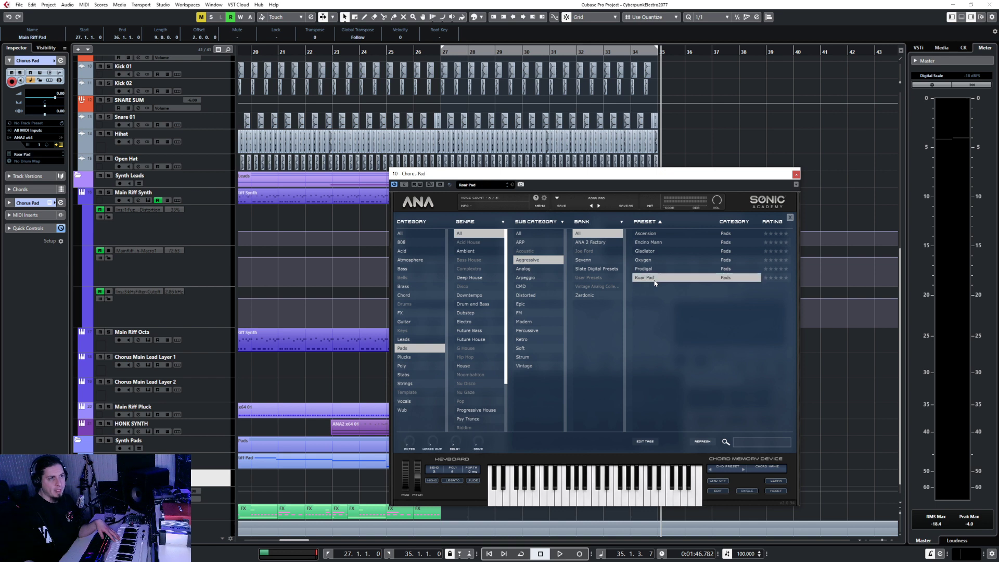
- Set the Chorus Pad track's volume to -10, close the ANA window, and check the channel in the mixer
{"action": "left_click", "coordinate": [62, 94]}
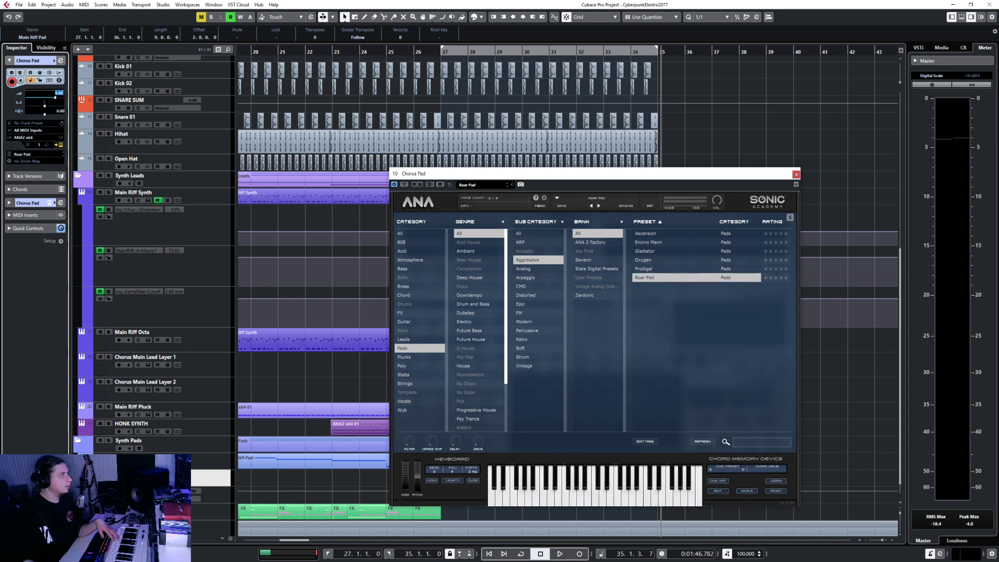
{"action": "type", "text": "-10"}
{"action": "key", "text": "Return"}
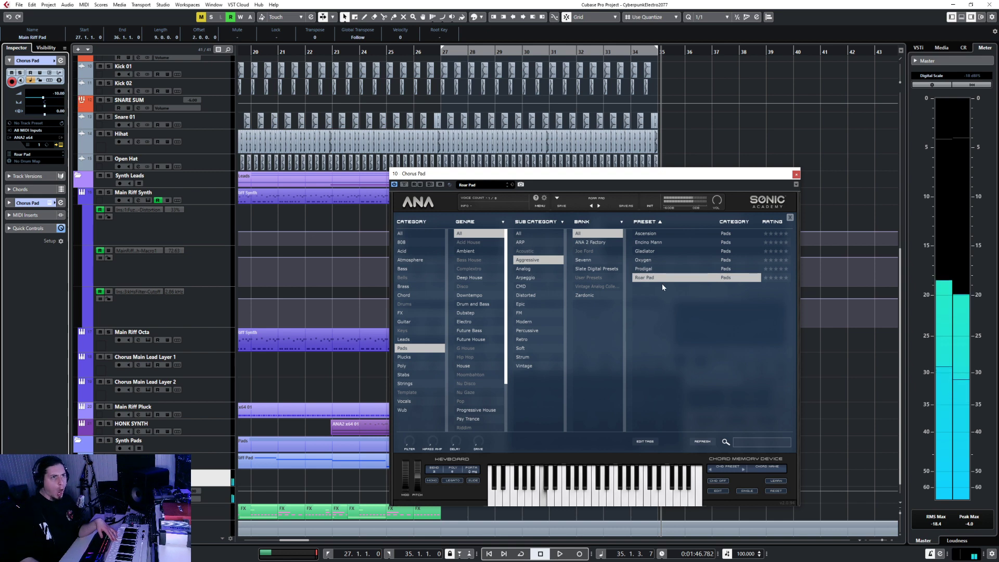
{"action": "left_click", "coordinate": [790, 218]}
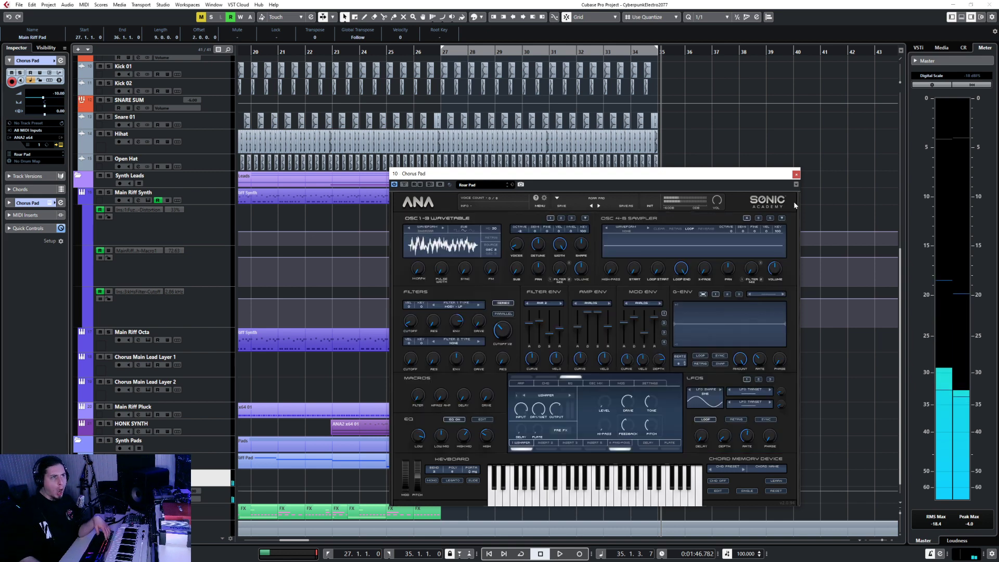
{"action": "left_click", "coordinate": [796, 175]}
{"action": "key", "text": "F3"}
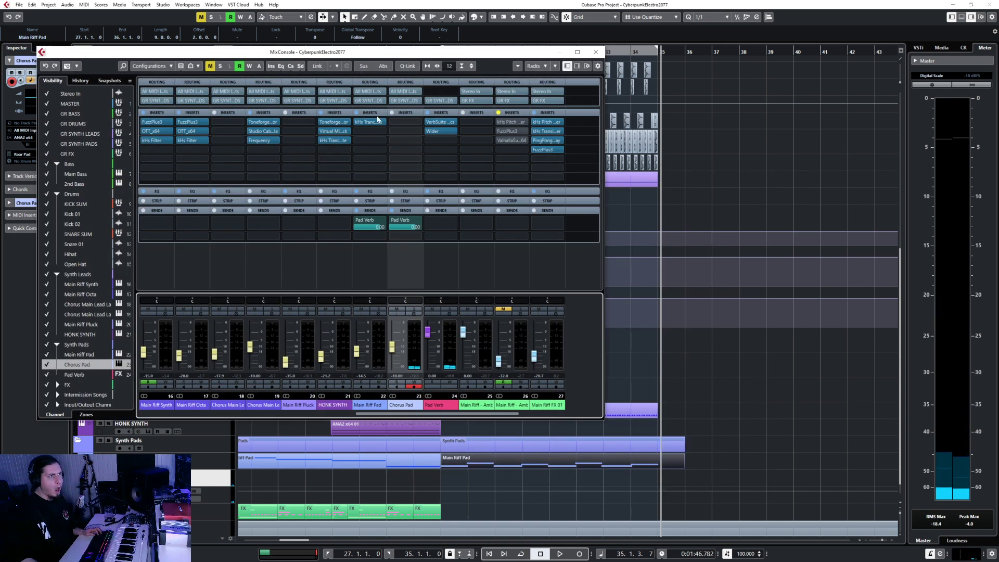
{"action": "key", "text": "F3"}
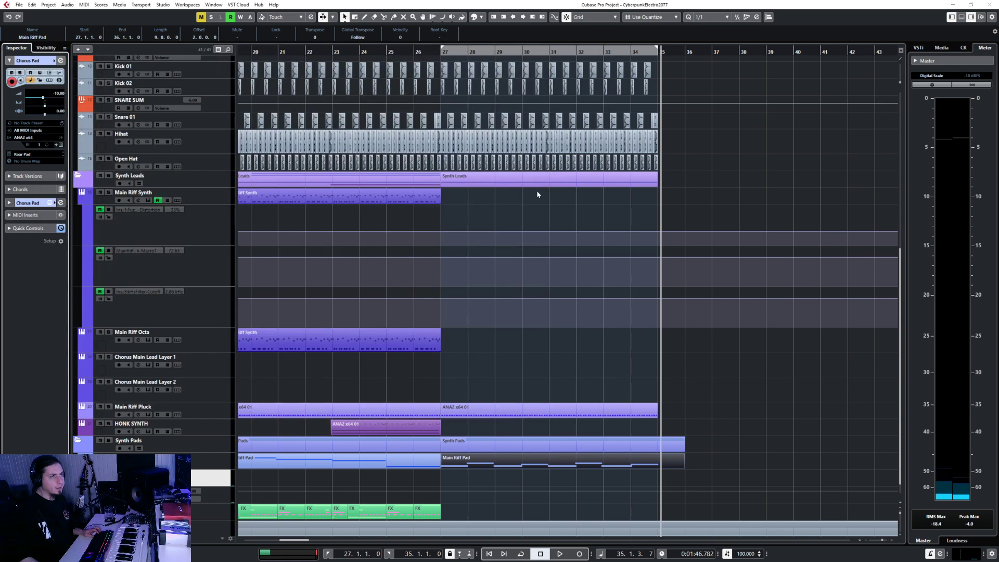
- Try to record a part on the Chorus Pad track starting from bar 26, and delete the take
{"action": "left_click", "coordinate": [416, 52]}
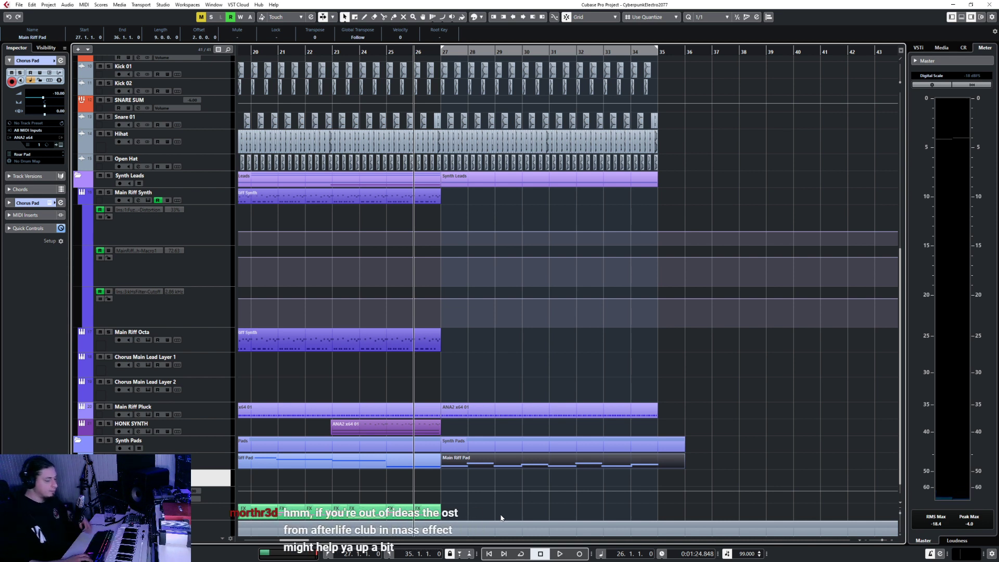
{"action": "key", "text": "KP_Multiply"}
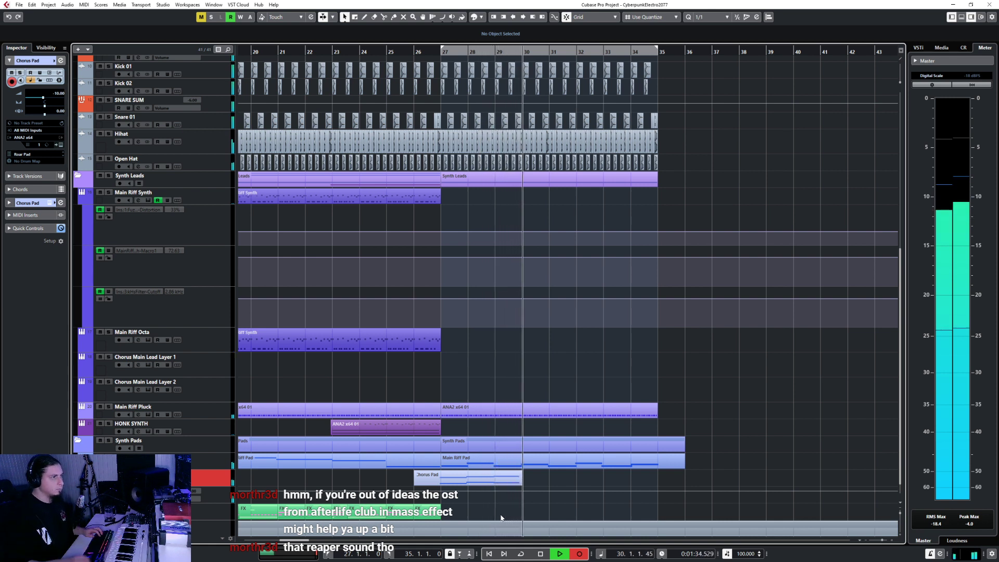
{"action": "key", "text": "space"}
{"action": "key", "text": "Delete"}
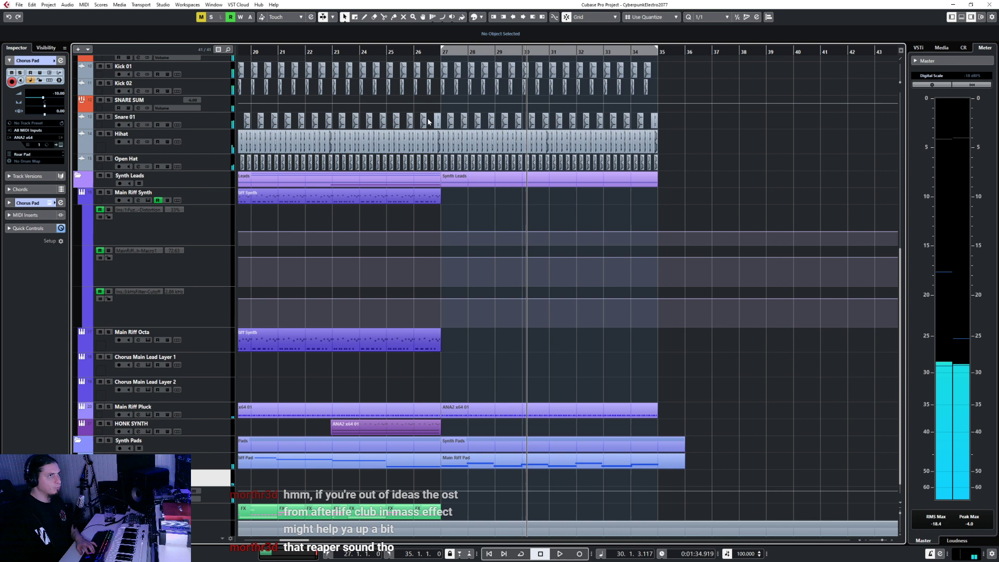
- Record a part on the Chorus Pad track, starting from bar 26 and stopping after bar 35 begins
{"action": "left_click", "coordinate": [413, 51]}
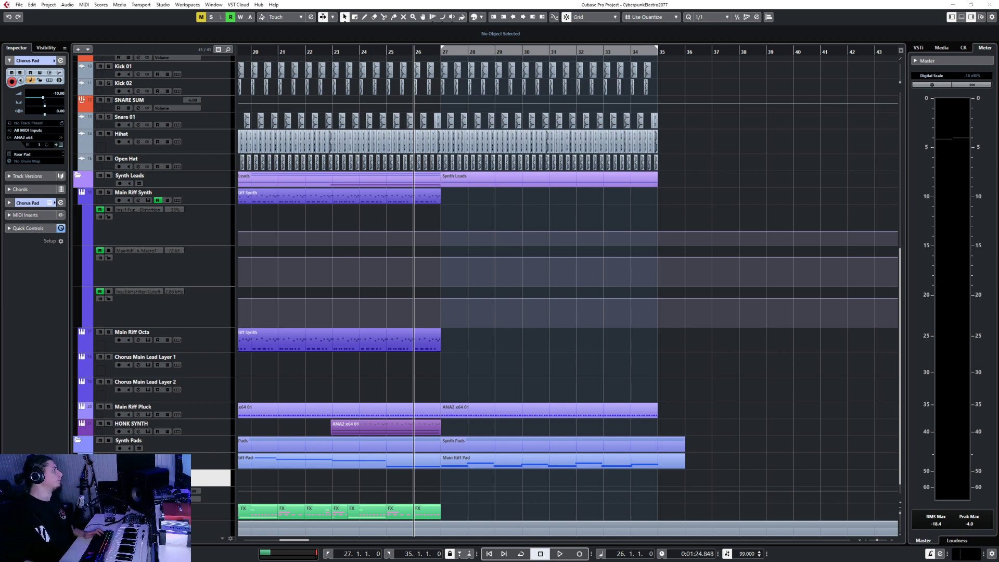
{"action": "left_click", "coordinate": [571, 341]}
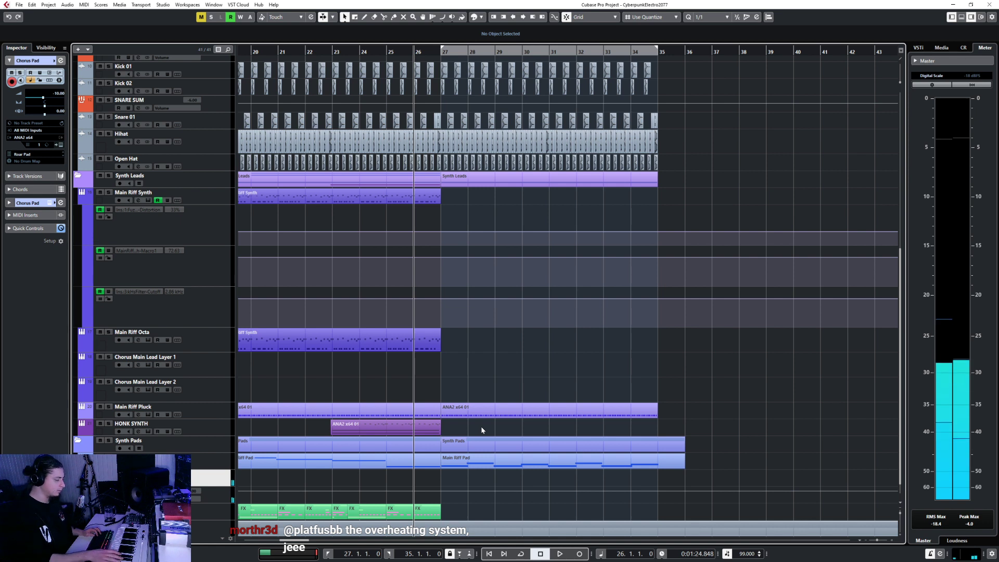
{"action": "key", "text": "KP_Multiply"}
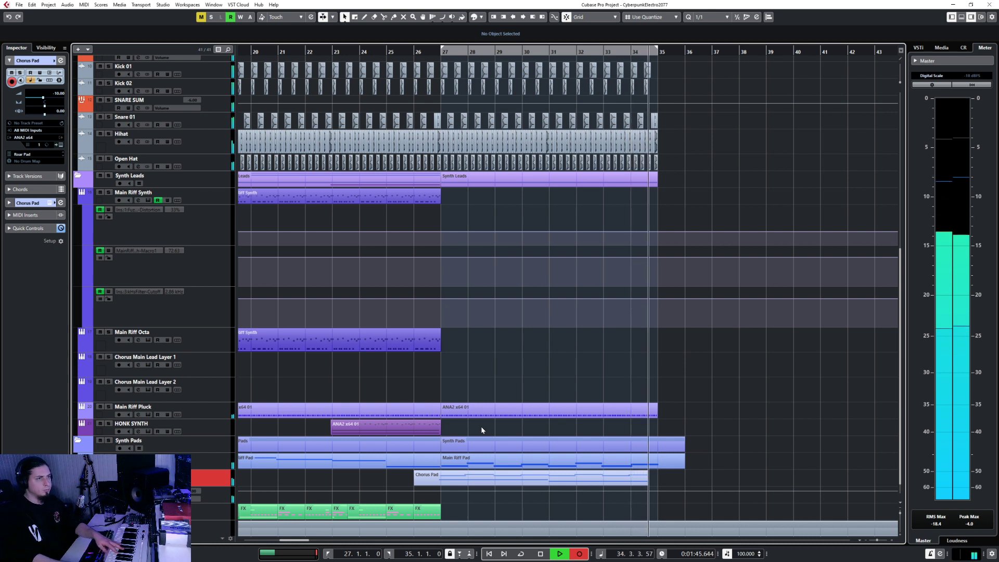
{"action": "key", "text": "space"}
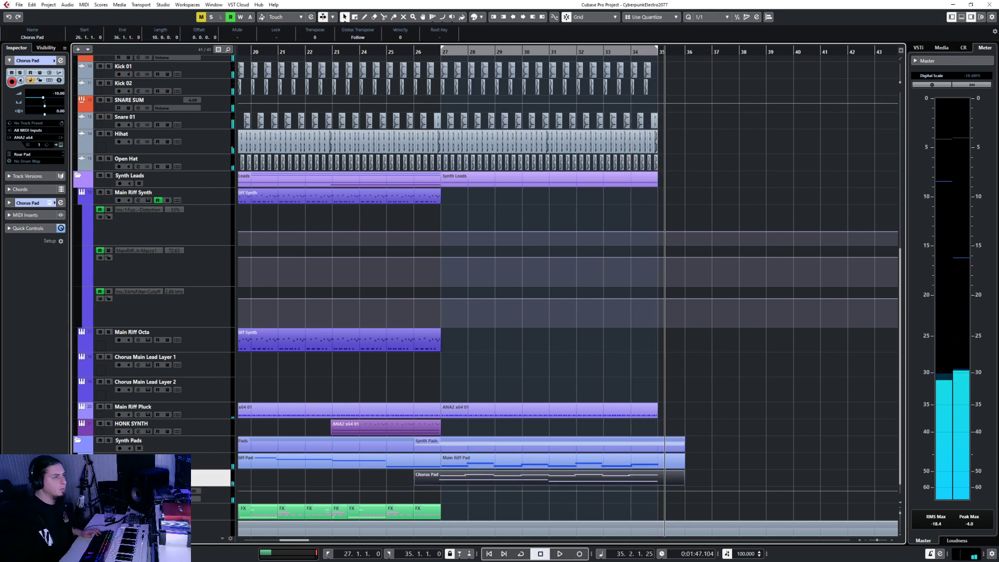
- Quantize the notes that start at bar 27 in the recorded Chorus Pad part, and close the editor
{"action": "double_click", "coordinate": [516, 483]}
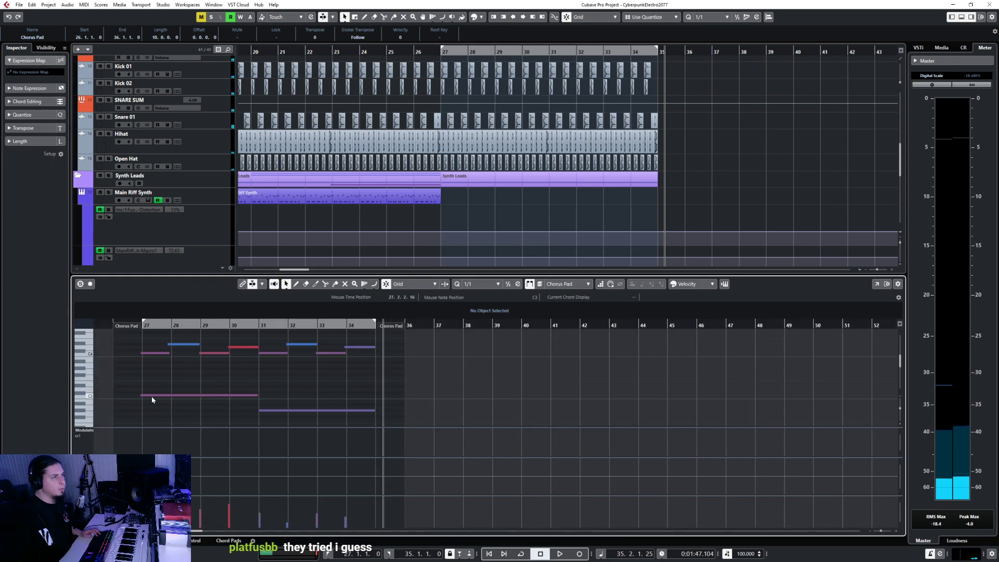
{"action": "left_click_drag", "start_coordinate": [129, 346], "coordinate": [166, 417]}
{"action": "key", "text": "q"}
{"action": "left_click", "coordinate": [166, 418]}
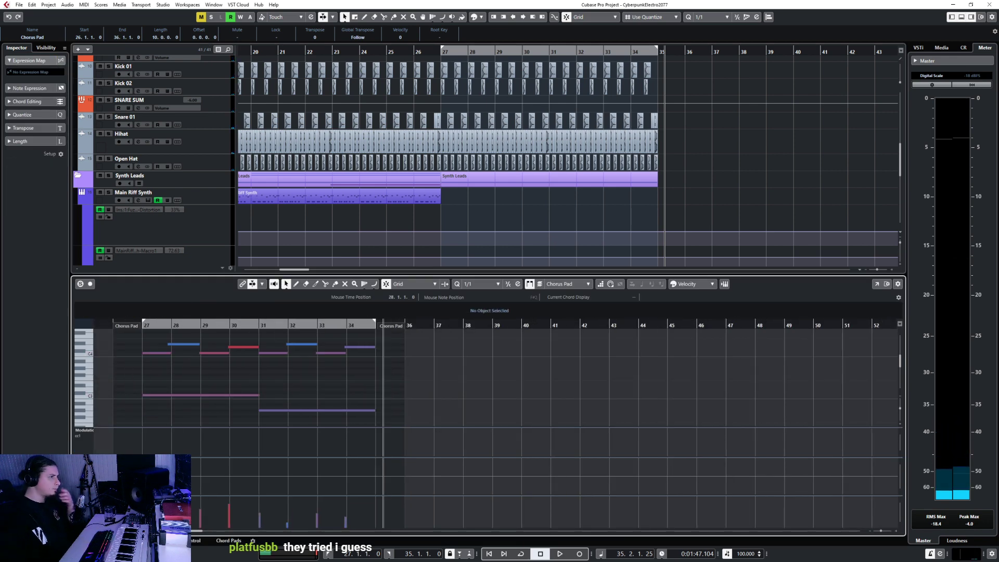
{"action": "key", "text": "Return"}
- Duplicate the Chorus Pad track and delete the copied part from the new Chorus Pad 2 track
{"action": "right_click", "coordinate": [219, 489]}
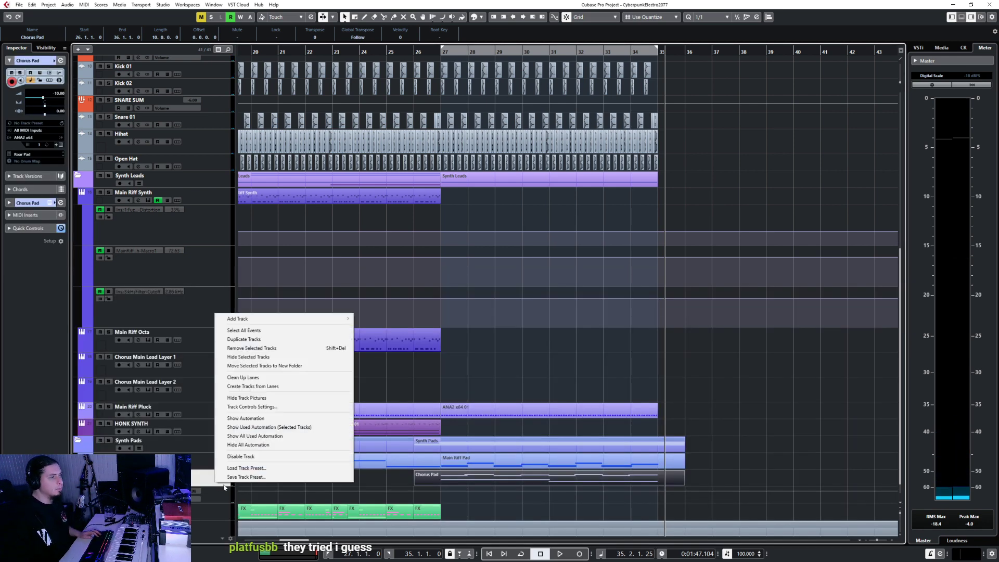
{"action": "left_click", "coordinate": [238, 341]}
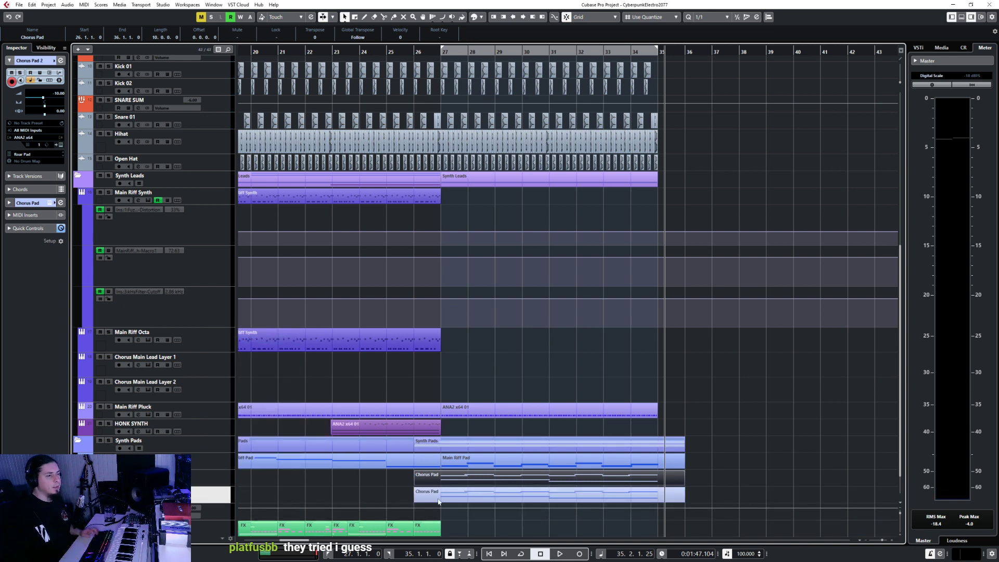
{"action": "left_click", "coordinate": [437, 479]}
{"action": "key", "text": "Delete"}
- Load the Oxygen preset from ANA's Aggressive Pads on Chorus Pad 2, and record a part there from bar 26
{"action": "left_click", "coordinate": [415, 51]}
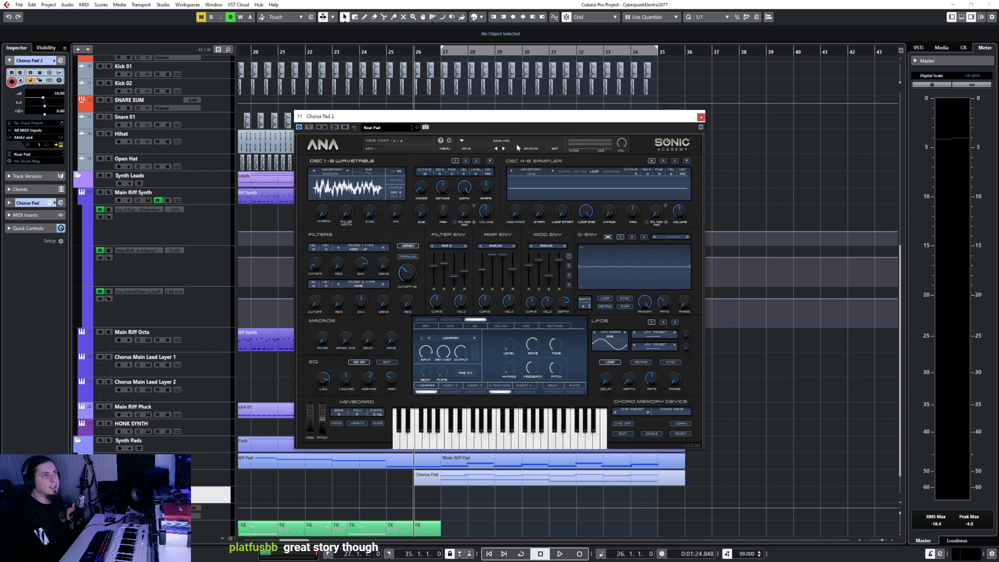
{"action": "left_click", "coordinate": [508, 143]}
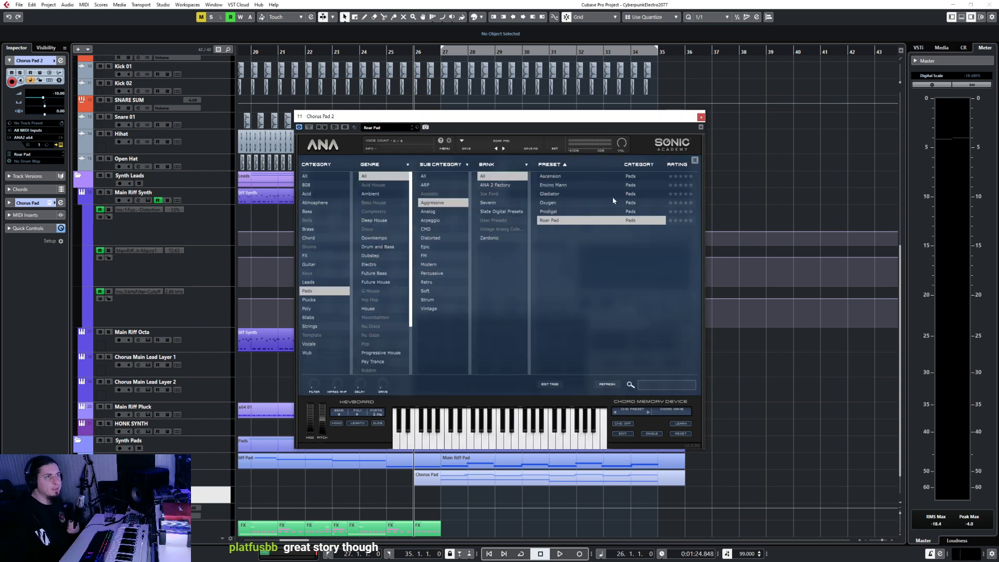
{"action": "double_click", "coordinate": [568, 201]}
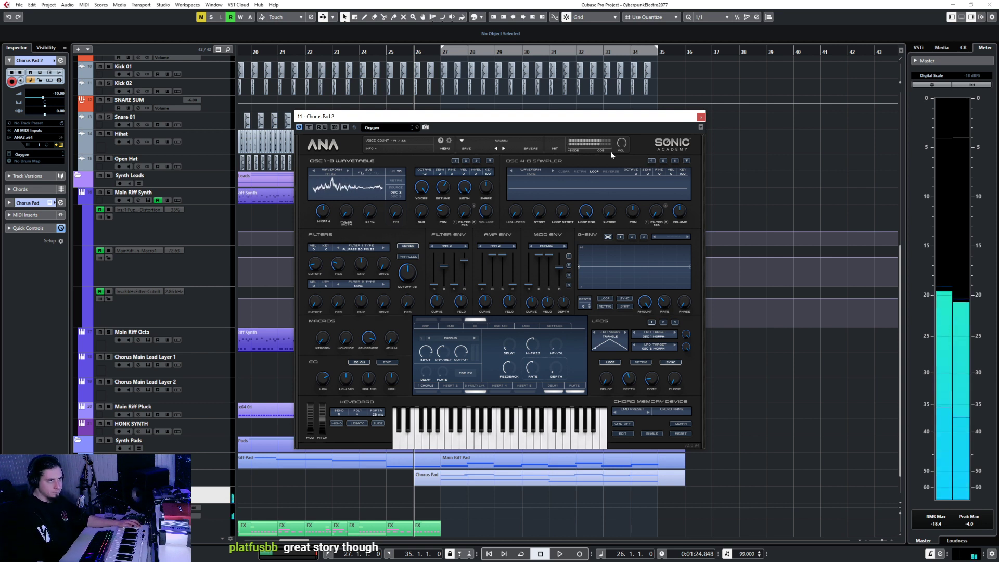
{"action": "left_click", "coordinate": [701, 117]}
{"action": "left_click", "coordinate": [585, 555]}
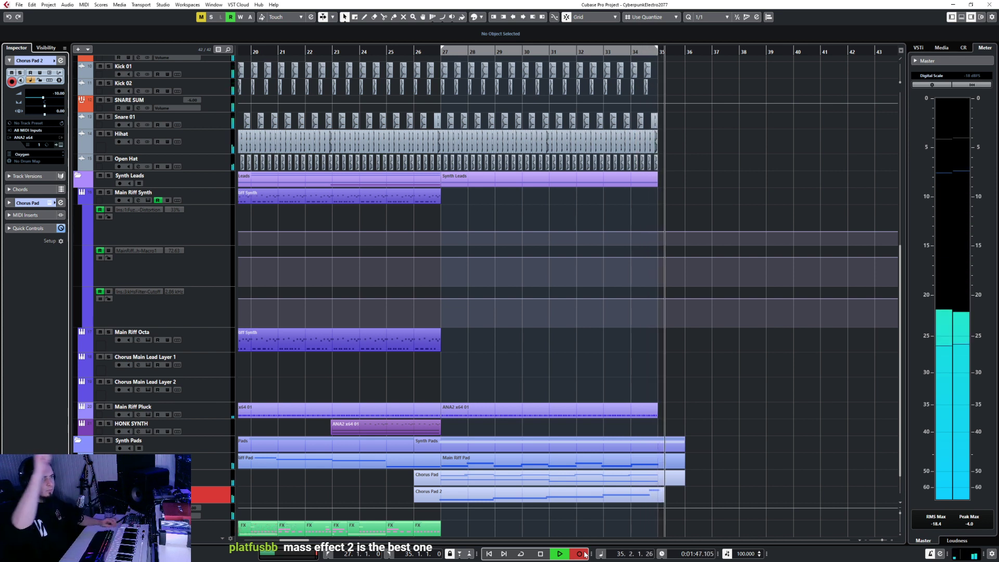
{"action": "key", "text": "space"}
- Solo the Main Riff Pad, Chorus Pad and Chorus Pad 2 tracks, check their mixer channels, and play them from bar 27
{"action": "left_click", "coordinate": [217, 460]}
{"action": "key", "text": "s"}
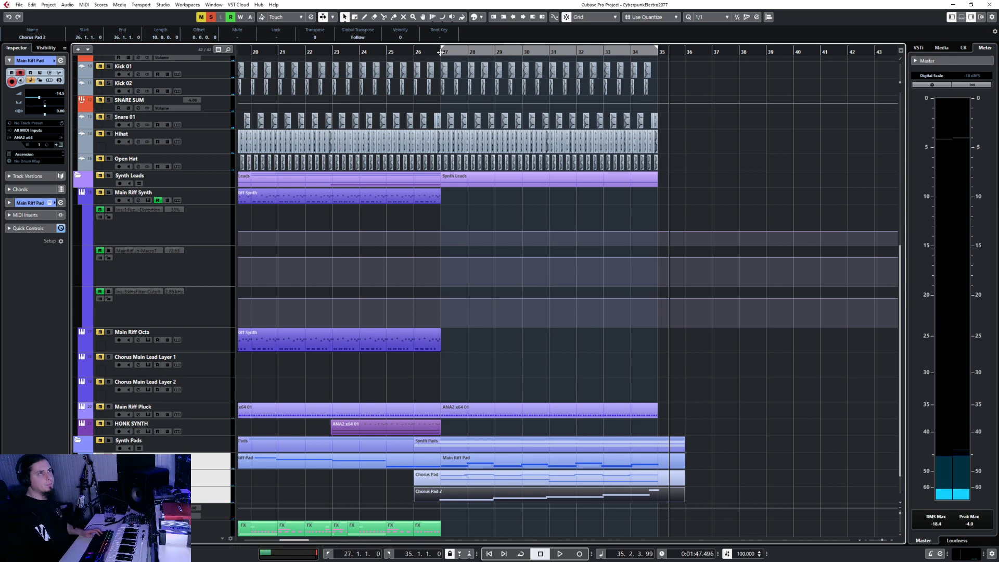
{"action": "key", "text": "KP_1"}
{"action": "key", "text": "F3"}
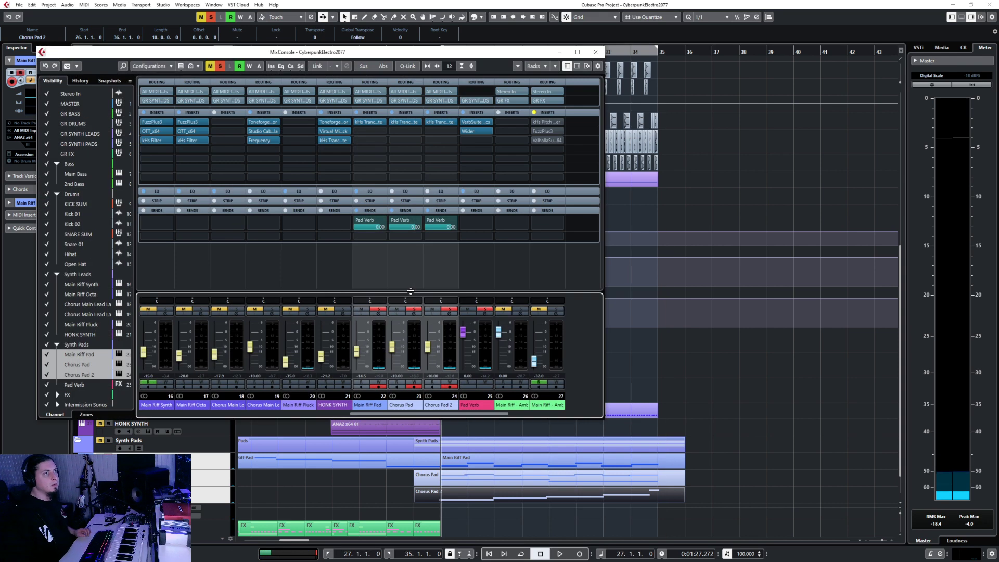
{"action": "left_click", "coordinate": [597, 52]}
{"action": "key", "text": "space"}
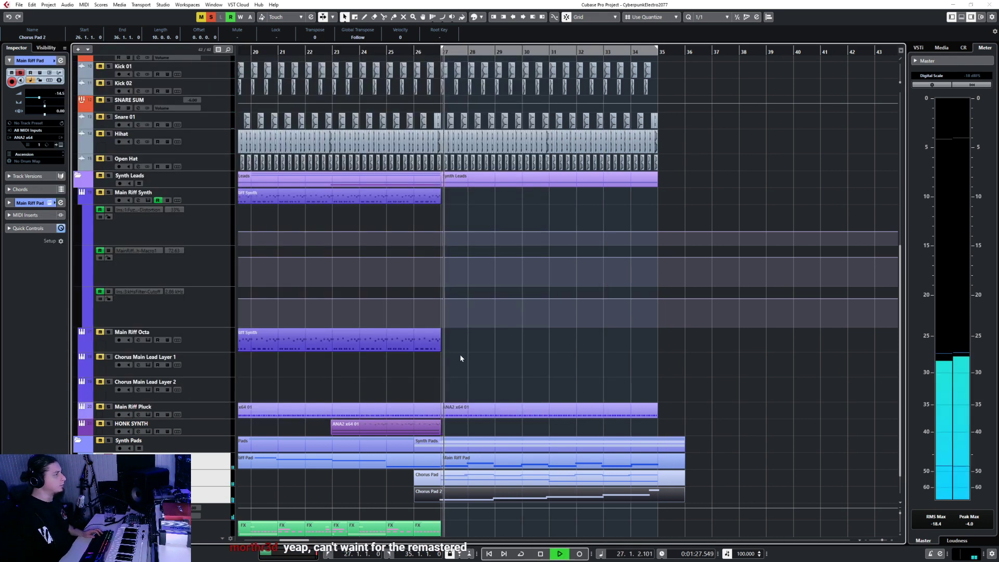
- Copy the Main Riff Pad channel's EQ to the Chorus Pad 2 channel in the mixer, and stop playback after listening
{"action": "left_click", "coordinate": [437, 499]}
{"action": "key", "text": "F3"}
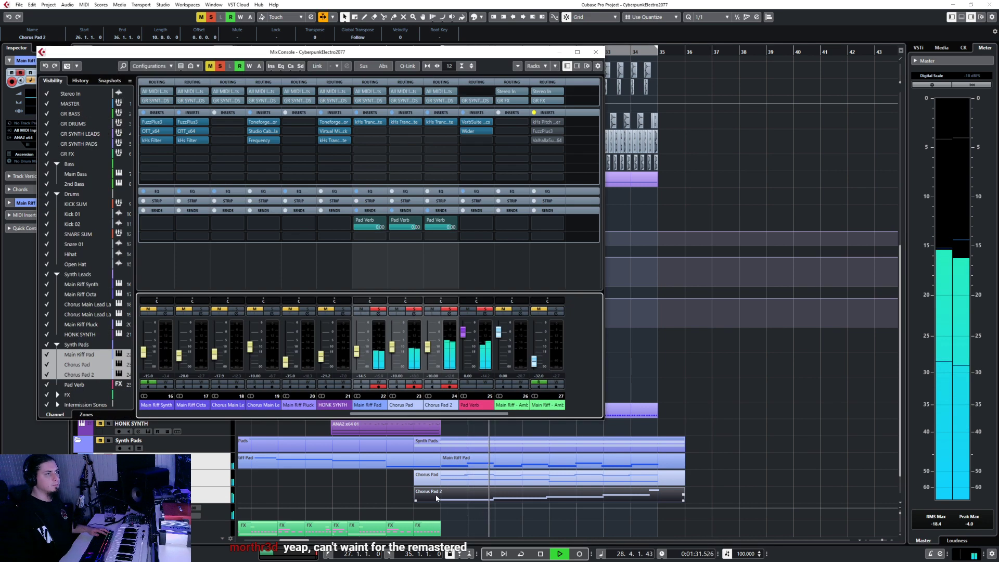
{"action": "left_click", "coordinate": [396, 191]}
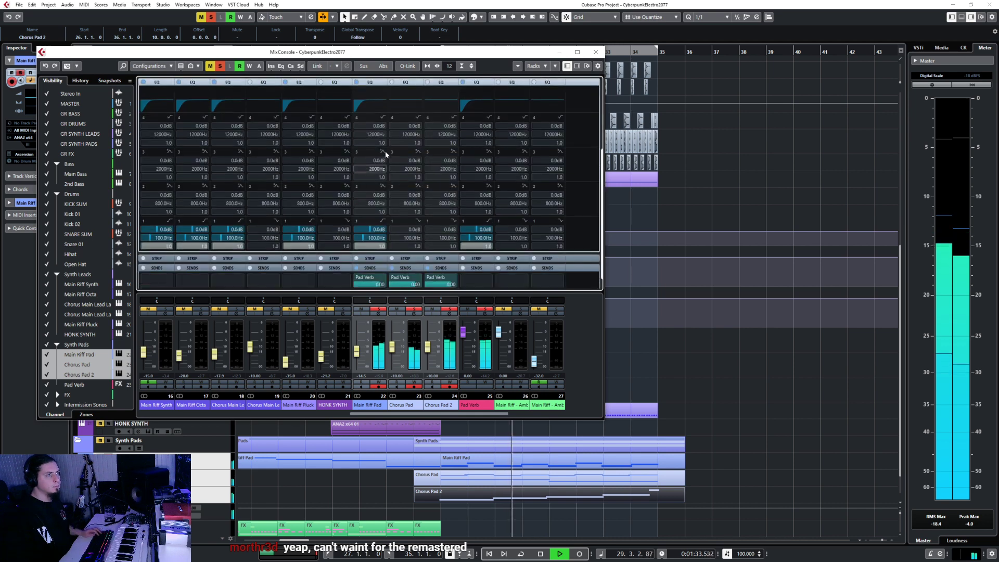
{"action": "scroll", "coordinate": [579, 154], "scroll_direction": "up", "scroll_amount": 2}
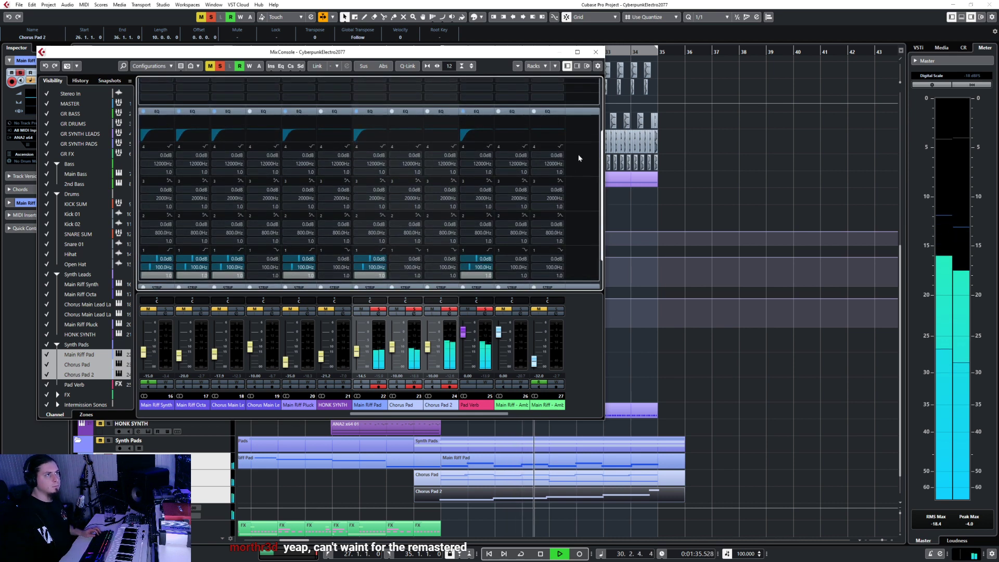
{"action": "left_click_drag", "start_coordinate": [370, 115], "coordinate": [441, 115]}
{"action": "left_click", "coordinate": [596, 52]}
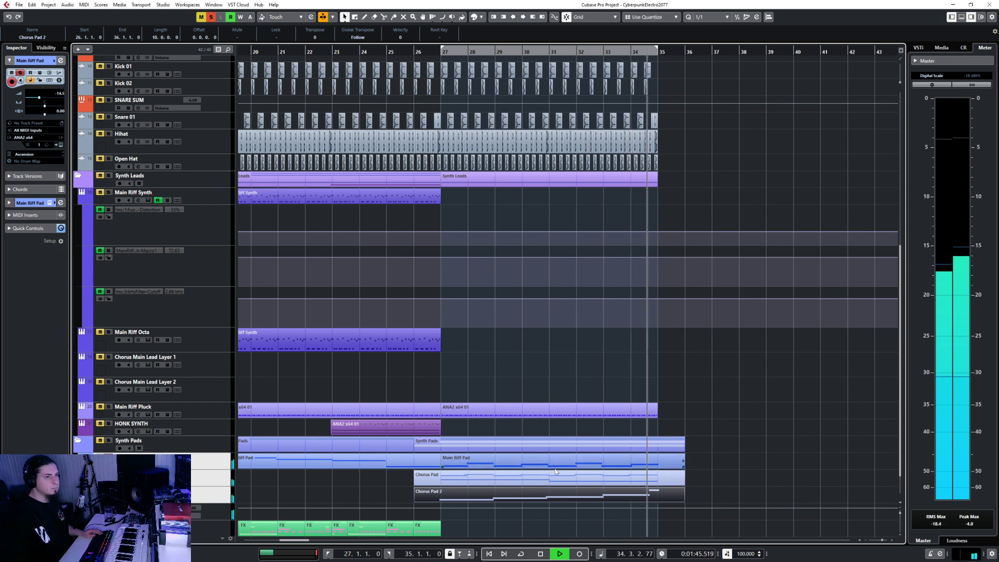
{"action": "key", "text": "space"}
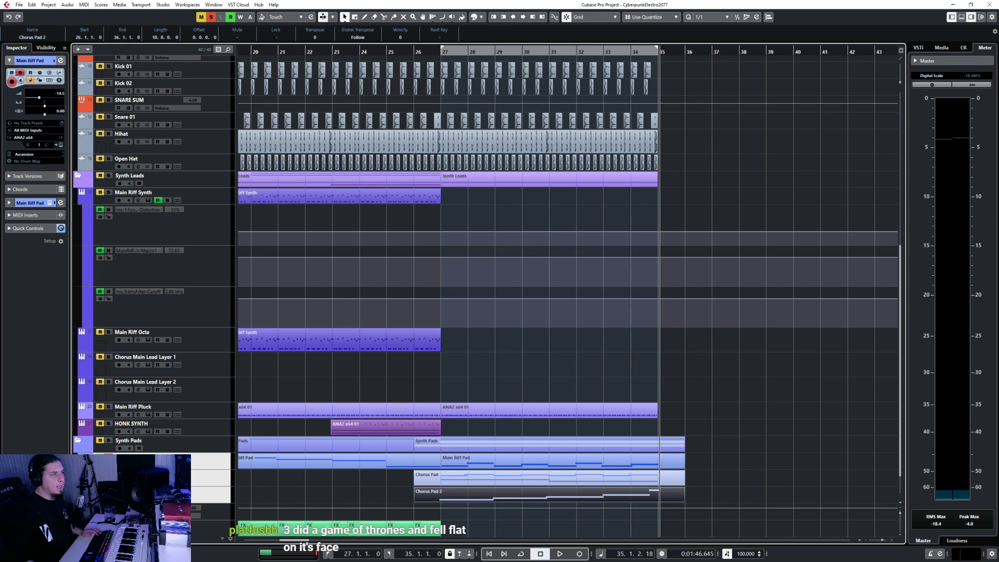
- Open the Chorus Pad 2 part, solo it in the editor, and listen to its notes between bars 27 and 35
{"action": "double_click", "coordinate": [518, 498]}
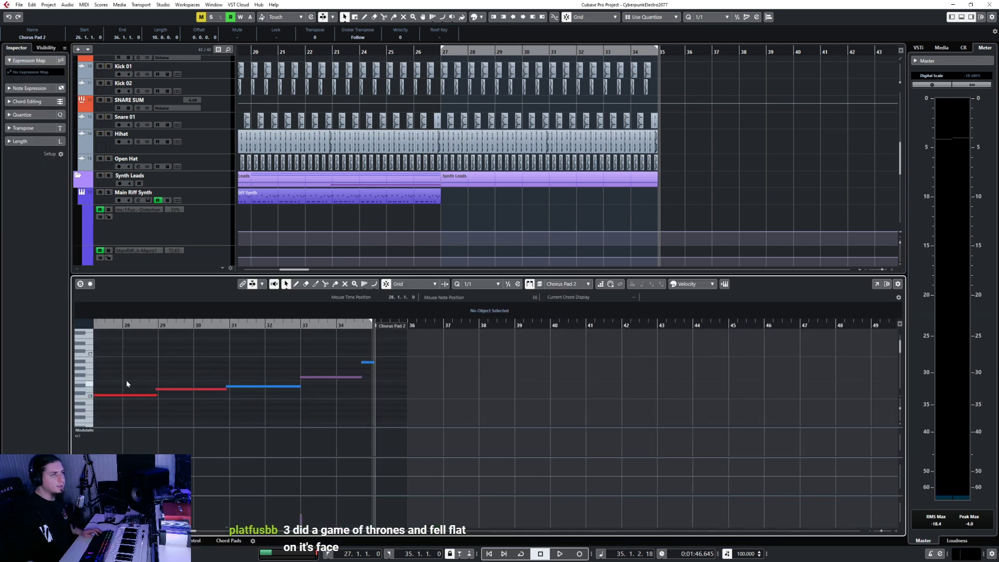
{"action": "left_click", "coordinate": [128, 396]}
{"action": "scroll", "coordinate": [156, 403], "scroll_direction": "left", "scroll_amount": 2}
{"action": "left_click", "coordinate": [251, 325]}
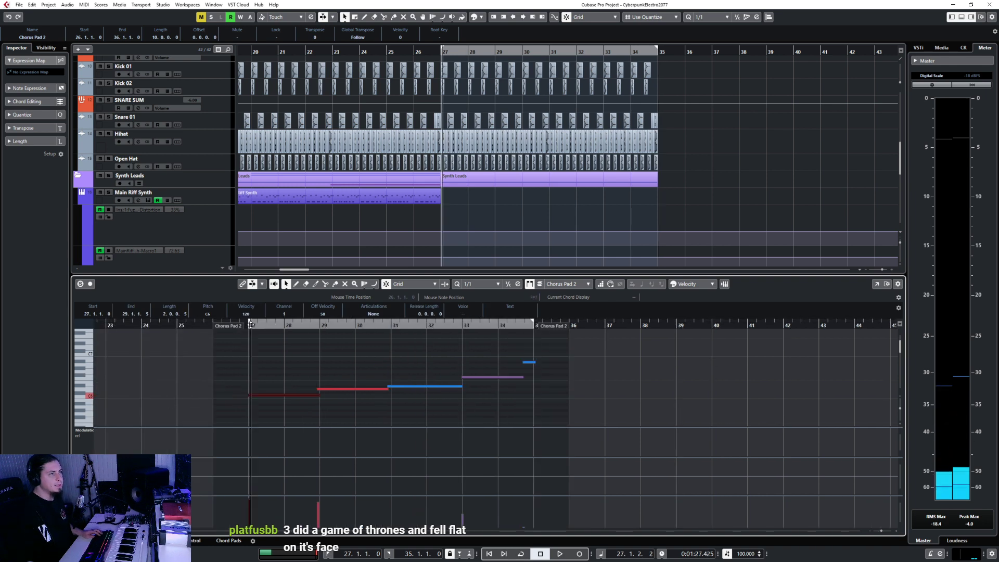
{"action": "left_click", "coordinate": [81, 284]}
{"action": "key", "text": "space"}
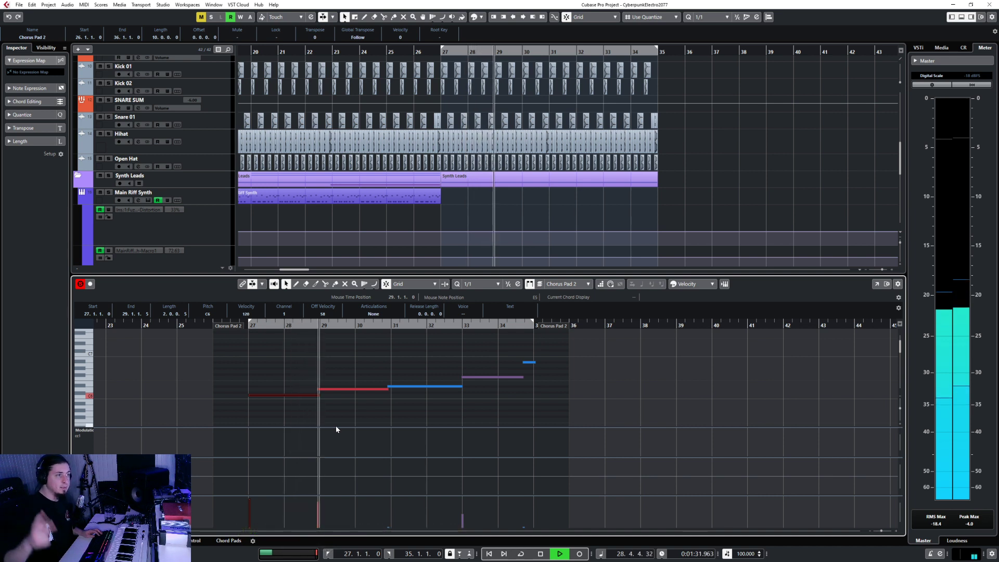
{"action": "left_click", "coordinate": [423, 325]}
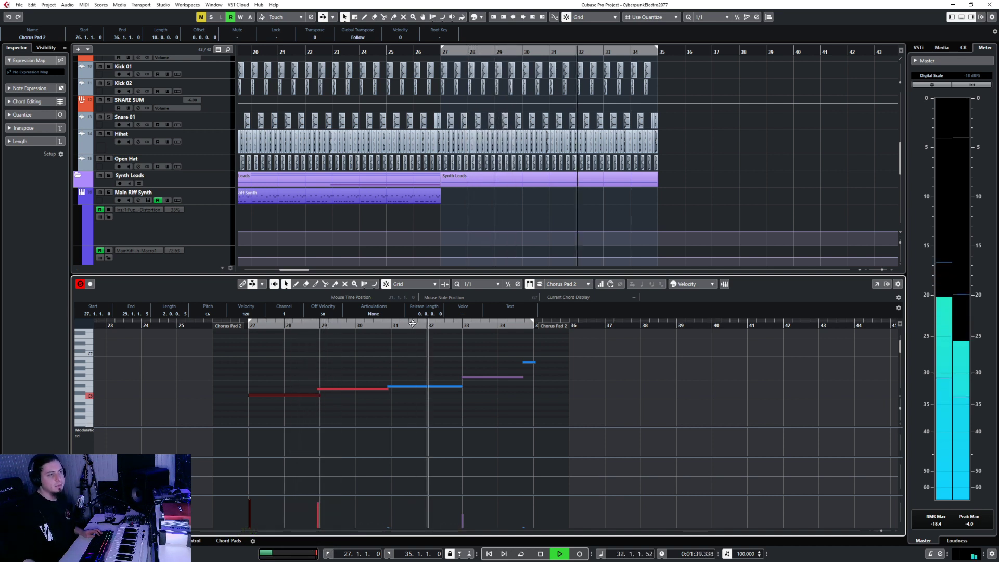
{"action": "left_click", "coordinate": [484, 325]}
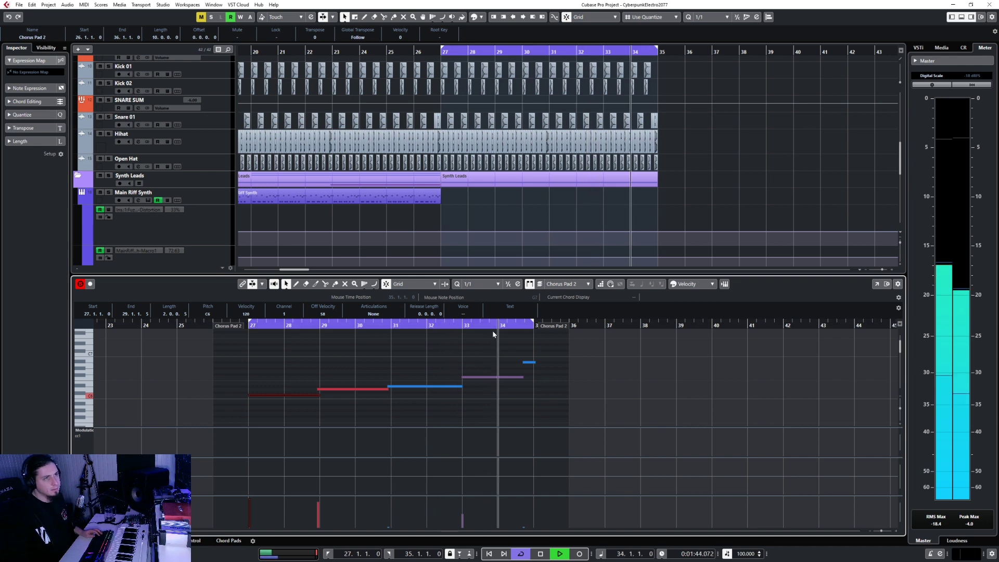
{"action": "left_click", "coordinate": [521, 554]}
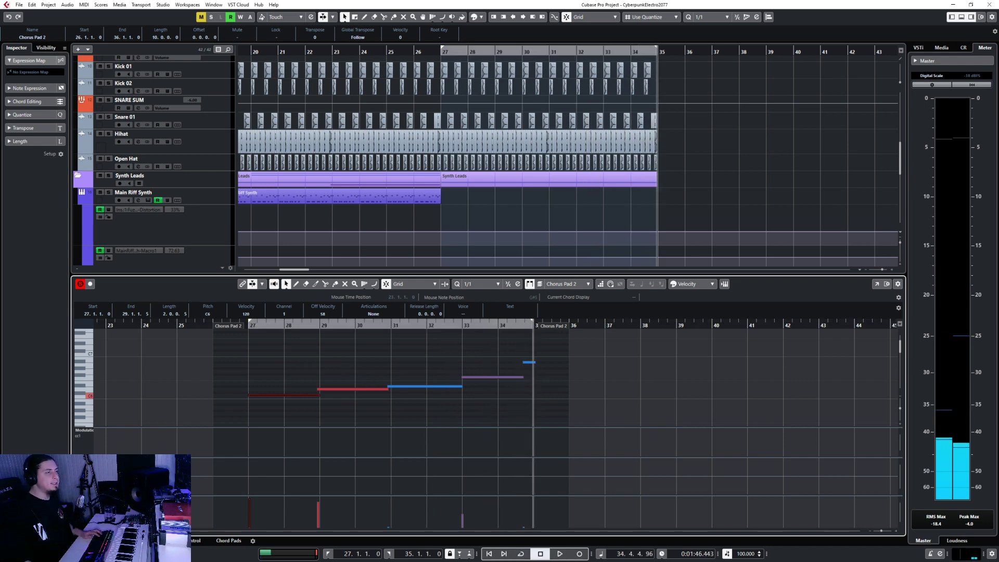
{"action": "key", "text": "ctrl+e"}
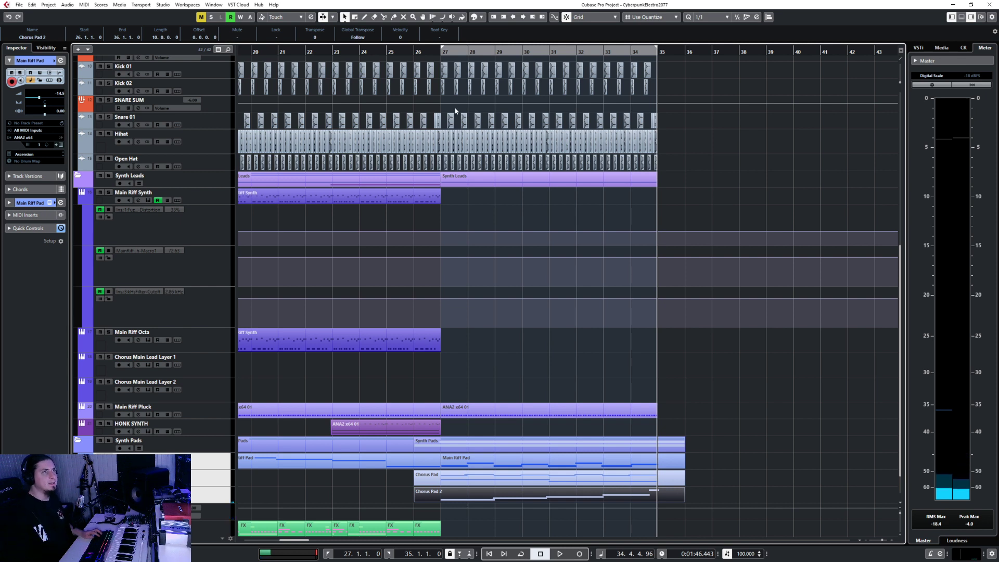
- Play the full arrangement from bar 26 and look over the tracks of the new section
{"action": "left_click", "coordinate": [415, 59]}
{"action": "key", "text": "space"}
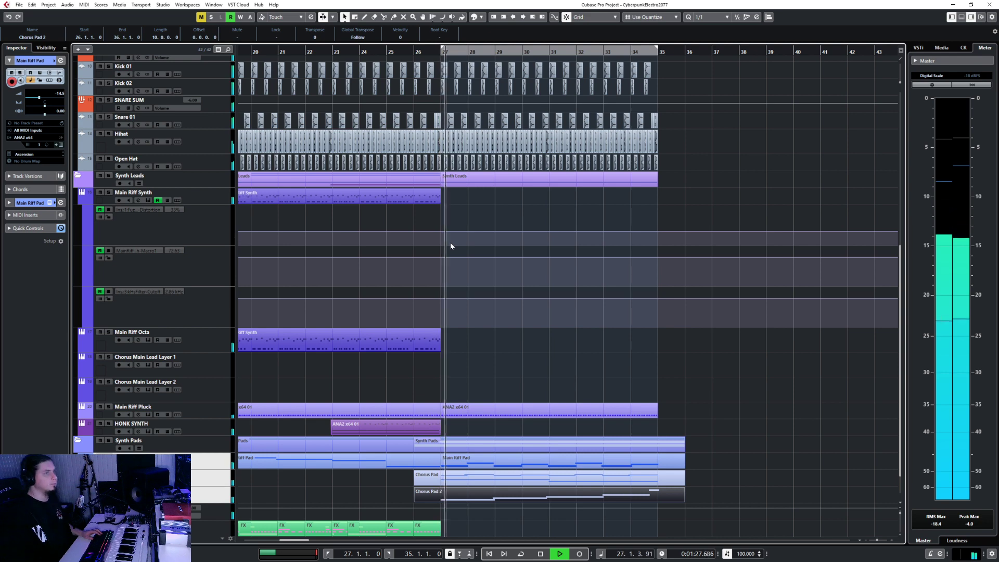
{"action": "scroll", "coordinate": [527, 361], "scroll_direction": "up", "scroll_amount": 4}
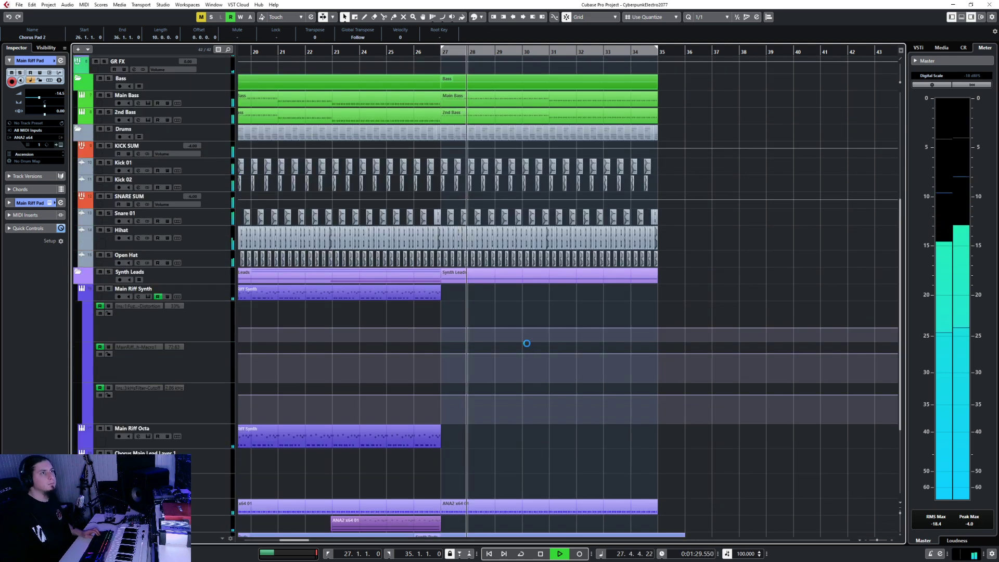
{"action": "scroll", "coordinate": [497, 304], "scroll_direction": "down", "scroll_amount": 4}
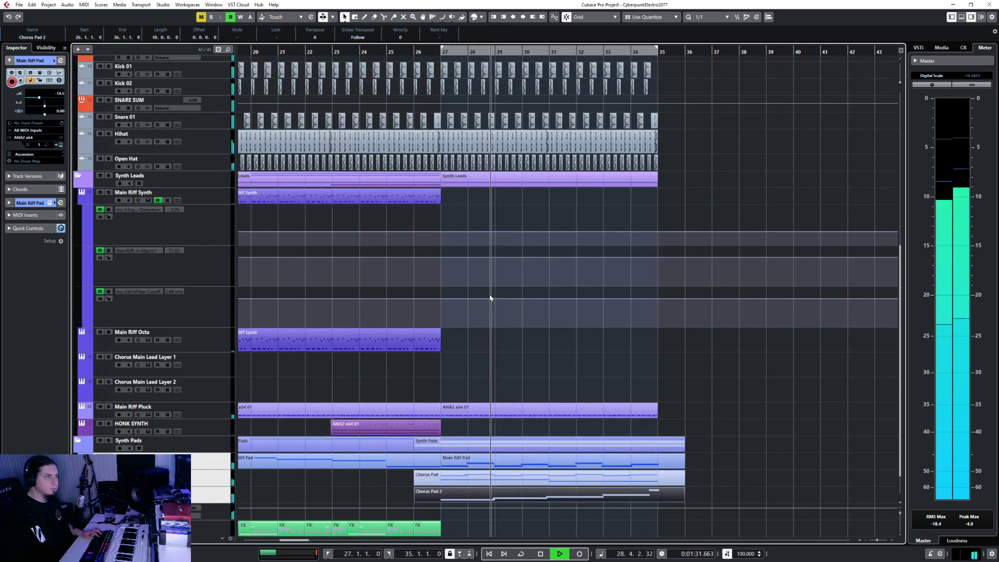
- Try to draw an empty part from bar 27 to 35 on the Main Riff Synth track, and undo it
{"action": "scroll", "coordinate": [479, 298], "scroll_direction": "up", "scroll_amount": 4}
{"action": "right_click", "coordinate": [470, 300]}
{"action": "left_click", "coordinate": [477, 290]}
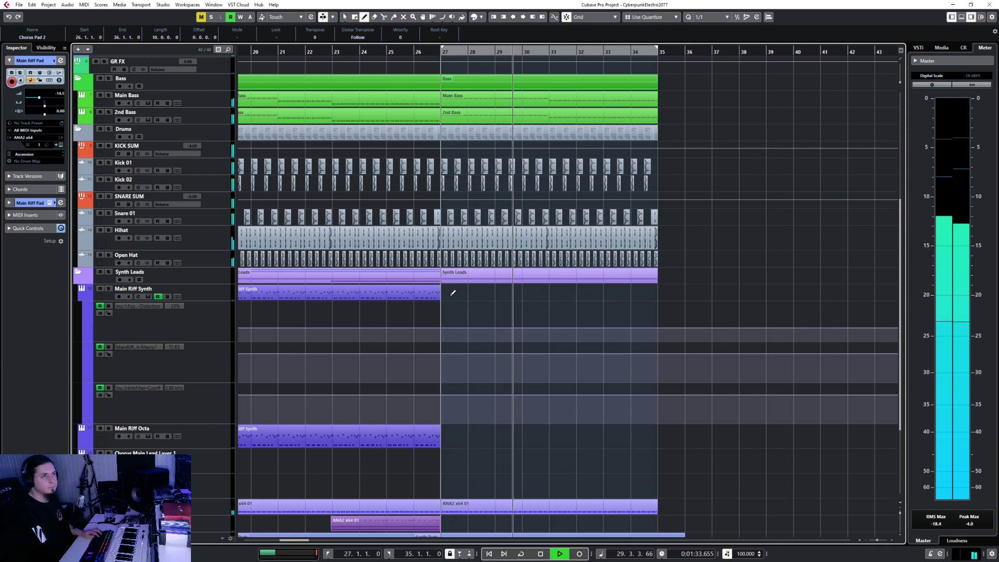
{"action": "mouse_move", "coordinate": [453, 292]}
{"action": "left_mouse_down"}
{"action": "mouse_move", "coordinate": [682, 292]}
{"action": "mouse_move", "coordinate": [657, 291]}
{"action": "left_mouse_up"}
{"action": "key", "text": "1"}
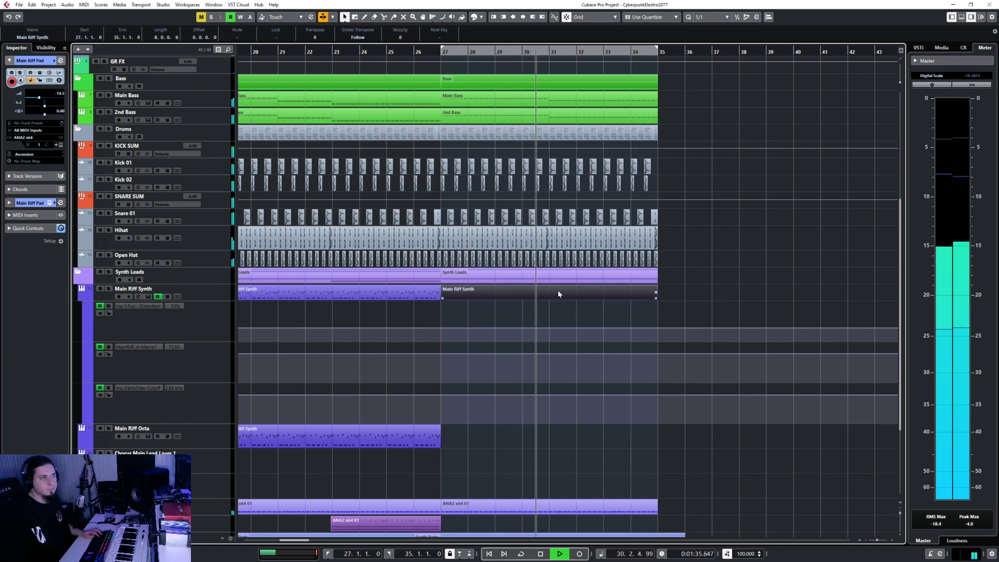
{"action": "key", "text": "ctrl+z"}
- Draw an empty part from bar 27 to 35 on the Chorus Main Lead Layer 2 track, and open it for note editing
{"action": "right_click", "coordinate": [445, 479]}
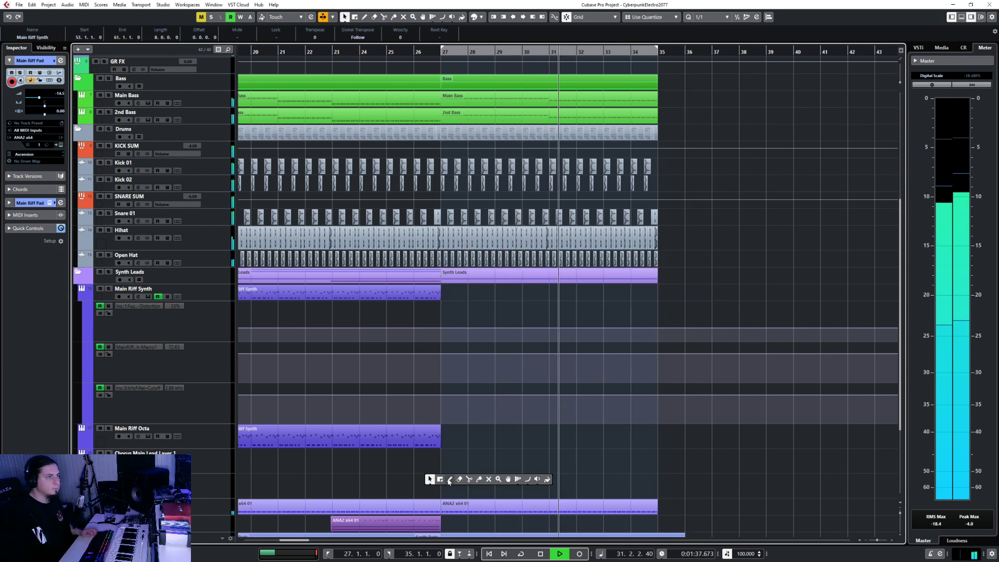
{"action": "left_click", "coordinate": [449, 480]}
{"action": "left_click_drag", "start_coordinate": [449, 485], "coordinate": [645, 482]}
{"action": "key", "text": "1"}
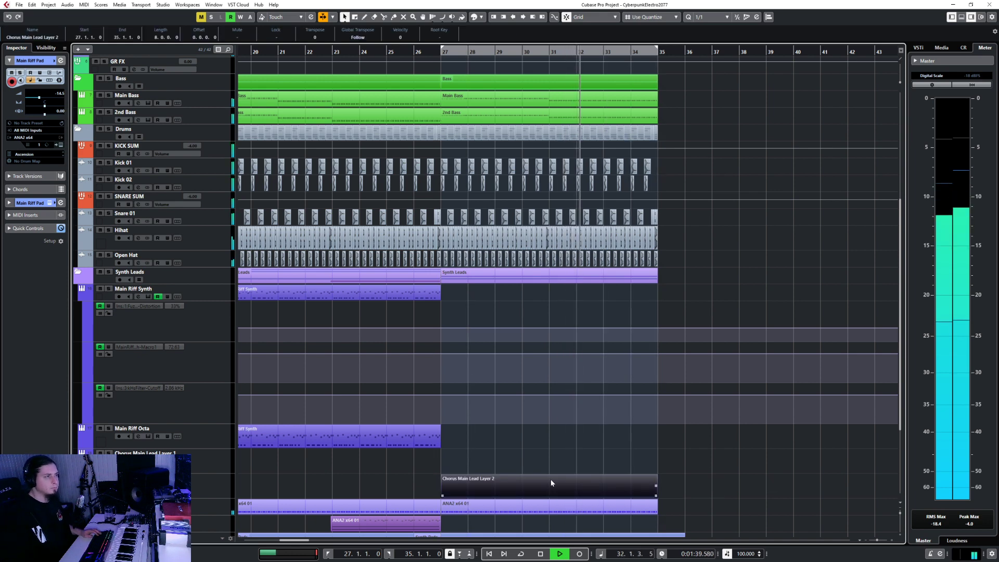
{"action": "double_click", "coordinate": [551, 479]}
{"action": "scroll", "coordinate": [308, 388], "scroll_direction": "left", "scroll_amount": 1}
{"action": "key", "text": "space"}
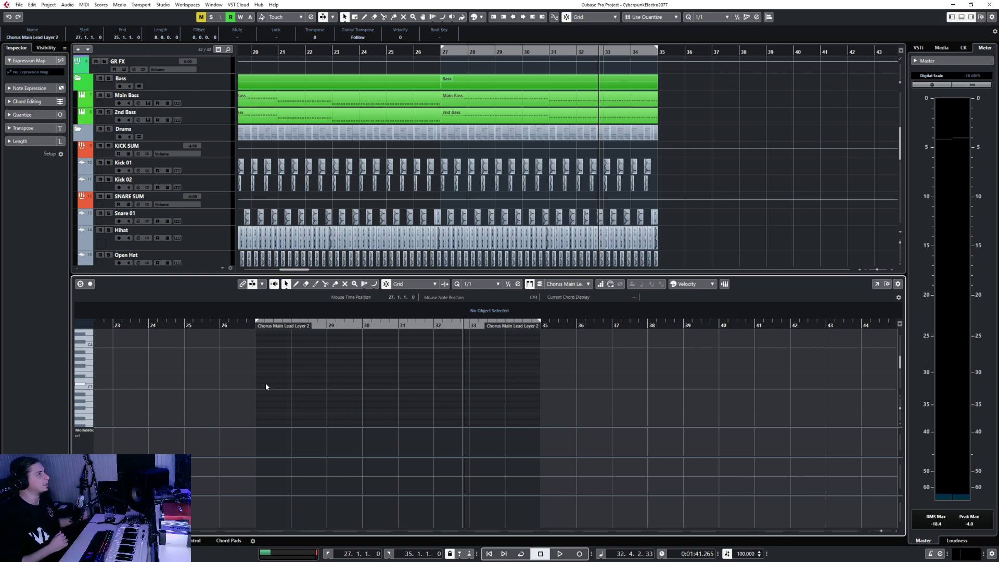
- Set the note grid quantize value to 1/16 for the Chorus Main Lead Layer 2 part
{"action": "left_click", "coordinate": [474, 285]}
{"action": "left_click", "coordinate": [495, 339]}
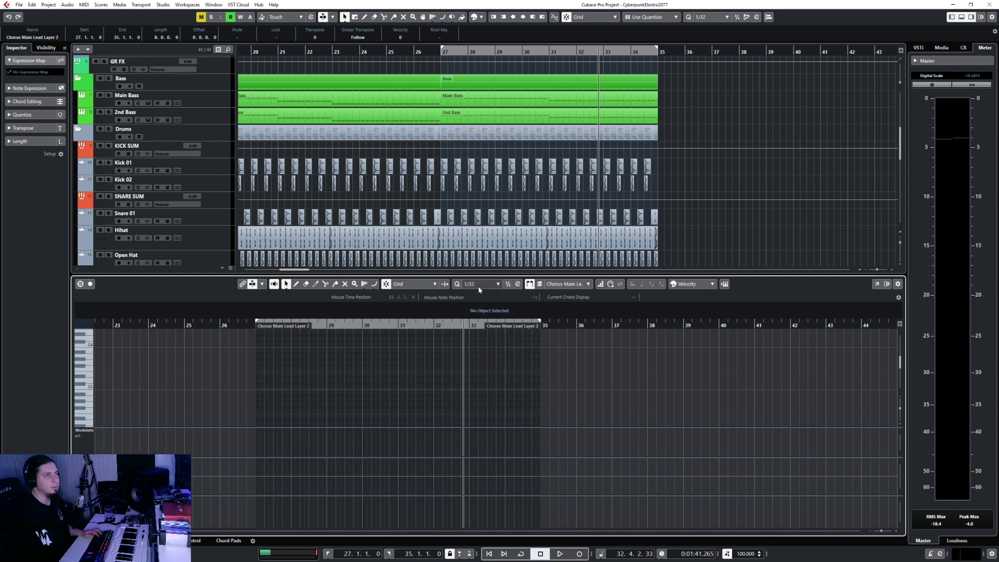
{"action": "left_click", "coordinate": [479, 286]}
{"action": "left_click", "coordinate": [492, 330]}
- Draw a one-bar pattern of sixteenth notes in bar 27, alternating between C2 and C3 and ending on D#3
{"action": "scroll", "coordinate": [267, 391], "scroll_direction": "up", "scroll_amount": 3}
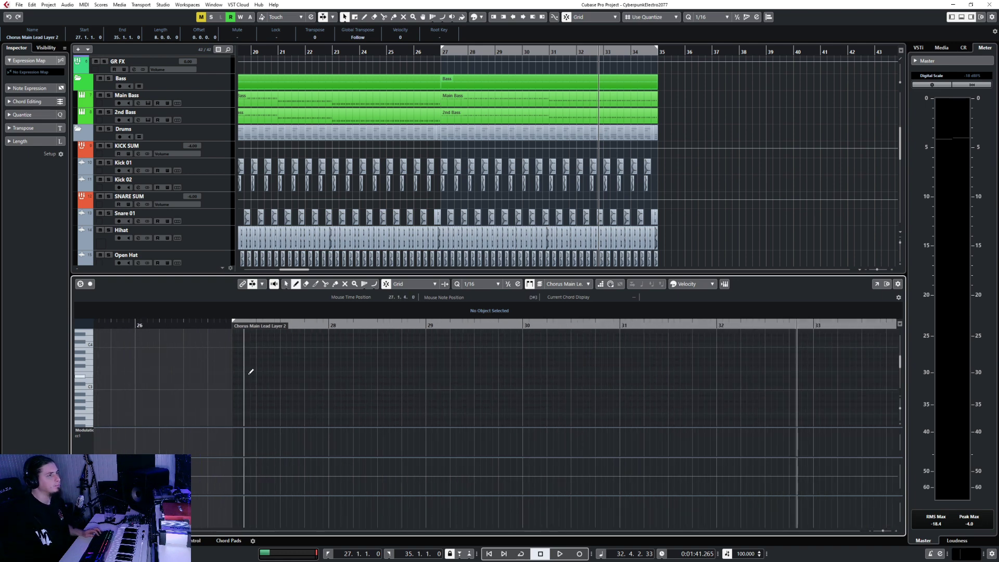
{"action": "left_click", "coordinate": [88, 382]}
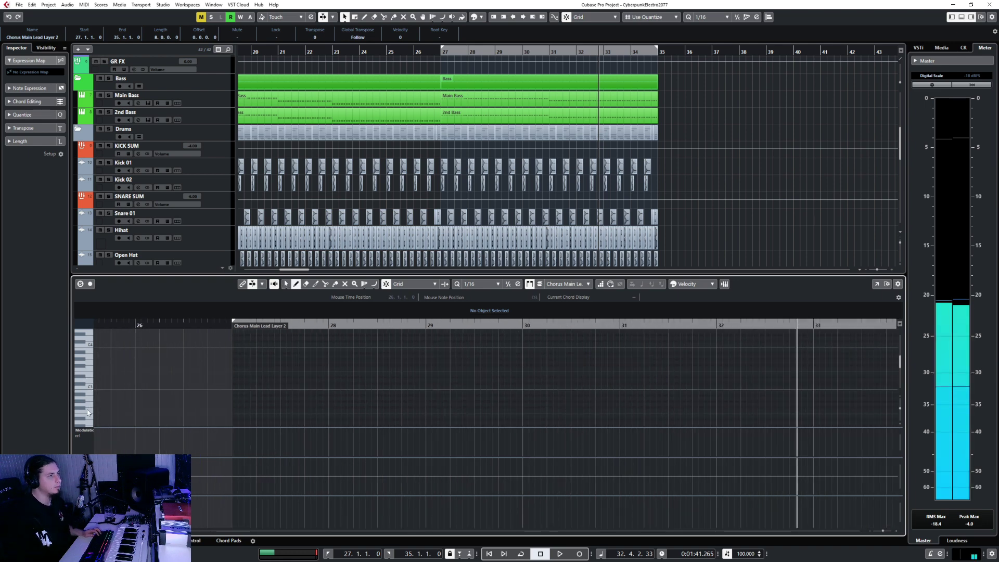
{"action": "scroll", "coordinate": [248, 394], "scroll_direction": "down", "scroll_amount": 2}
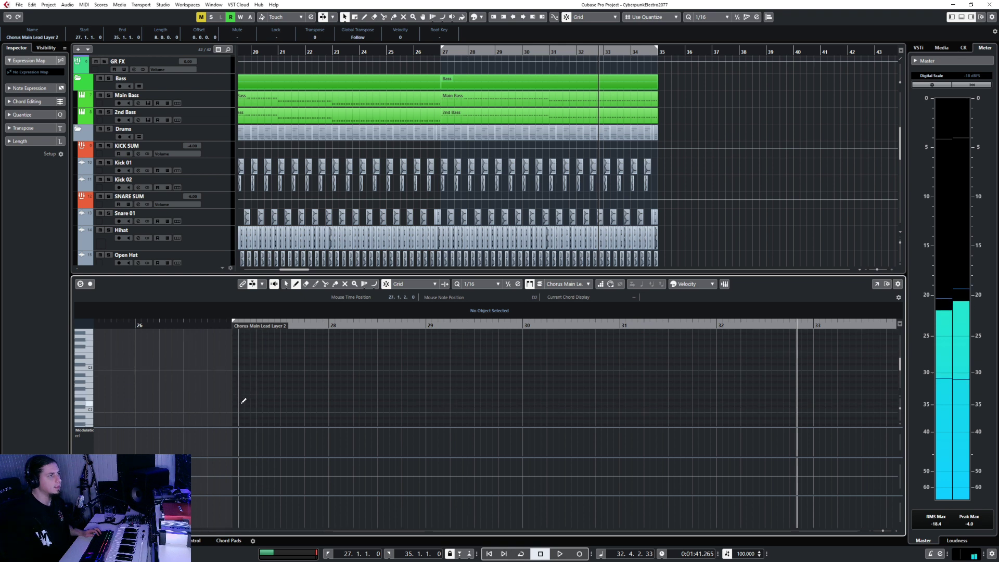
{"action": "left_click", "coordinate": [238, 409]}
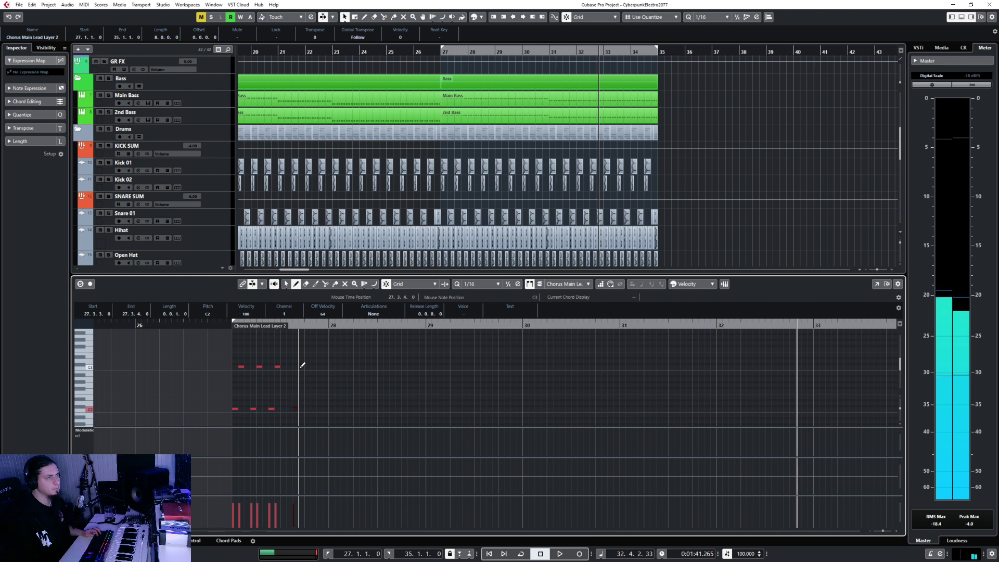
{"action": "left_click", "coordinate": [315, 409]}
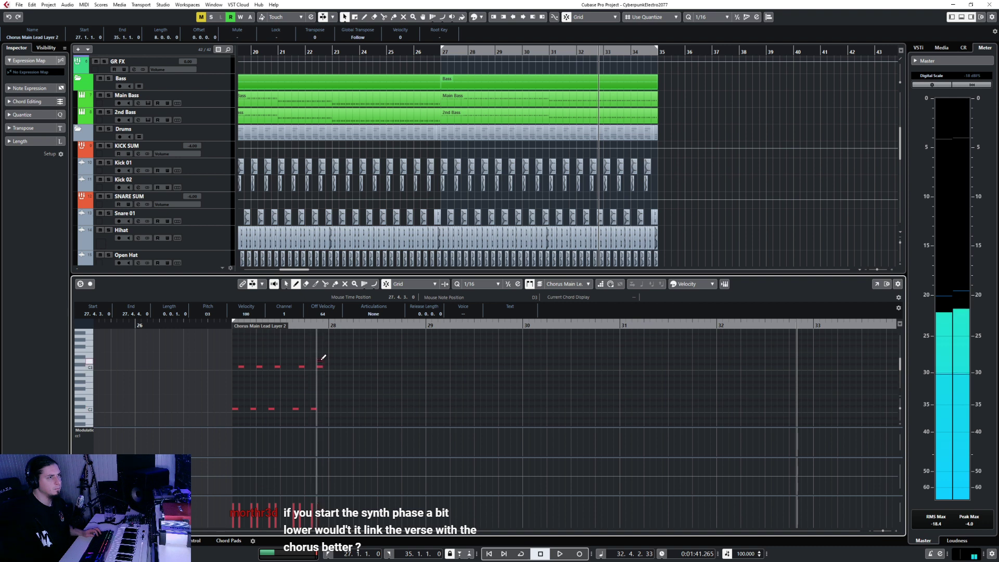
{"action": "key", "text": "ctrl+z"}
{"action": "left_click", "coordinate": [327, 358]}
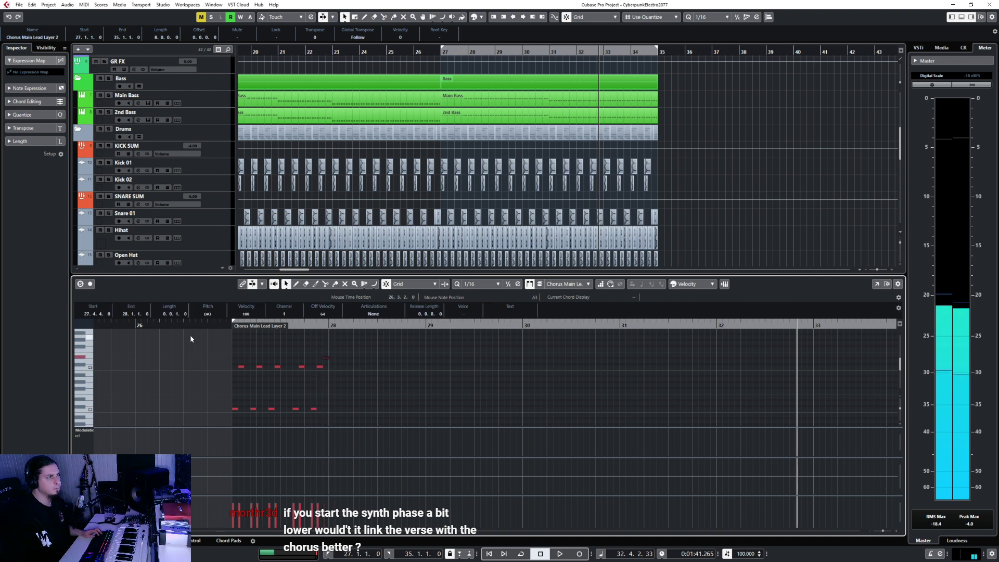
- Listen to the bar 27 pattern, select all its notes, and duplicate them three times to fill bars 28 to 30
{"action": "left_click", "coordinate": [228, 326]}
{"action": "key", "text": "space"}
{"action": "left_click_drag", "start_coordinate": [209, 341], "coordinate": [386, 430]}
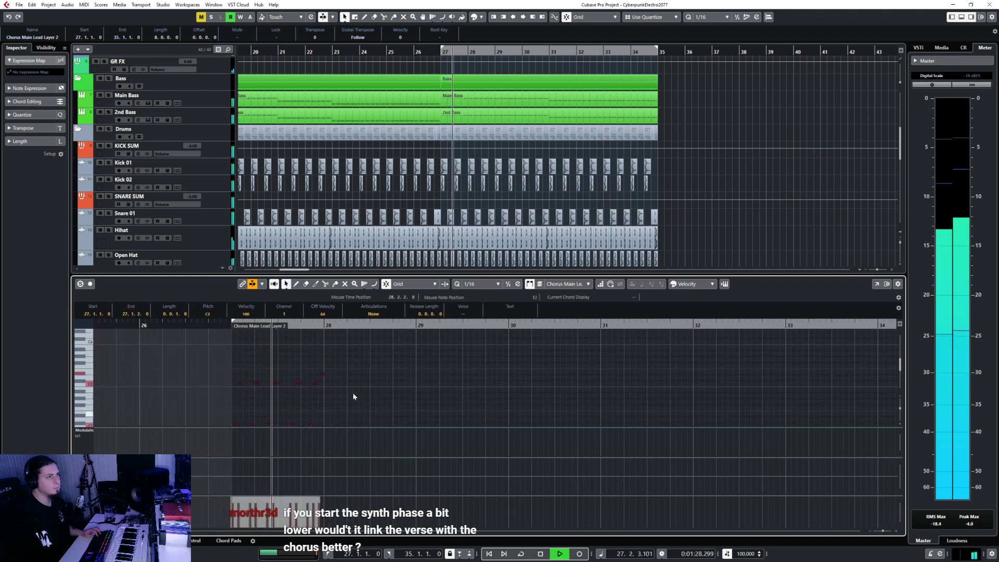
{"action": "key", "text": "space"}
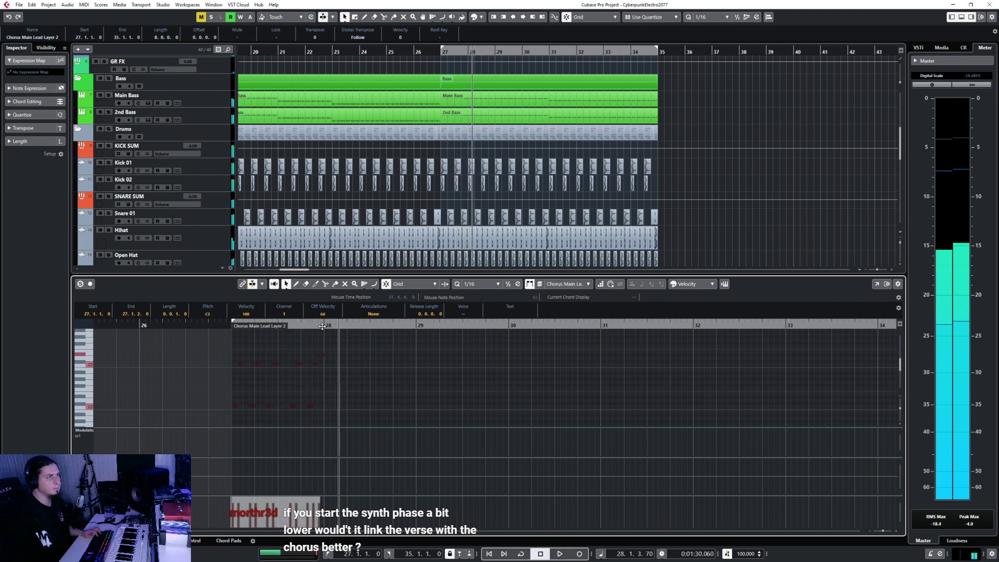
{"action": "key", "text": "ctrl+d"}
{"action": "key", "text": "ctrl+d"}
{"action": "key", "text": "ctrl+d"}
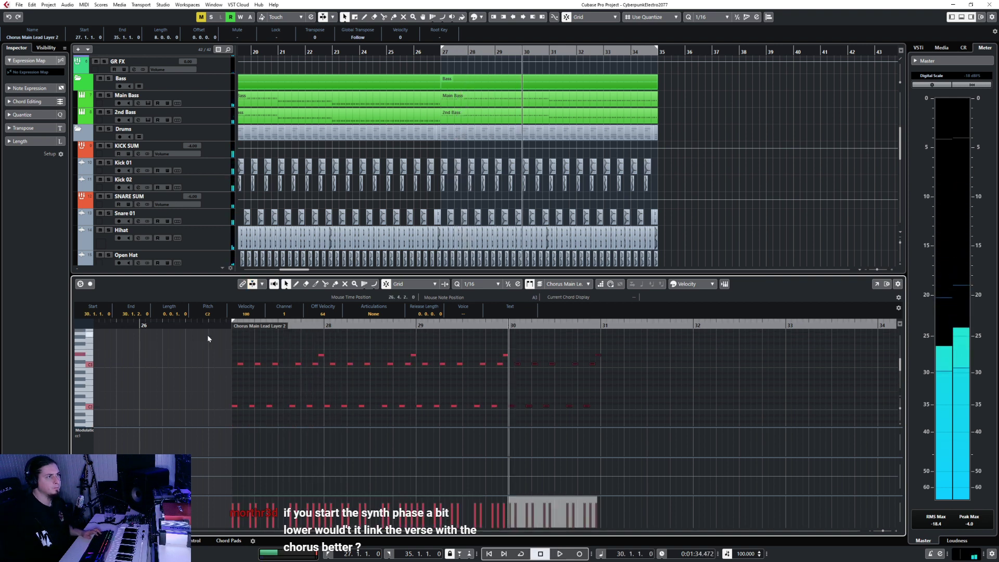
- Play the repeated pattern, duplicate its four bars of notes to continue from bar 31, and listen to the copy
{"action": "key", "text": "KP_1"}
{"action": "key", "text": "space"}
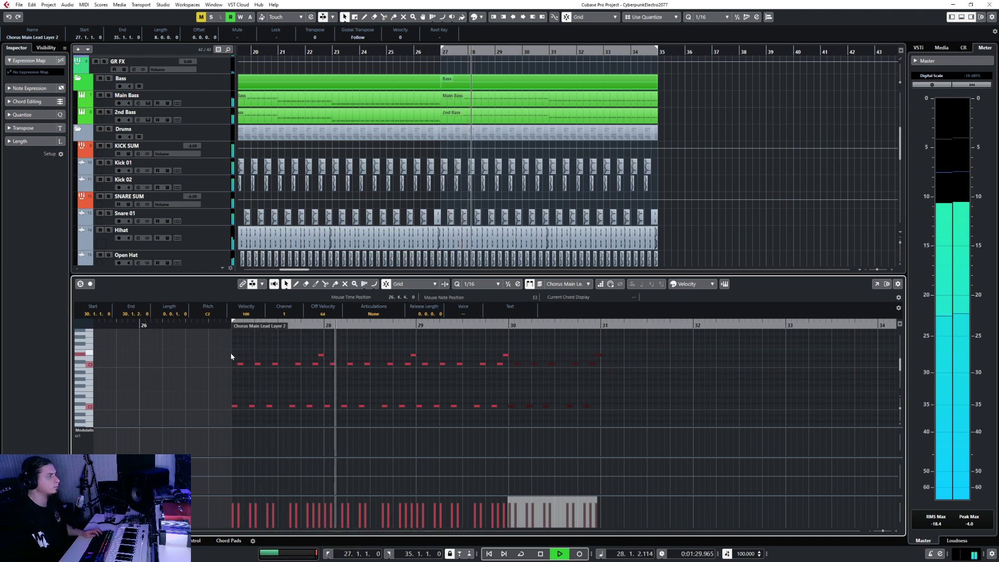
{"action": "left_click_drag", "start_coordinate": [204, 333], "coordinate": [661, 417]}
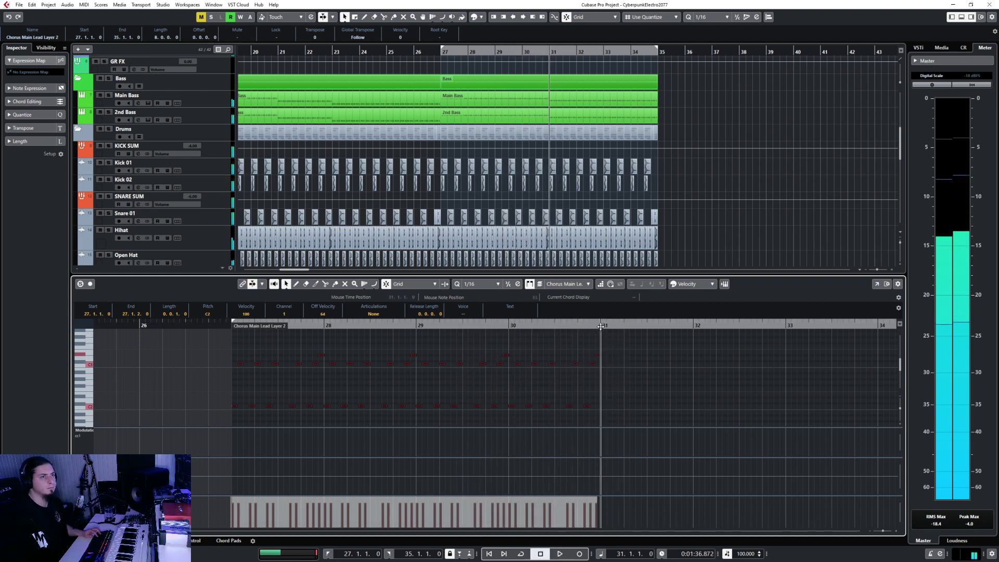
{"action": "key", "text": "space"}
{"action": "key", "text": "ctrl+d"}
{"action": "double_click", "coordinate": [529, 327]}
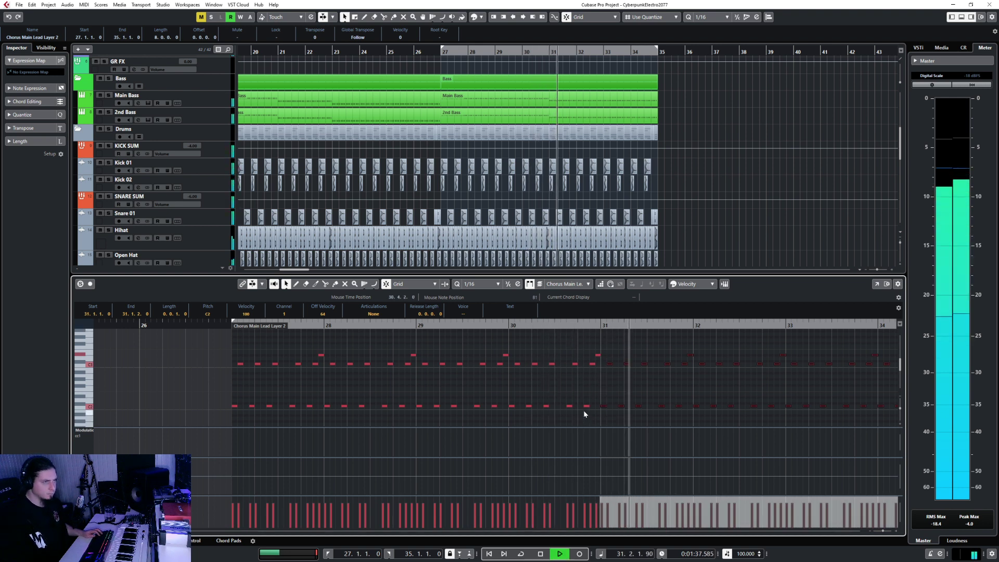
- Close the note editor and copy the Chorus Main Lead Layer 2 part onto the Chorus Main Lead Layer 1 track at bar 27
{"action": "key", "text": "ctrl+e"}
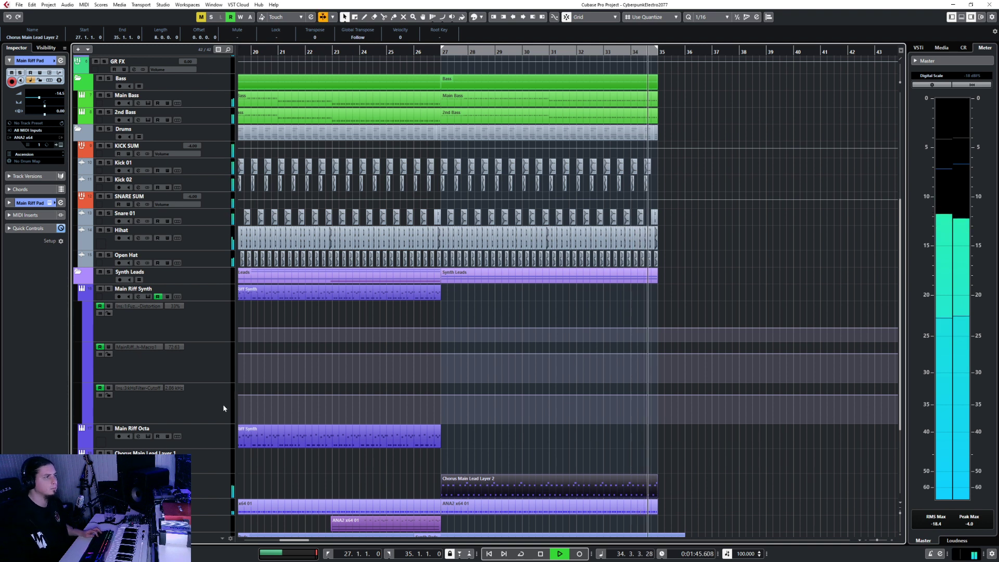
{"action": "left_click", "coordinate": [486, 481]}
{"action": "key", "text": "space"}
{"action": "left_click", "coordinate": [440, 49]}
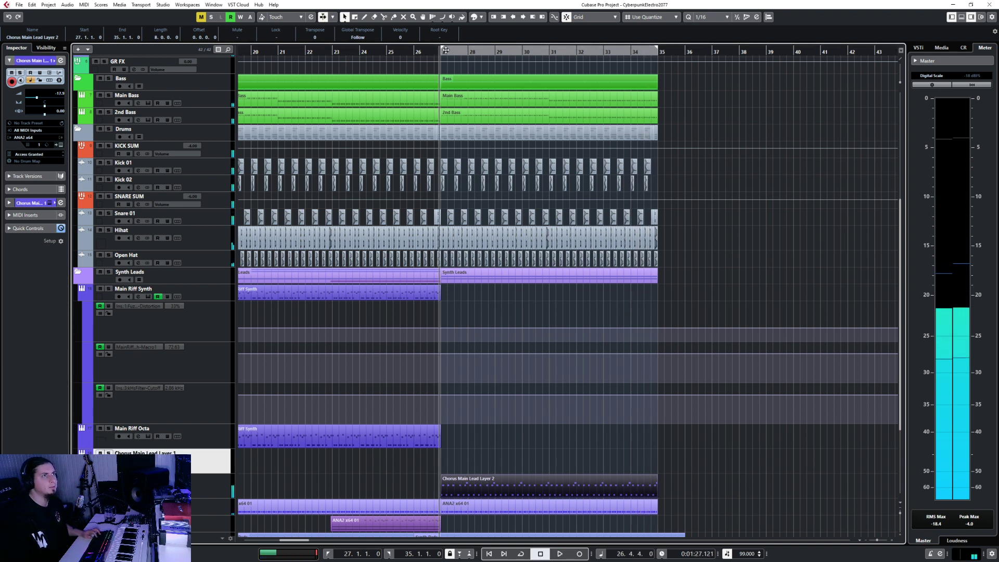
{"action": "left_click", "coordinate": [446, 49]}
{"action": "left_click", "coordinate": [708, 17]}
{"action": "left_click", "coordinate": [700, 26]}
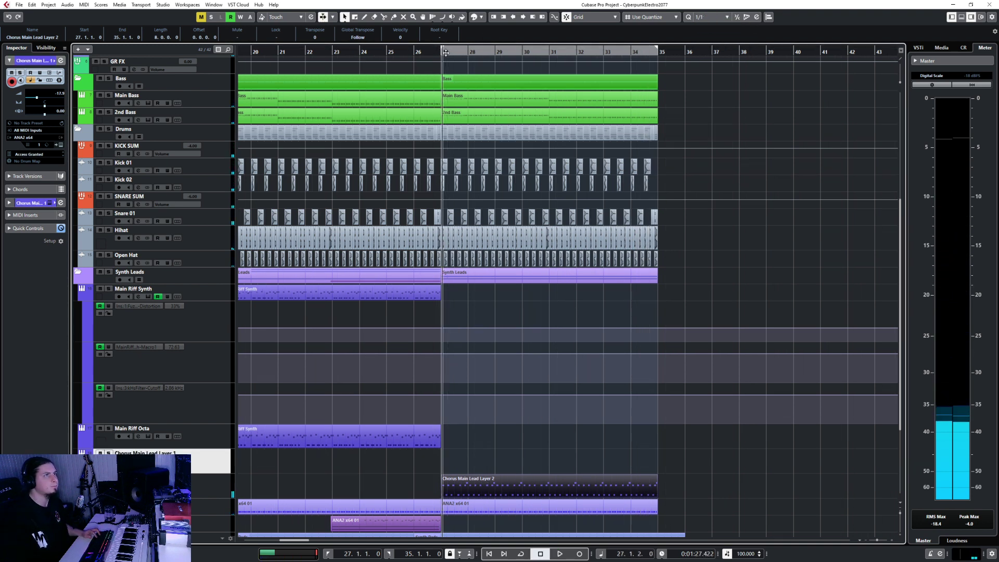
{"action": "left_click", "coordinate": [440, 52]}
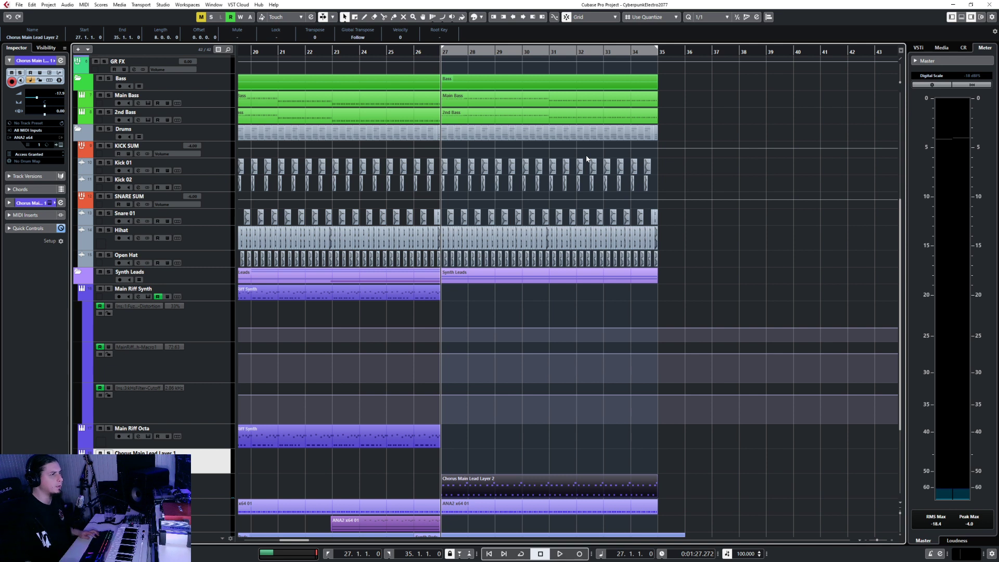
{"action": "key", "text": "ctrl+v"}
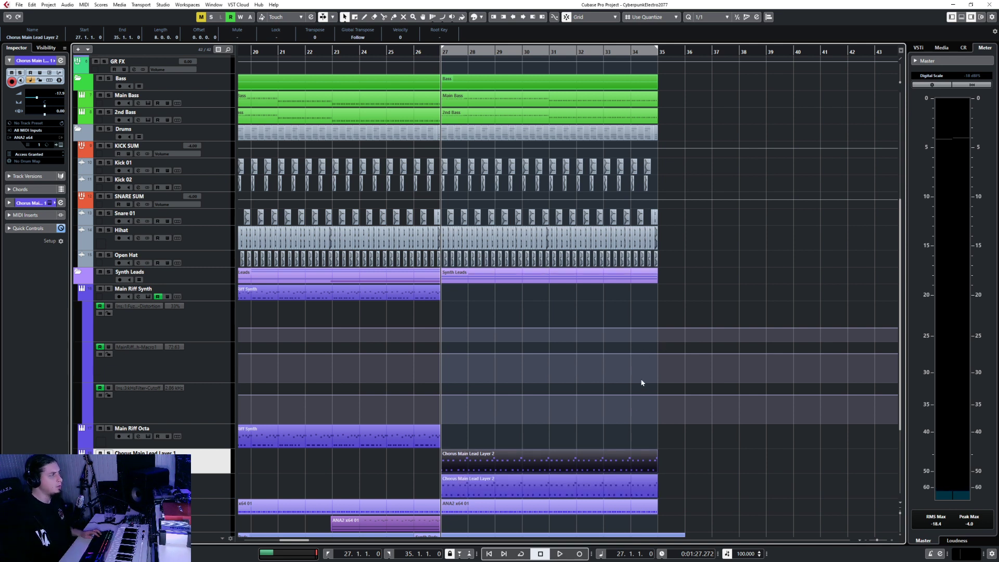
- Play the arrangement from bar 25 to hear the transition into the section with both chorus lead layers
{"action": "left_click", "coordinate": [385, 50]}
{"action": "scroll", "coordinate": [510, 325], "scroll_direction": "down", "scroll_amount": 5}
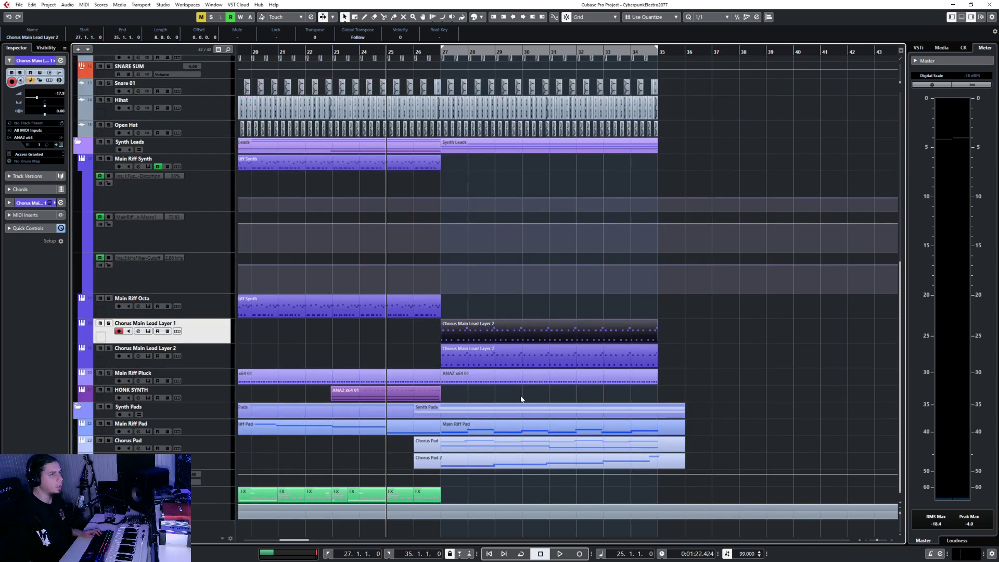
{"action": "left_click", "coordinate": [446, 433]}
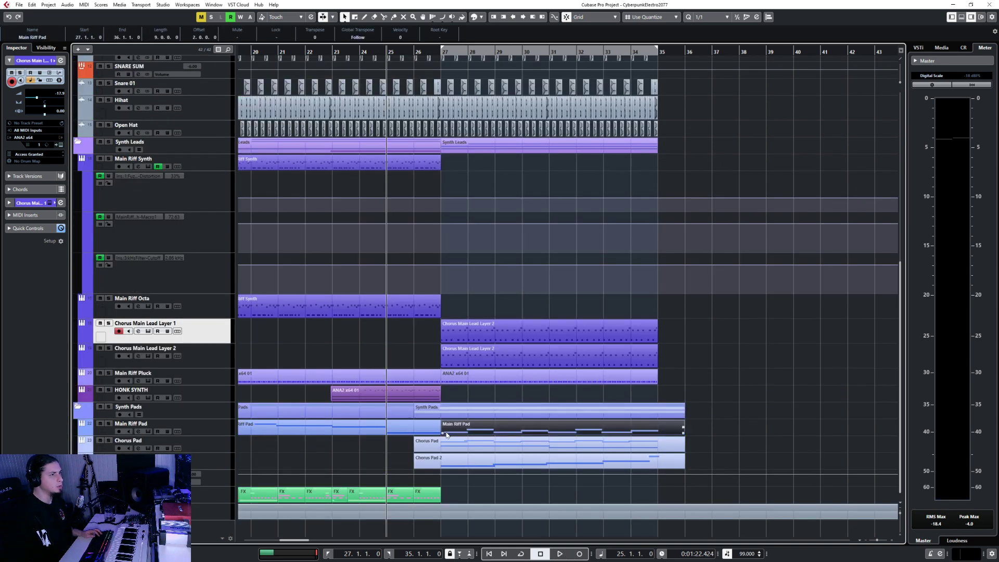
{"action": "left_click", "coordinate": [434, 433]}
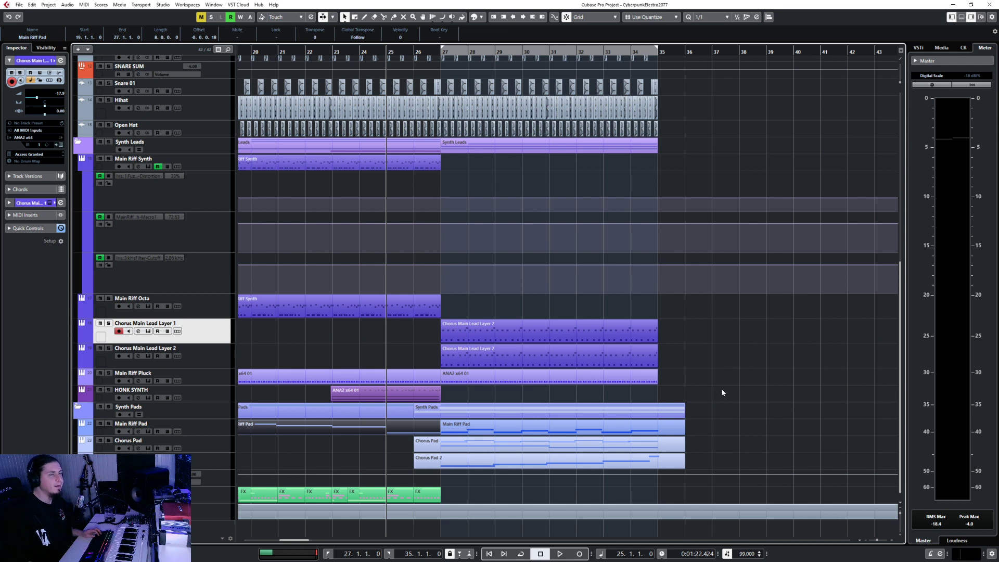
{"action": "key", "text": "space"}
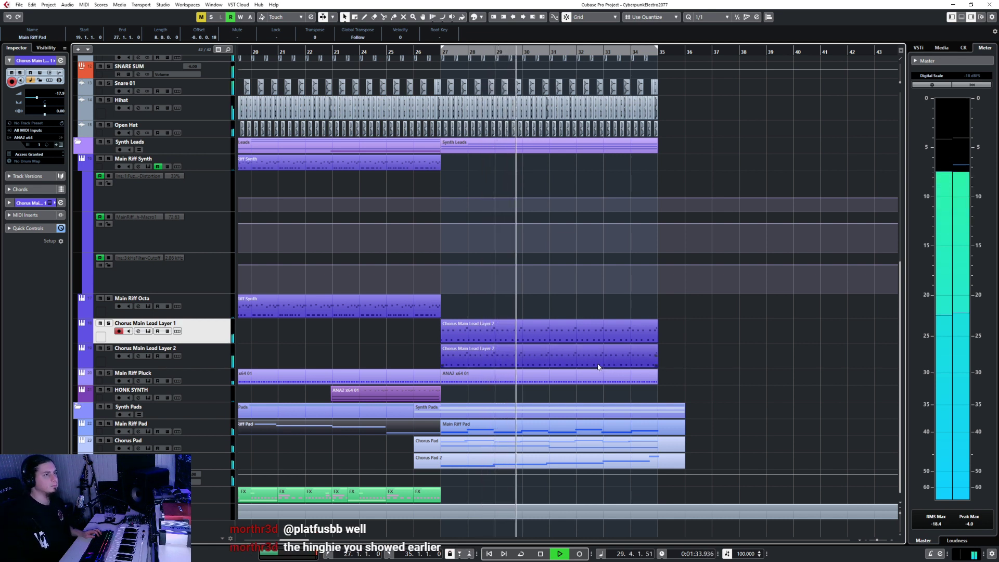
- Solo the Main Riff Pad, Chorus Pad and Chorus Pad 2 tracks, listen to them from bar 27, and turn the solo off
{"action": "left_click", "coordinate": [212, 462]}
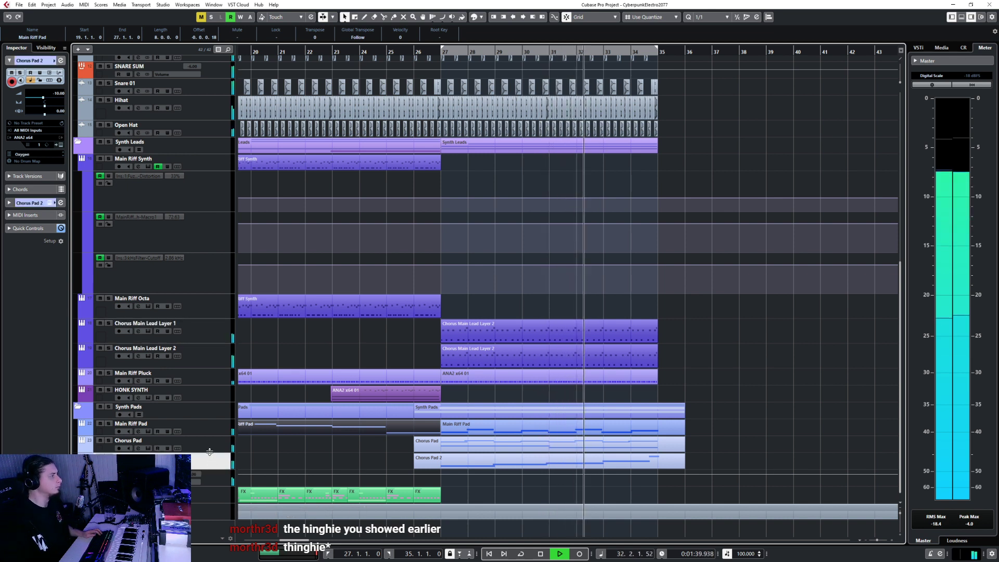
{"action": "key", "text": "space"}
{"action": "left_click", "coordinate": [213, 429], "text": "shift"}
{"action": "key", "text": "s"}
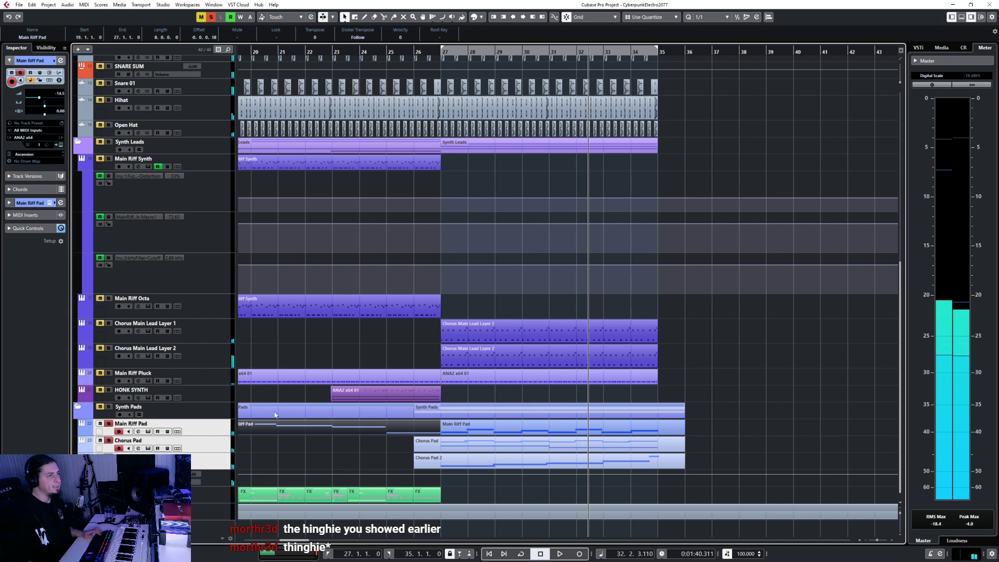
{"action": "left_click", "coordinate": [441, 53]}
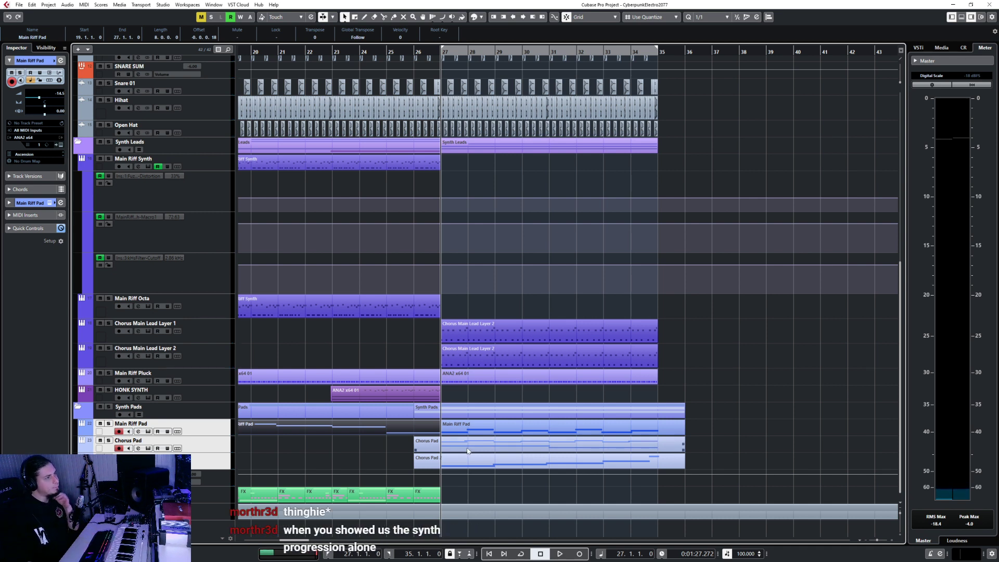
{"action": "key", "text": "s"}
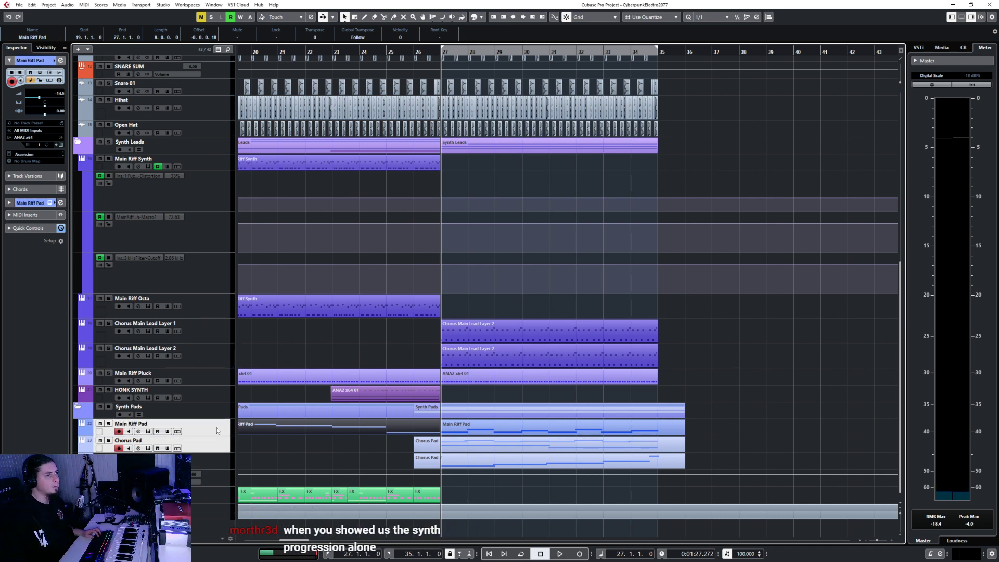
{"action": "key", "text": "space"}
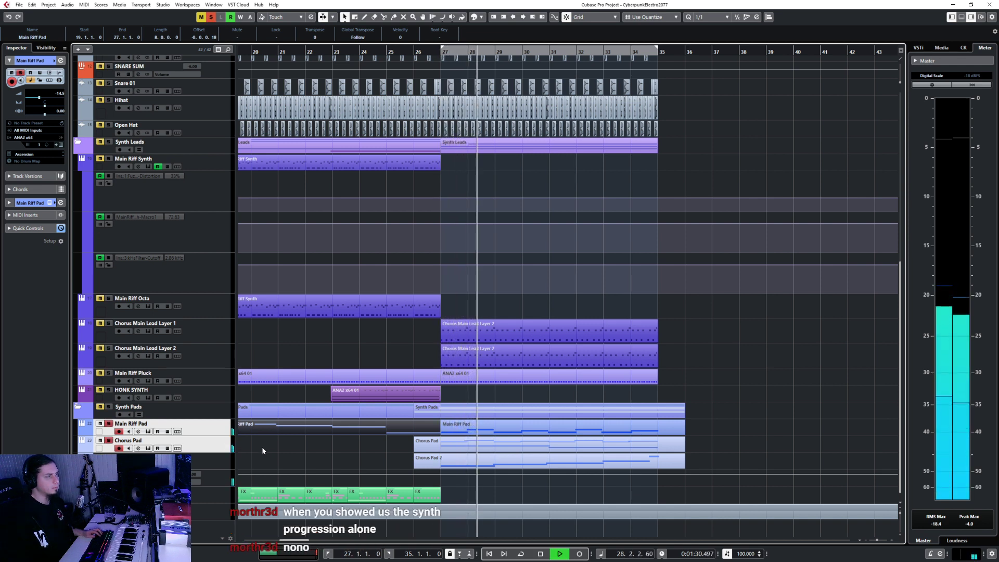
{"action": "key", "text": "space"}
{"action": "key", "text": "s"}
- Record a new part on the HONK SYNTH track, starting at bar 26 and continuing past the section's end at bar 35
{"action": "left_click", "coordinate": [223, 461]}
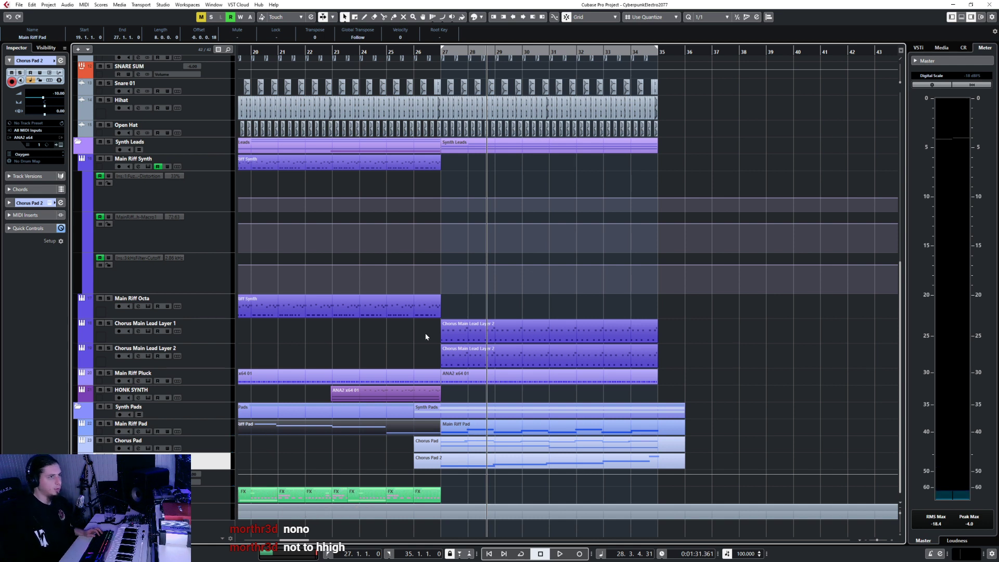
{"action": "left_click", "coordinate": [414, 51]}
{"action": "left_click", "coordinate": [199, 392]}
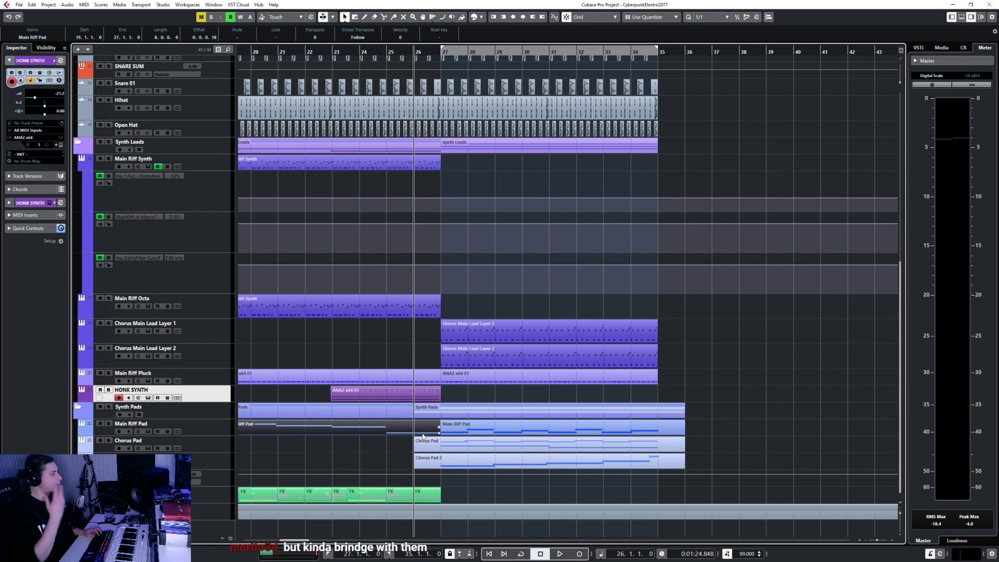
{"action": "key", "text": "g"}
{"action": "key", "text": "g"}
{"action": "key", "text": "g"}
{"action": "key", "text": "g"}
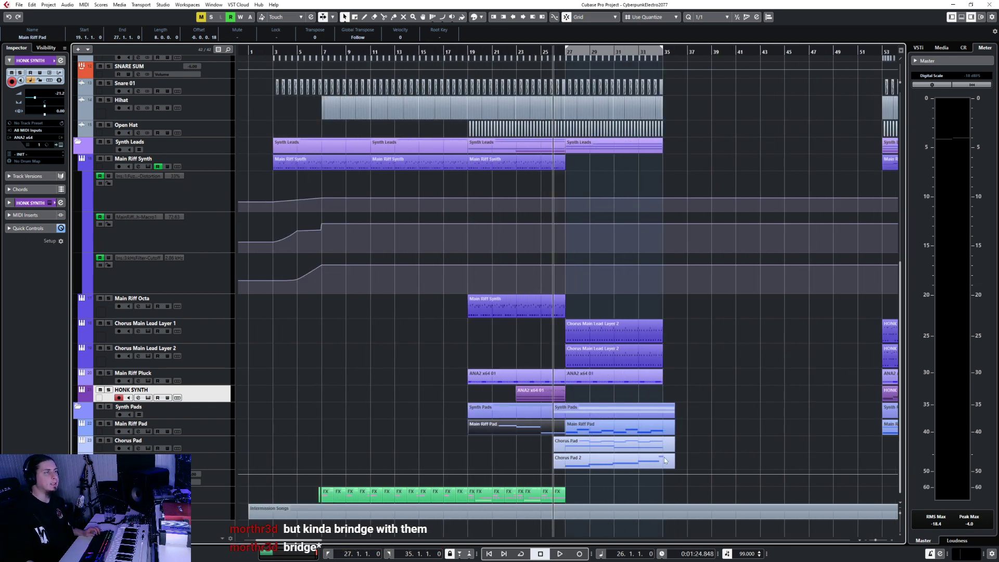
{"action": "key", "text": "h"}
{"action": "key", "text": "h"}
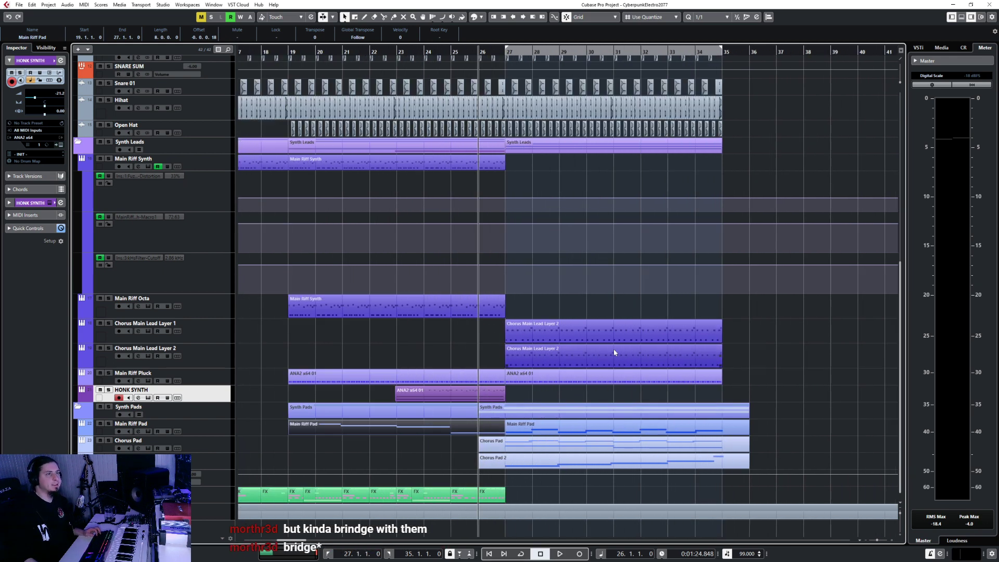
{"action": "key", "text": "h"}
{"action": "key", "text": "g"}
{"action": "key", "text": "g"}
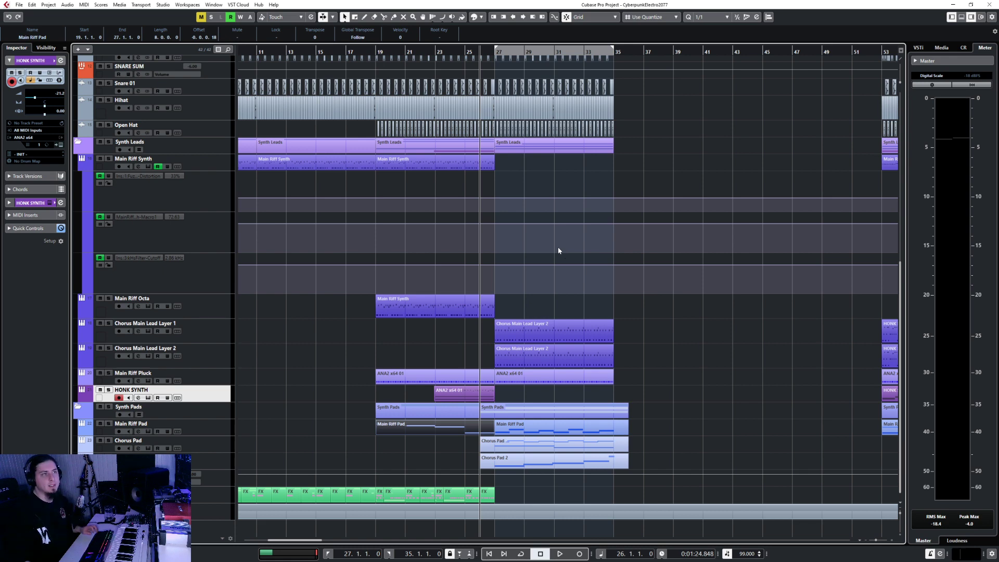
{"action": "key", "text": "h"}
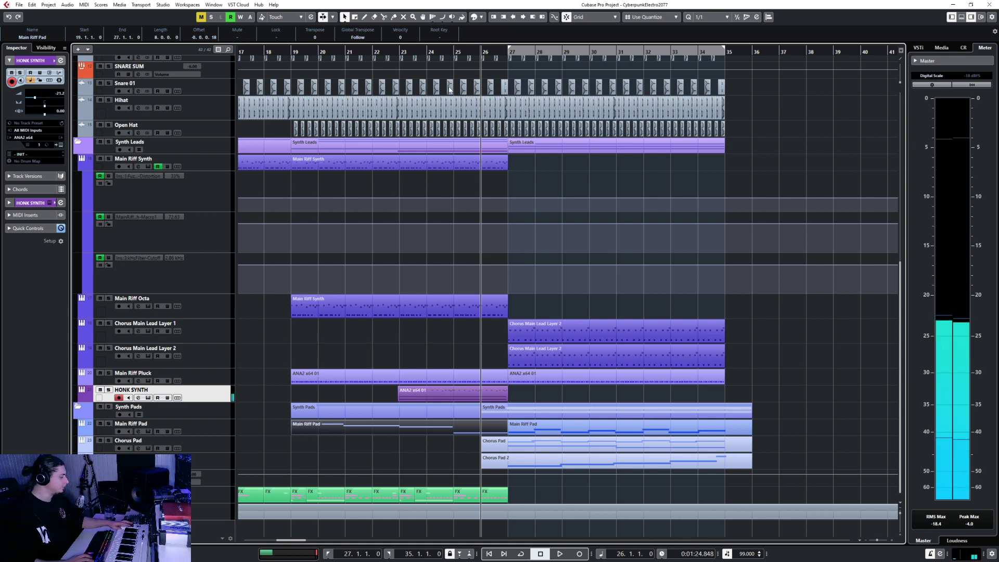
{"action": "key", "text": "KP_Multiply"}
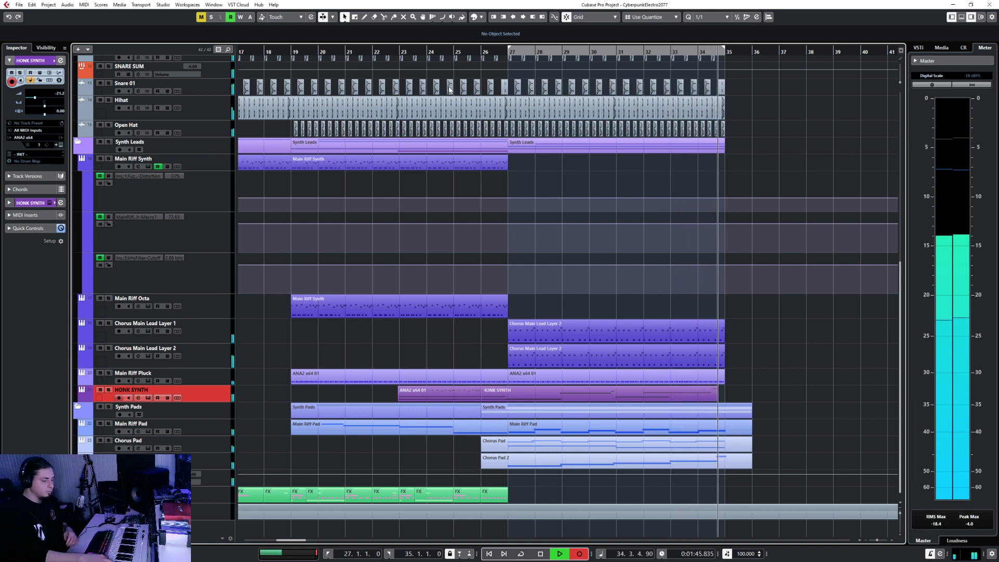
{"action": "key", "text": "space"}
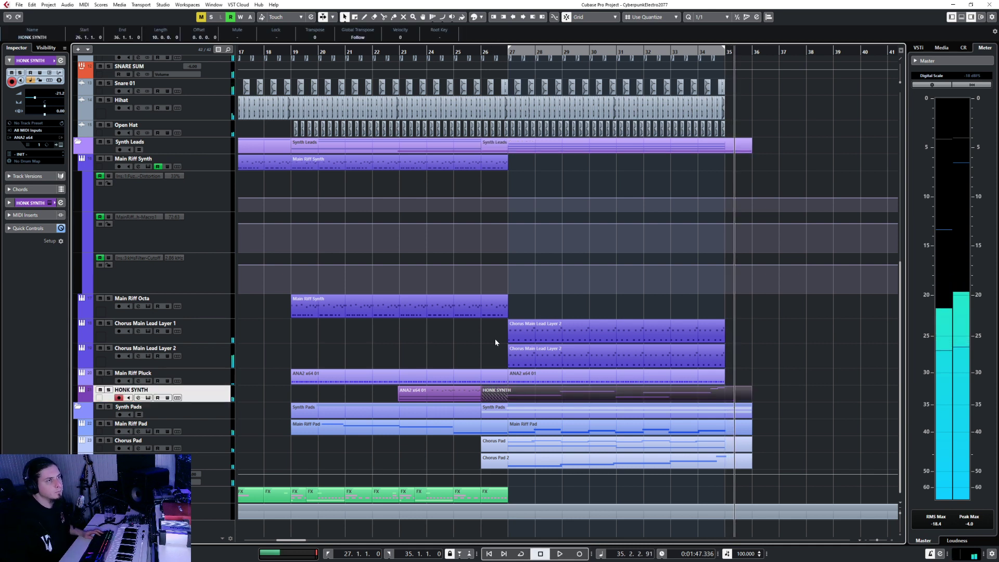
- Glue the newly recorded HONK SYNTH part to the preceding ANA2 x64 01 part on the same track
{"action": "right_click", "coordinate": [484, 396]}
{"action": "left_click", "coordinate": [533, 399]}
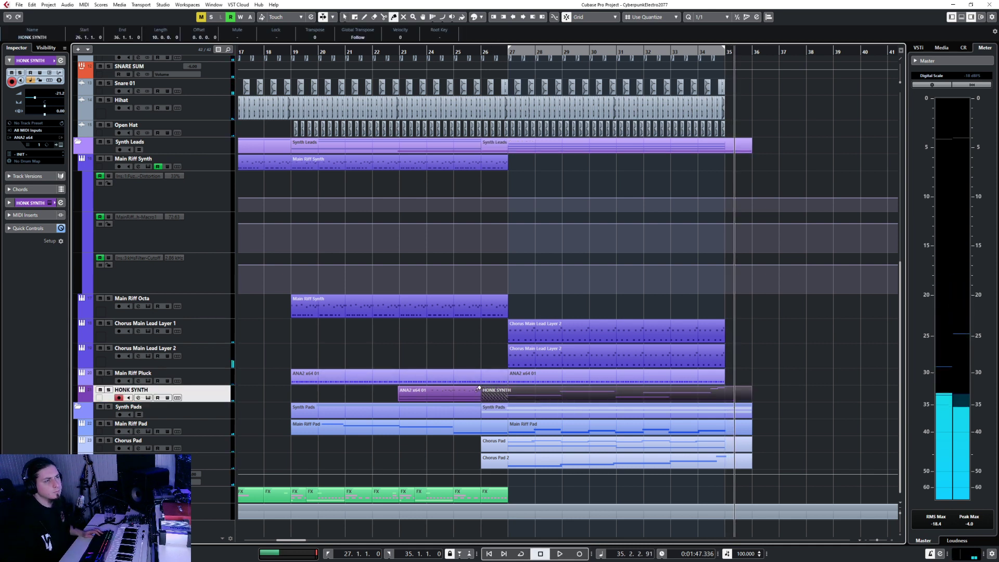
{"action": "left_click", "coordinate": [471, 394]}
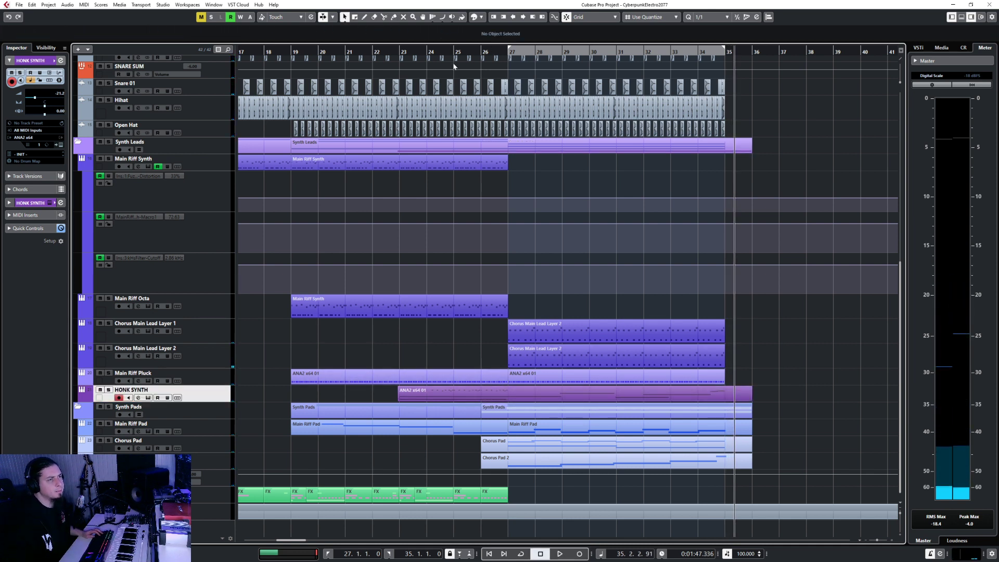
- Play from just before bar 26, open the joined HONK SYNTH part for note editing, and split its low sustained note at bar 27
{"action": "left_click", "coordinate": [475, 50]}
{"action": "key", "text": "space"}
{"action": "double_click", "coordinate": [530, 389]}
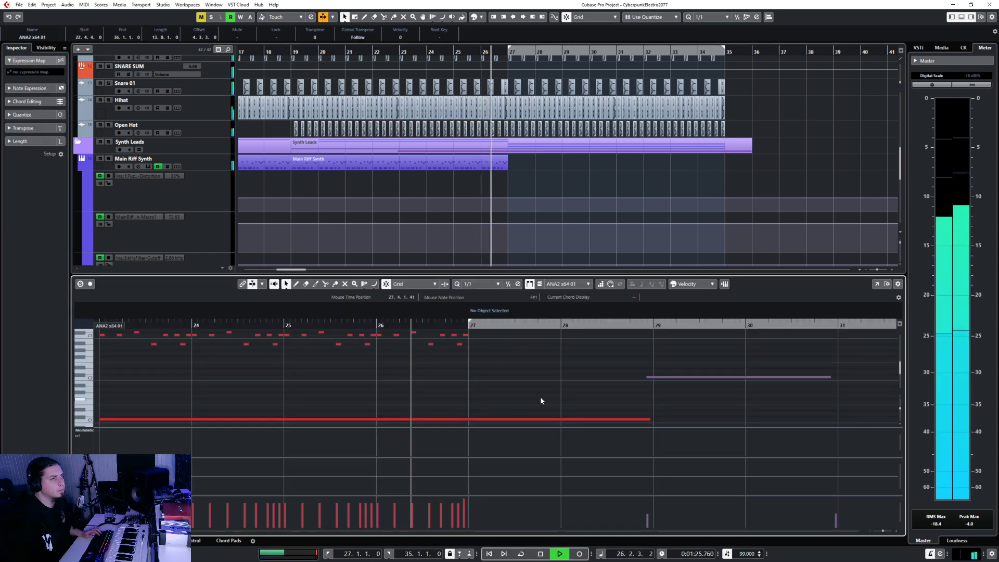
{"action": "left_click", "coordinate": [523, 419], "text": "alt"}
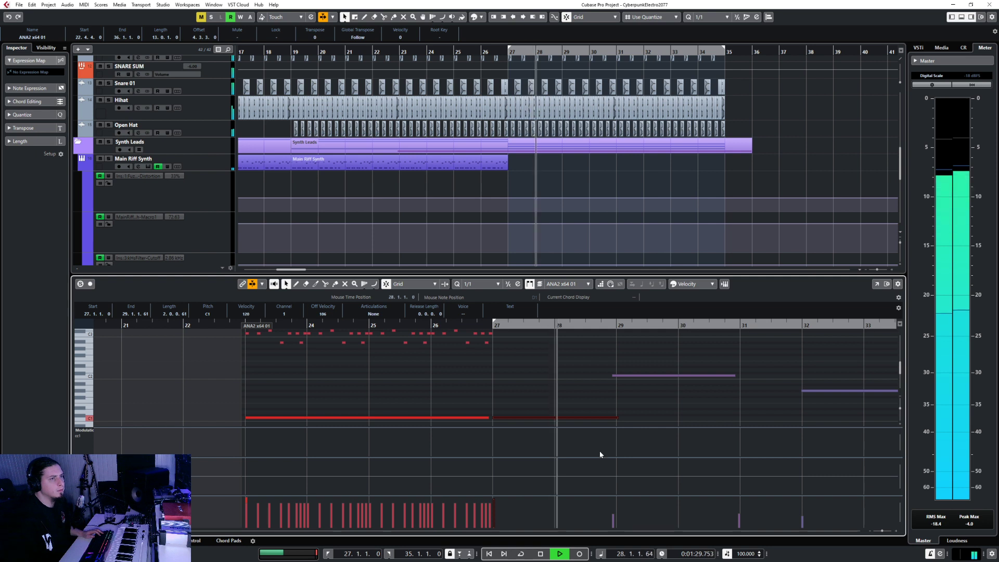
- Set the velocity of the low HONK SYNTH note starting around bar 31 to 118
{"action": "scroll", "coordinate": [637, 410], "scroll_direction": "down", "scroll_amount": 2}
{"action": "scroll", "coordinate": [637, 410], "scroll_direction": "right", "scroll_amount": 4}
{"action": "scroll", "coordinate": [601, 407], "scroll_direction": "down", "scroll_amount": 2}
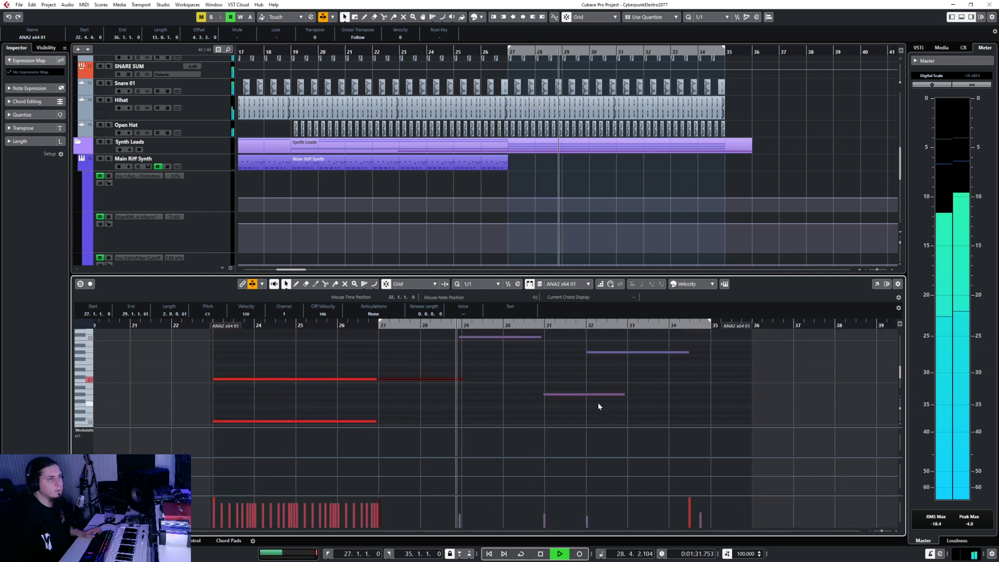
{"action": "left_click", "coordinate": [596, 390]}
{"action": "left_click", "coordinate": [545, 500]}
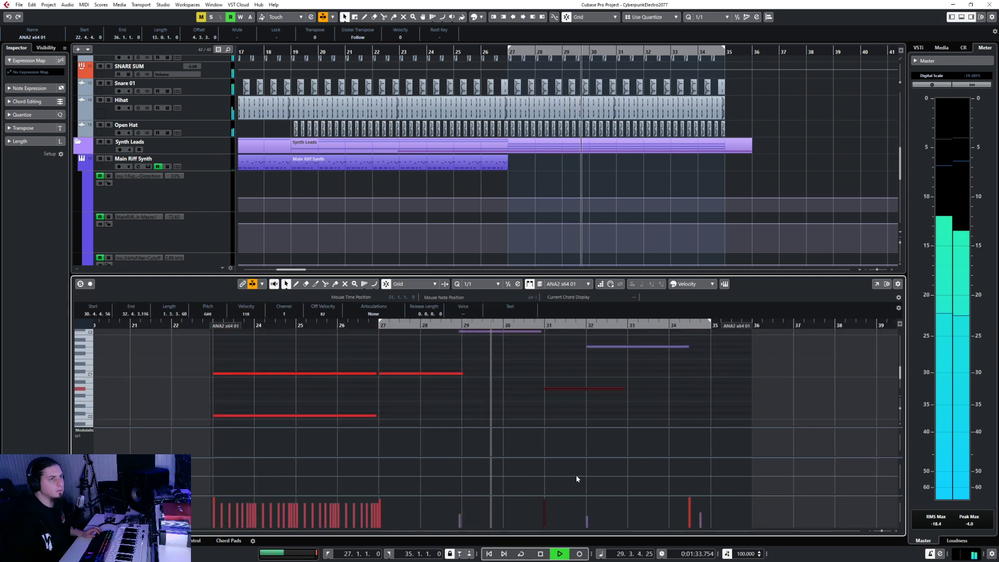
{"action": "left_click", "coordinate": [693, 365]}
{"action": "scroll", "coordinate": [692, 368], "scroll_direction": "up", "scroll_amount": 3}
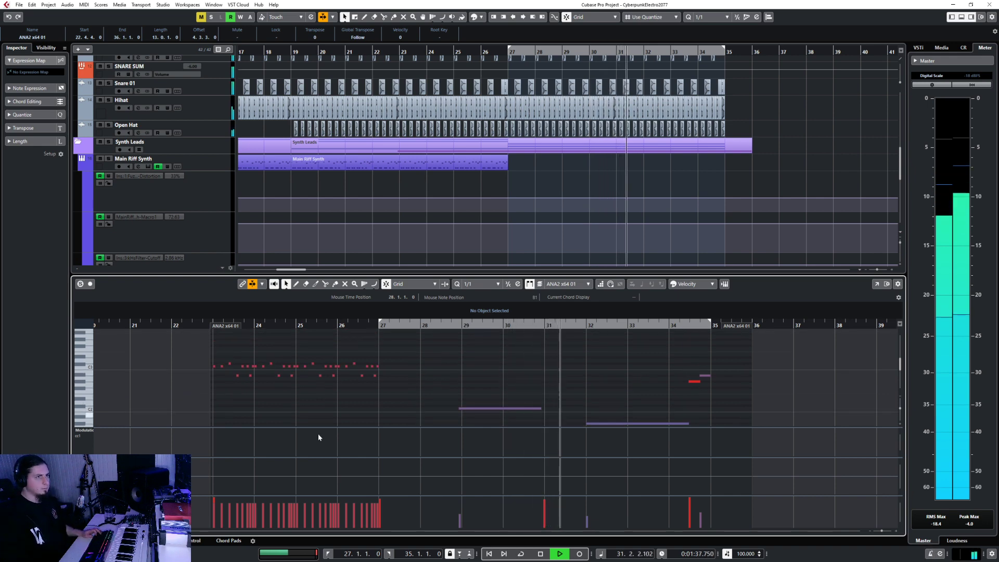
- Close the note editor, listen on to the section's end at bar 35, and look over the FX tracks
{"action": "key", "text": "ctrl+e"}
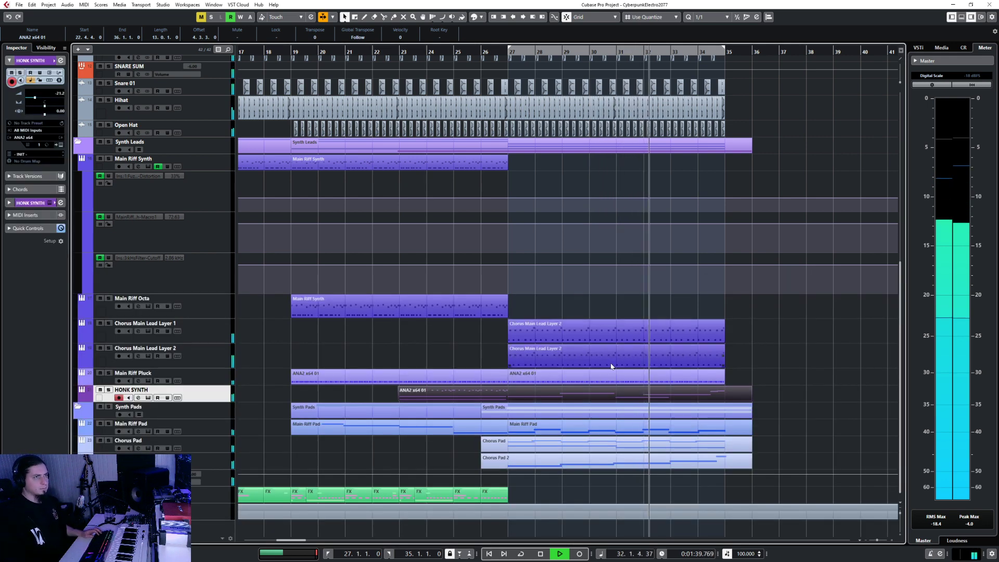
{"action": "scroll", "coordinate": [609, 363], "scroll_direction": "down", "scroll_amount": 5}
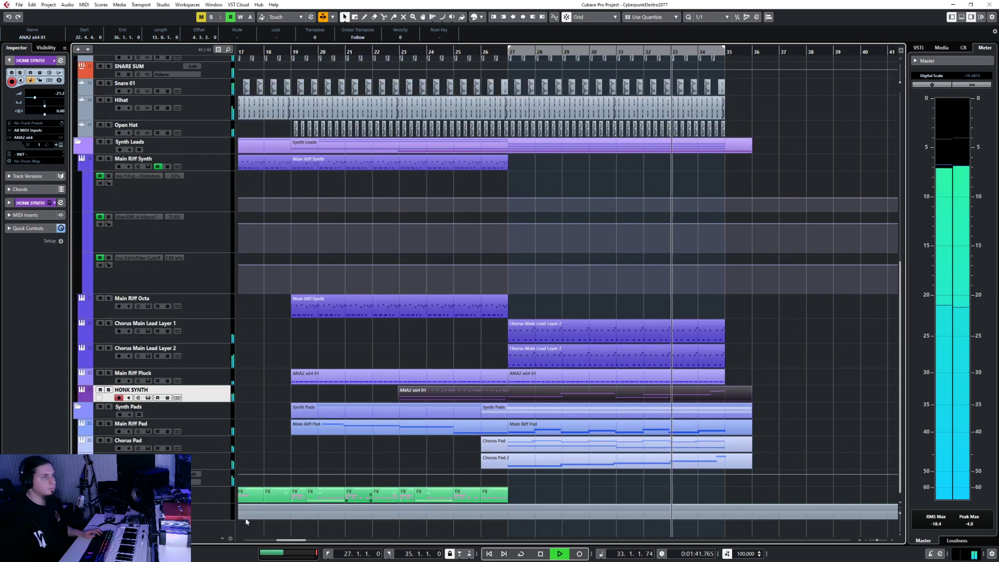
{"action": "scroll", "coordinate": [538, 373], "scroll_direction": "down", "scroll_amount": 7}
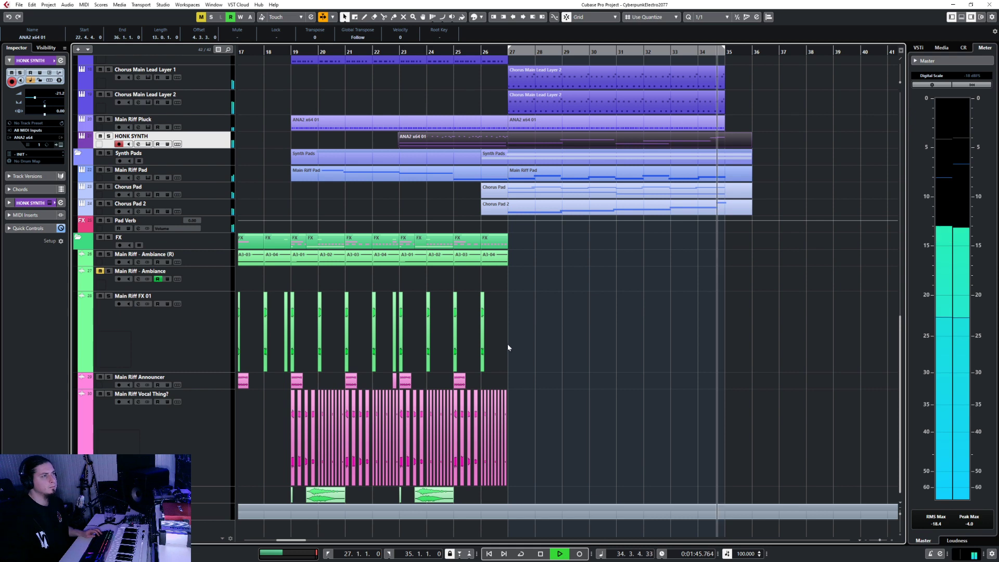
{"action": "key", "text": "space"}
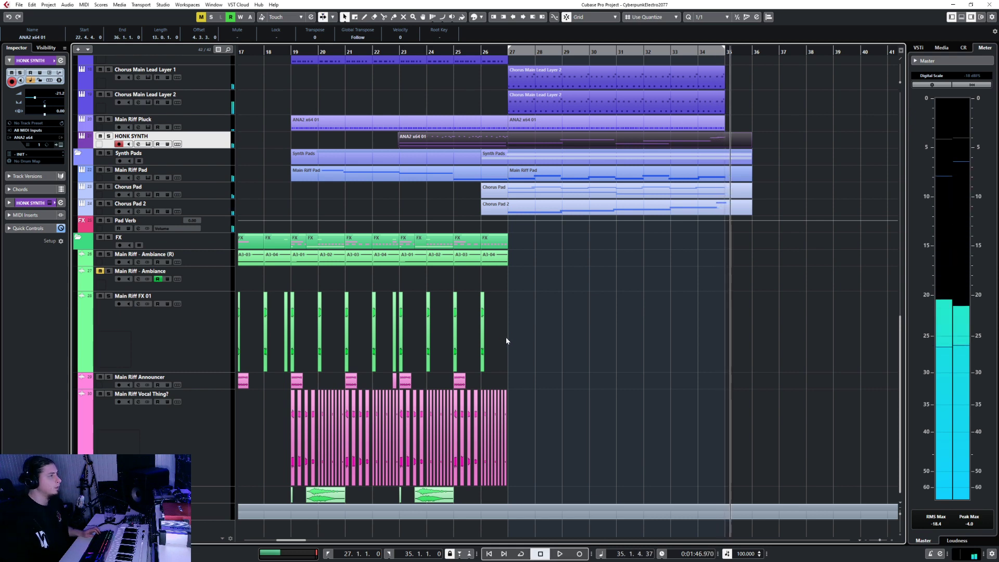
{"action": "scroll", "coordinate": [506, 337], "scroll_direction": "up", "scroll_amount": 3}
{"action": "scroll", "coordinate": [526, 385], "scroll_direction": "down", "scroll_amount": 3}
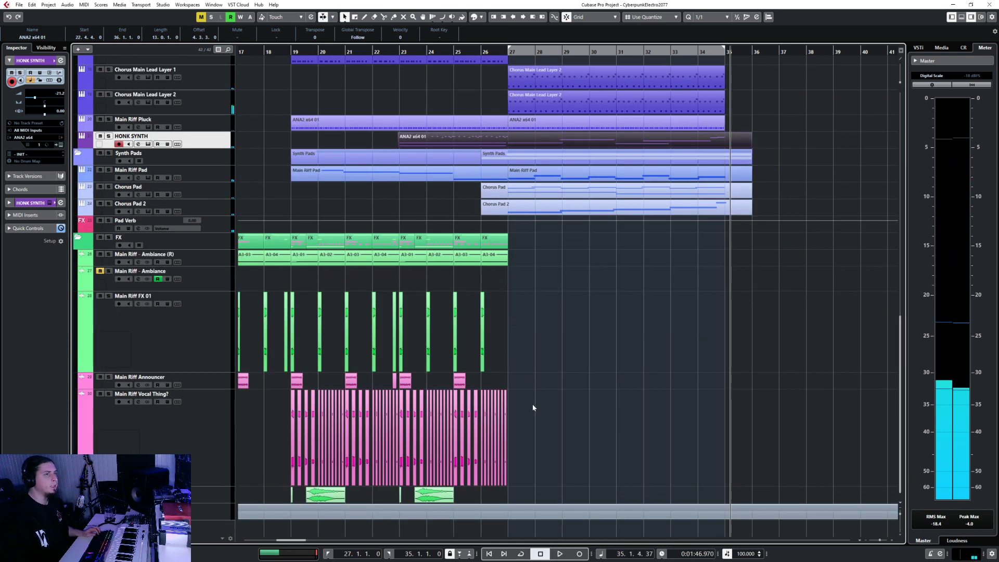
- Add three stereo audio tracks named Impact below the Flute Thing track, routed to the GR FX output
{"action": "scroll", "coordinate": [532, 403], "scroll_direction": "up", "scroll_amount": 3}
{"action": "left_click", "coordinate": [208, 420]}
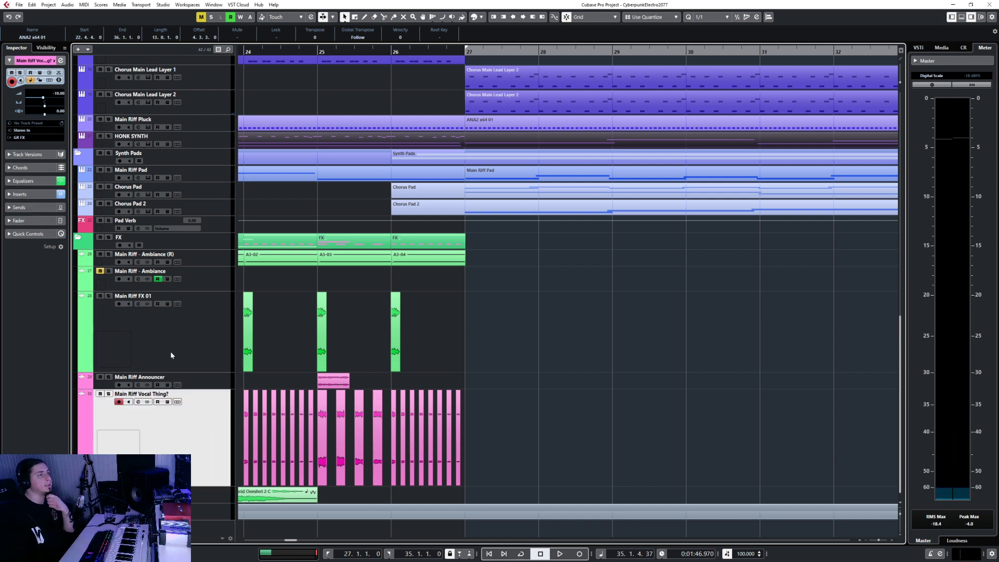
{"action": "left_click", "coordinate": [197, 507]}
{"action": "right_click", "coordinate": [210, 499]}
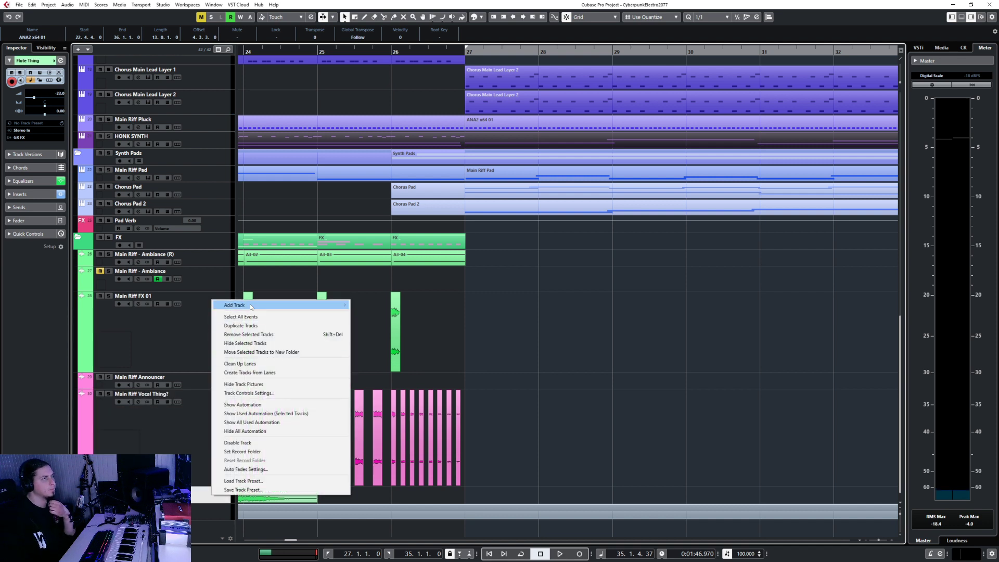
{"action": "left_click", "coordinate": [367, 305]}
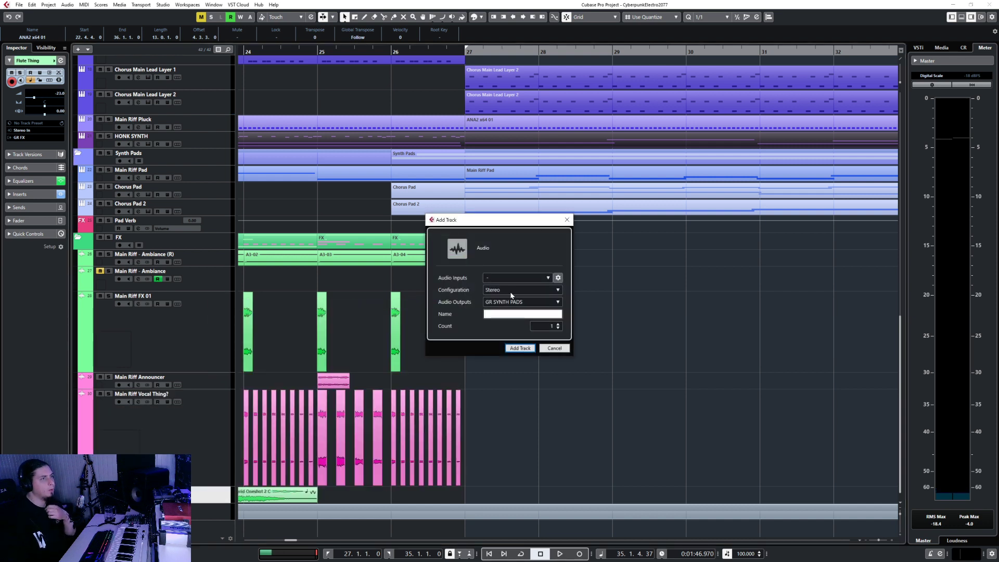
{"action": "left_click", "coordinate": [510, 303]}
{"action": "type", "text": "fx"}
{"action": "key", "text": "Return"}
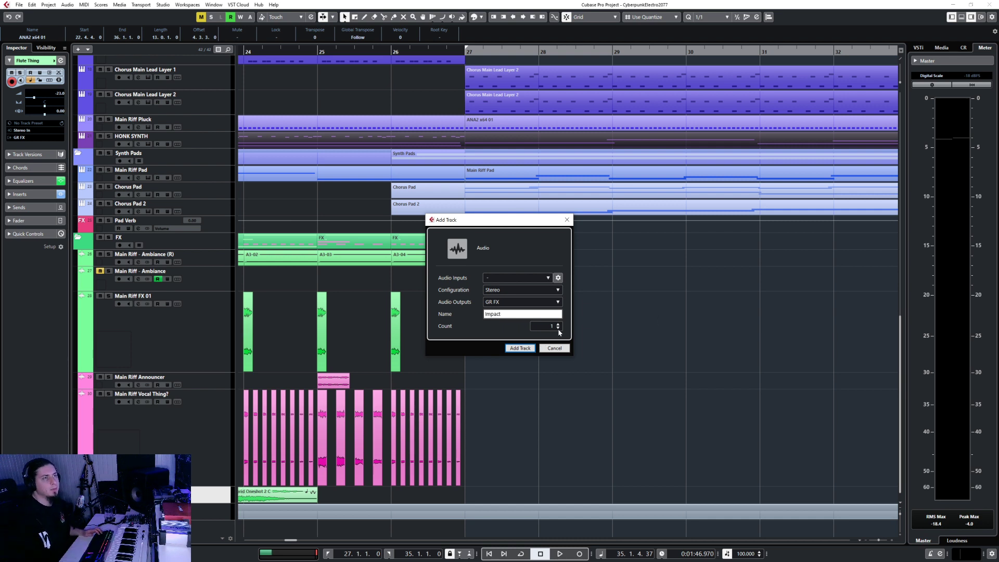
{"action": "left_click", "coordinate": [558, 325]}
{"action": "left_click", "coordinate": [521, 347]}
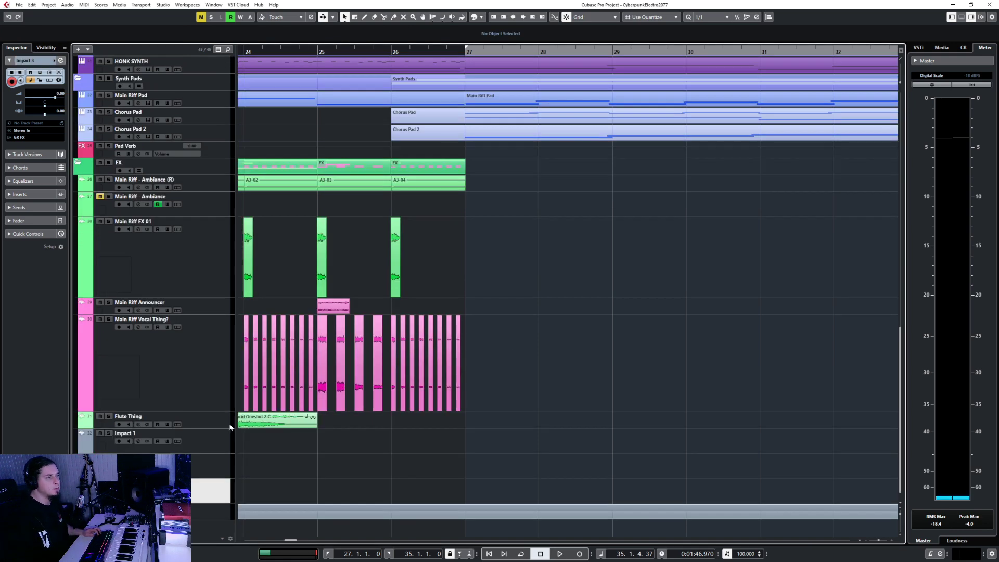
- Color the Impact 1, Impact 2 and Impact 3 tracks the same green
{"action": "left_click", "coordinate": [228, 435]}
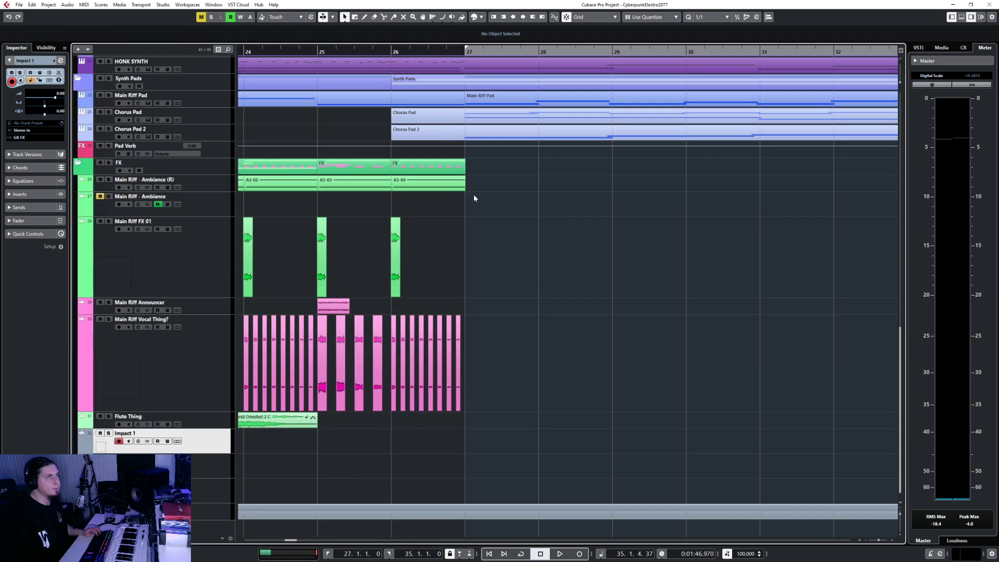
{"action": "left_click", "coordinate": [323, 53]}
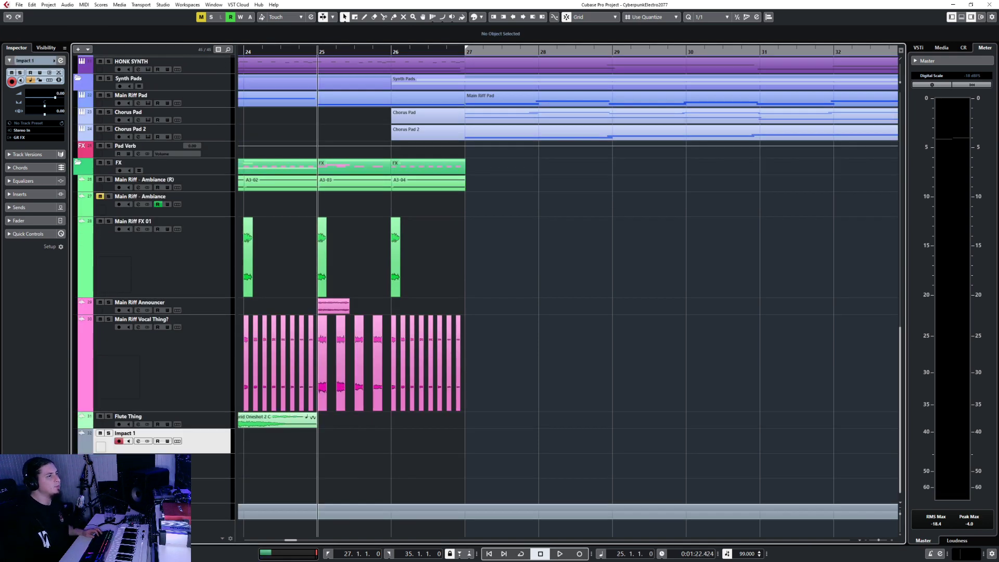
{"action": "left_click", "coordinate": [82, 445]}
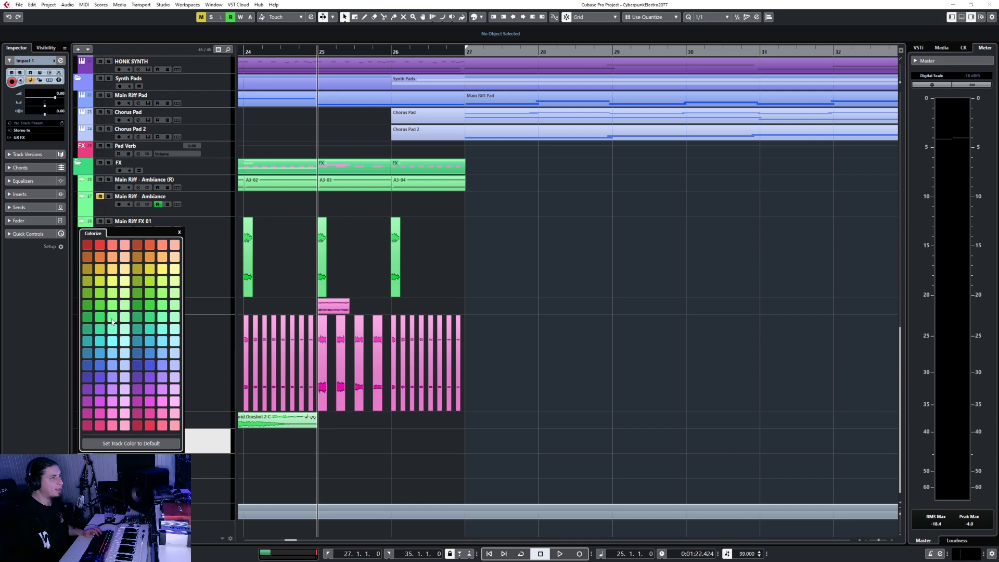
{"action": "left_click", "coordinate": [214, 470]}
{"action": "left_click", "coordinate": [82, 470]}
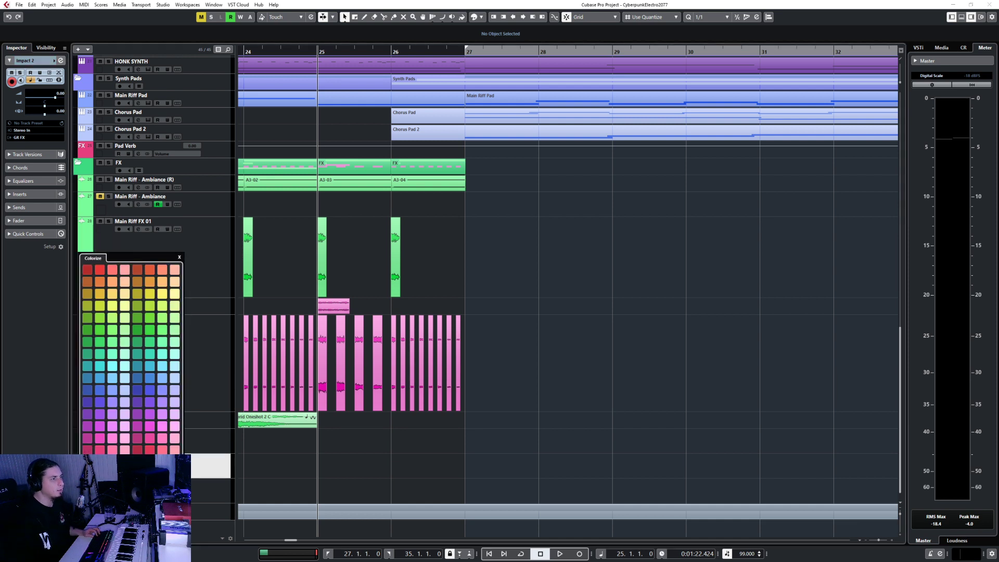
{"action": "left_click", "coordinate": [99, 341]}
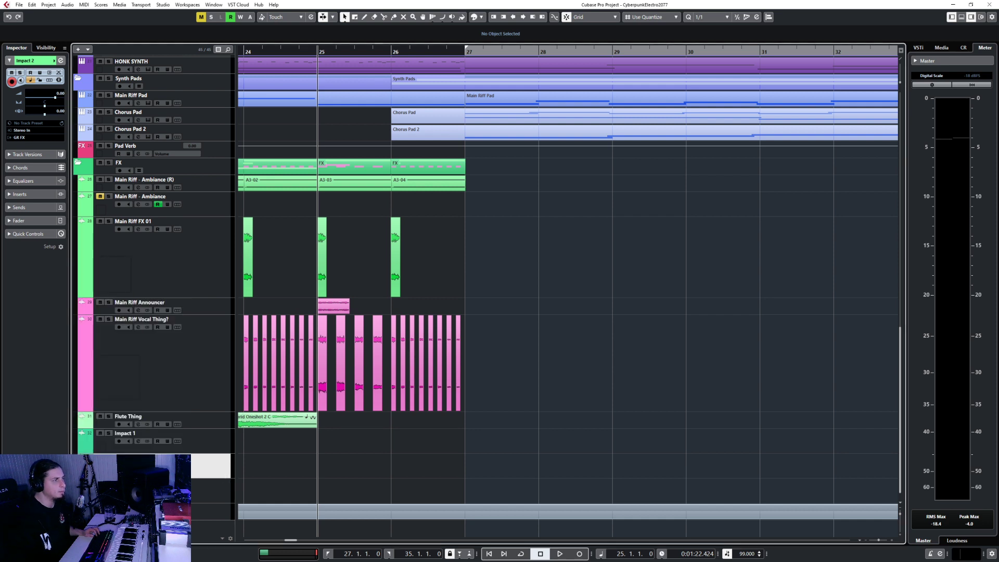
{"action": "left_click", "coordinate": [82, 232]}
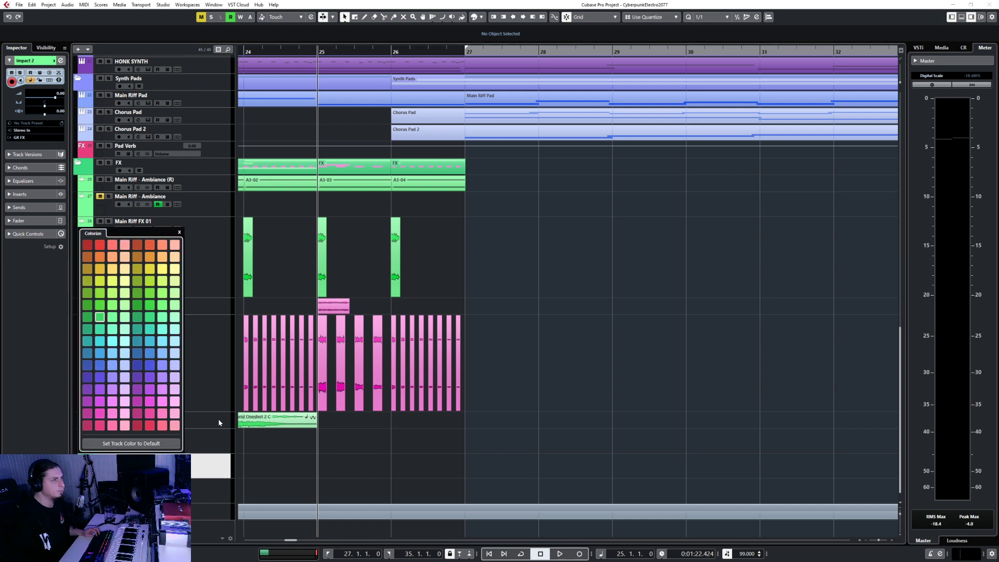
{"action": "left_click", "coordinate": [211, 486]}
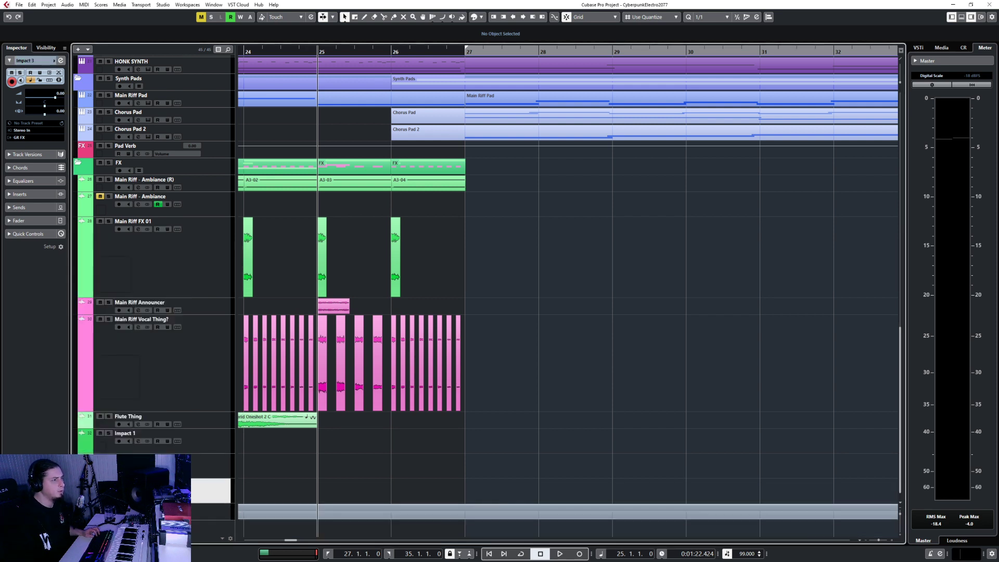
{"action": "left_click", "coordinate": [86, 388]}
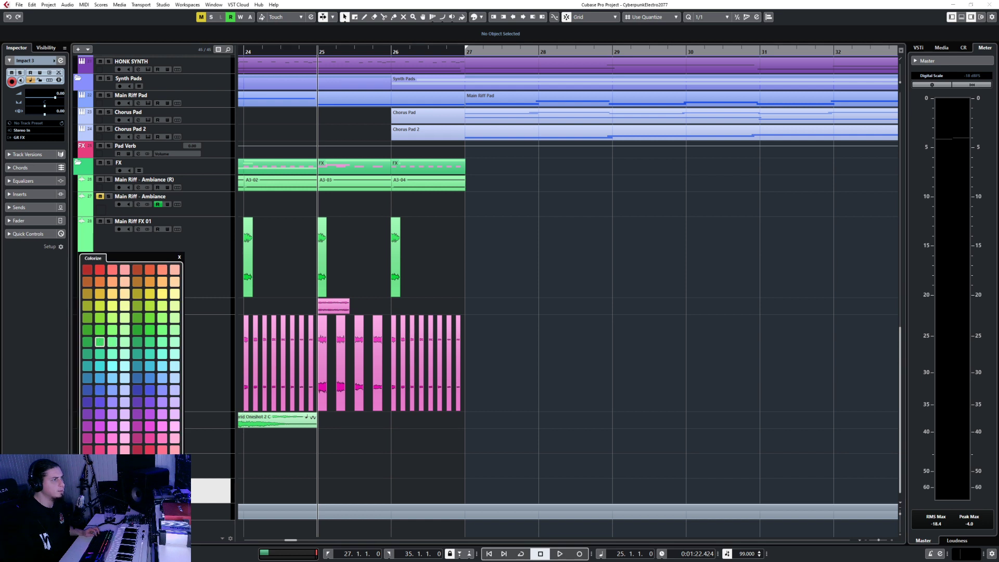
{"action": "left_click", "coordinate": [100, 342]}
{"action": "left_click", "coordinate": [86, 490]}
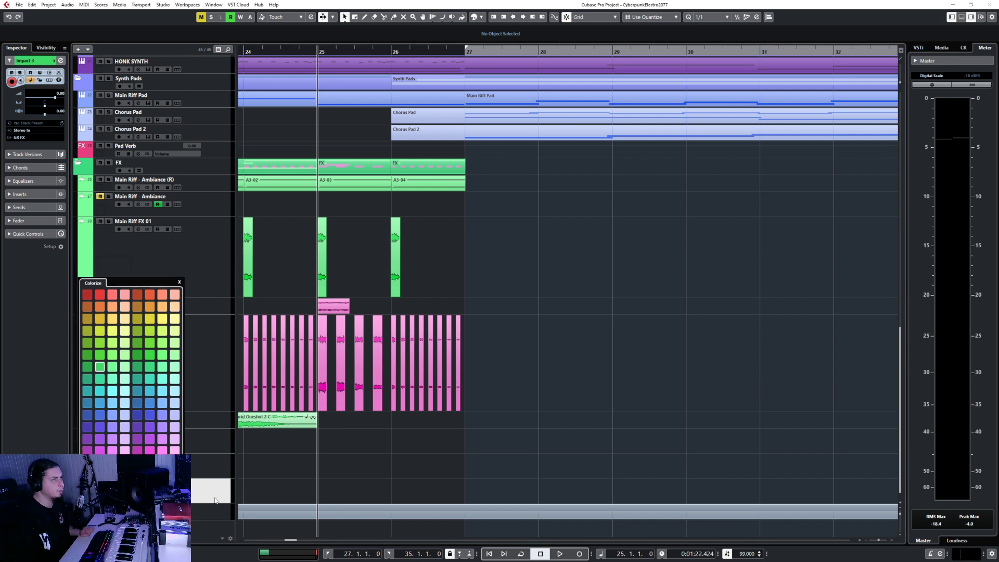
- Import the audio file HAL9K - Distorted Sqweak onto the Impact 1 track at bar 27, copying it to the working directory
{"action": "left_click", "coordinate": [223, 443]}
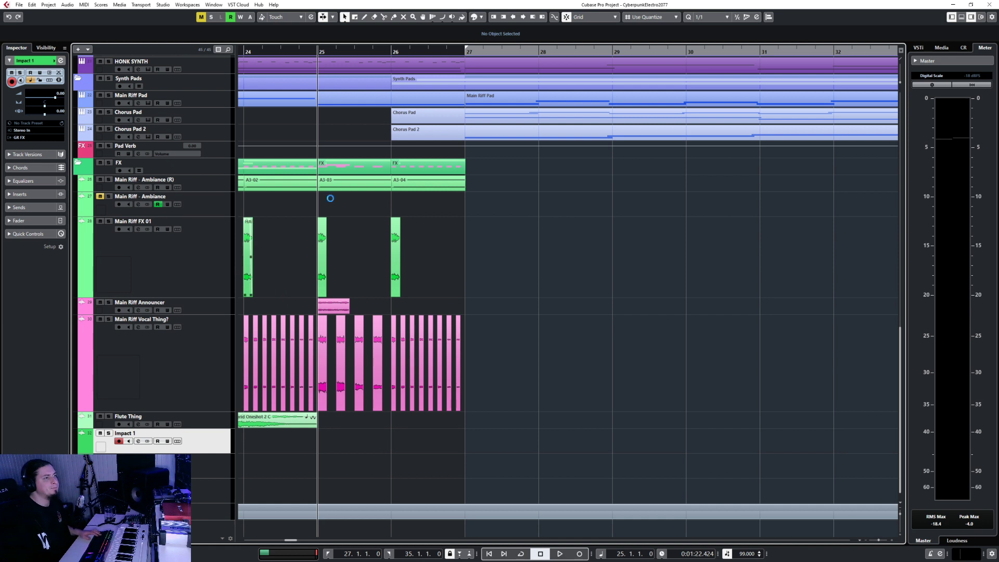
{"action": "left_click_drag", "start_coordinate": [457, 51], "coordinate": [455, 59]}
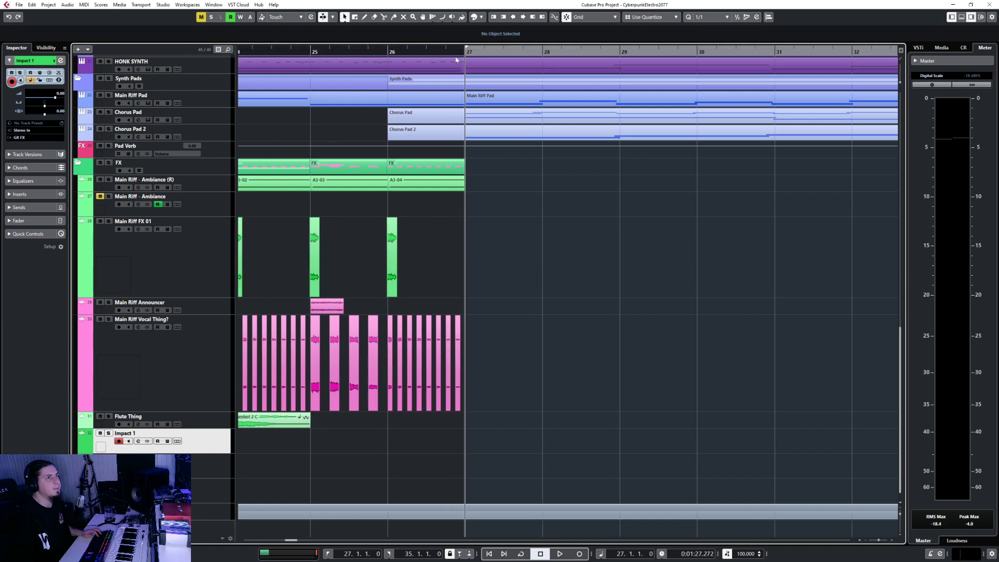
{"action": "left_click", "coordinate": [19, 5]}
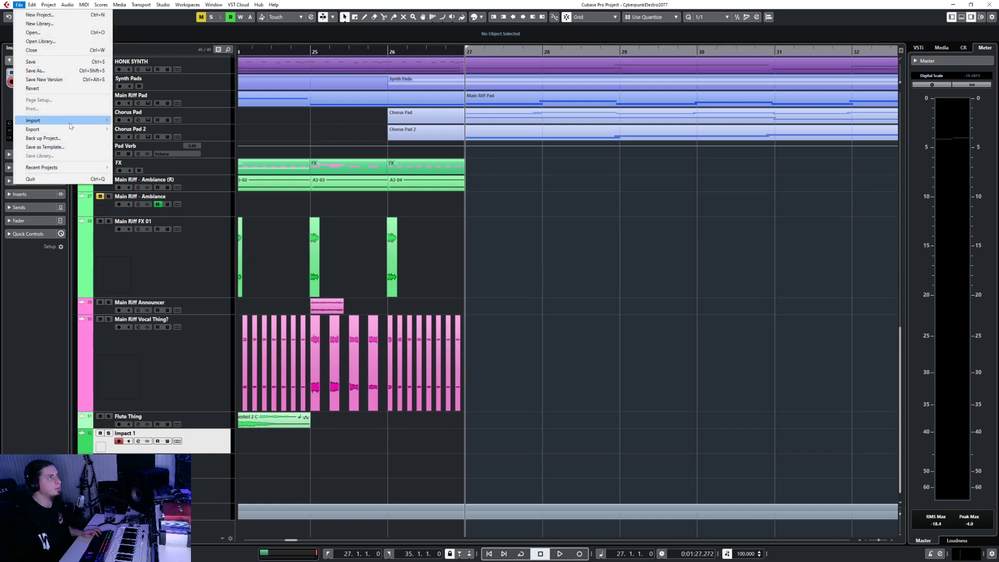
{"action": "mouse_move", "coordinate": [70, 124]}
{"action": "left_click", "coordinate": [118, 121]}
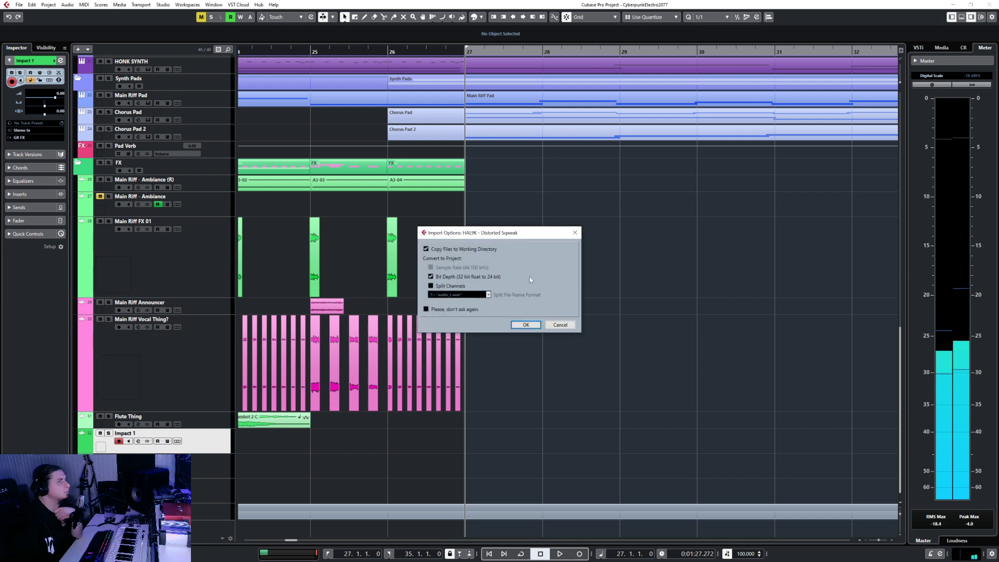
{"action": "left_click", "coordinate": [526, 328]}
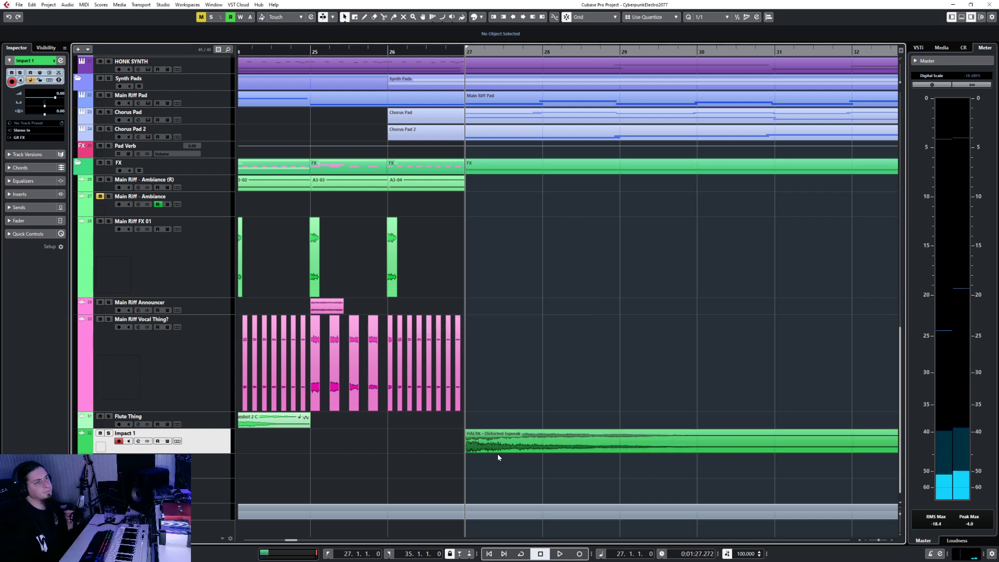
- Set the Impact 1 track's volume to -10 dB and select the Impact 2 track
{"action": "scroll", "coordinate": [471, 455], "scroll_direction": "down", "scroll_amount": 3}
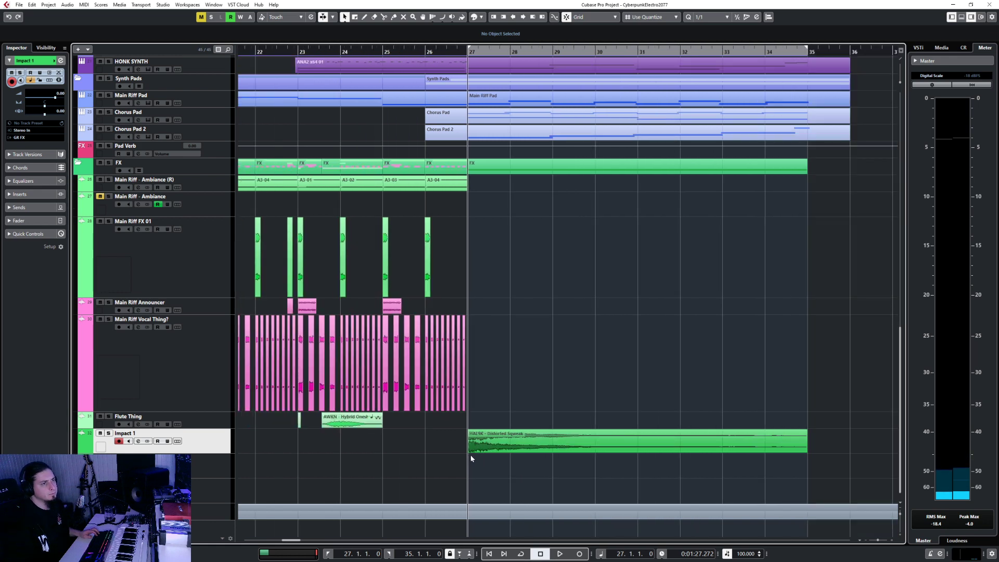
{"action": "scroll", "coordinate": [386, 460], "scroll_direction": "right", "scroll_amount": 2}
{"action": "scroll", "coordinate": [416, 454], "scroll_direction": "up", "scroll_amount": 5}
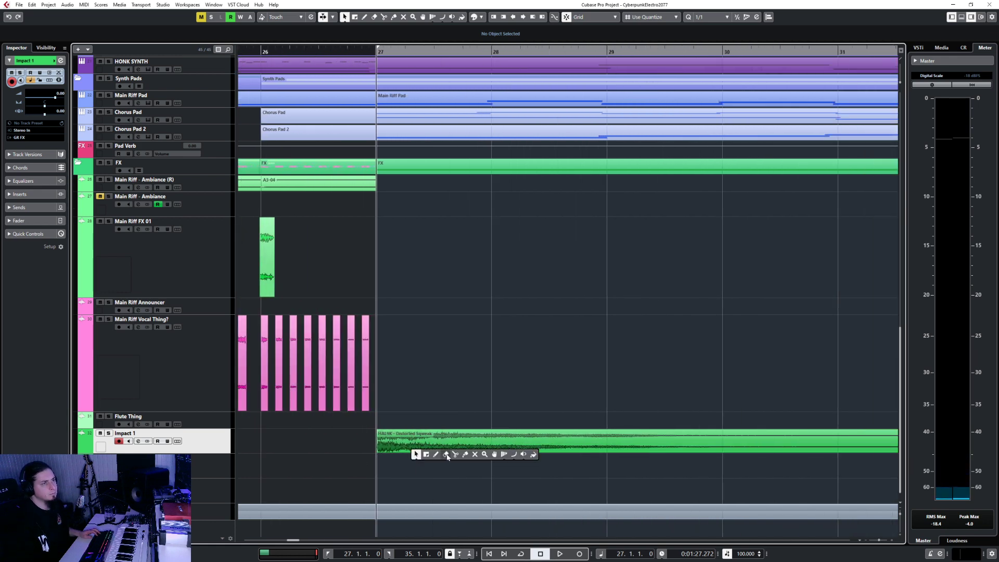
{"action": "double_click", "coordinate": [59, 93]}
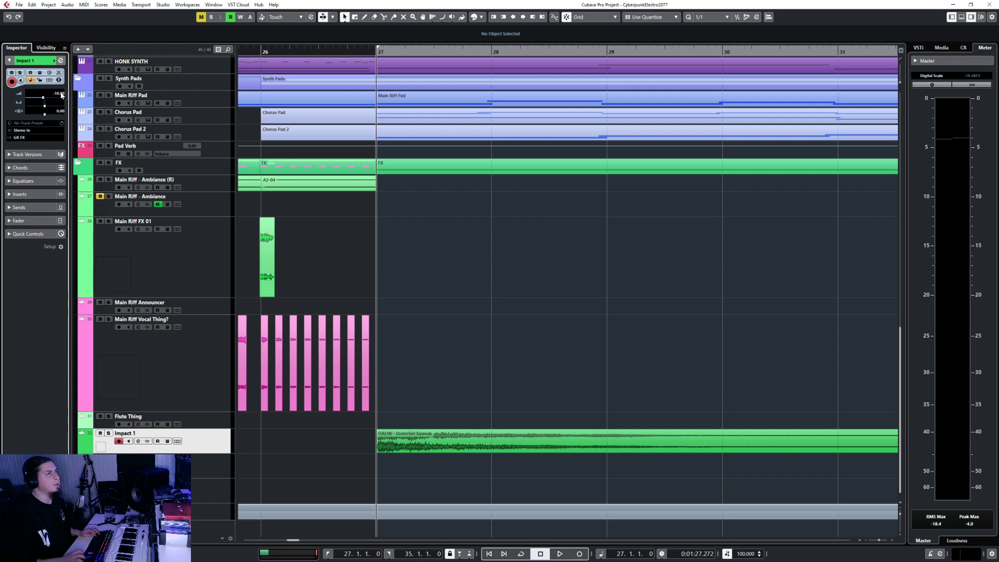
{"action": "left_click", "coordinate": [208, 463]}
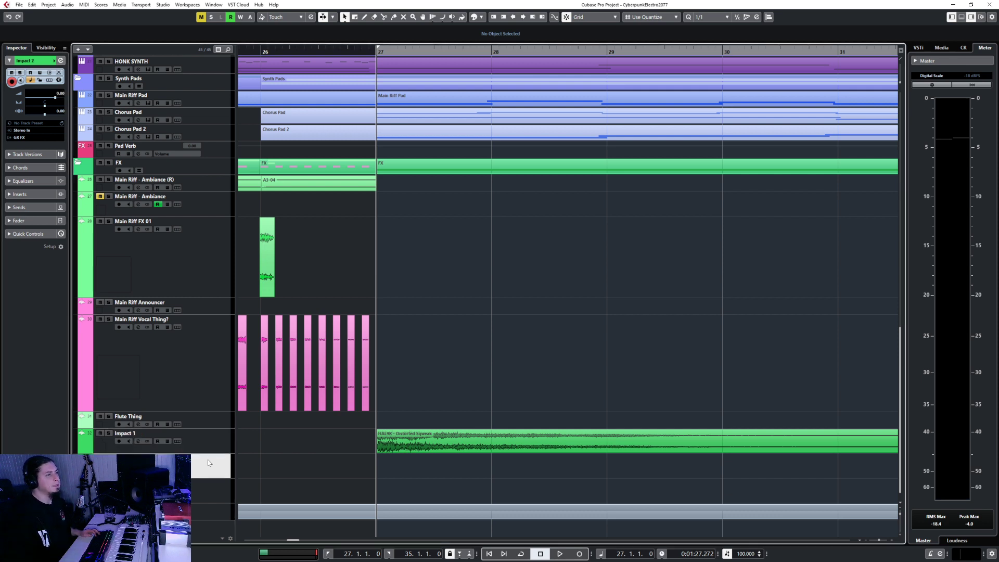
- Set the volume of the Impact 2 and Impact 3 tracks to -10 dB
{"action": "double_click", "coordinate": [61, 94]}
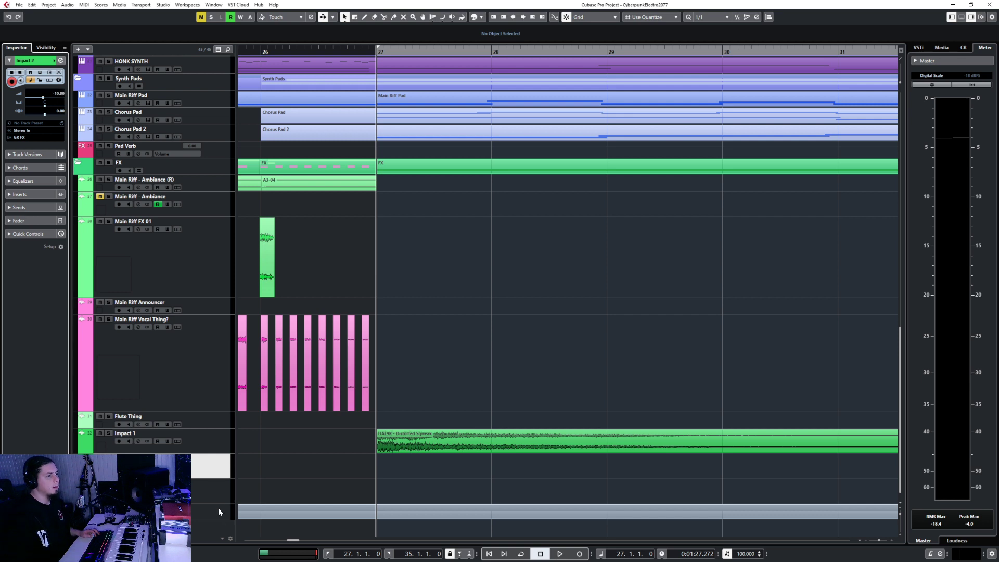
{"action": "left_click", "coordinate": [216, 495]}
{"action": "double_click", "coordinate": [59, 93]}
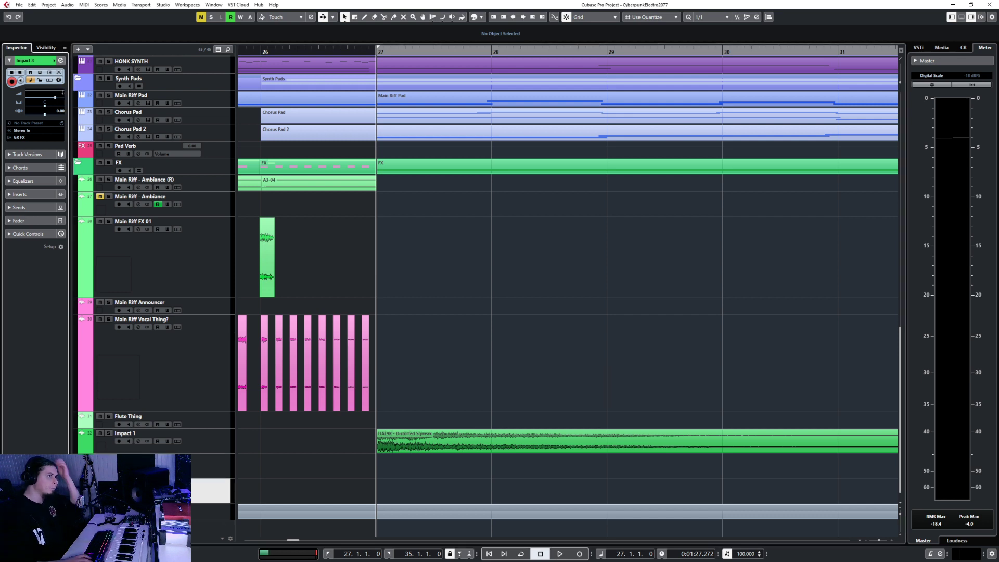
- Solo the Impact 1 track and play its sample from bar 27
{"action": "key", "text": "Up"}
{"action": "key", "text": "Up"}
{"action": "key", "text": "s"}
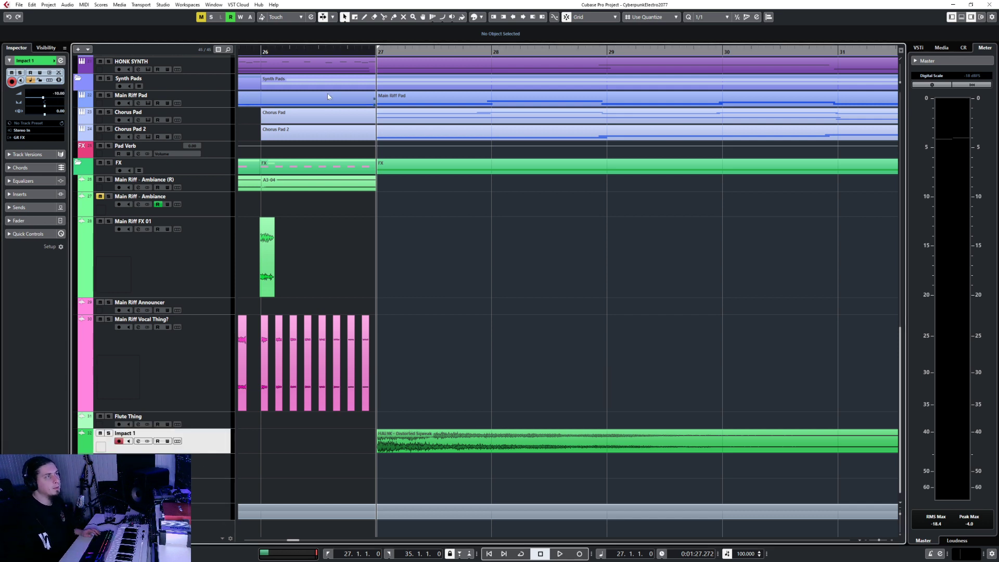
{"action": "key", "text": "space"}
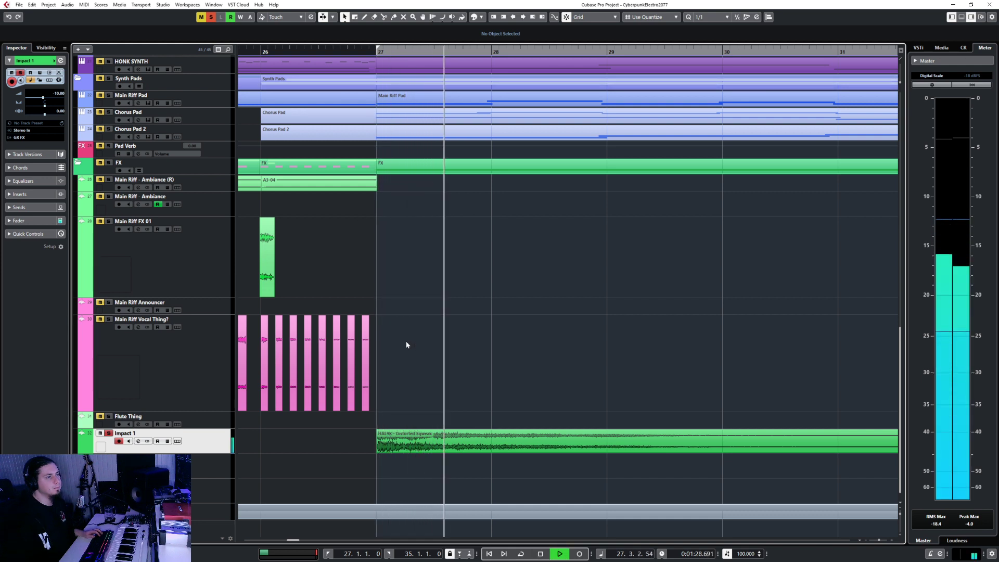
{"action": "key", "text": "space"}
- Split the Distorted Sqweak clip on Impact 1 into short slices up to 27.4.1 on a 1/16 grid and select the remaining tail
{"action": "right_click", "coordinate": [447, 450]}
{"action": "left_click", "coordinate": [479, 448]}
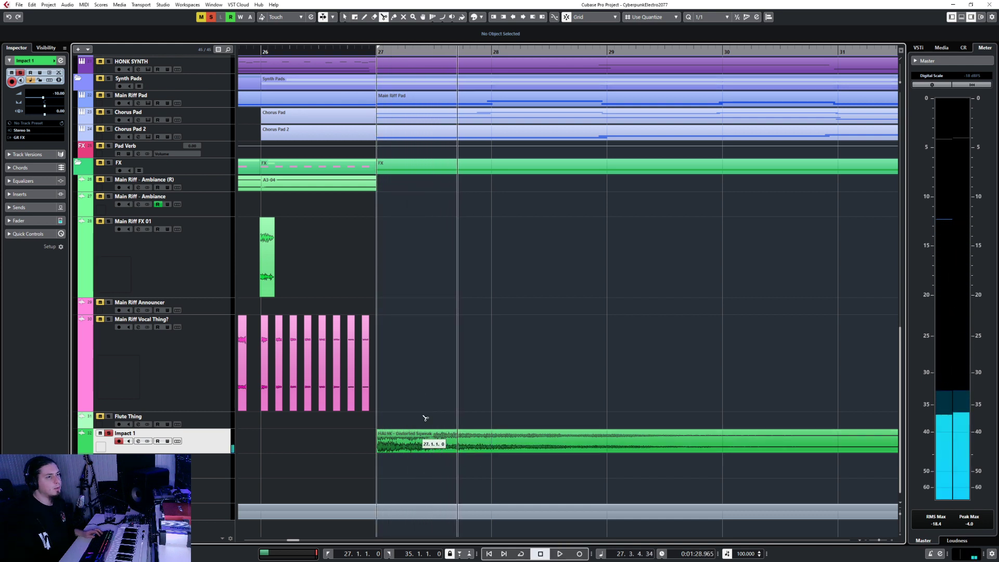
{"action": "left_click", "coordinate": [709, 19]}
{"action": "left_click", "coordinate": [735, 61]}
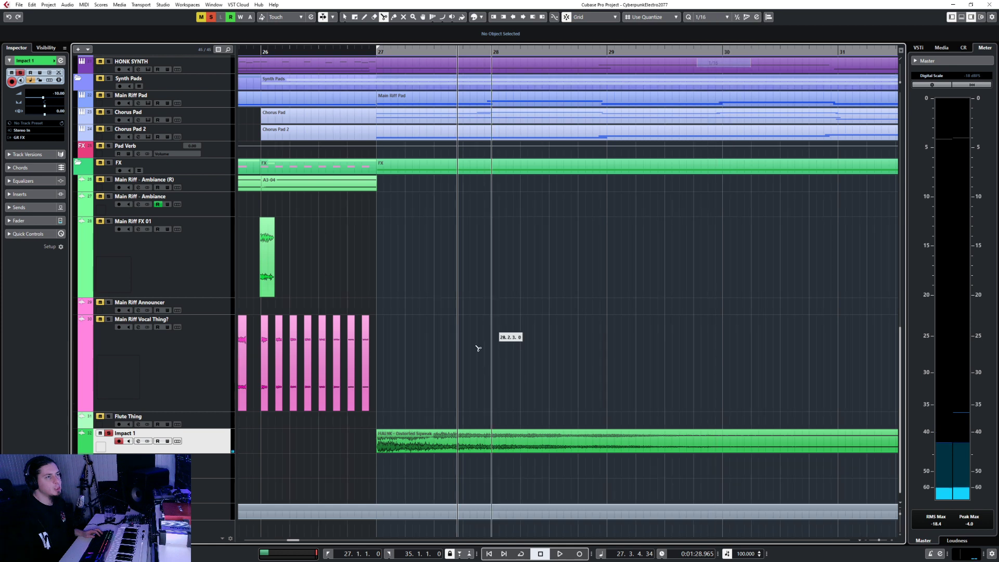
{"action": "left_click", "coordinate": [412, 446]}
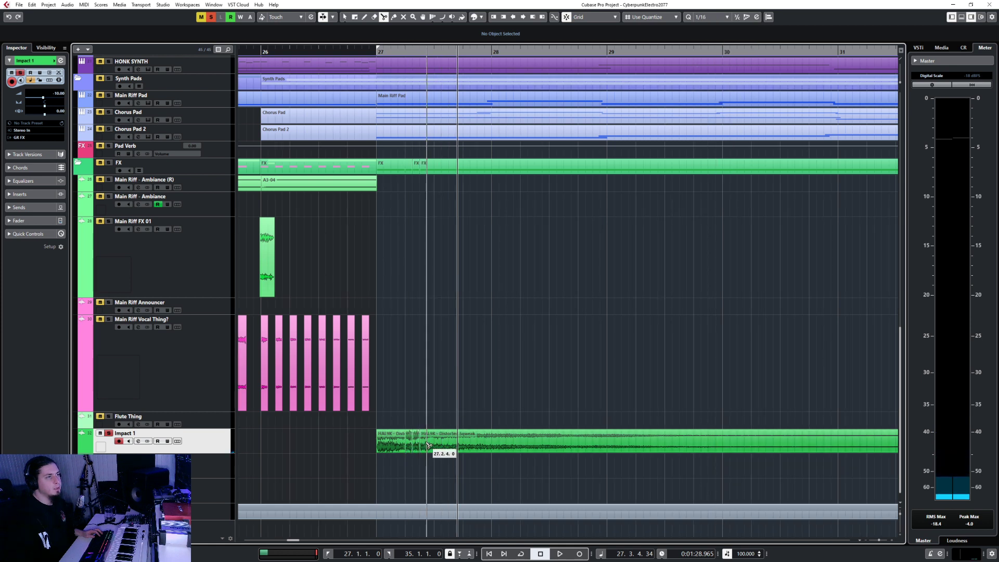
{"action": "left_click", "coordinate": [427, 446]}
{"action": "left_click", "coordinate": [442, 446]}
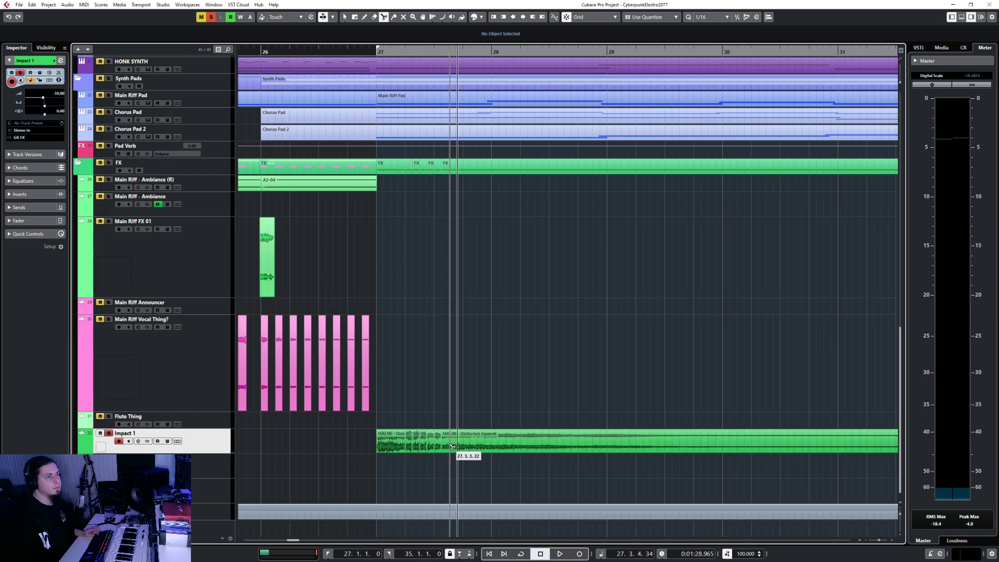
{"action": "left_click", "coordinate": [457, 446]}
{"action": "key", "text": "1"}
{"action": "left_click", "coordinate": [469, 443]}
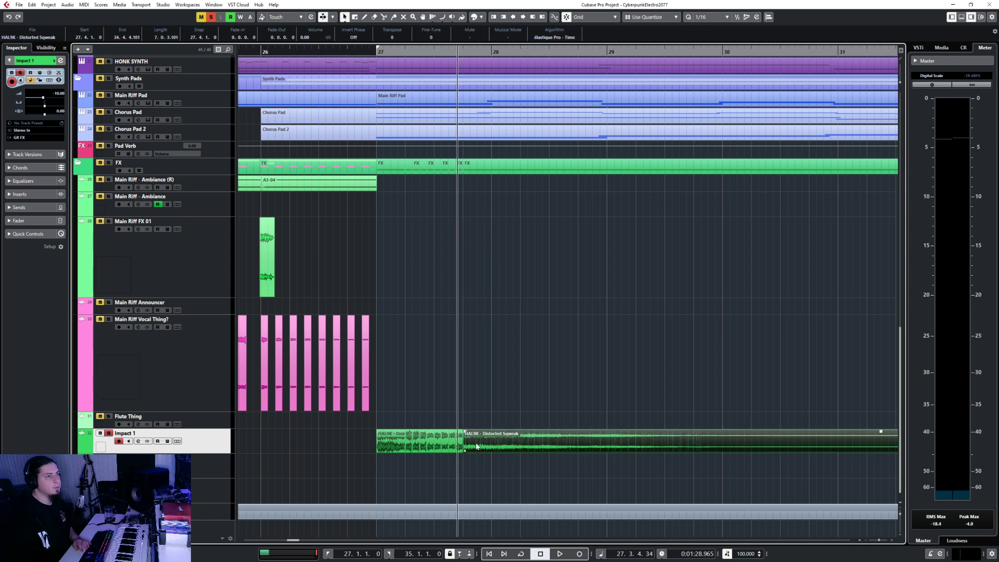
- Delete the long Distorted Squeak tail on the Impact 1 track and fade out the opening clip at bar 27 over nearly its full length
{"action": "key", "text": "Delete"}
{"action": "left_click", "coordinate": [404, 432]}
{"action": "left_click_drag", "start_coordinate": [405, 432], "coordinate": [380, 432]}
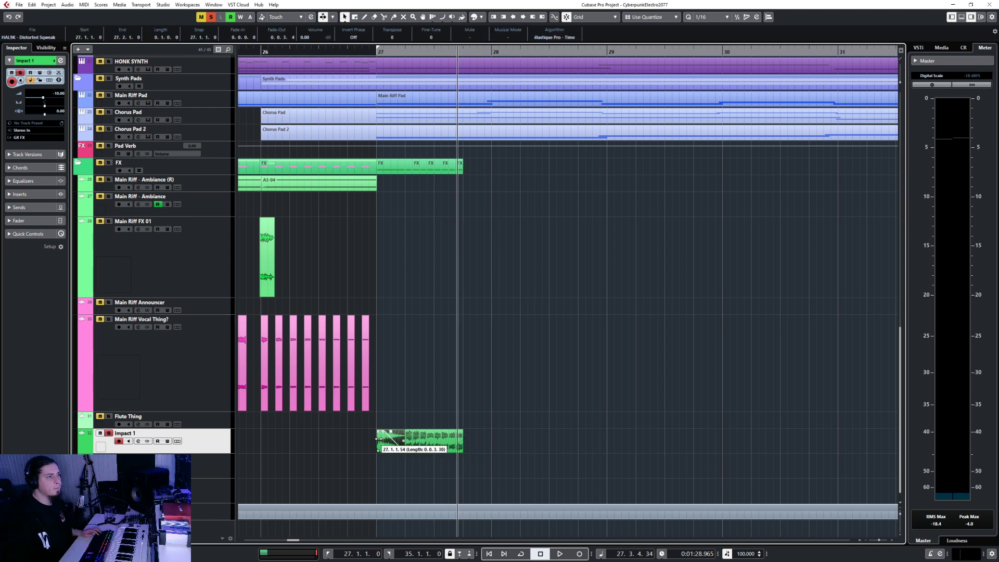
- Nudge the opening Distorted Squeak clip slightly ahead of bar 27, to start at 26.4.4.86
{"action": "scroll", "coordinate": [377, 448], "scroll_direction": "up", "scroll_amount": 8}
{"action": "scroll", "coordinate": [377, 450], "scroll_direction": "down", "scroll_amount": 2}
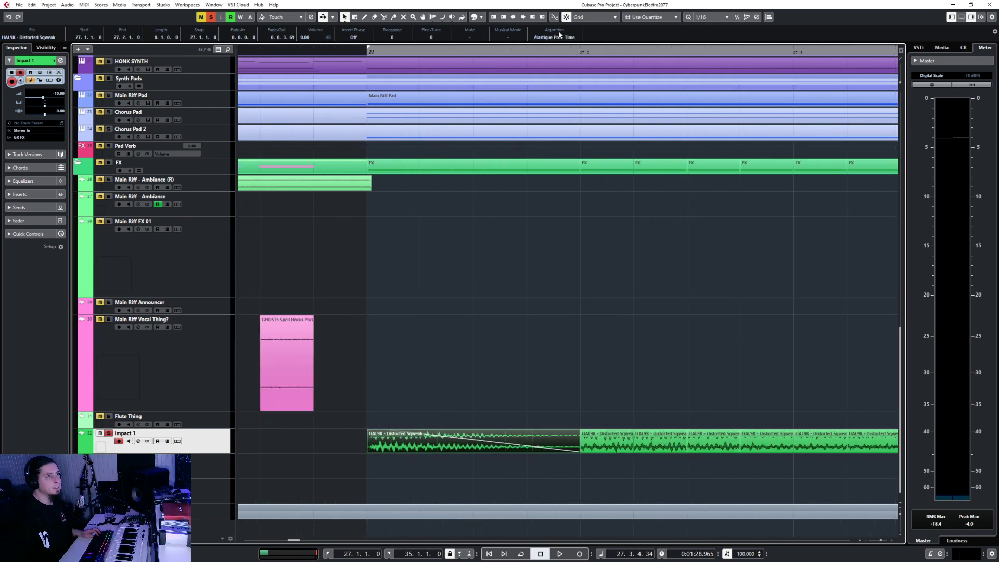
{"action": "left_click_drag", "start_coordinate": [384, 448], "coordinate": [370, 449]}
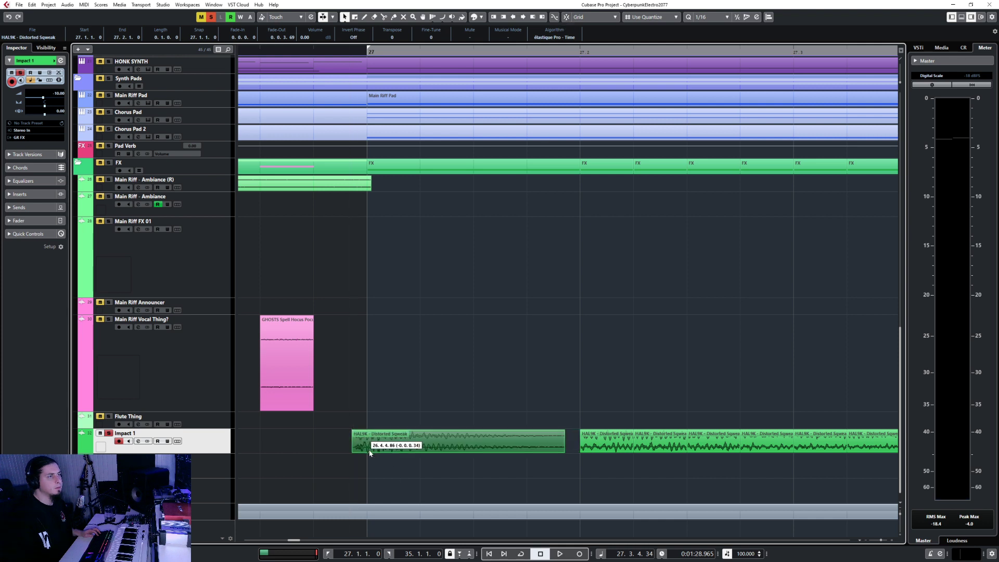
{"action": "scroll", "coordinate": [439, 469], "scroll_direction": "down", "scroll_amount": 3}
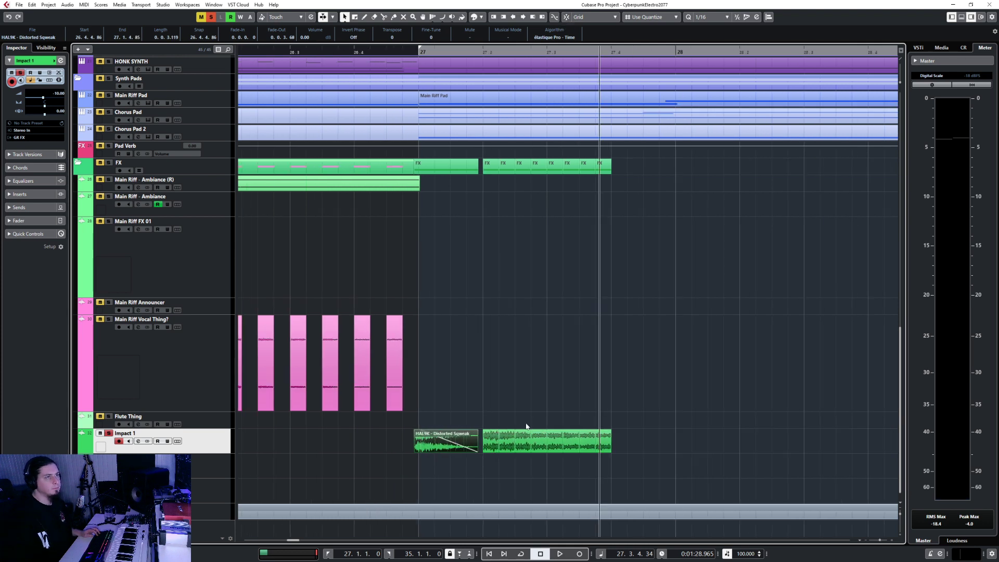
{"action": "scroll", "coordinate": [526, 426], "scroll_direction": "down", "scroll_amount": 2}
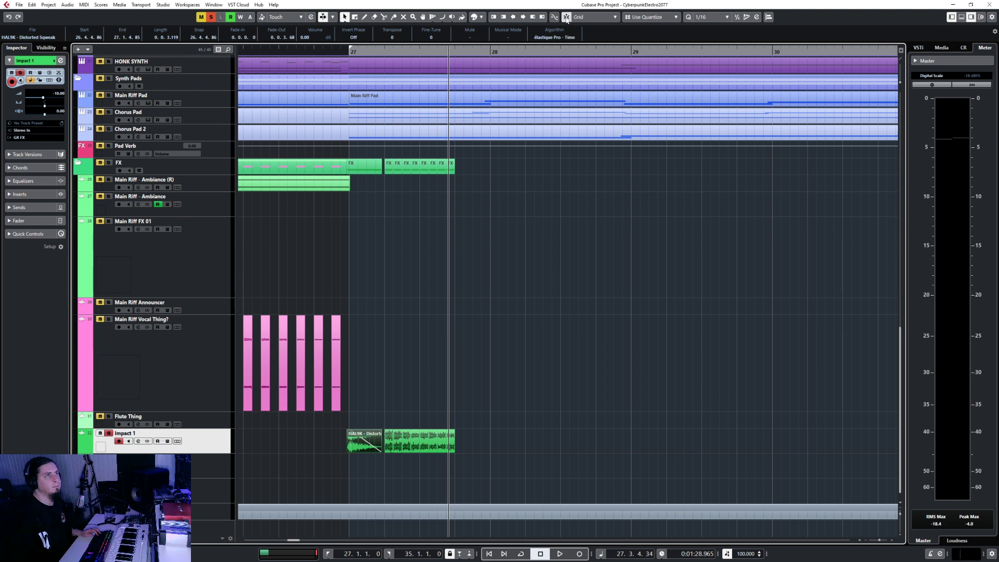
- Select all the short Distorted Squeak repeats after the opening clip and lower their event volume to -4.75 dB
{"action": "scroll", "coordinate": [452, 438], "scroll_direction": "up", "scroll_amount": 2}
{"action": "left_click", "coordinate": [468, 442]}
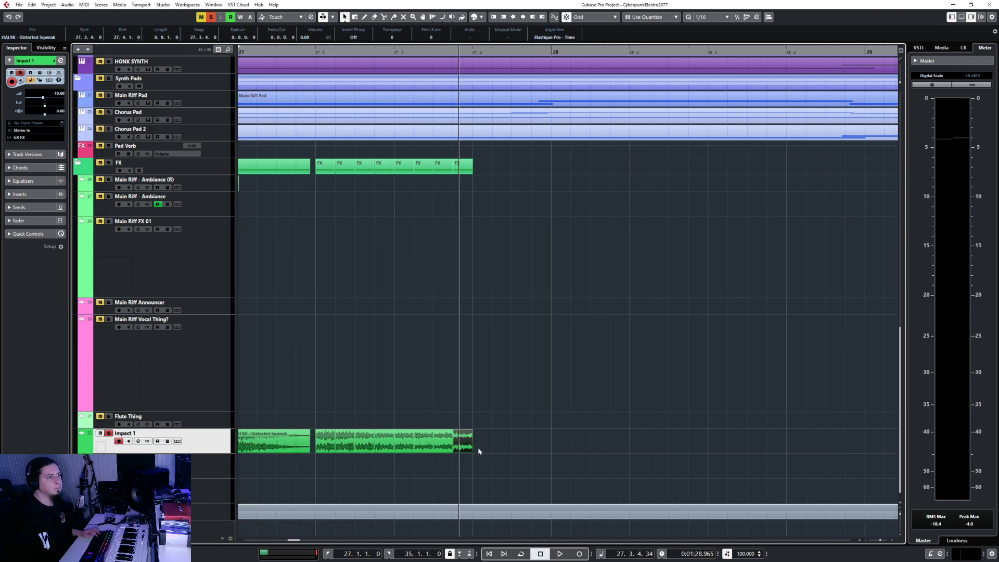
{"action": "left_click_drag", "start_coordinate": [351, 412], "coordinate": [498, 458]}
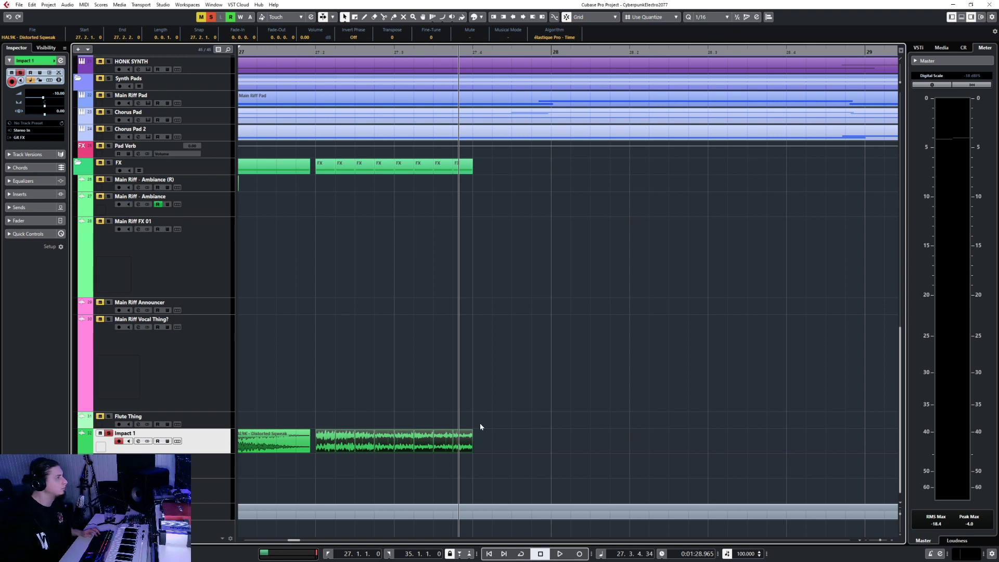
{"action": "left_click", "coordinate": [345, 432]}
{"action": "left_click_drag", "start_coordinate": [330, 423], "coordinate": [502, 456]}
{"action": "left_click_drag", "start_coordinate": [345, 432], "coordinate": [346, 440]}
{"action": "scroll", "coordinate": [331, 401], "scroll_direction": "down", "scroll_amount": 3}
{"action": "scroll", "coordinate": [58, 96], "scroll_direction": "down", "scroll_amount": 5}
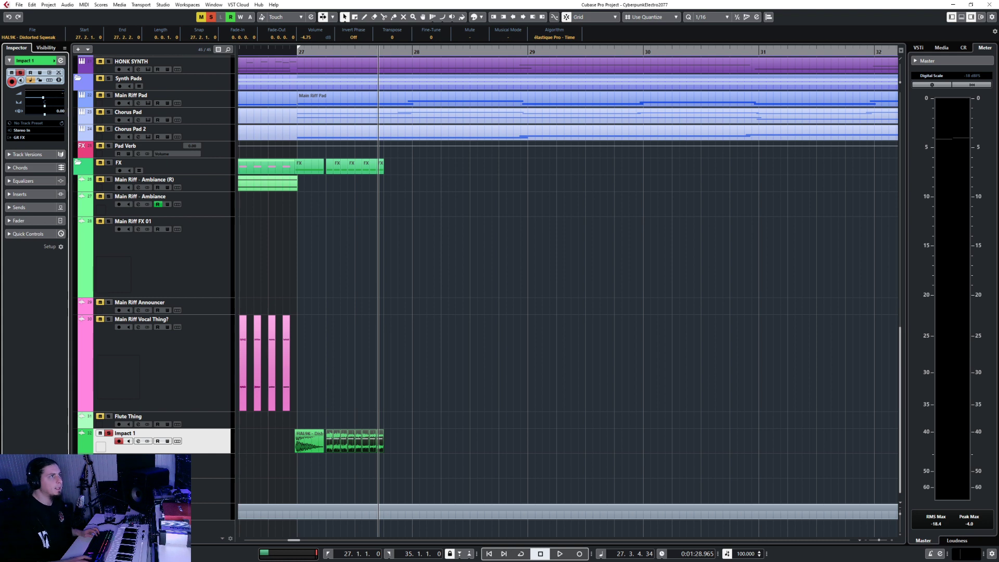
- Set the quantize grid to 1/32 and trim all the short repeats to half length, 0.0.0.60 each
{"action": "left_click", "coordinate": [708, 18]}
{"action": "left_click", "coordinate": [714, 85]}
{"action": "scroll", "coordinate": [388, 416], "scroll_direction": "up", "scroll_amount": 5}
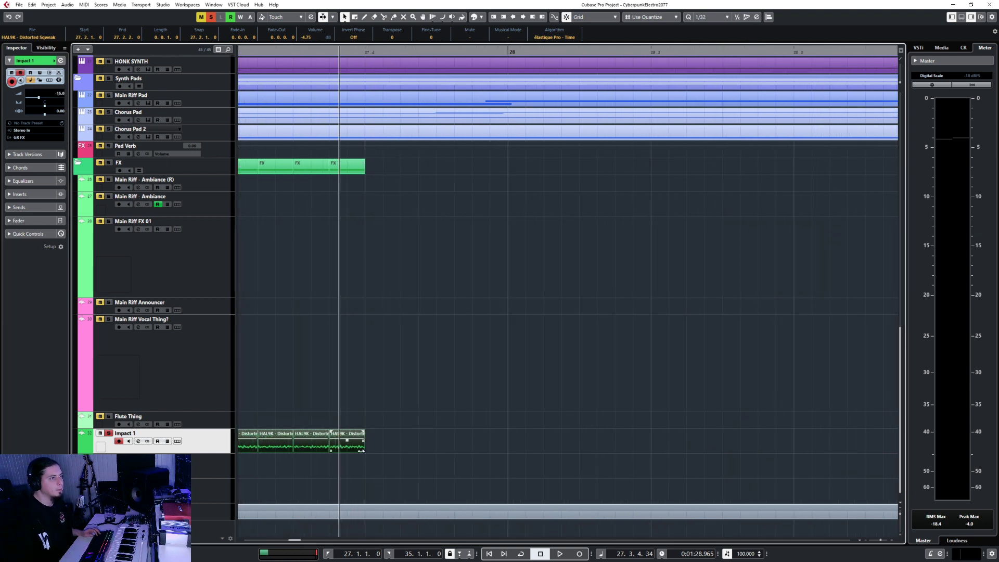
{"action": "left_click_drag", "start_coordinate": [360, 451], "coordinate": [346, 450]}
{"action": "scroll", "coordinate": [343, 447], "scroll_direction": "down", "scroll_amount": 5}
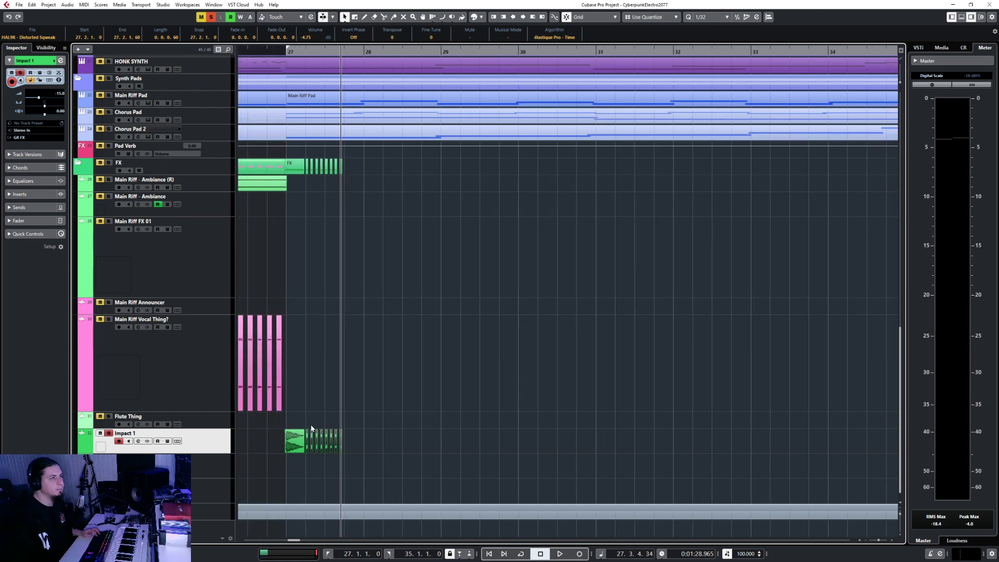
- Continue the stutter pattern by pasting copies of the short repeat at 27.4.1, 27.4.2, 27.4.3 and 27.4.4
{"action": "scroll", "coordinate": [305, 421], "scroll_direction": "up", "scroll_amount": 5}
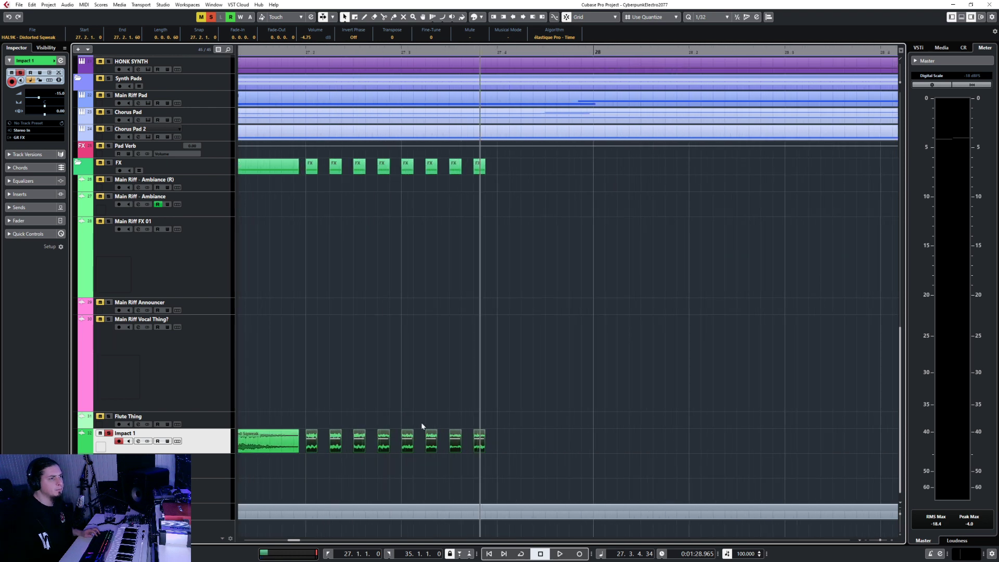
{"action": "left_click", "coordinate": [478, 439]}
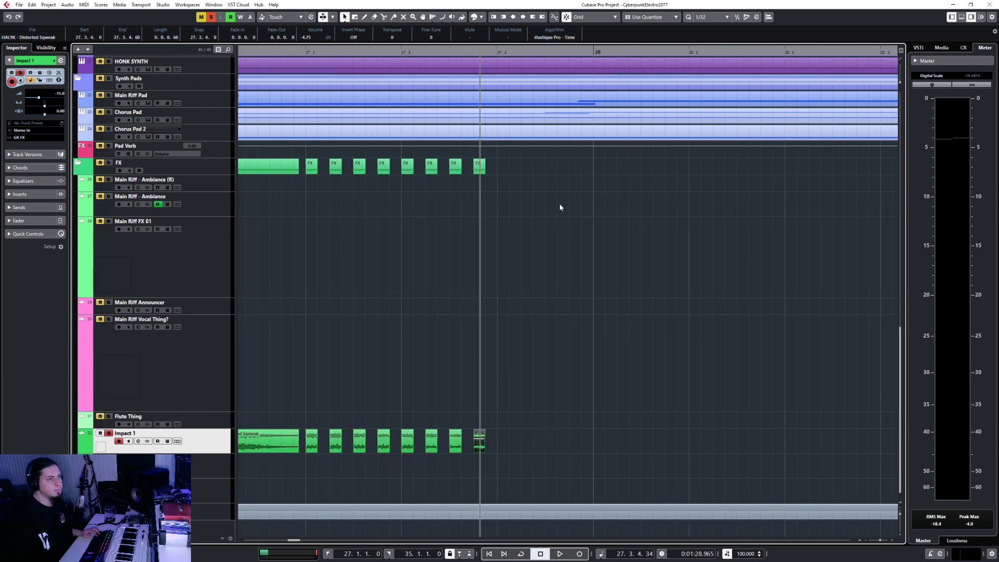
{"action": "left_click", "coordinate": [498, 53]}
{"action": "key", "text": "ctrl+v"}
{"action": "left_click", "coordinate": [459, 444]}
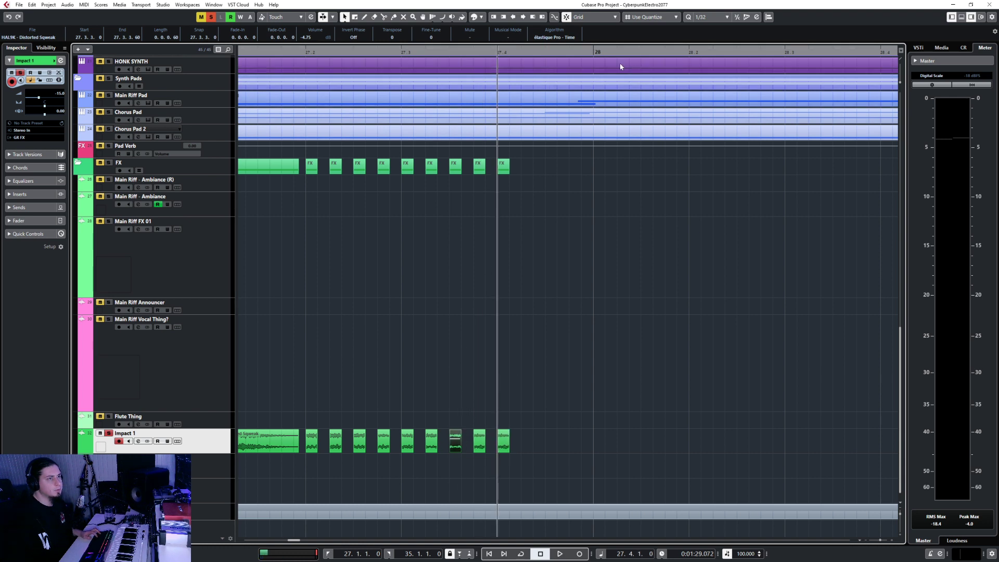
{"action": "left_click", "coordinate": [523, 52]}
{"action": "key", "text": "ctrl+v"}
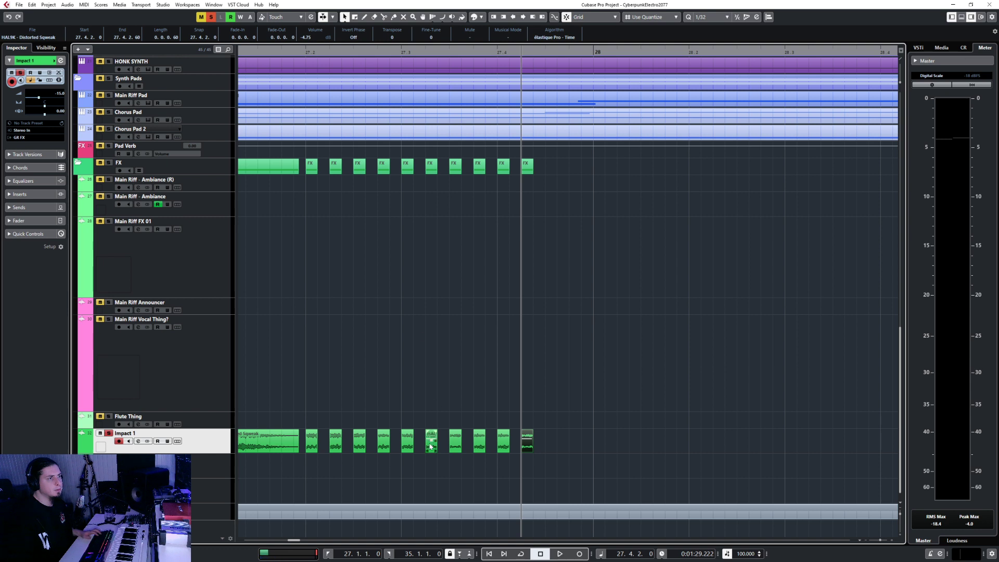
{"action": "left_click", "coordinate": [547, 52]}
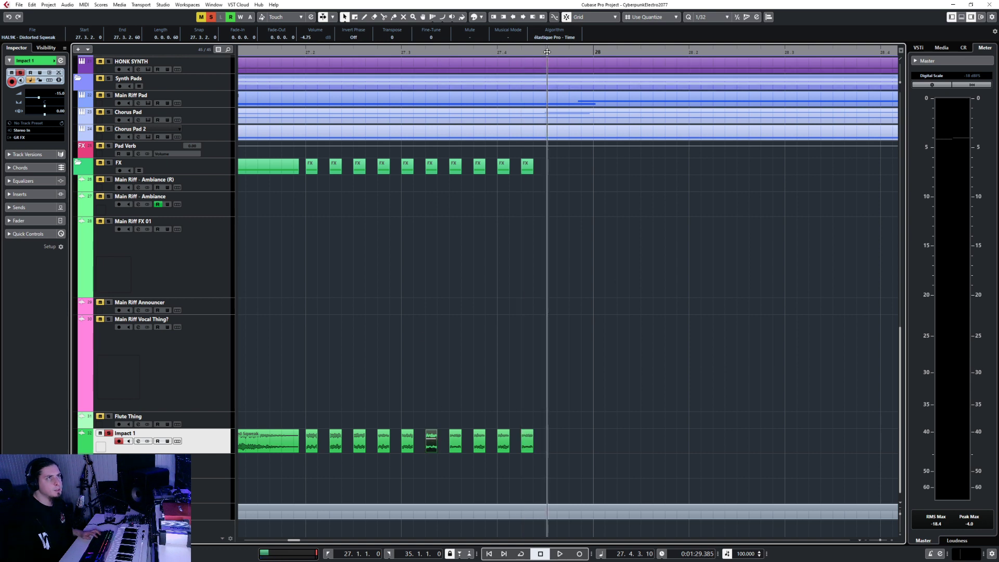
{"action": "key", "text": "ctrl+v"}
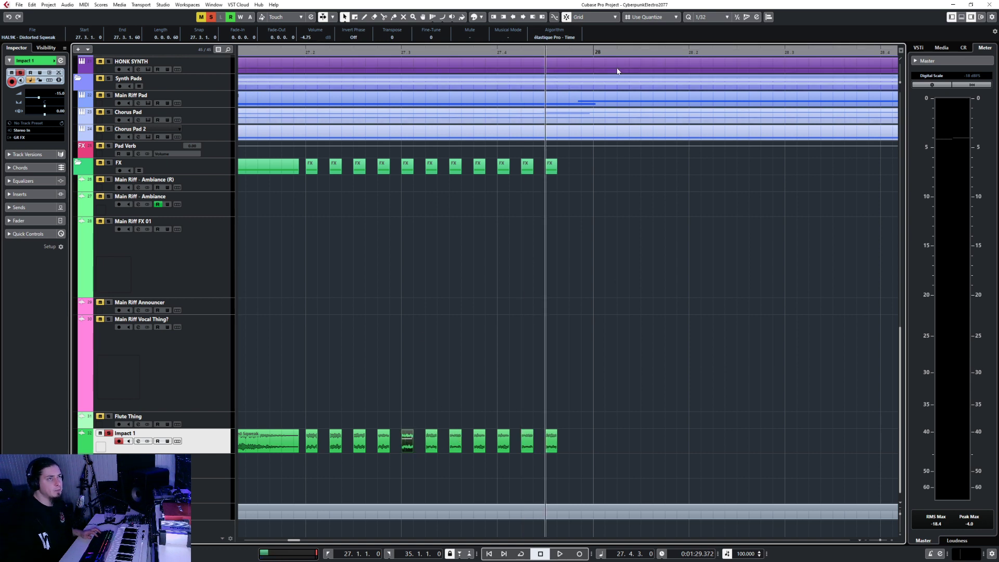
{"action": "left_click", "coordinate": [569, 52]}
{"action": "key", "text": "ctrl+v"}
- Play the full mix from the second half of bar 26 through the stutter pattern into bar 28
{"action": "scroll", "coordinate": [557, 308], "scroll_direction": "down", "scroll_amount": 4}
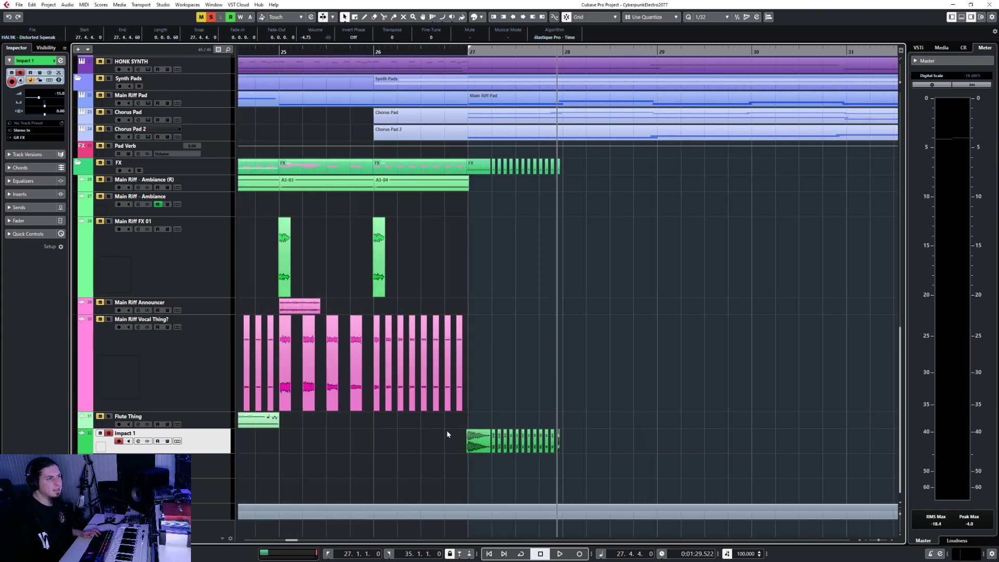
{"action": "scroll", "coordinate": [448, 434], "scroll_direction": "up", "scroll_amount": 4}
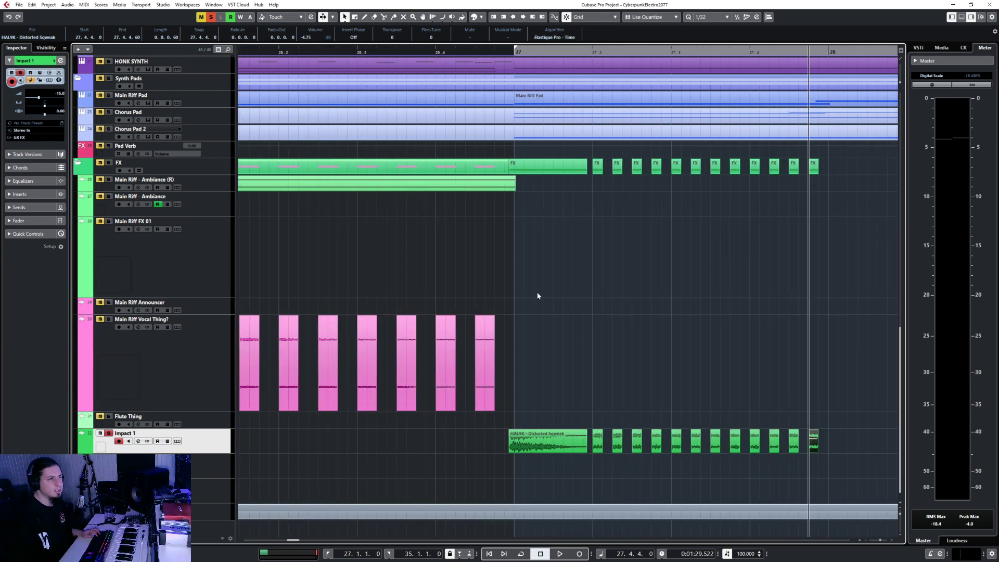
{"action": "scroll", "coordinate": [499, 402], "scroll_direction": "up", "scroll_amount": 2}
{"action": "scroll", "coordinate": [543, 353], "scroll_direction": "down", "scroll_amount": 3}
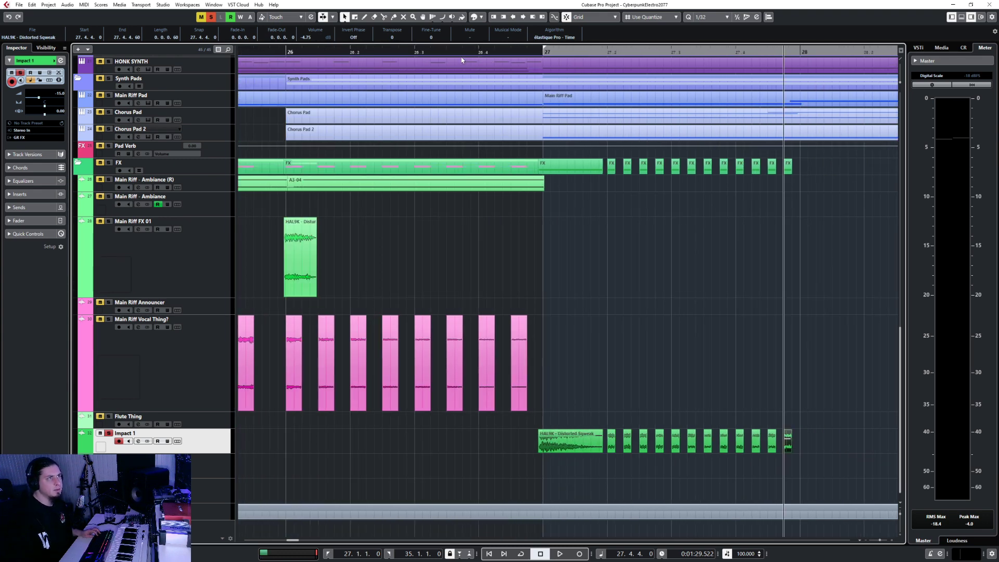
{"action": "left_click", "coordinate": [443, 52]}
{"action": "key", "text": "space"}
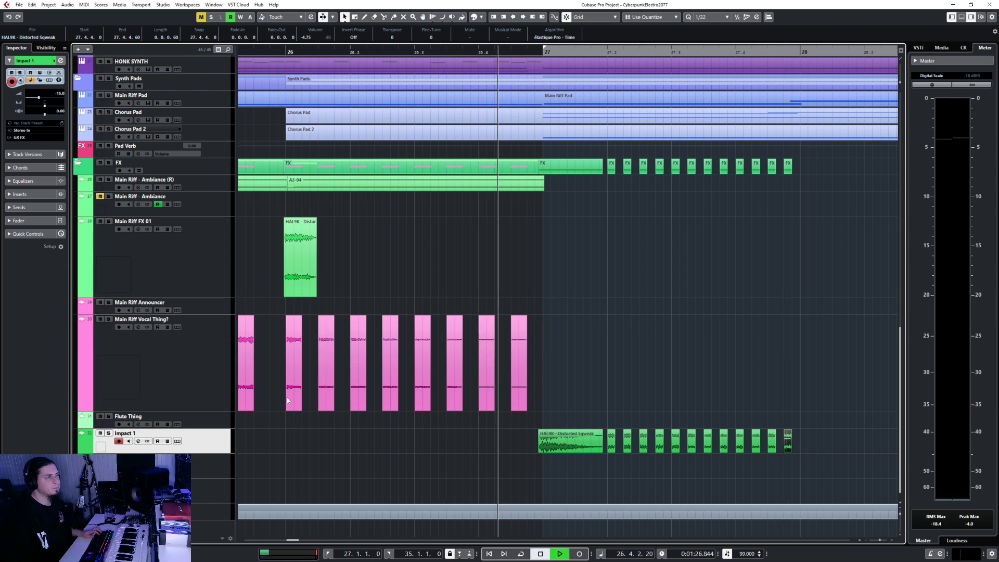
{"action": "scroll", "coordinate": [566, 399], "scroll_direction": "down", "scroll_amount": 4}
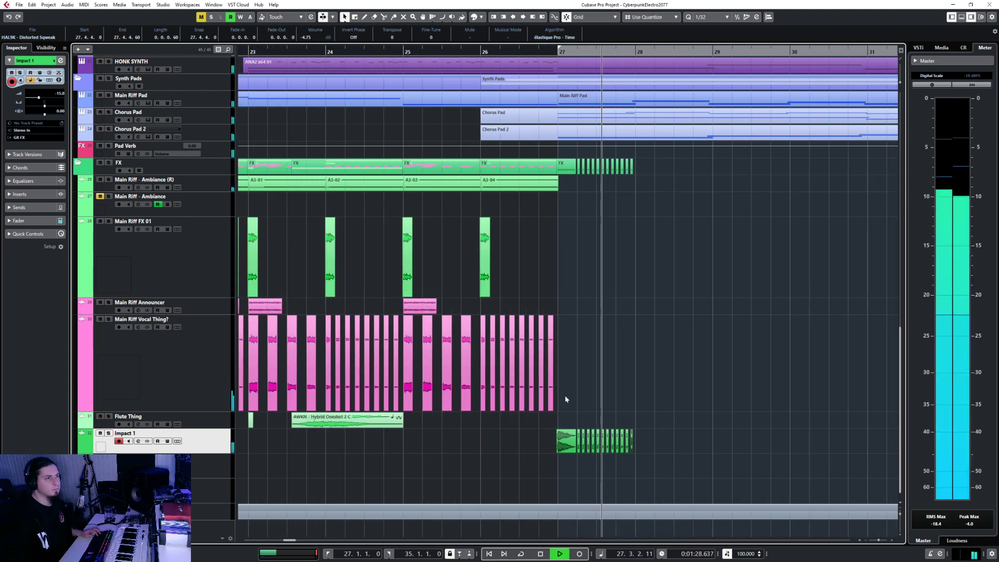
{"action": "scroll", "coordinate": [566, 399], "scroll_direction": "right", "scroll_amount": 2}
{"action": "key", "text": "space"}
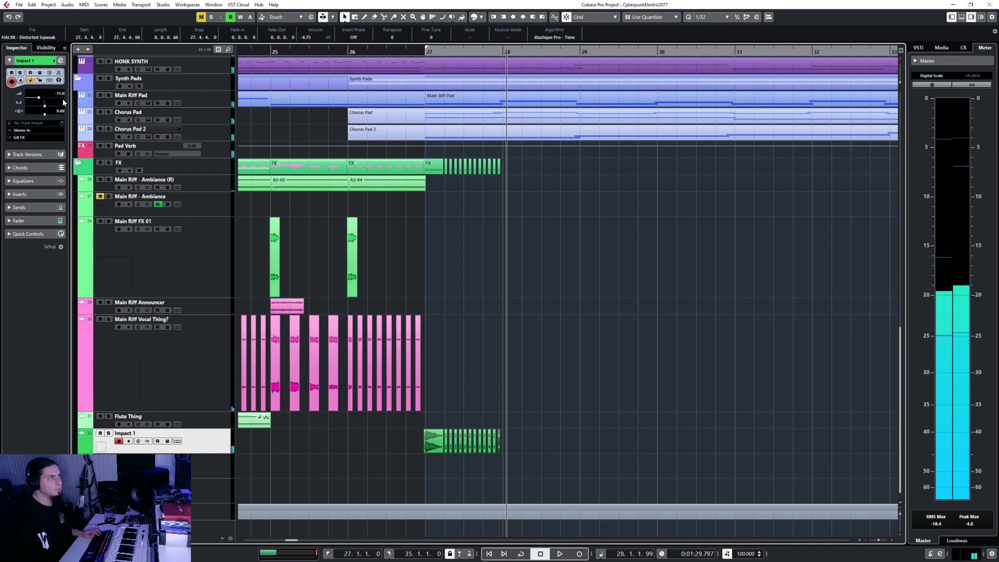
- Raise the Impact 1 track volume to -10.00 and audition the stutter pattern both in the mix and soloed
{"action": "scroll", "coordinate": [63, 99], "scroll_direction": "up", "scroll_amount": 5}
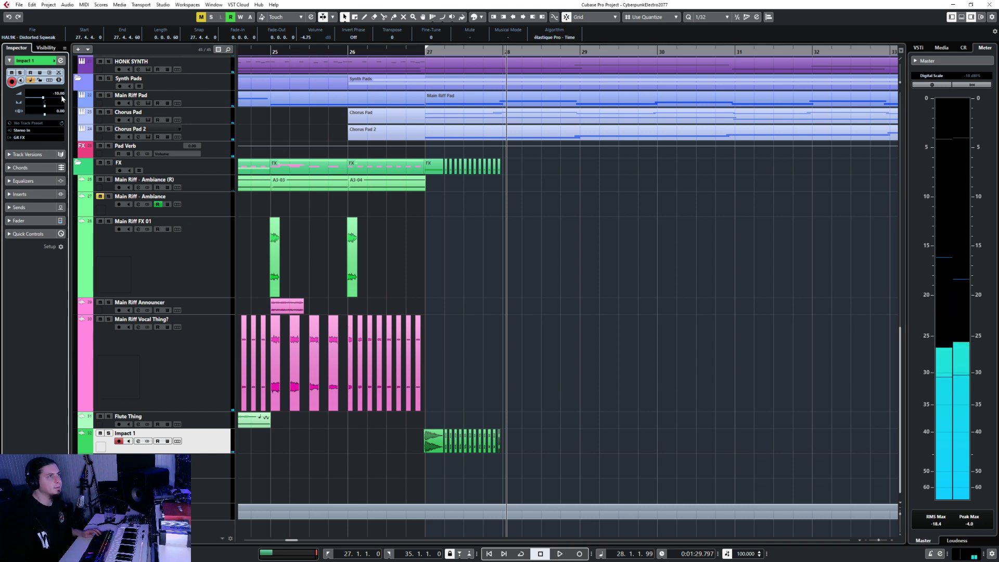
{"action": "left_click", "coordinate": [538, 299]}
{"action": "key", "text": "space"}
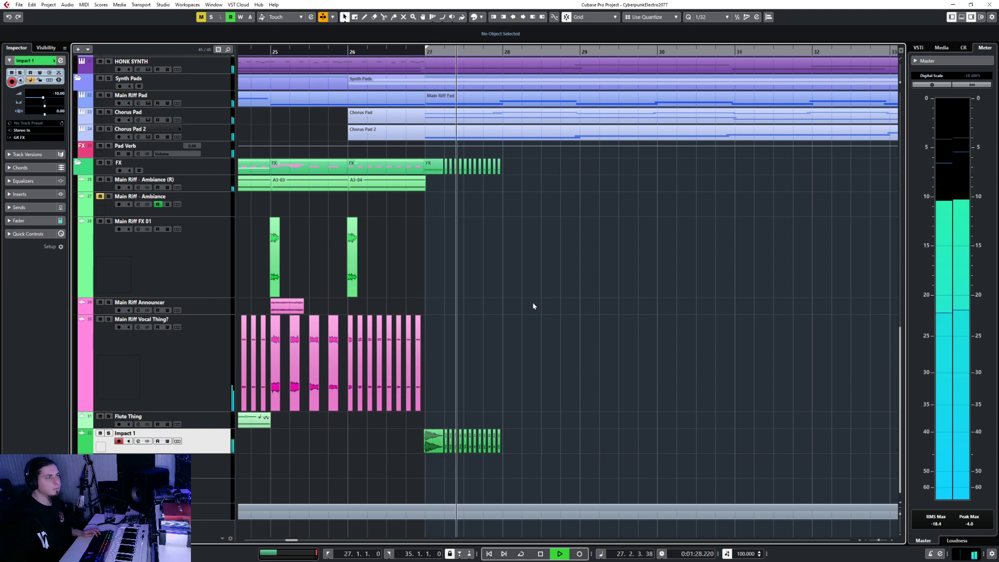
{"action": "key", "text": "s"}
{"action": "key", "text": "space"}
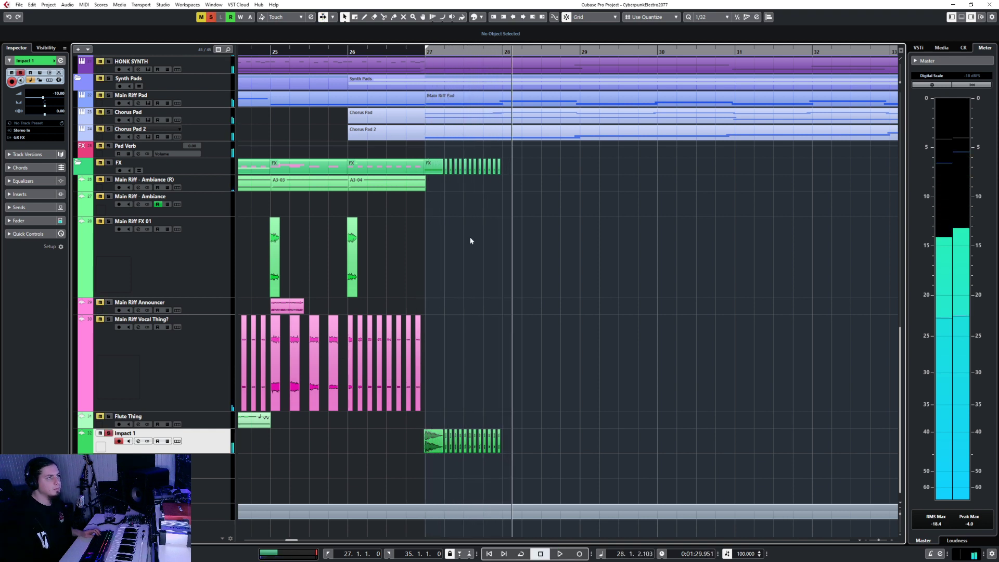
{"action": "key", "text": "space"}
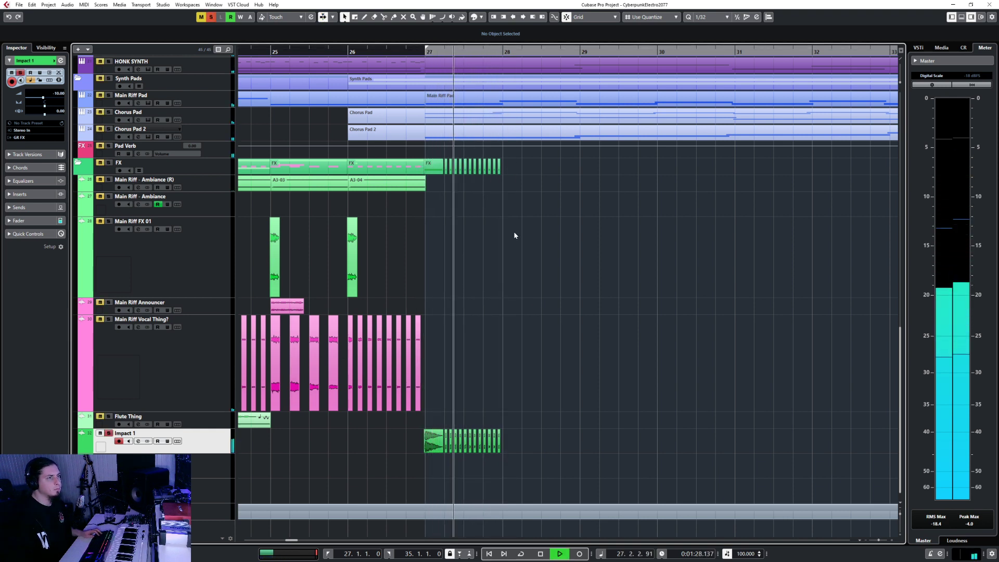
{"action": "key", "text": "space"}
- Select all the short repeats in bar 27 and raise their event volume to 0.45 dB
{"action": "scroll", "coordinate": [509, 443], "scroll_direction": "up", "scroll_amount": 4}
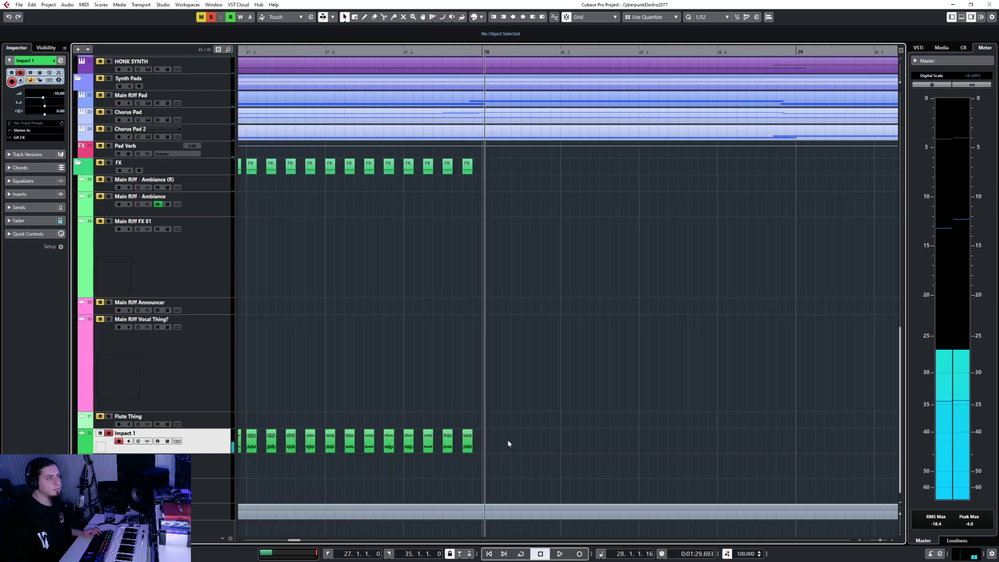
{"action": "scroll", "coordinate": [508, 443], "scroll_direction": "up", "scroll_amount": 3}
{"action": "scroll", "coordinate": [499, 433], "scroll_direction": "down", "scroll_amount": 4}
{"action": "left_click_drag", "start_coordinate": [514, 424], "coordinate": [294, 434]}
- Unsolo the Impact 1 track and play the stutter pattern in the full mix
{"action": "key", "text": "s"}
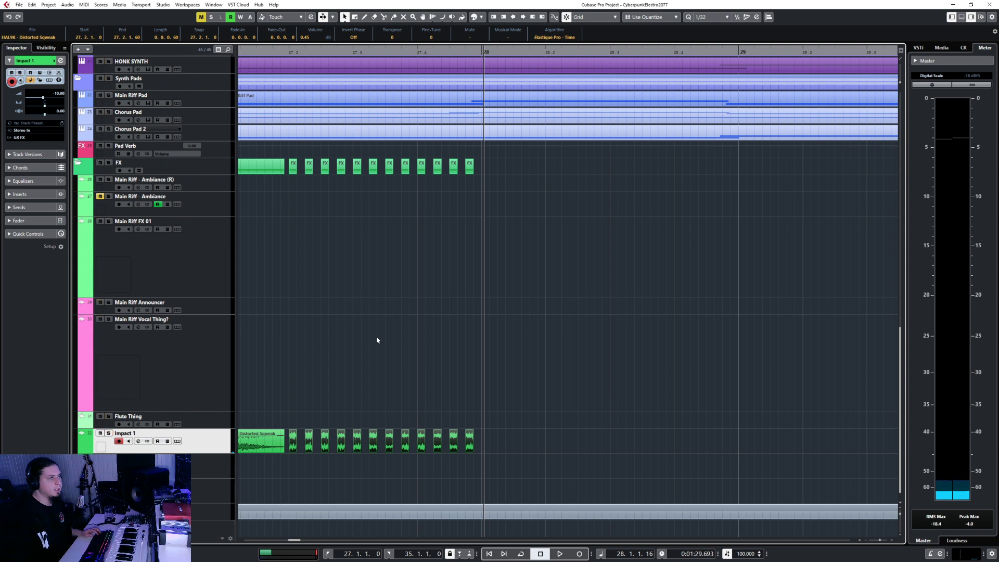
{"action": "scroll", "coordinate": [377, 340], "scroll_direction": "down", "scroll_amount": 4}
{"action": "key", "text": "space"}
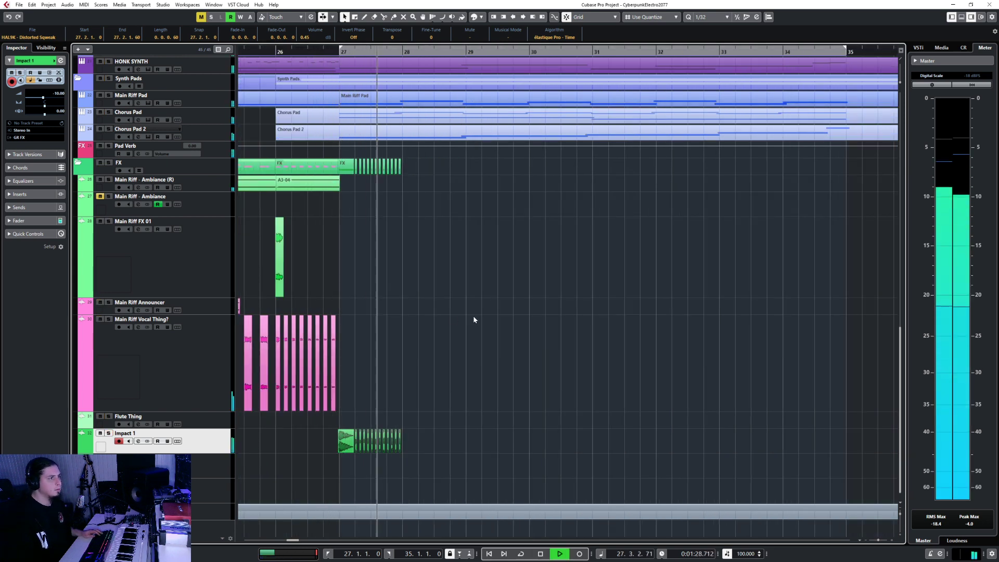
{"action": "key", "text": "space"}
- Shift the opening Distorted Squeak clip slightly later, to start at 26.4.4.90
{"action": "scroll", "coordinate": [362, 420], "scroll_direction": "up", "scroll_amount": 4}
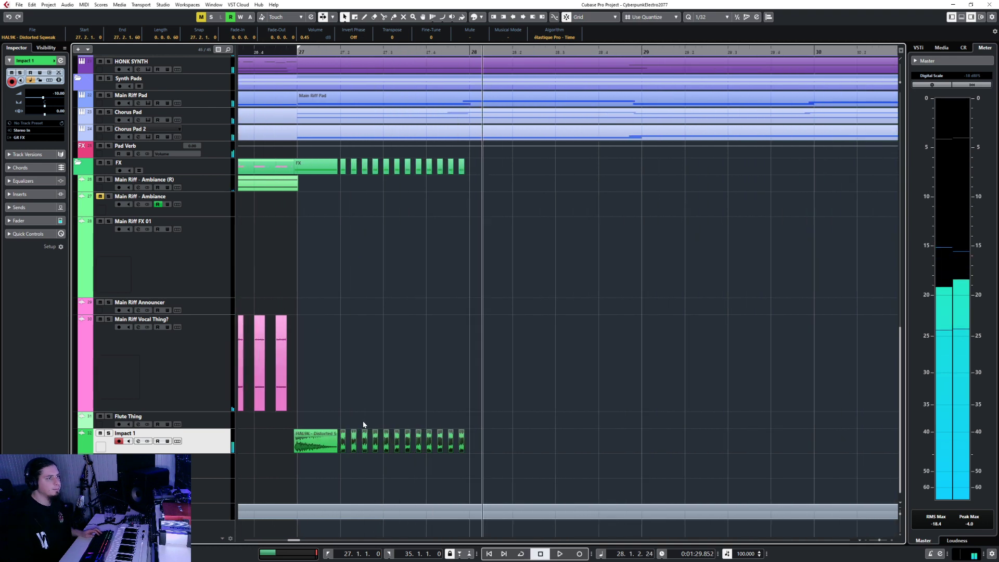
{"action": "scroll", "coordinate": [363, 424], "scroll_direction": "up", "scroll_amount": 1}
{"action": "scroll", "coordinate": [359, 421], "scroll_direction": "up", "scroll_amount": 1}
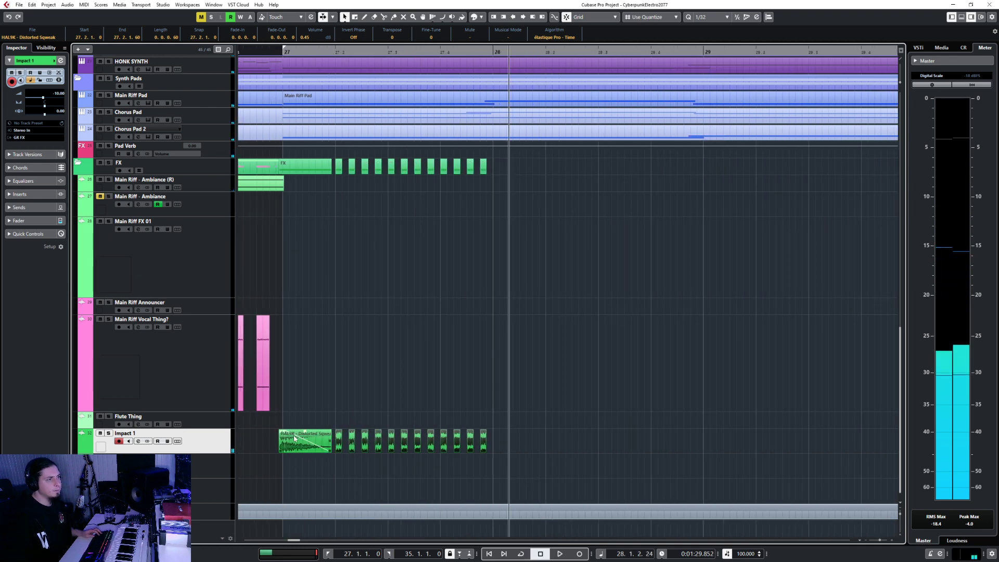
{"action": "scroll", "coordinate": [294, 439], "scroll_direction": "up", "scroll_amount": 5}
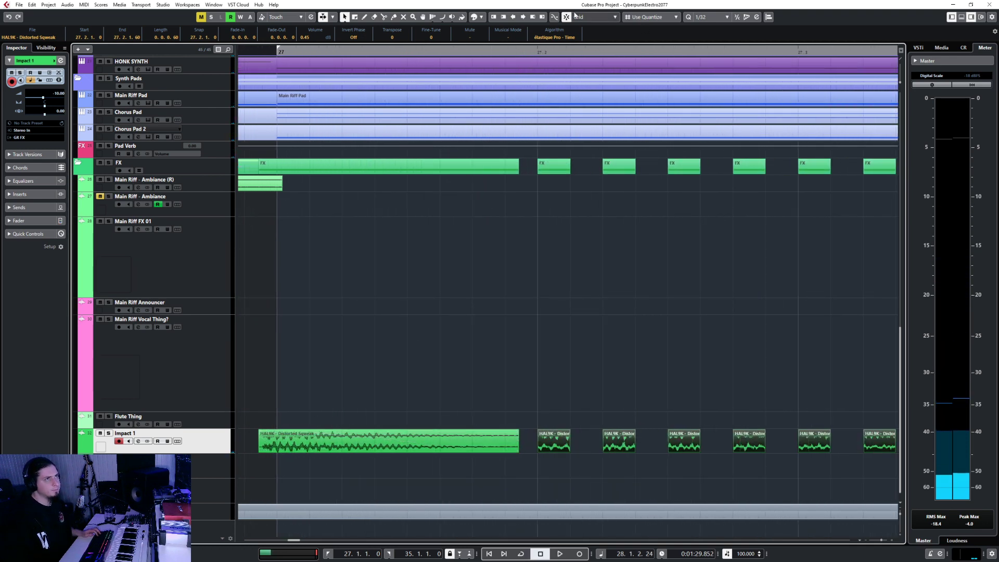
{"action": "mouse_move", "coordinate": [315, 449]}
{"action": "left_mouse_down"}
{"action": "mouse_move", "coordinate": [332, 448]}
{"action": "mouse_move", "coordinate": [319, 448]}
{"action": "mouse_move", "coordinate": [326, 432]}
{"action": "left_mouse_up"}
{"action": "scroll", "coordinate": [286, 437], "scroll_direction": "down", "scroll_amount": 4}
{"action": "scroll", "coordinate": [305, 452], "scroll_direction": "up", "scroll_amount": 3}
{"action": "scroll", "coordinate": [509, 412], "scroll_direction": "down", "scroll_amount": 3}
{"action": "scroll", "coordinate": [578, 425], "scroll_direction": "right", "scroll_amount": 1}
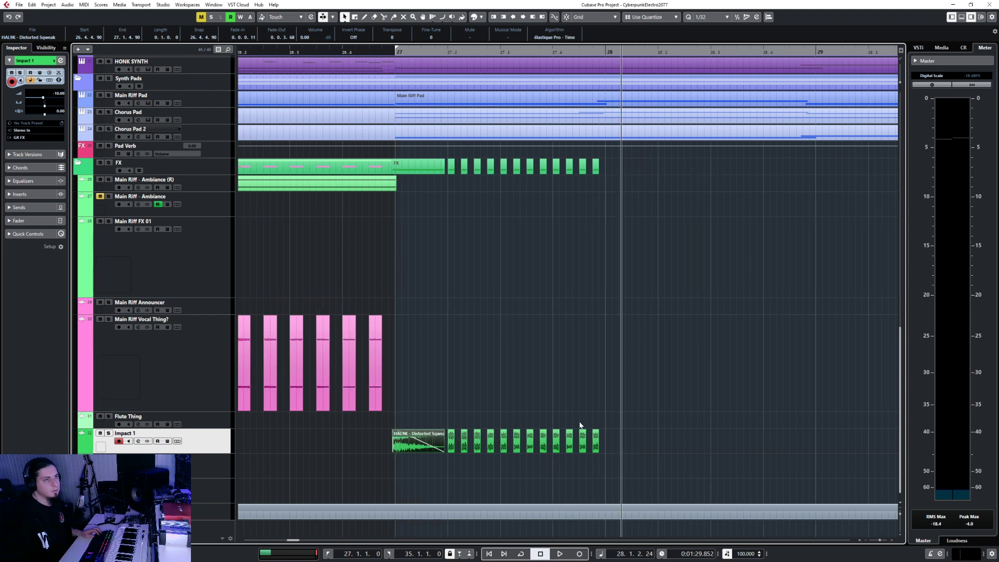
- Select all the short repeats and give each a fade-out spanning nearly its whole length
{"action": "left_click_drag", "start_coordinate": [446, 425], "coordinate": [676, 462]}
{"action": "scroll", "coordinate": [445, 440], "scroll_direction": "up", "scroll_amount": 5}
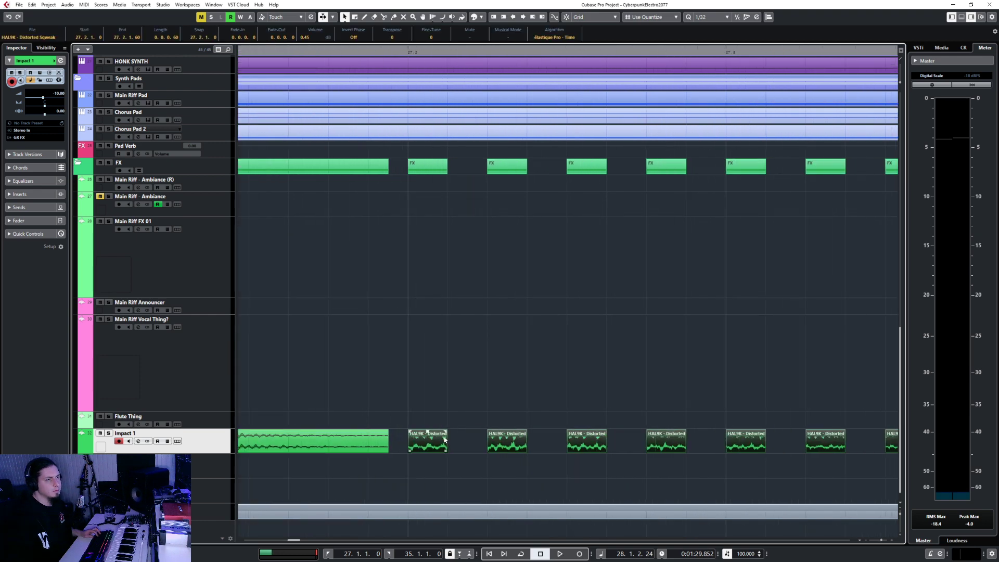
{"action": "left_click_drag", "start_coordinate": [446, 432], "coordinate": [412, 432]}
{"action": "scroll", "coordinate": [418, 398], "scroll_direction": "down", "scroll_amount": 2}
{"action": "scroll", "coordinate": [420, 398], "scroll_direction": "down", "scroll_amount": 2}
{"action": "scroll", "coordinate": [419, 339], "scroll_direction": "down", "scroll_amount": 2}
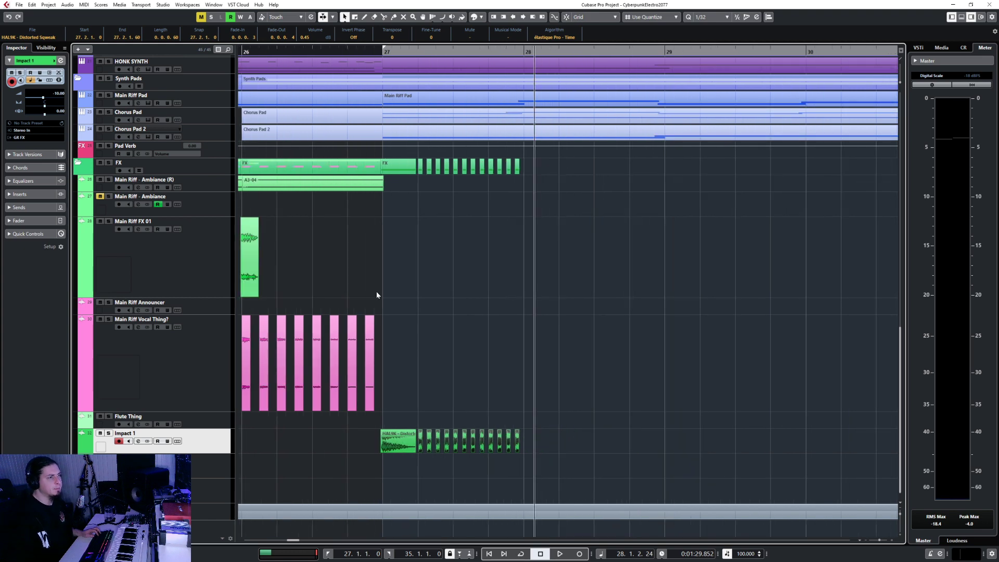
- Delete the long opening Distorted Squeak clip at bar 27 and play the remaining short repeats in the mix
{"action": "left_click_drag", "start_coordinate": [351, 432], "coordinate": [385, 461]}
{"action": "key", "text": "Delete"}
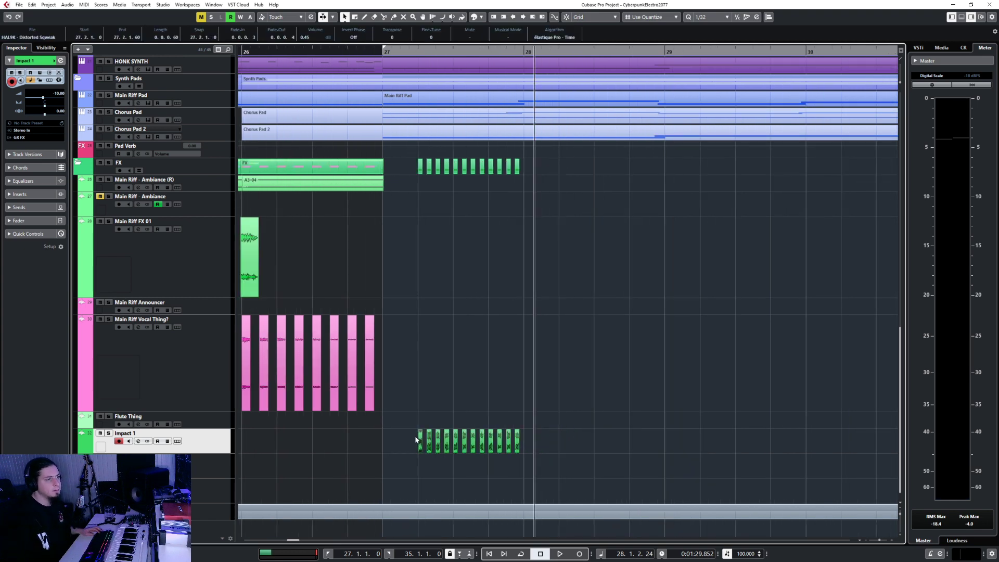
{"action": "scroll", "coordinate": [417, 435], "scroll_direction": "up", "scroll_amount": 3}
{"action": "left_click_drag", "start_coordinate": [278, 58], "coordinate": [278, 51]}
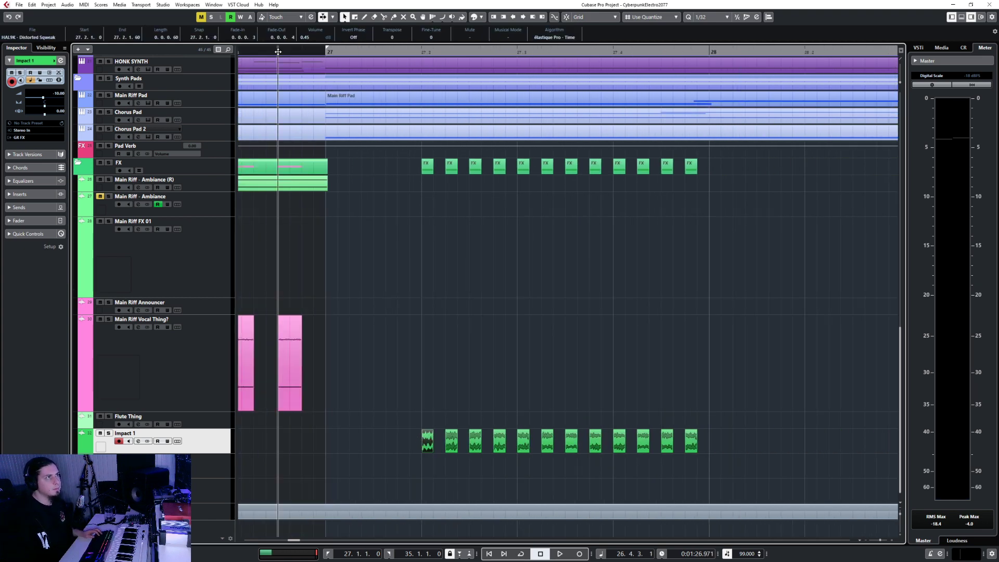
{"action": "key", "text": "space"}
{"action": "scroll", "coordinate": [419, 229], "scroll_direction": "down", "scroll_amount": 1}
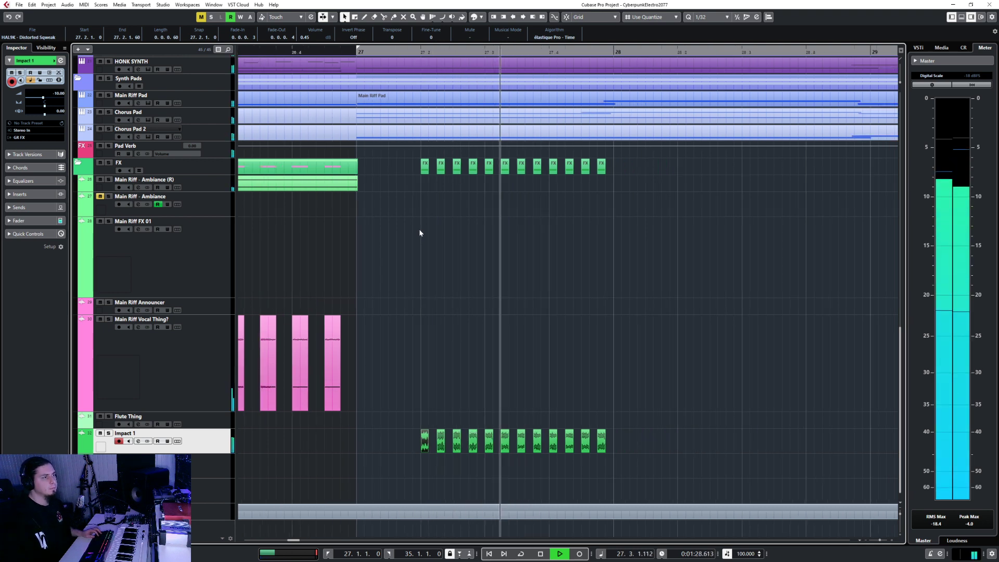
{"action": "scroll", "coordinate": [420, 233], "scroll_direction": "down", "scroll_amount": 2}
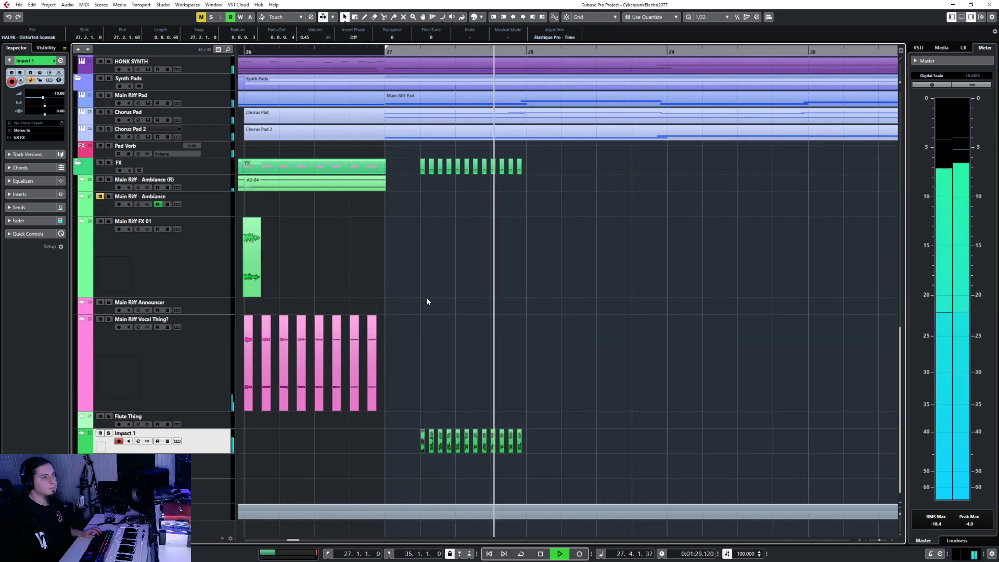
{"action": "key", "text": "space"}
- Set the grid quantize value to 1/8
{"action": "left_click", "coordinate": [705, 18]}
{"action": "left_click", "coordinate": [741, 64]}
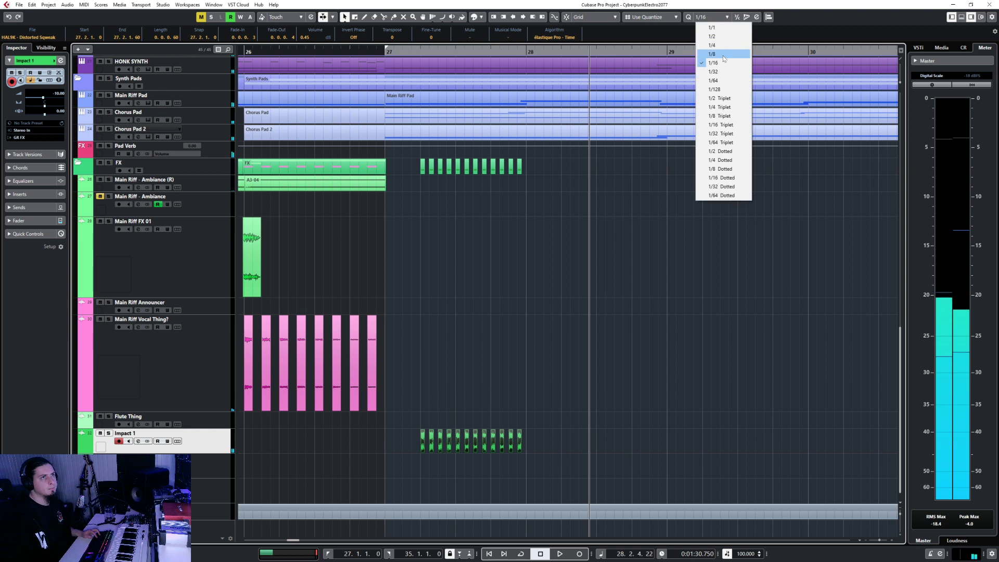
{"action": "left_click", "coordinate": [712, 53]}
- Try to paste copies of the short repeats near the second beat of bars 28, 29 and 30
{"action": "left_click", "coordinate": [561, 50]}
{"action": "key", "text": "ctrl+v"}
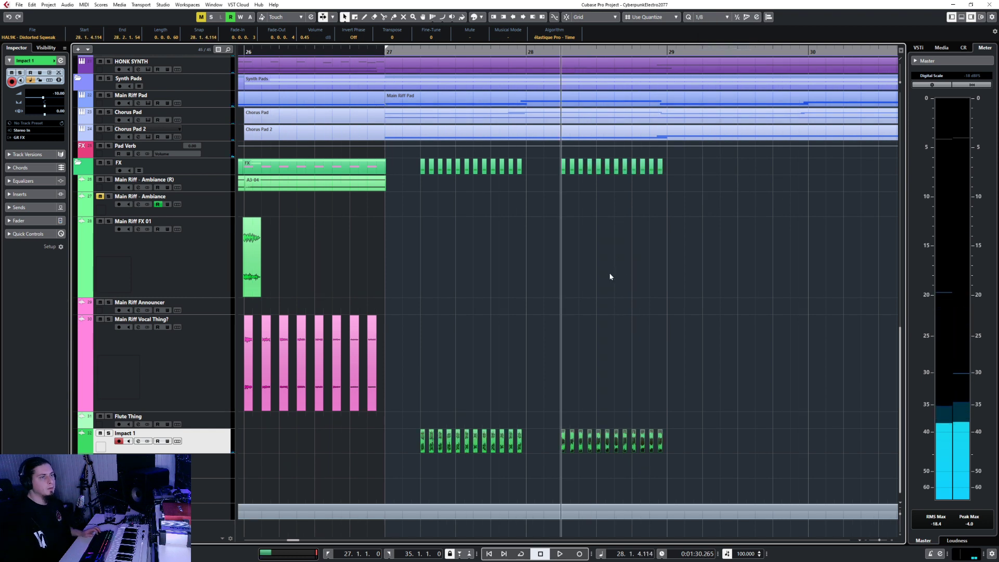
{"action": "key", "text": "ctrl+v"}
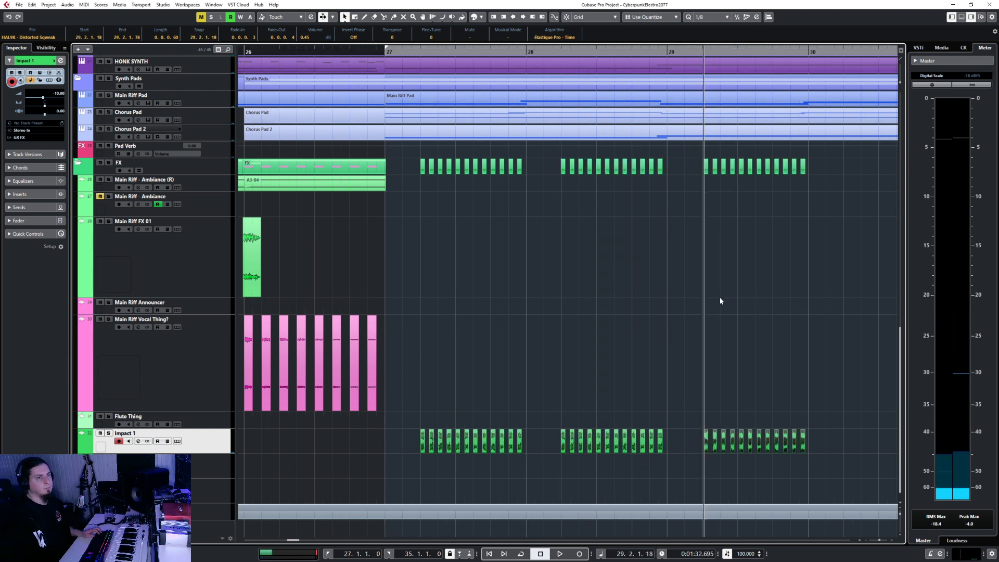
{"action": "scroll", "coordinate": [720, 301], "scroll_direction": "right", "scroll_amount": 5}
{"action": "left_click", "coordinate": [512, 52]}
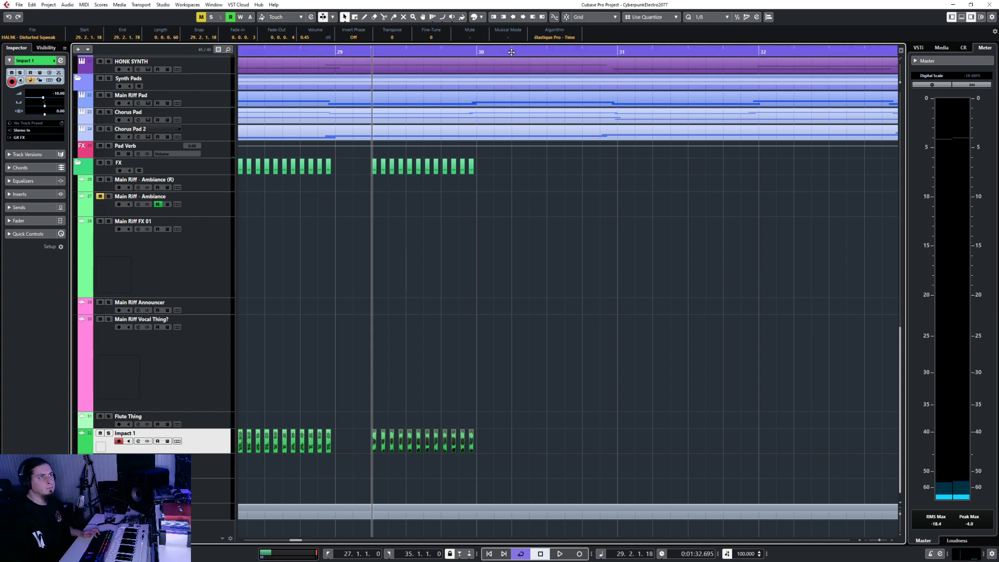
{"action": "left_click", "coordinate": [511, 50]}
{"action": "scroll", "coordinate": [598, 273], "scroll_direction": "down", "scroll_amount": 5}
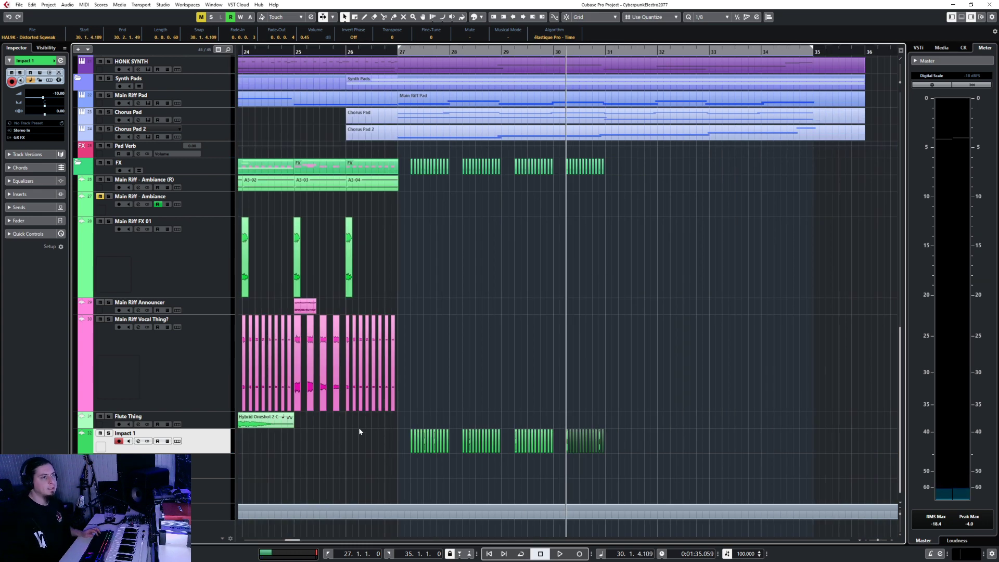
{"action": "left_click", "coordinate": [618, 52]}
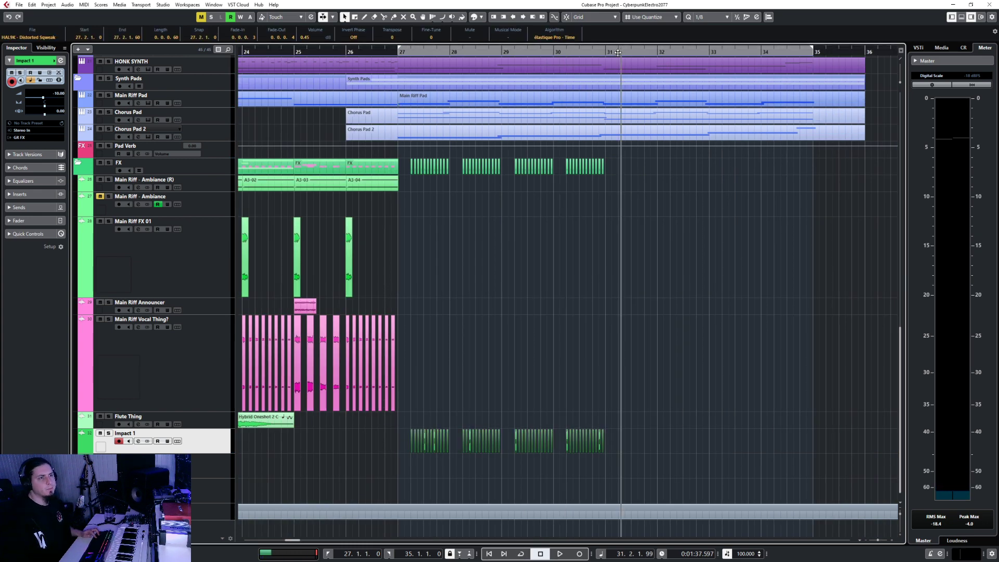
{"action": "left_click", "coordinate": [618, 52]}
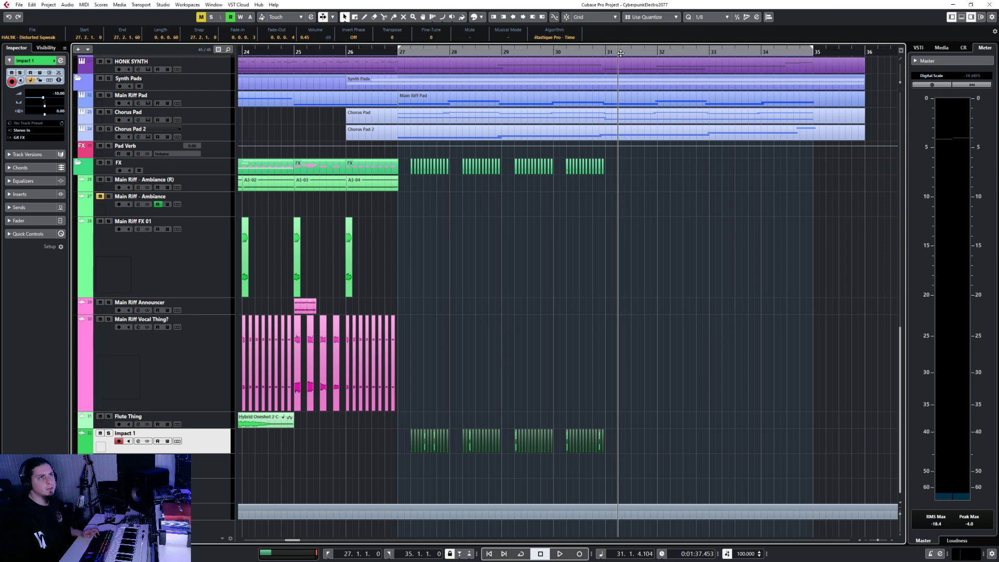
- Turn on snapping and remove the misplaced copies of the repeats from bars 28 to 30
{"action": "left_click", "coordinate": [566, 16]}
{"action": "scroll", "coordinate": [560, 379], "scroll_direction": "up", "scroll_amount": 6}
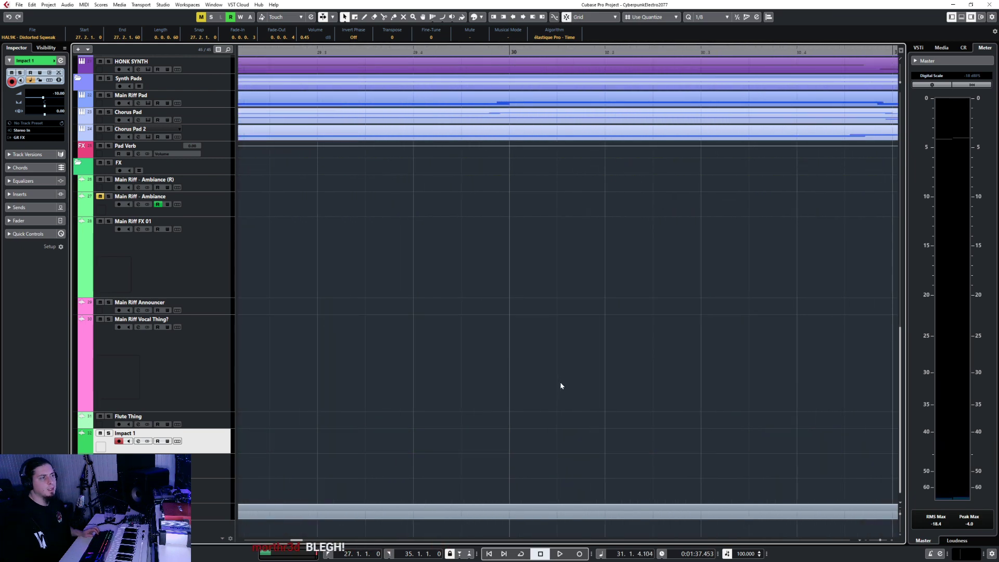
{"action": "scroll", "coordinate": [338, 459], "scroll_direction": "left", "scroll_amount": 2}
{"action": "scroll", "coordinate": [334, 421], "scroll_direction": "down", "scroll_amount": 6}
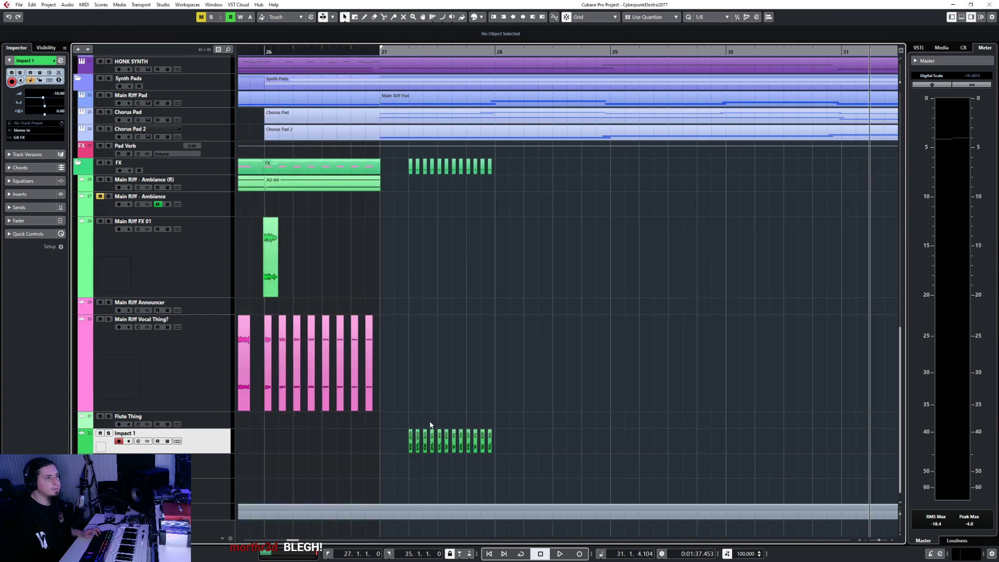
- Copy the bar 27 repeats and paste them on the second beat of bars 28, 29 and 30
{"action": "left_click_drag", "start_coordinate": [397, 460], "coordinate": [570, 411]}
{"action": "left_click", "coordinate": [524, 49]}
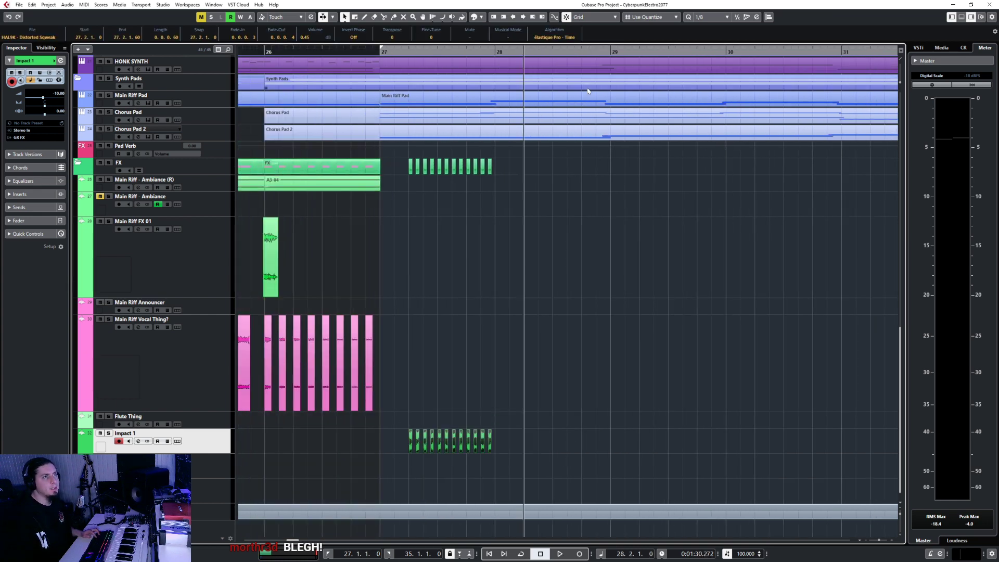
{"action": "key", "text": "ctrl+v"}
{"action": "key", "text": "ctrl+v"}
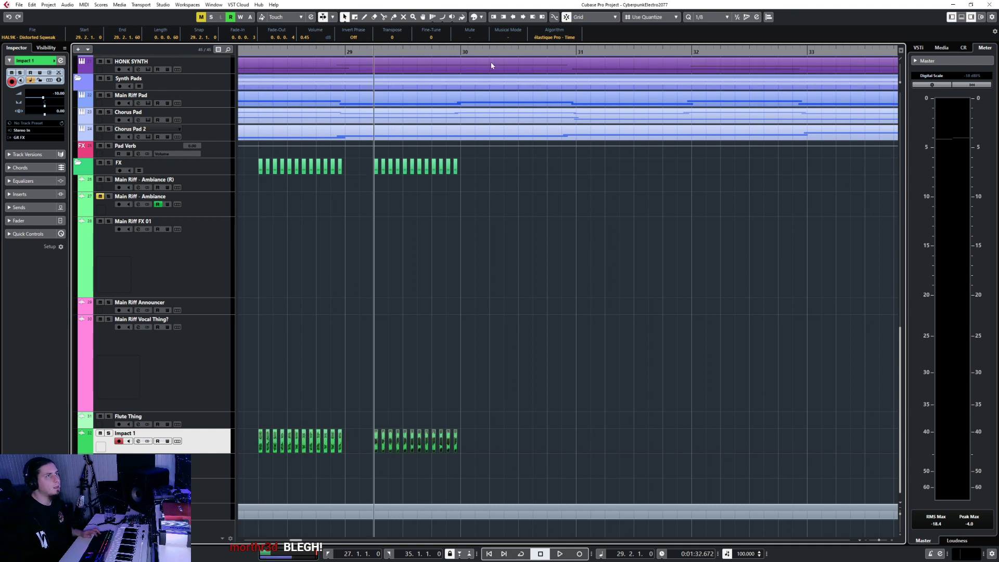
{"action": "left_click", "coordinate": [493, 51]}
{"action": "key", "text": "ctrl+v"}
{"action": "scroll", "coordinate": [587, 398], "scroll_direction": "down", "scroll_amount": 3}
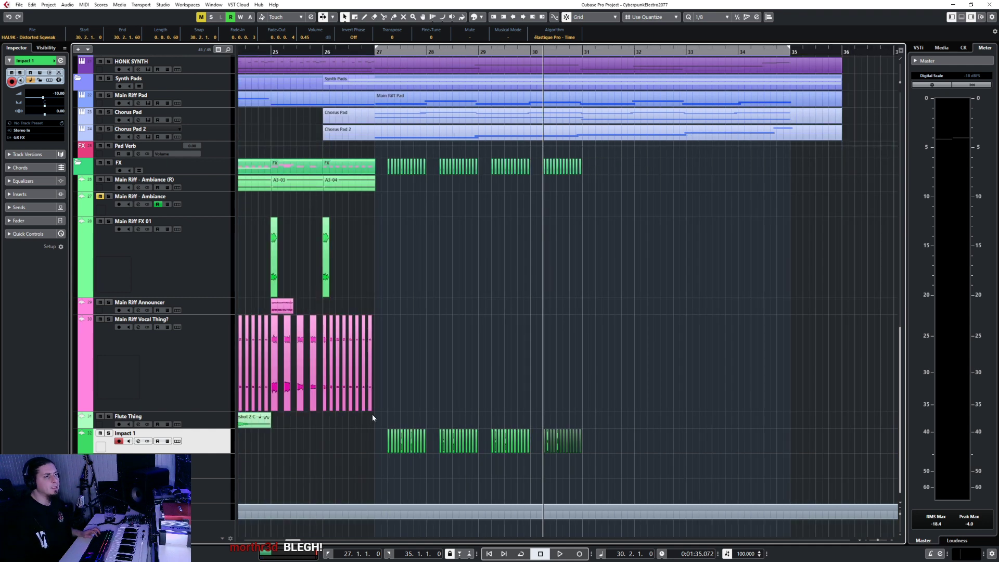
- Copy all four groups of repeats from bars 27 to 30 and paste them at 31.2.1.0
{"action": "left_click_drag", "start_coordinate": [372, 415], "coordinate": [681, 462]}
{"action": "left_click", "coordinate": [596, 50]}
{"action": "key", "text": "ctrl+v"}
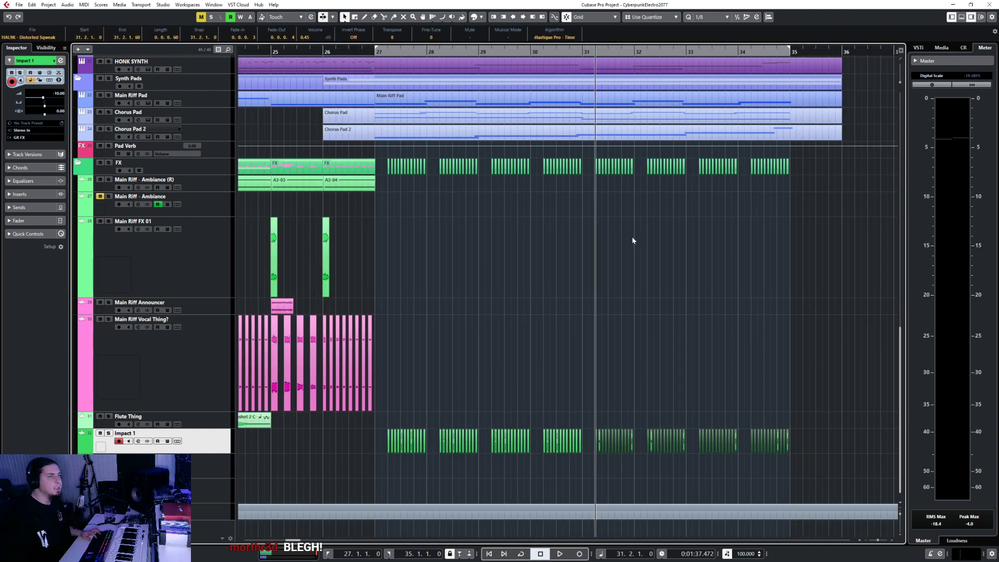
- Enable the first EQ band on the Impact 1 channel as a low cut and raise its cutoff frequency
{"action": "key", "text": "F3"}
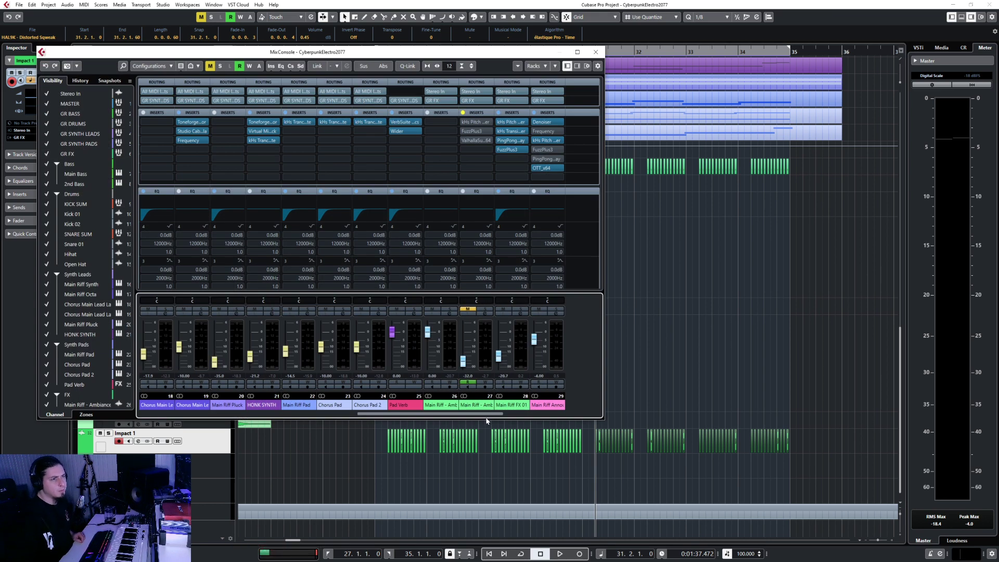
{"action": "scroll", "coordinate": [483, 417], "scroll_direction": "right", "scroll_amount": 6}
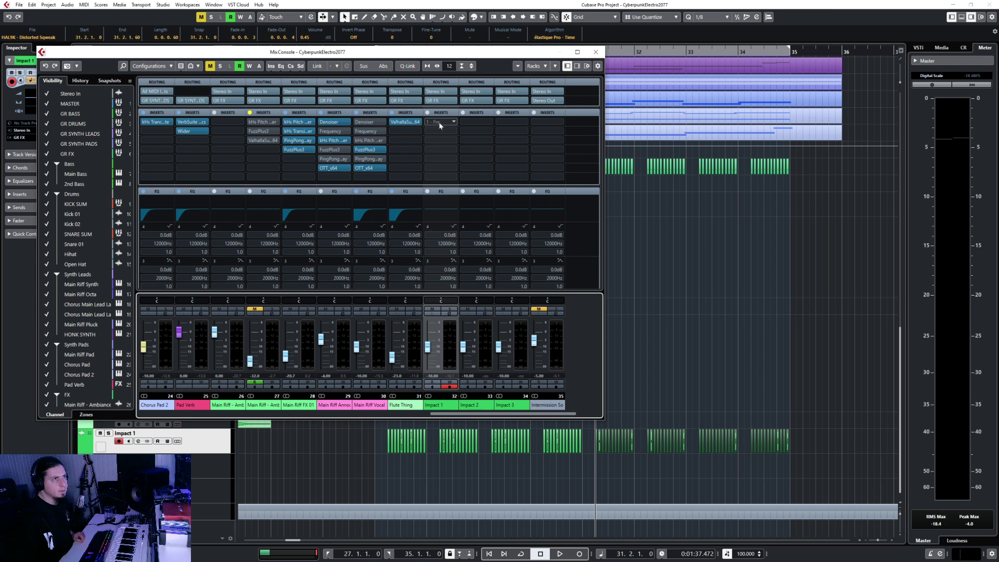
{"action": "left_click", "coordinate": [440, 122]}
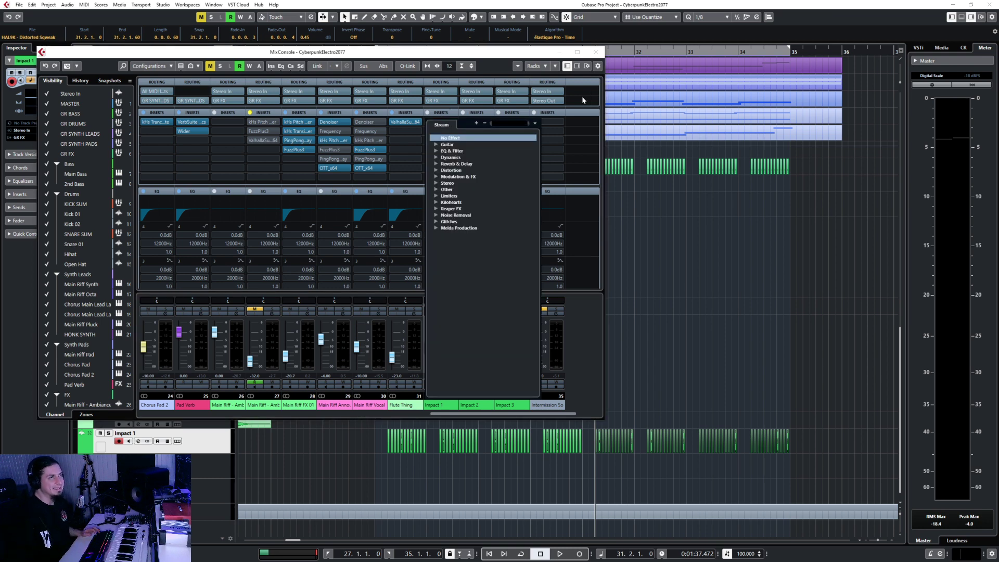
{"action": "key", "text": "Escape"}
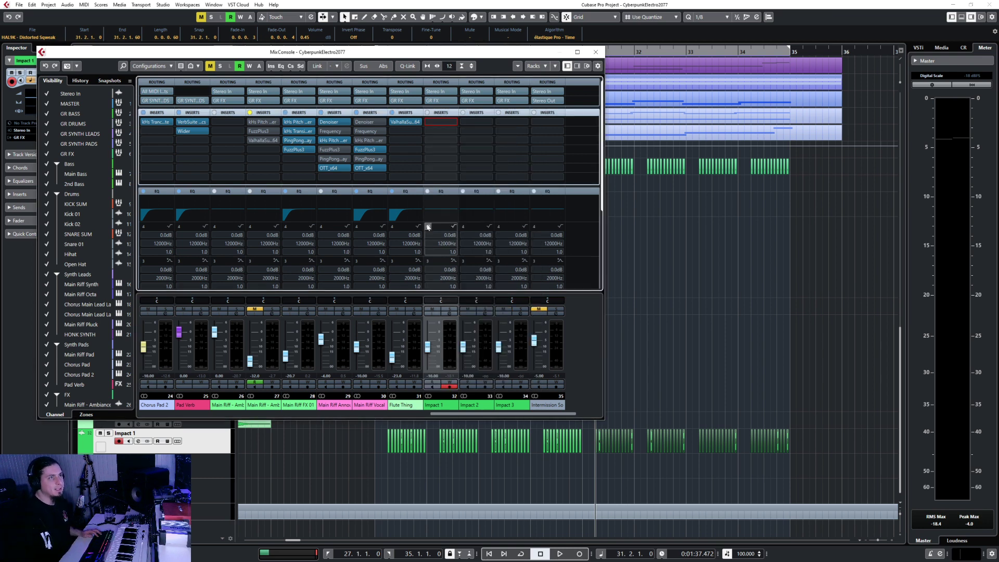
{"action": "left_click_drag", "start_coordinate": [602, 185], "coordinate": [607, 217]}
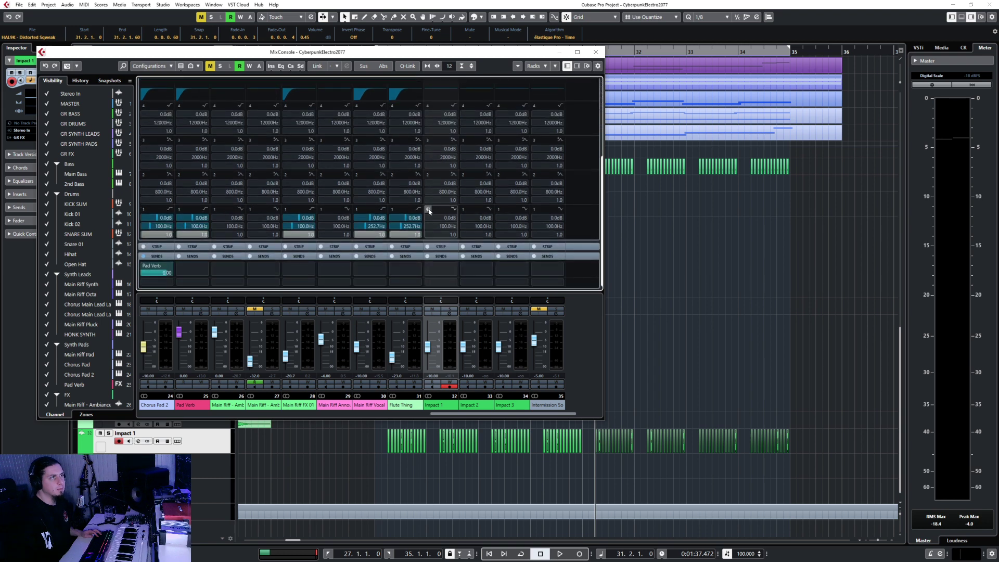
{"action": "left_click", "coordinate": [428, 210]}
{"action": "left_click", "coordinate": [453, 209]}
{"action": "left_click", "coordinate": [462, 235]}
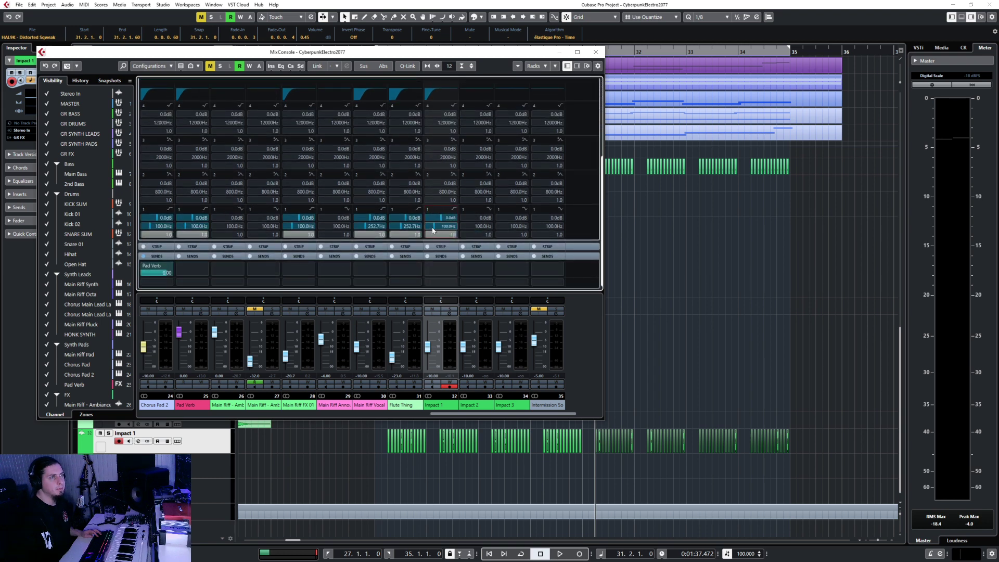
{"action": "left_click_drag", "start_coordinate": [486, 55], "coordinate": [468, 216]}
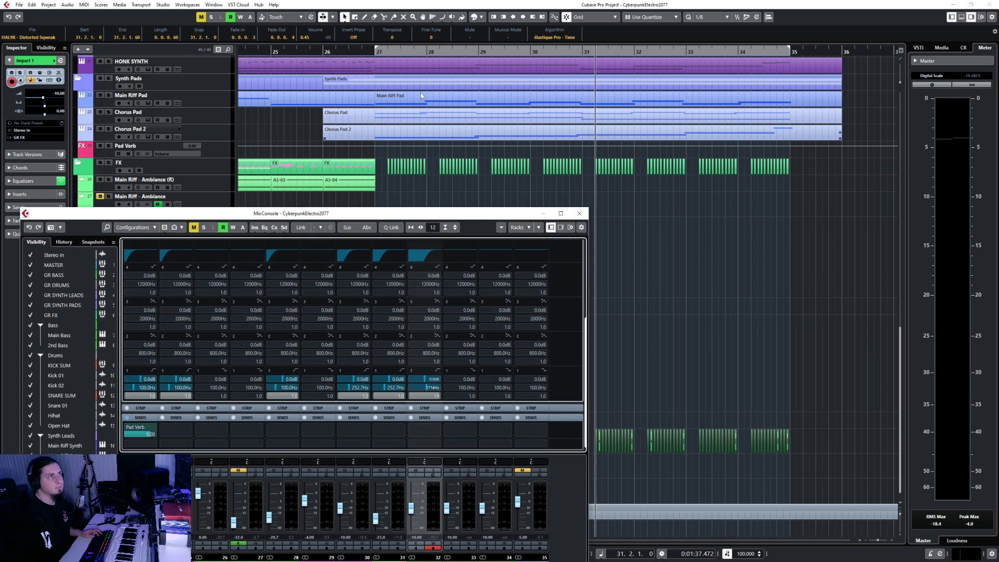
{"action": "key", "text": "F3"}
- Play the stutter pattern from around bar 27 and lower the Impact 1 track volume to -13.9 dB
{"action": "key", "text": "KP_1"}
{"action": "key", "text": "space"}
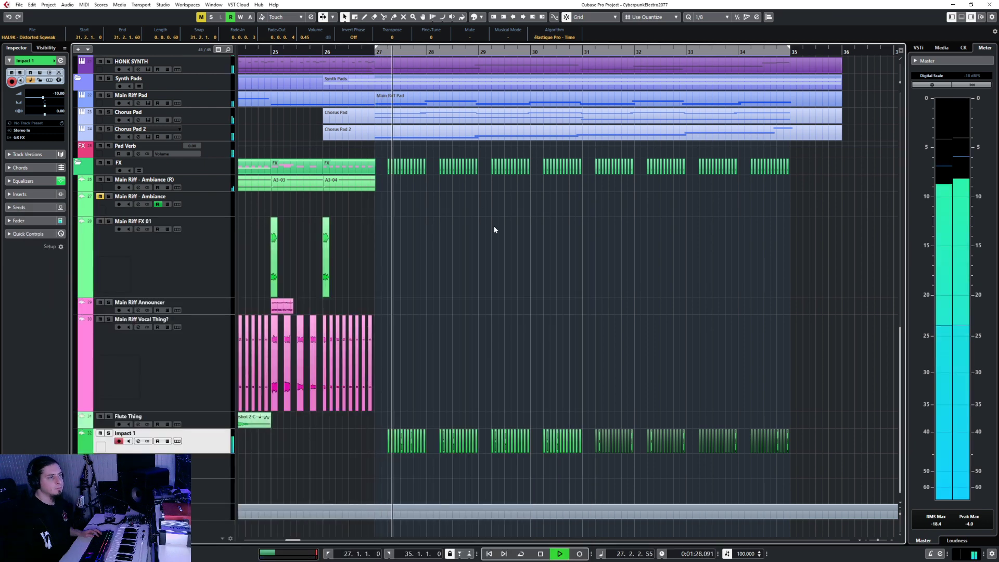
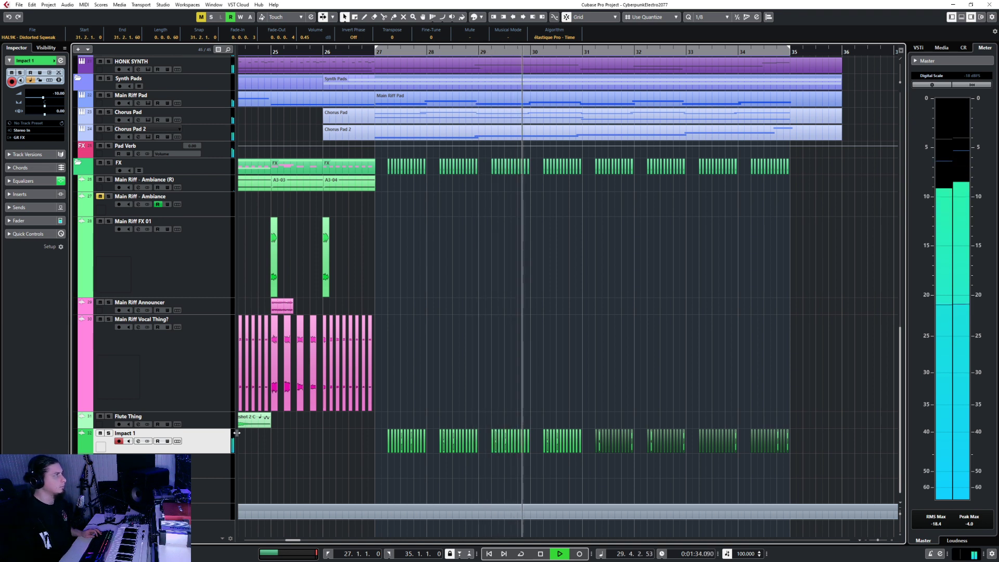
{"action": "key", "text": "s"}
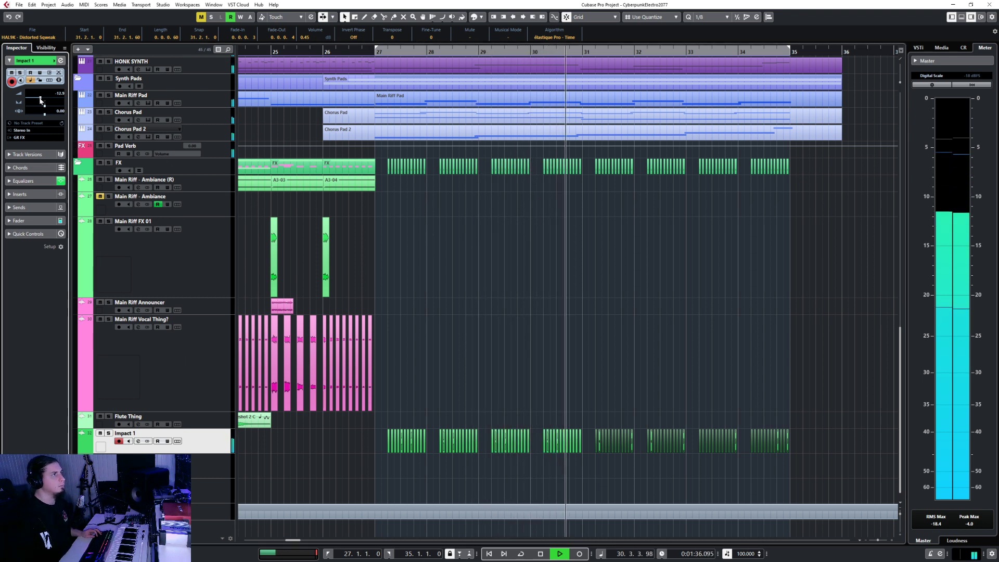
{"action": "left_click_drag", "start_coordinate": [45, 98], "coordinate": [41, 102]}
{"action": "key", "text": "s"}
{"action": "key", "text": "space"}
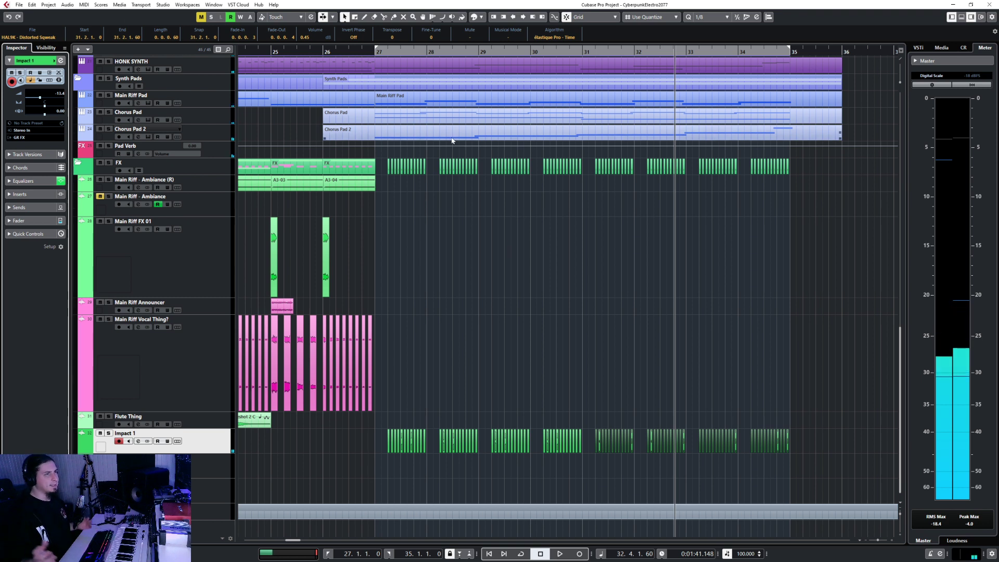
{"action": "left_click", "coordinate": [368, 52]}
{"action": "left_click", "coordinate": [360, 52]}
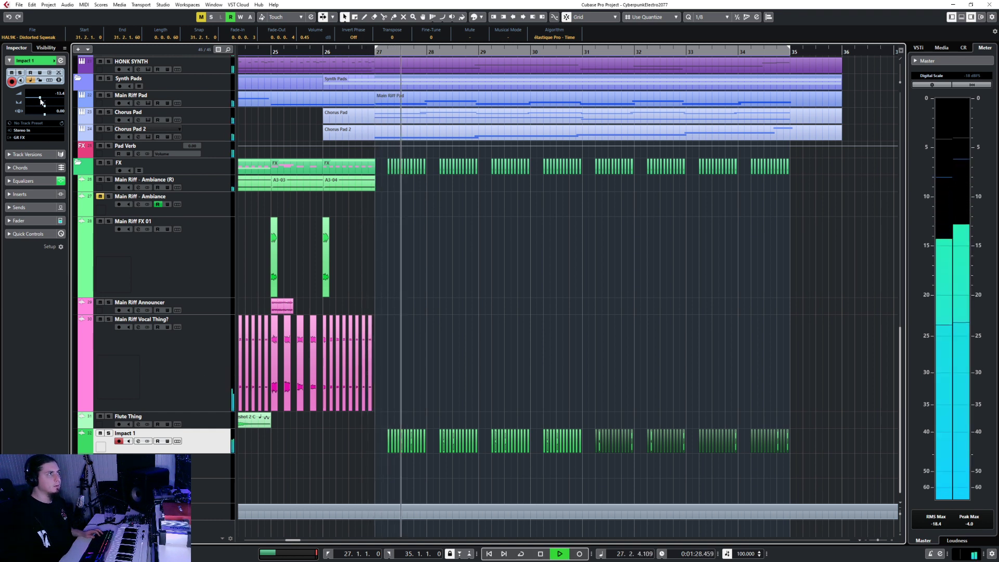
{"action": "left_click_drag", "start_coordinate": [41, 101], "coordinate": [40, 100]}
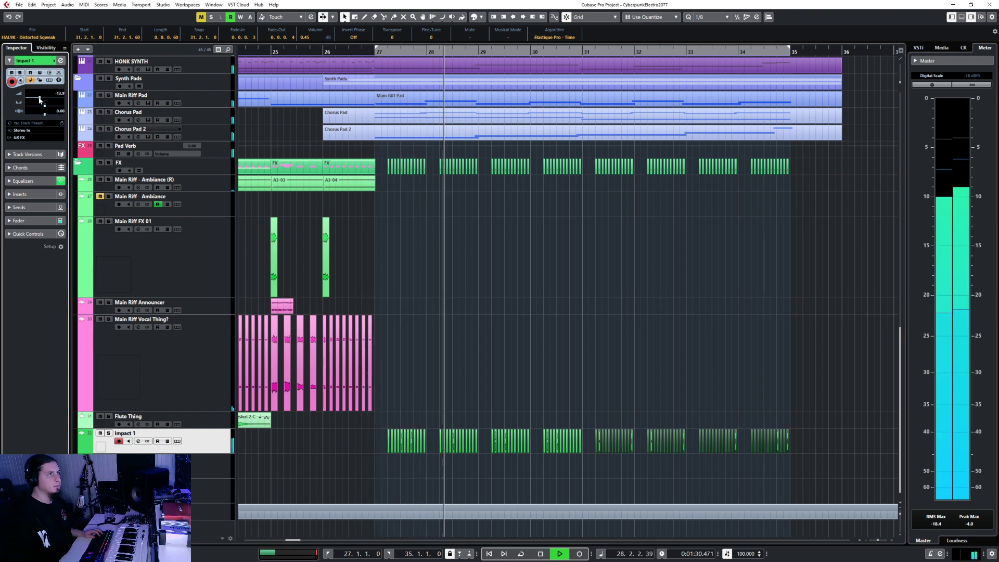
- Solo the Impact 1 track and add kHs Pitch Shifter to its first insert slot
{"action": "key", "text": "s"}
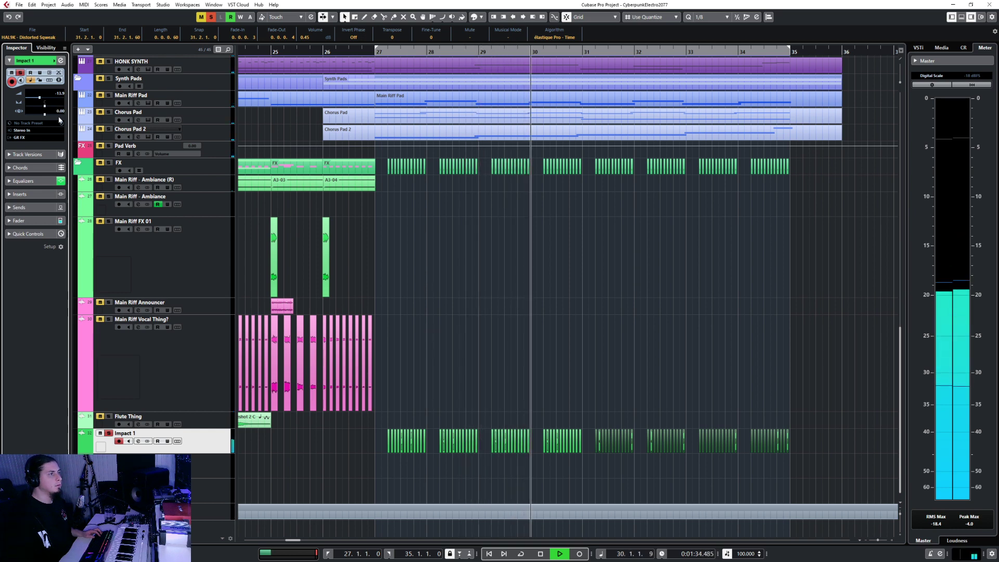
{"action": "key", "text": "space"}
{"action": "key", "text": "F3"}
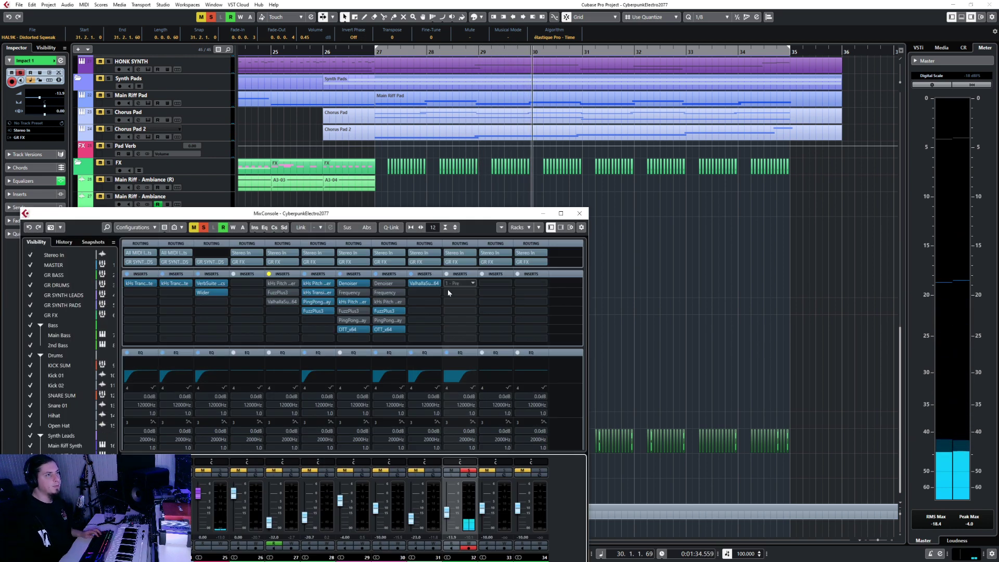
{"action": "left_click", "coordinate": [473, 284]}
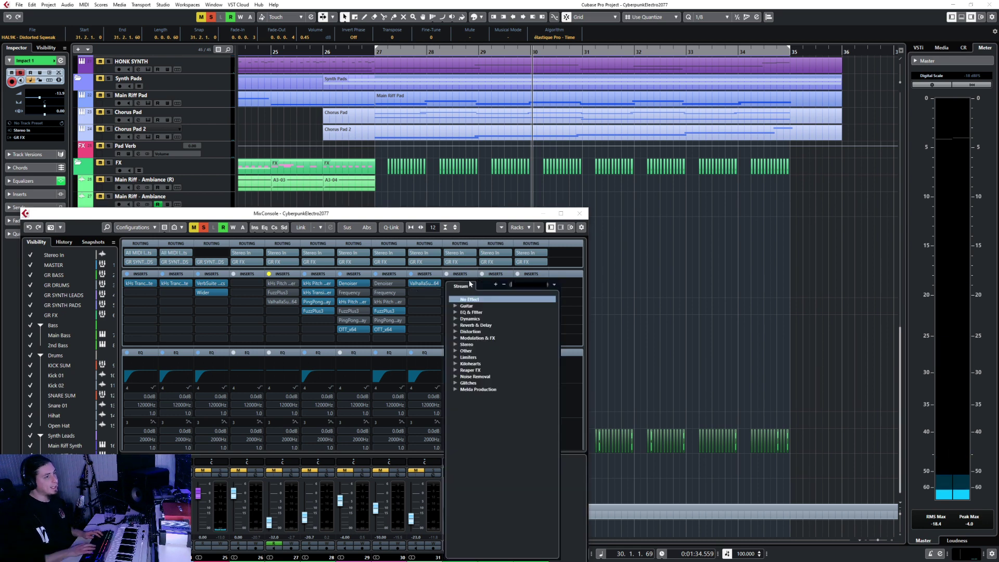
{"action": "type", "text": "pitch"}
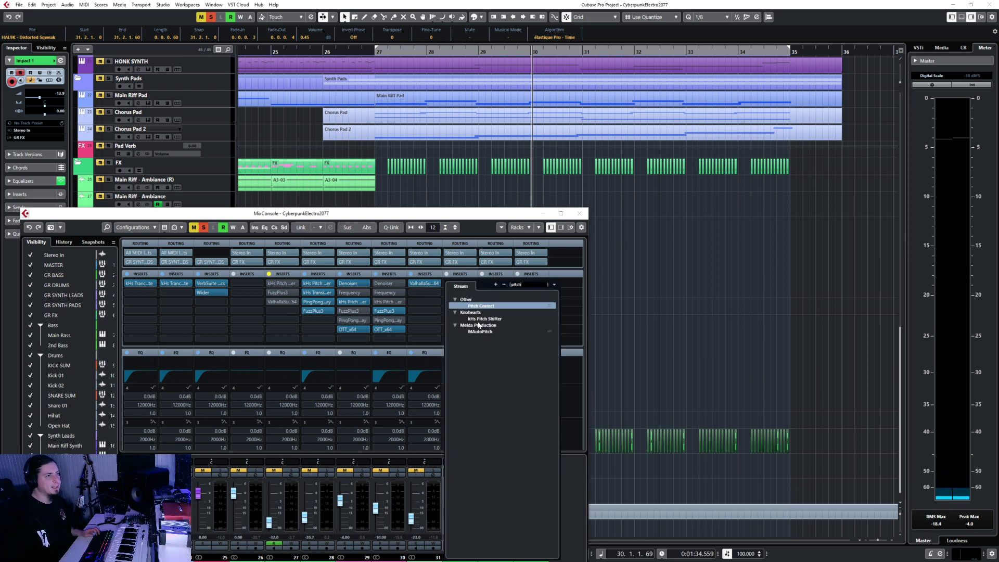
{"action": "left_click", "coordinate": [474, 318]}
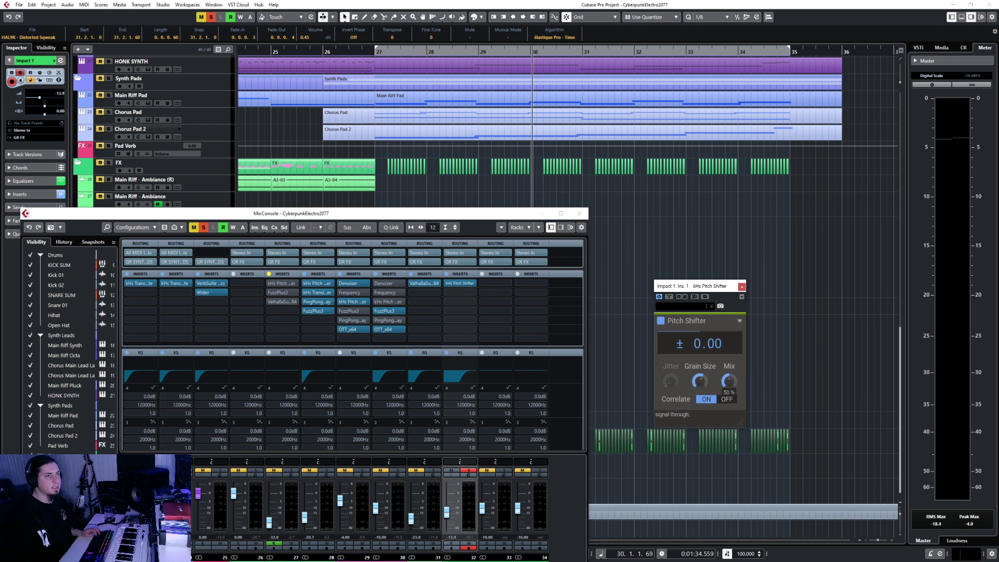
- Close the MixConsole and Pitch Shifter windows and try placing a volume automation point at 27.2.1.0 on Impact 1
{"action": "left_click", "coordinate": [579, 213]}
{"action": "left_click", "coordinate": [743, 287]}
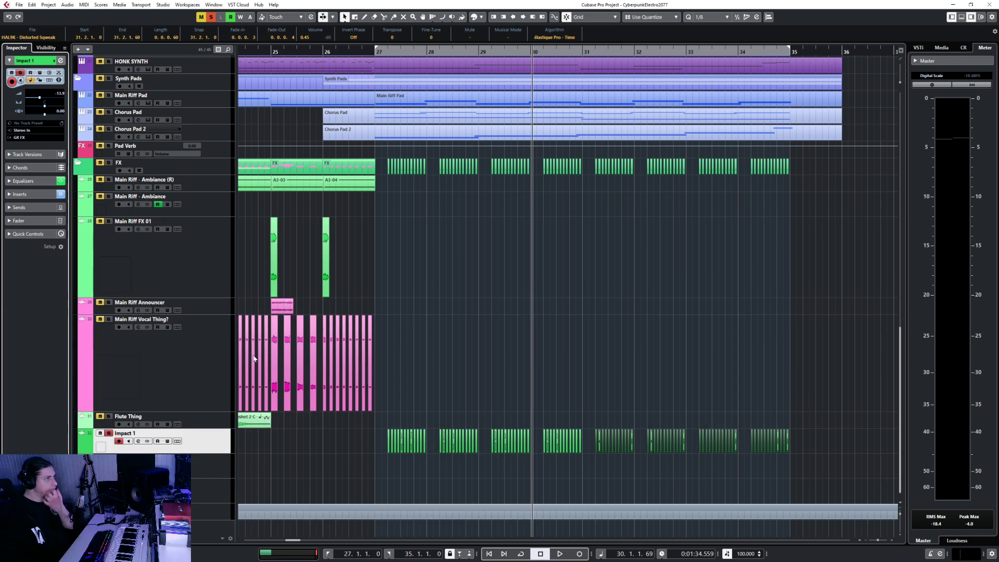
{"action": "scroll", "coordinate": [397, 485], "scroll_direction": "up", "scroll_amount": 5}
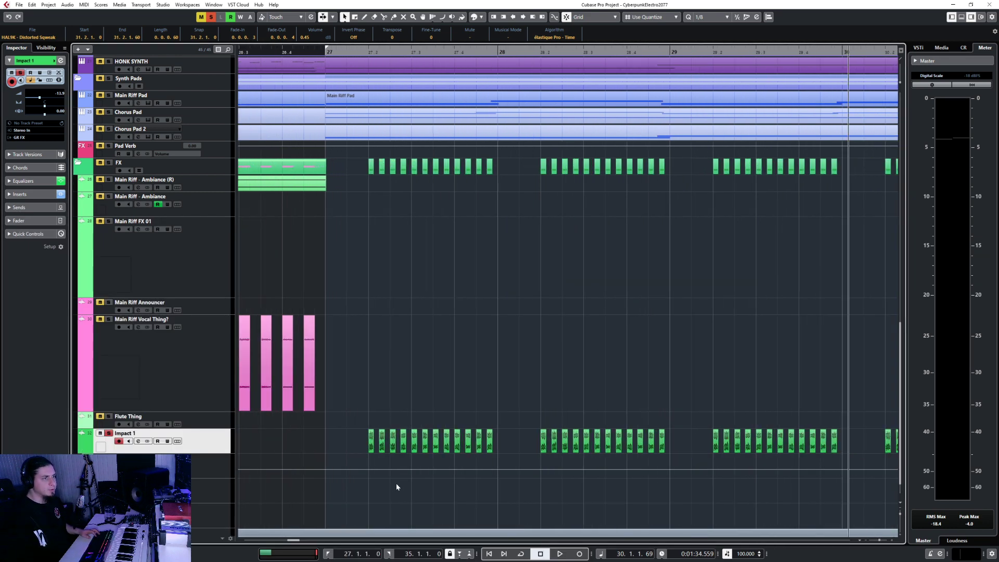
{"action": "left_click", "coordinate": [360, 472]}
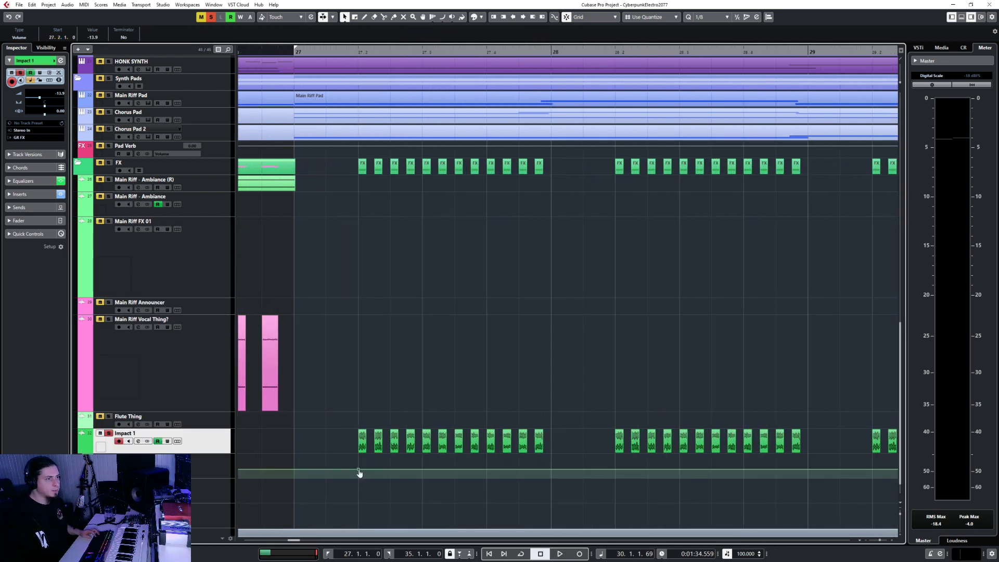
{"action": "left_click", "coordinate": [220, 464]}
- Assign the Impact 1 automation lane to the Pitch parameter of the kHs Pitch Shifter insert
{"action": "left_click", "coordinate": [154, 460]}
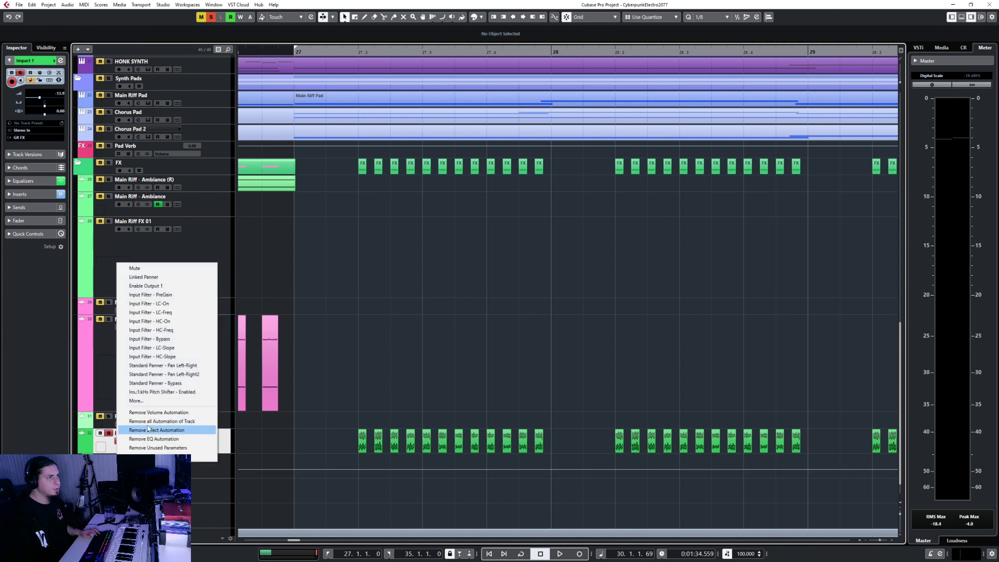
{"action": "left_click", "coordinate": [153, 400]}
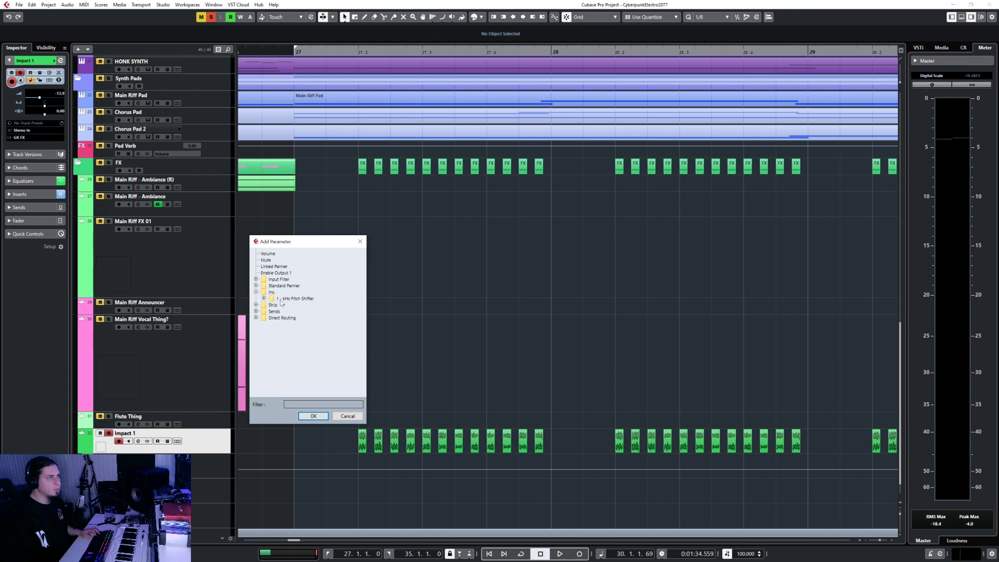
{"action": "key", "text": "Return"}
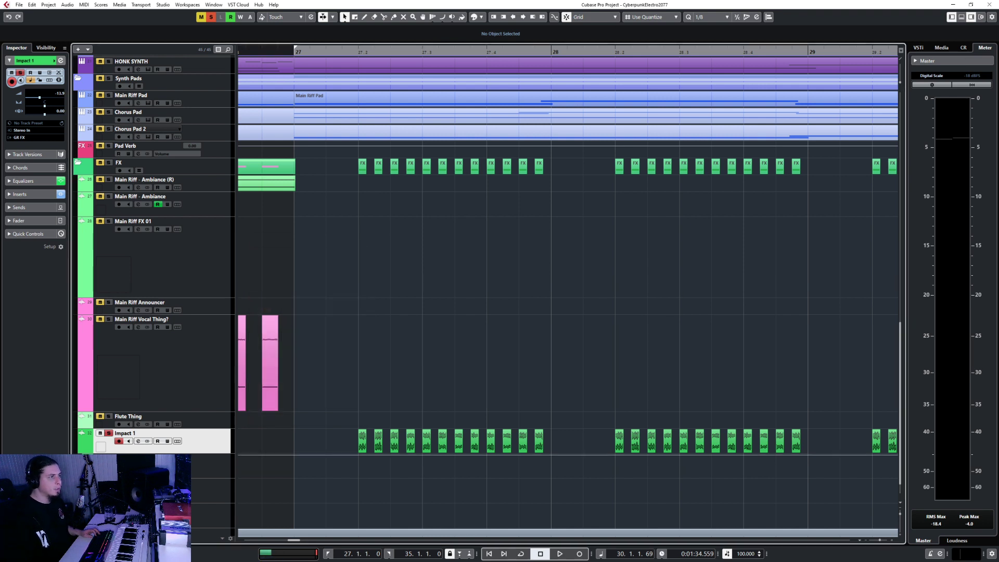
{"action": "left_click", "coordinate": [154, 460]}
{"action": "left_click", "coordinate": [153, 399]}
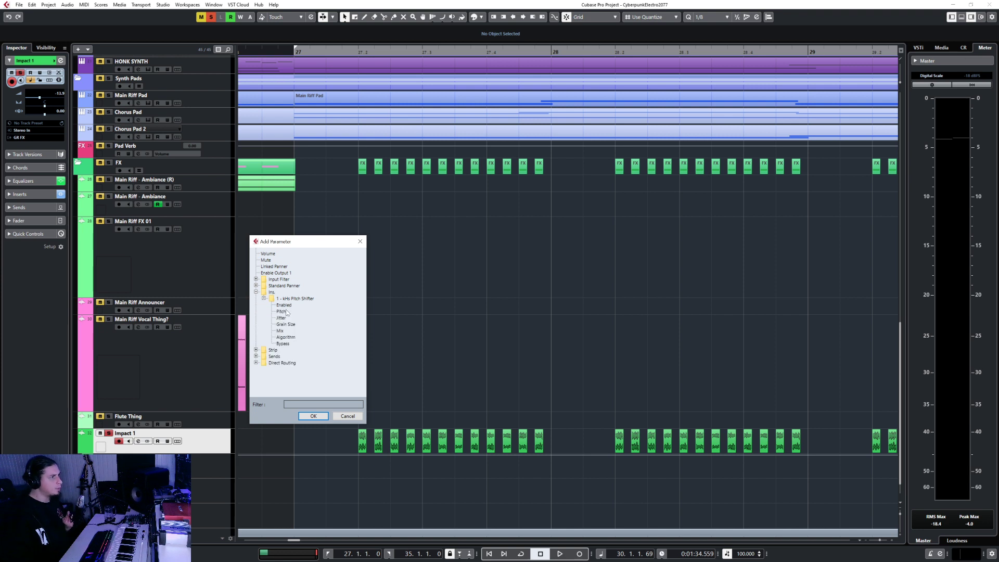
{"action": "key", "text": "Return"}
- Draw a pitch automation ramp from 50.00 at 27.2.1.0 to 55.17 just before bar 28, and make the lane taller
{"action": "left_click", "coordinate": [359, 467]}
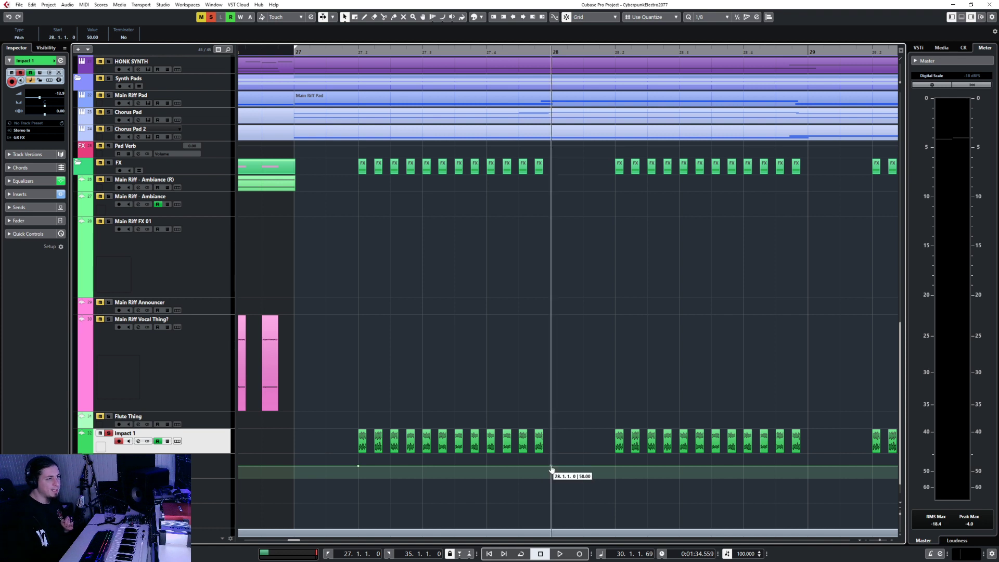
{"action": "left_click_drag", "start_coordinate": [543, 468], "coordinate": [550, 463]}
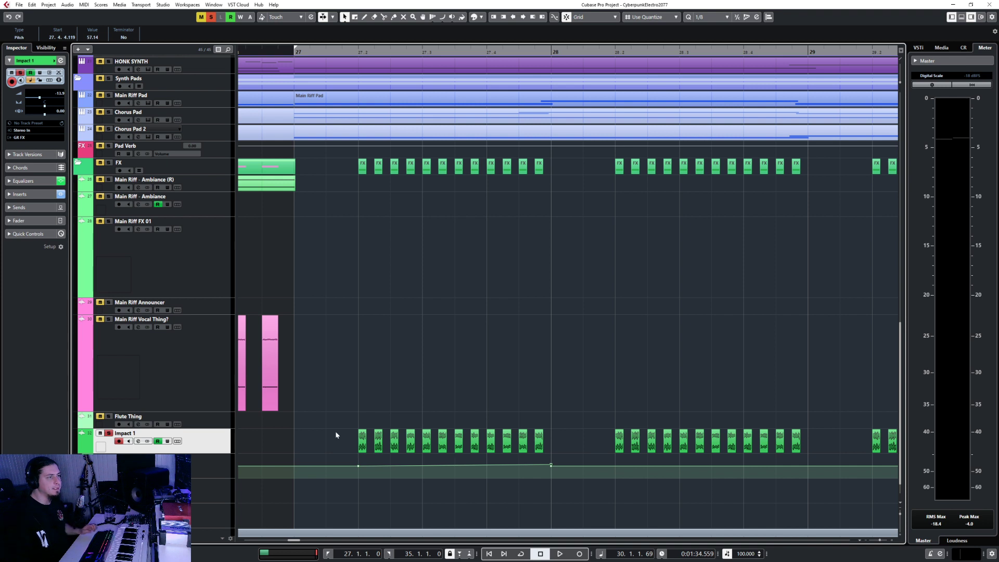
{"action": "left_click", "coordinate": [210, 482]}
{"action": "key", "text": "Up"}
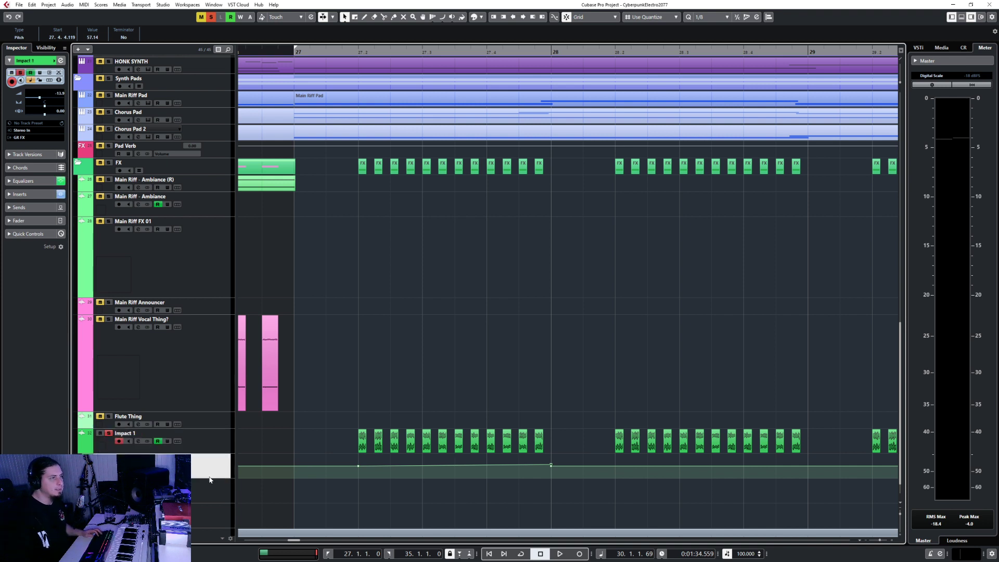
{"action": "left_click_drag", "start_coordinate": [207, 476], "coordinate": [211, 524]}
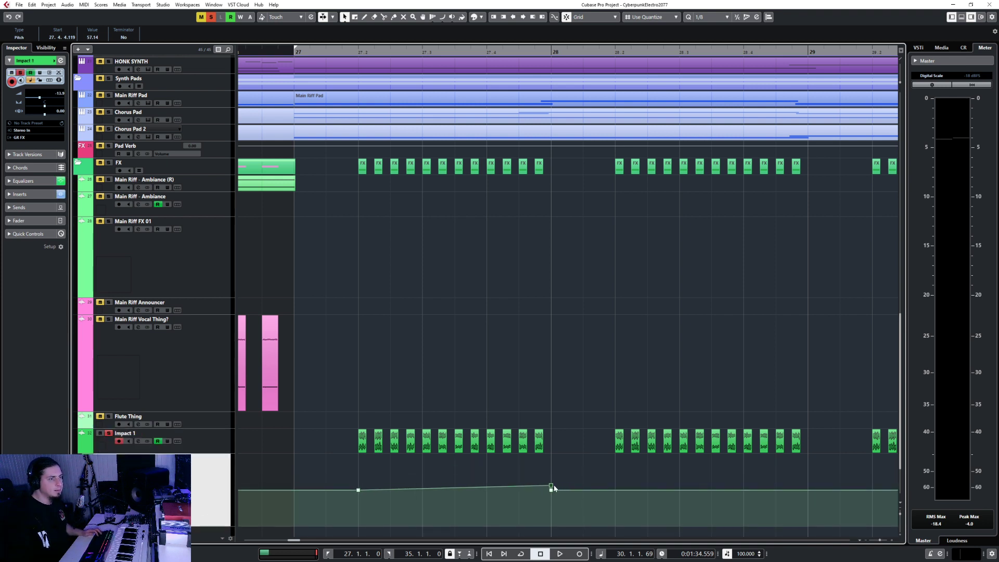
- Copy the bar 27 pitch ramp and paste it at 28.2.1.0, 29.2.1.0 and 30.2.1.0
{"action": "scroll", "coordinate": [481, 484], "scroll_direction": "down", "scroll_amount": 3}
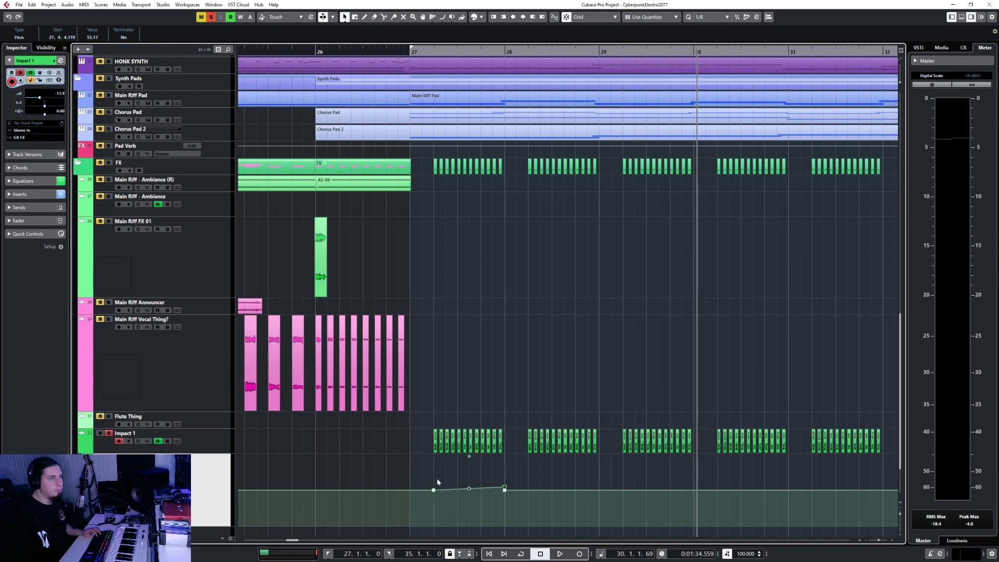
{"action": "left_click_drag", "start_coordinate": [430, 475], "coordinate": [538, 506]}
{"action": "left_click", "coordinate": [530, 51]}
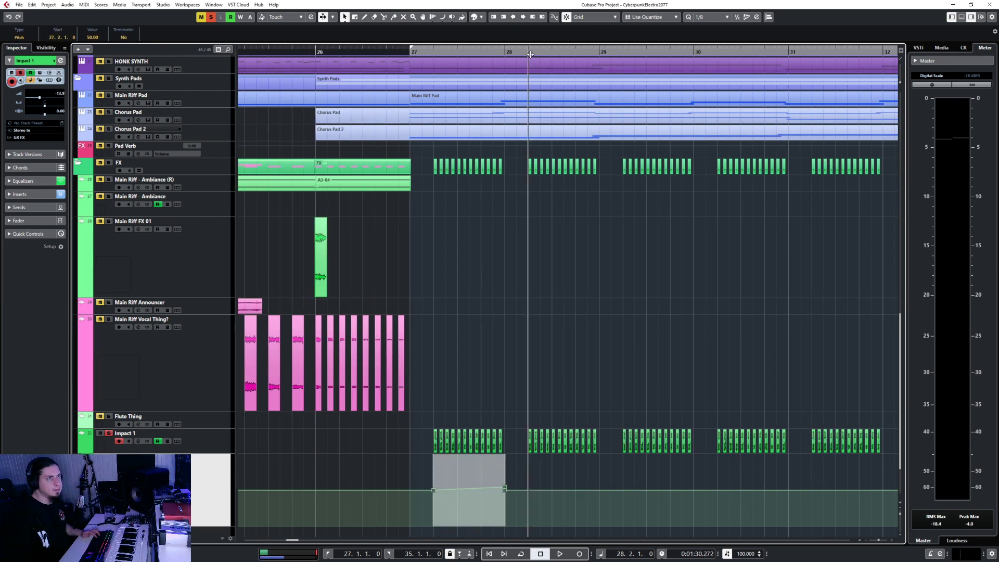
{"action": "key", "text": "ctrl+v"}
{"action": "left_click", "coordinate": [624, 52]}
{"action": "key", "text": "ctrl+v"}
{"action": "scroll", "coordinate": [657, 371], "scroll_direction": "right", "scroll_amount": 2}
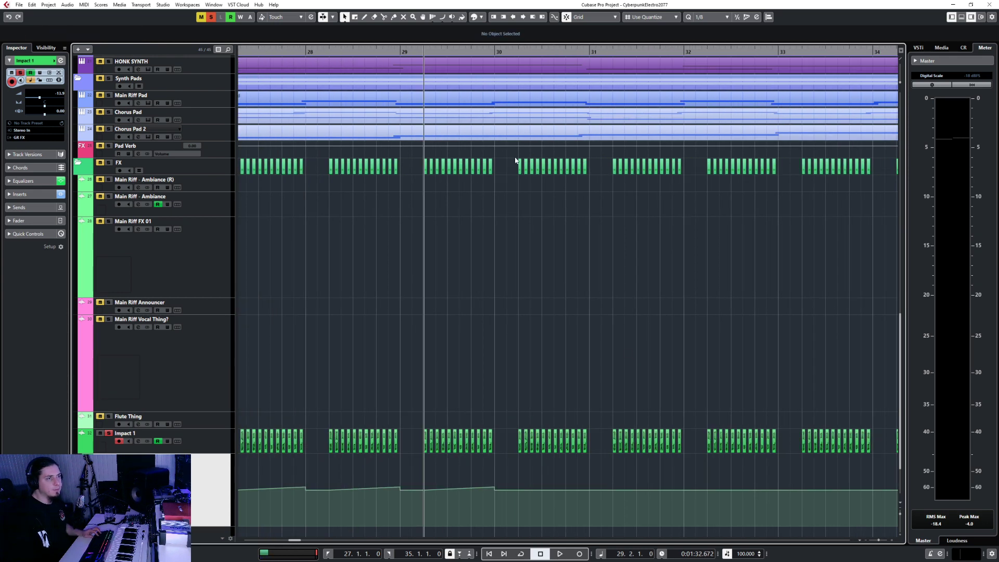
{"action": "left_click", "coordinate": [518, 51]}
{"action": "key", "text": "ctrl+v"}
- Paste the copied pitch ramp at 31.2.1.0, 32.2.1.0, 33.2.1.0 and 34.2.1.0
{"action": "scroll", "coordinate": [596, 339], "scroll_direction": "right", "scroll_amount": 2}
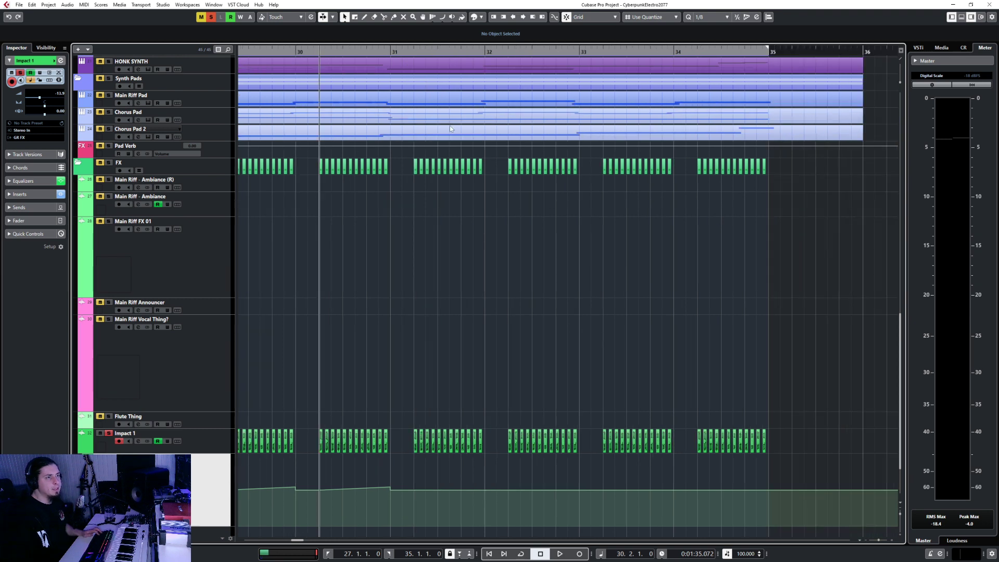
{"action": "left_click", "coordinate": [416, 51]}
{"action": "key", "text": "ctrl+v"}
{"action": "left_click", "coordinate": [509, 52]}
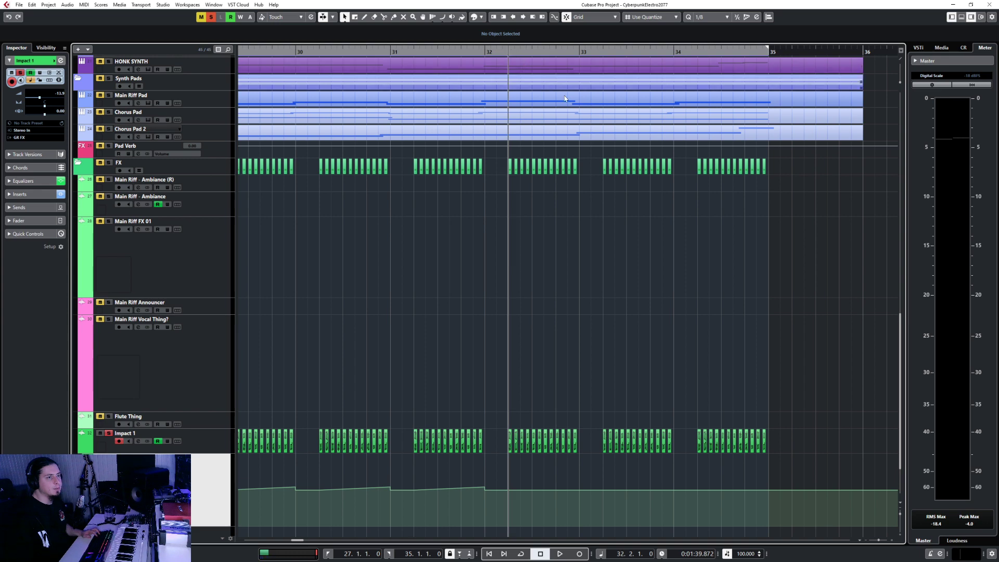
{"action": "key", "text": "ctrl+v"}
{"action": "left_click", "coordinate": [602, 51]}
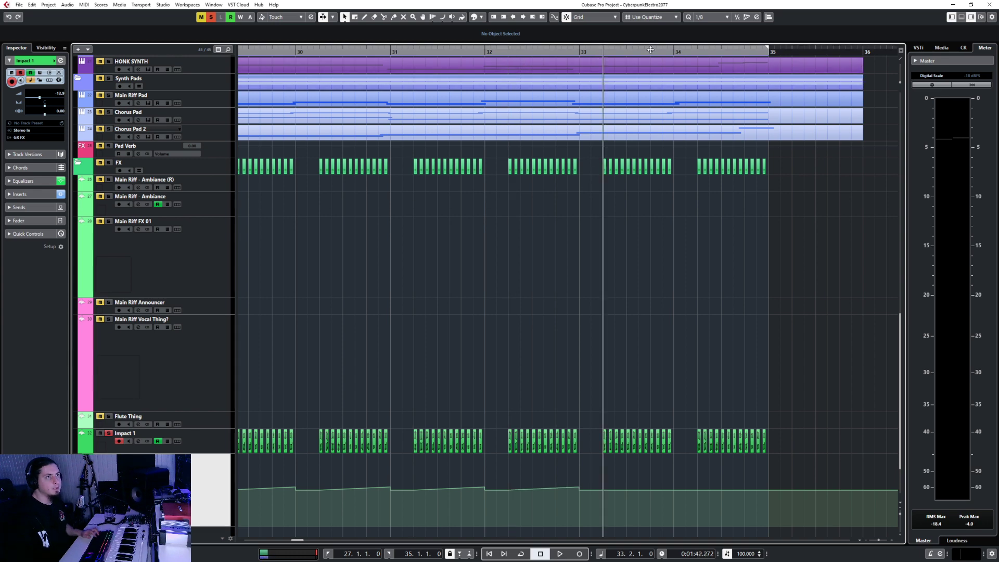
{"action": "left_click", "coordinate": [693, 51]}
- Play from just before bar 27, compare Impact 1 soloed and in the mix, and lower its volume to -20.0 dB
{"action": "scroll", "coordinate": [556, 348], "scroll_direction": "down", "scroll_amount": 3}
{"action": "scroll", "coordinate": [513, 101], "scroll_direction": "left", "scroll_amount": 3}
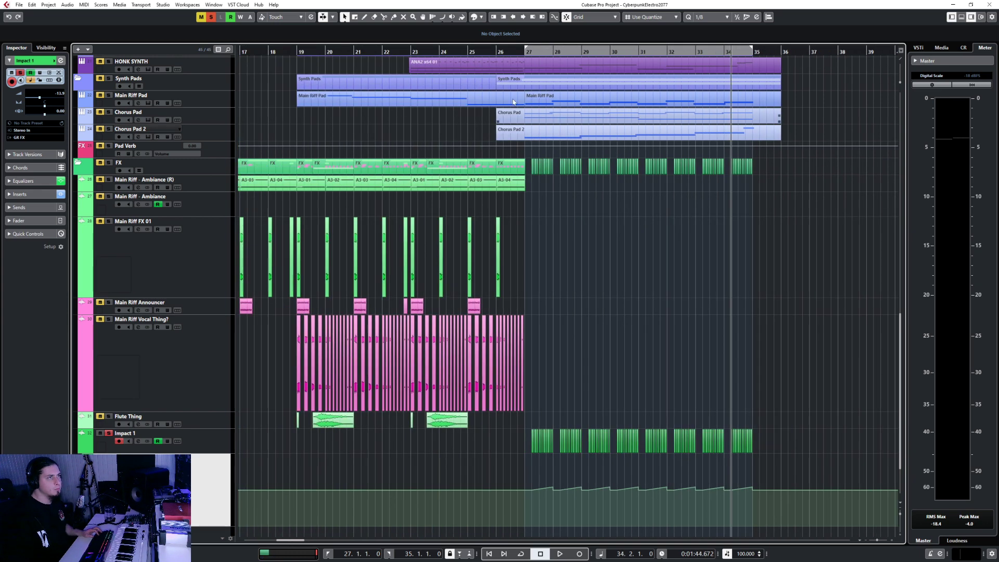
{"action": "left_click", "coordinate": [515, 50]}
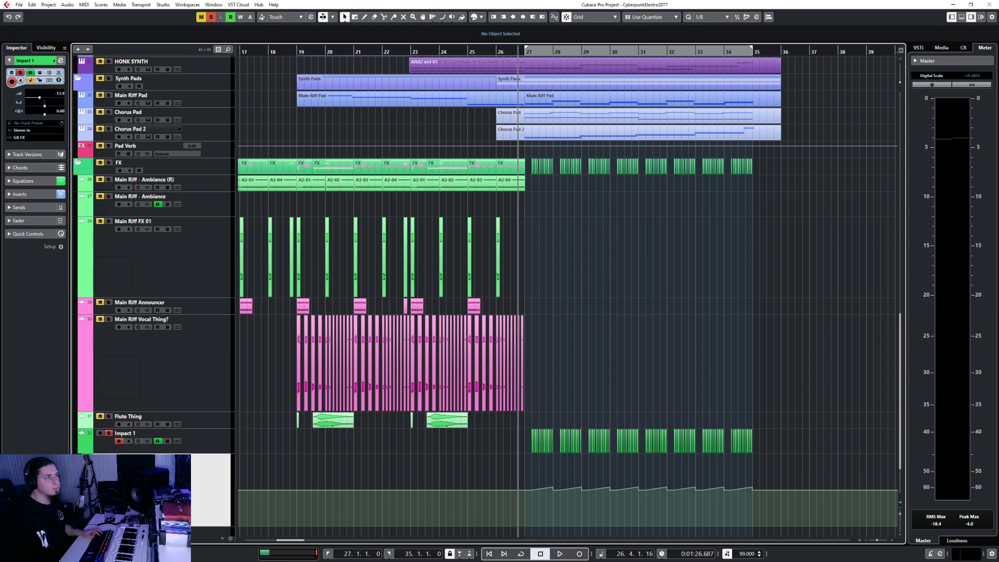
{"action": "left_click", "coordinate": [204, 452]}
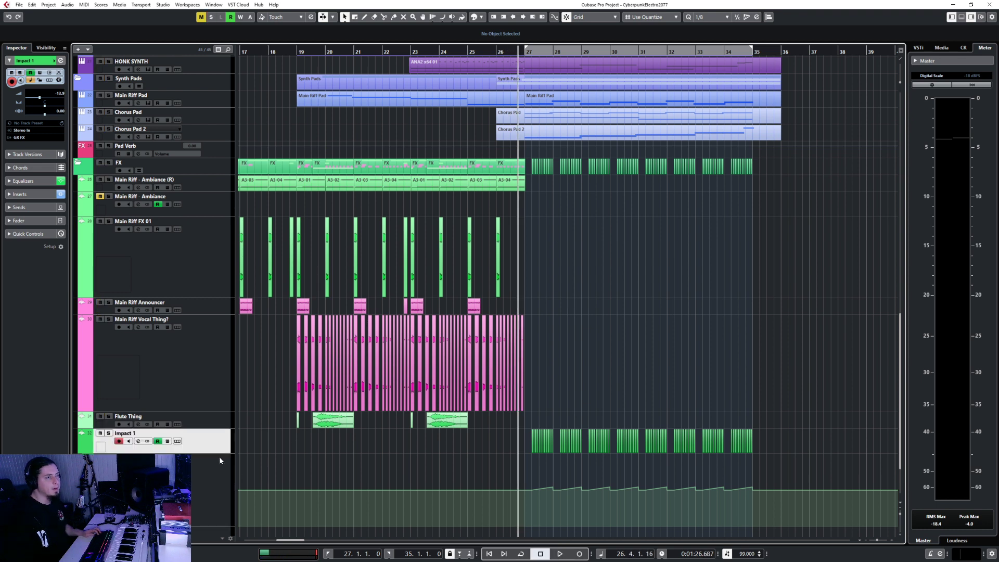
{"action": "key", "text": "space"}
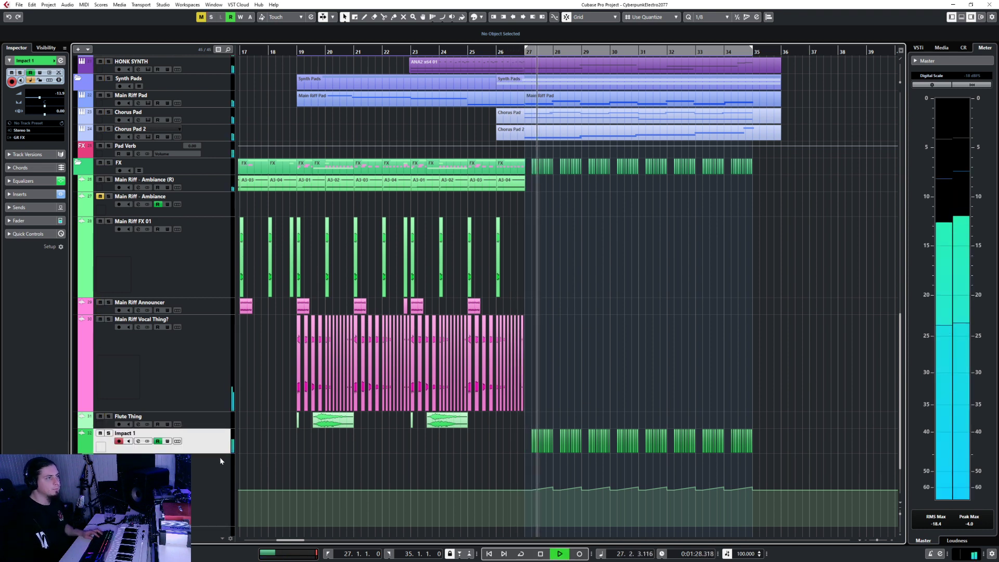
{"action": "key", "text": "s"}
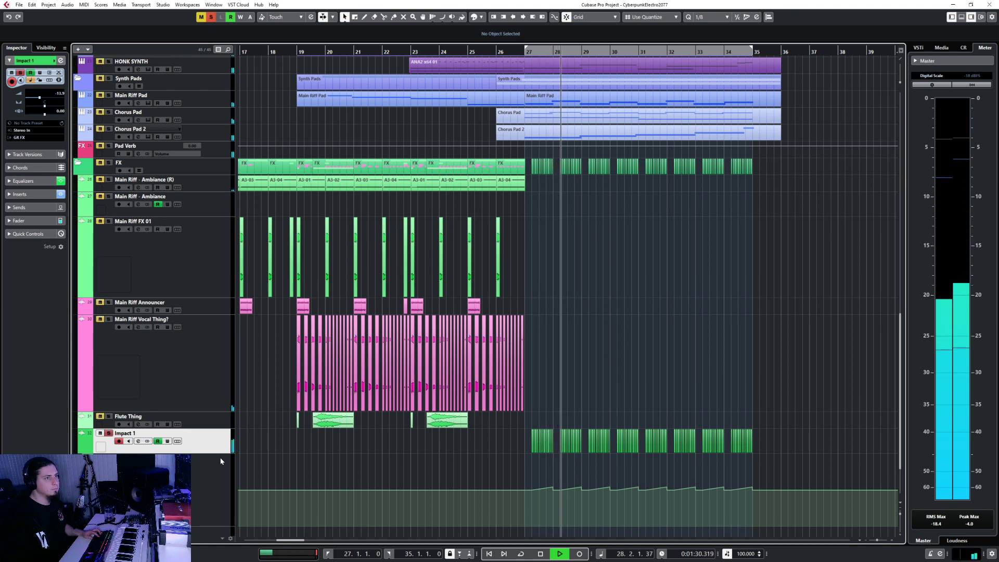
{"action": "key", "text": "s"}
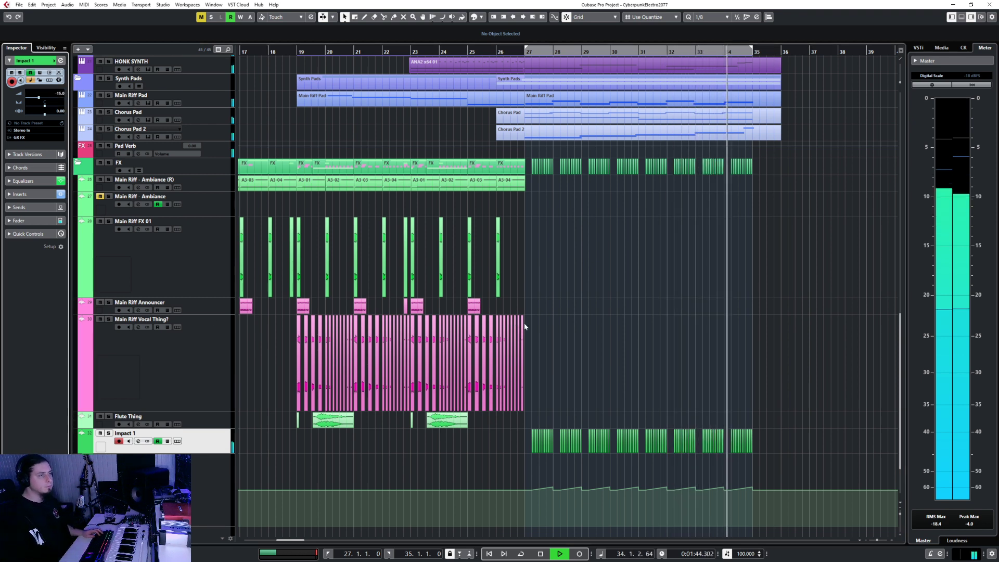
{"action": "scroll", "coordinate": [625, 376], "scroll_direction": "up", "scroll_amount": 5}
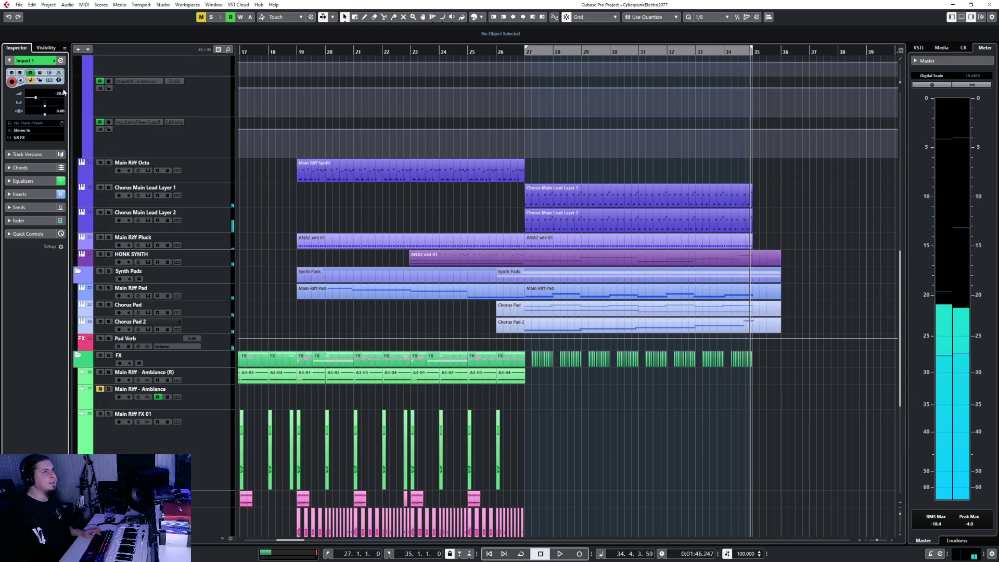
- Play the section from bar 27 while looking over the pad, lead, drum and bass tracks
{"action": "key", "text": "space"}
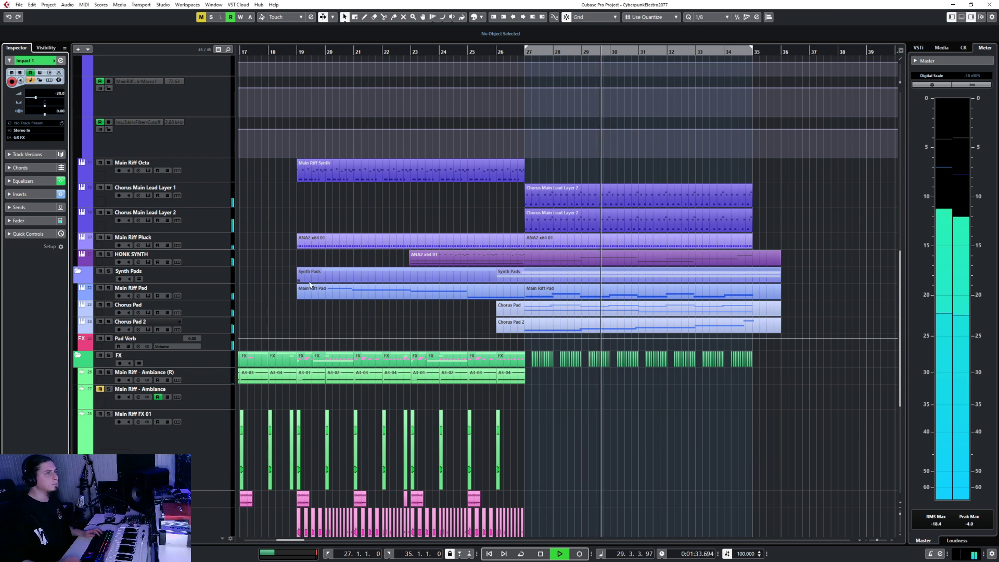
{"action": "scroll", "coordinate": [594, 408], "scroll_direction": "up", "scroll_amount": 10}
{"action": "scroll", "coordinate": [593, 408], "scroll_direction": "down", "scroll_amount": 5}
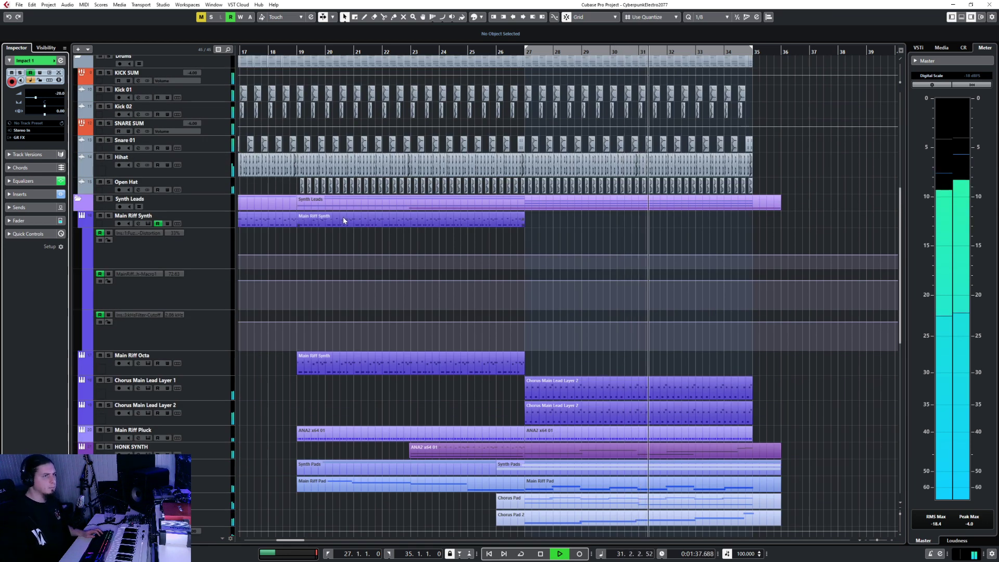
{"action": "scroll", "coordinate": [417, 229], "scroll_direction": "up", "scroll_amount": 3}
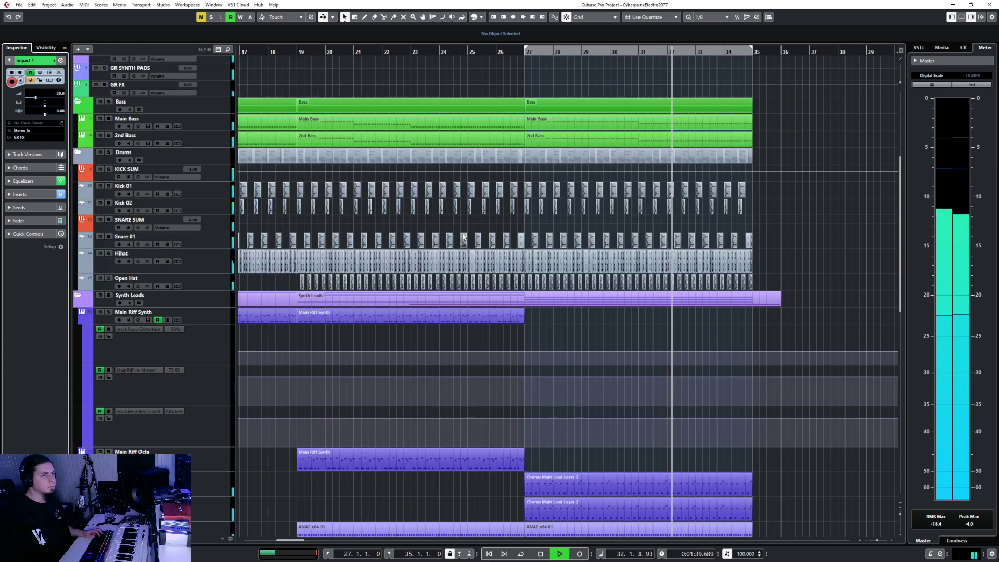
{"action": "key", "text": "space"}
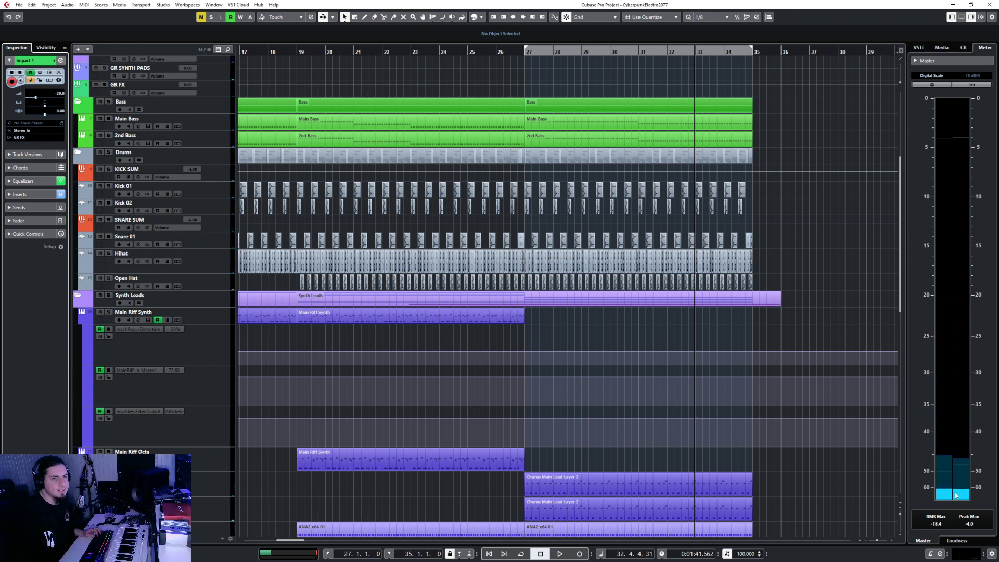
- Reset the master meter's maximum readings and play the full mix from around bar 26 to check its level
{"action": "left_click", "coordinate": [969, 524]}
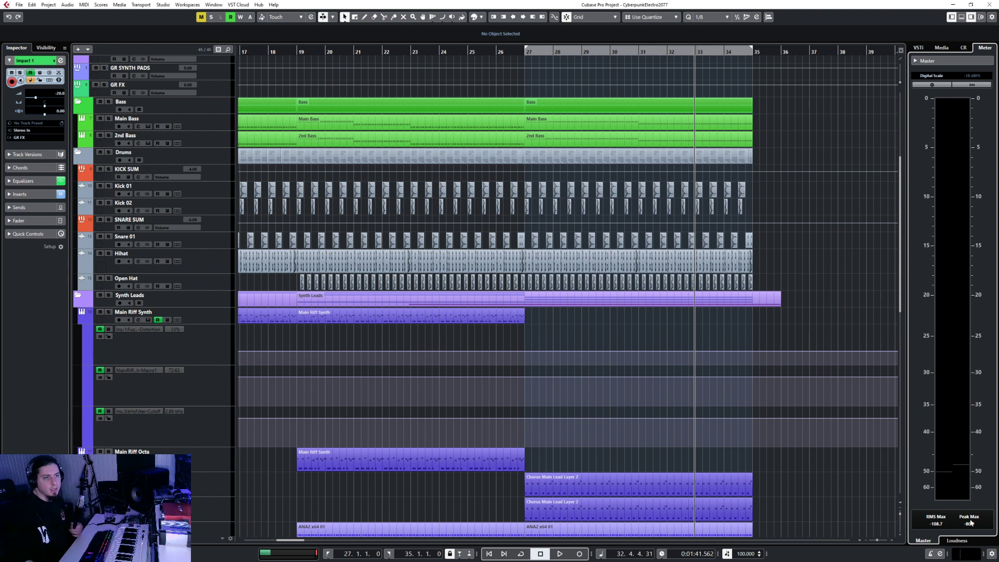
{"action": "double_click", "coordinate": [504, 53]}
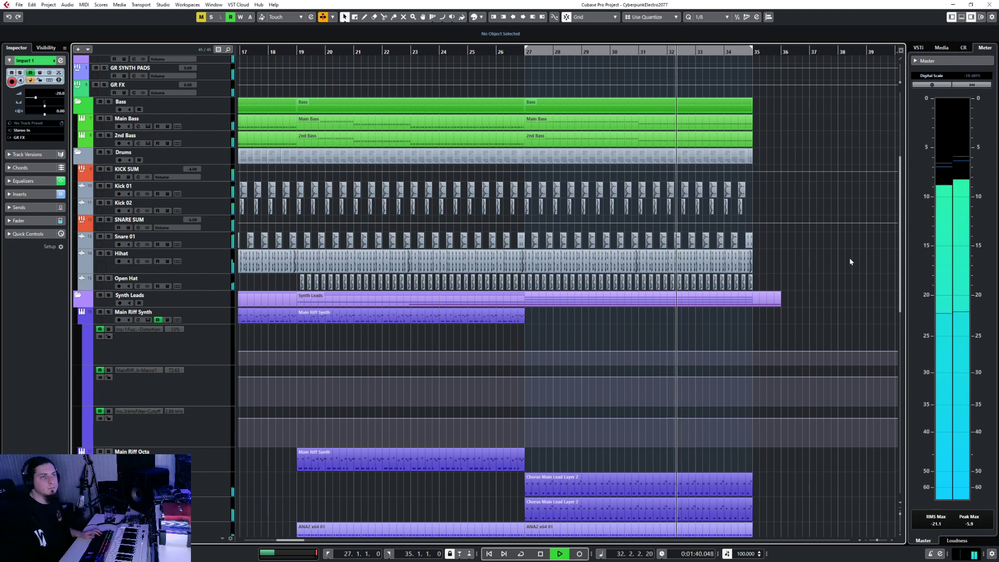
{"action": "scroll", "coordinate": [835, 260], "scroll_direction": "down", "scroll_amount": 4}
{"action": "scroll", "coordinate": [835, 265], "scroll_direction": "down", "scroll_amount": 7}
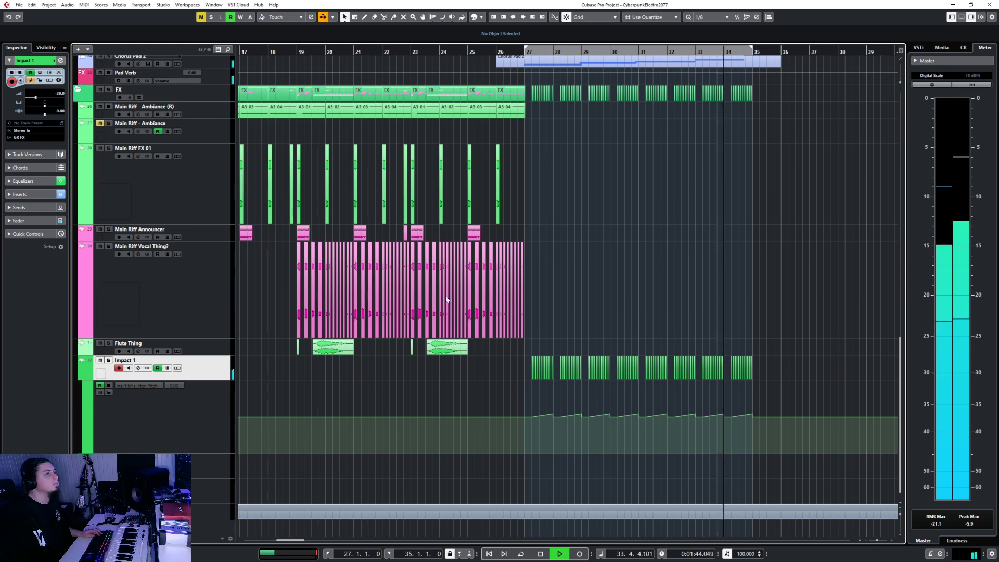
{"action": "key", "text": "space"}
- Import the Far Hit 1 audio file onto the Impact 2 track at bar 27
{"action": "left_click", "coordinate": [197, 462]}
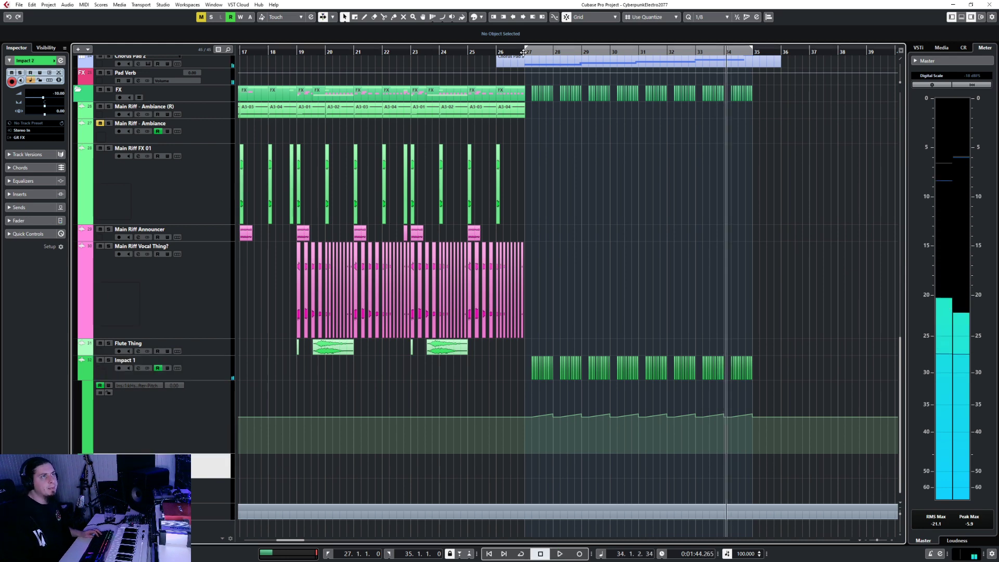
{"action": "key", "text": "KP_1"}
{"action": "scroll", "coordinate": [397, 363], "scroll_direction": "up", "scroll_amount": 3, "text": "ctrl"}
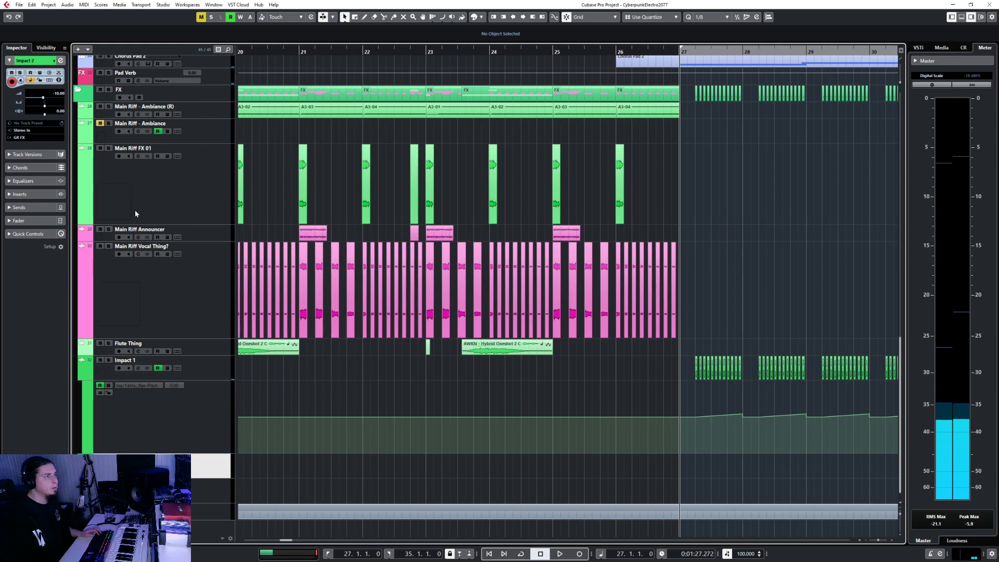
{"action": "left_click", "coordinate": [19, 5]}
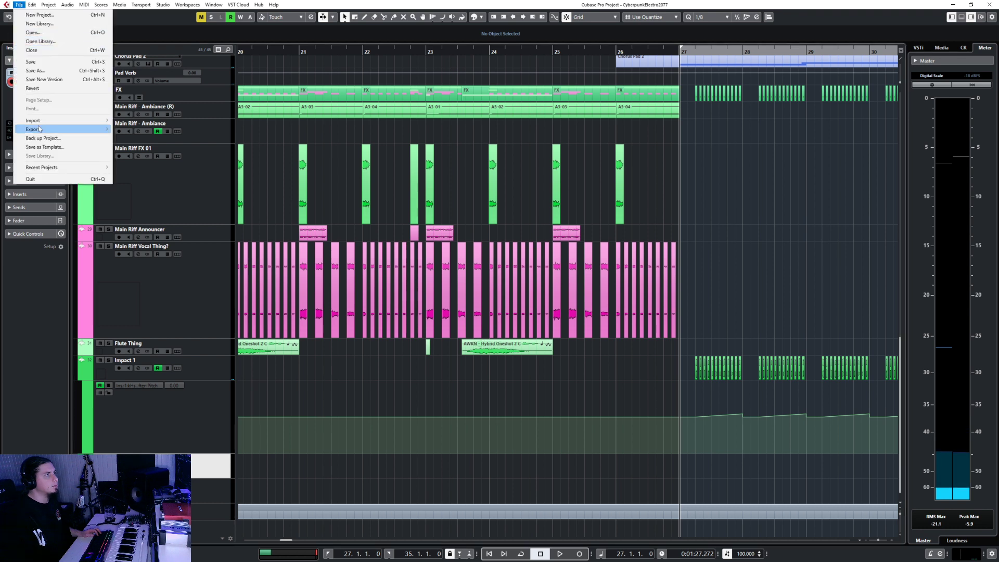
{"action": "left_click", "coordinate": [125, 121]}
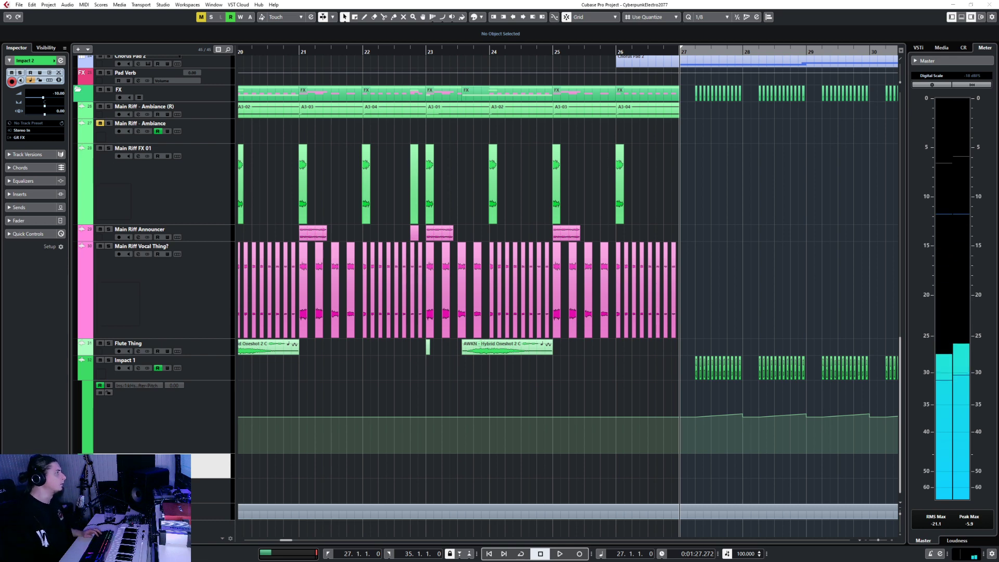
{"action": "left_click", "coordinate": [526, 324]}
{"action": "scroll", "coordinate": [621, 431], "scroll_direction": "right", "scroll_amount": 3}
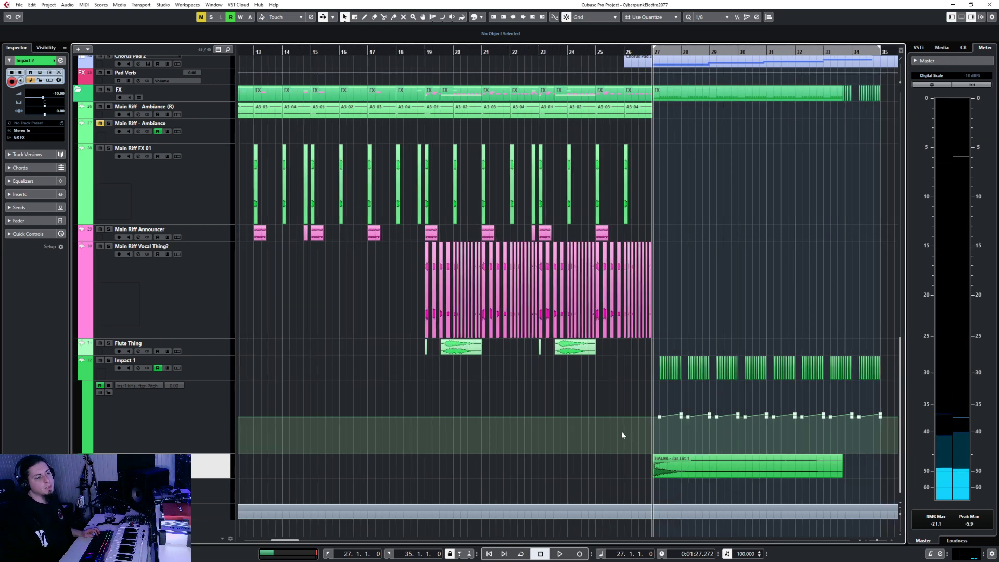
- Move the Far Hit 1 clip to 27.4.3.0, shorten it to end at 29.1.1.0 and fade it out
{"action": "scroll", "coordinate": [530, 503], "scroll_direction": "up", "scroll_amount": 2}
{"action": "left_click_drag", "start_coordinate": [497, 466], "coordinate": [621, 470]}
{"action": "scroll", "coordinate": [621, 469], "scroll_direction": "down", "scroll_amount": 3}
{"action": "scroll", "coordinate": [755, 473], "scroll_direction": "right", "scroll_amount": 3}
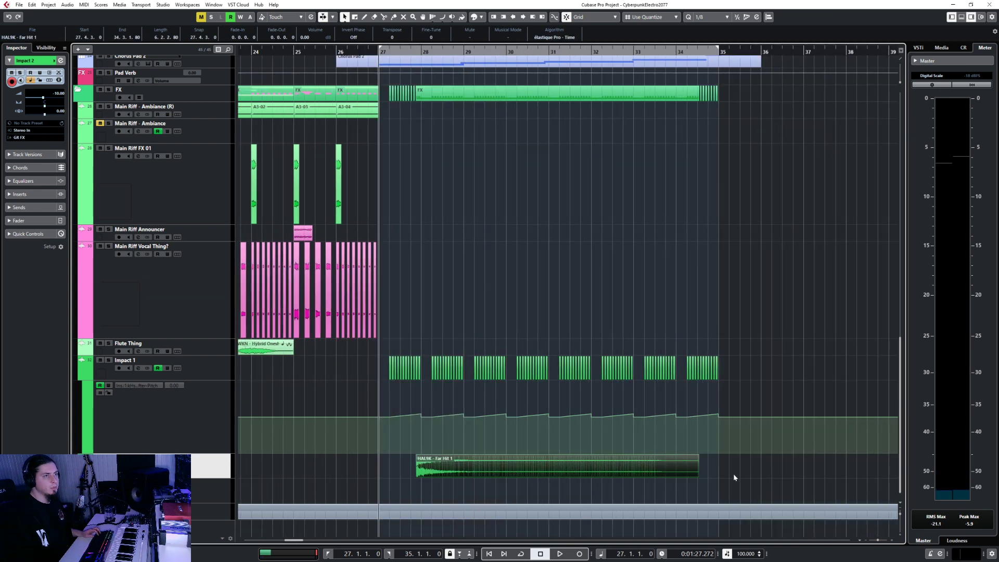
{"action": "left_click_drag", "start_coordinate": [697, 476], "coordinate": [462, 458]}
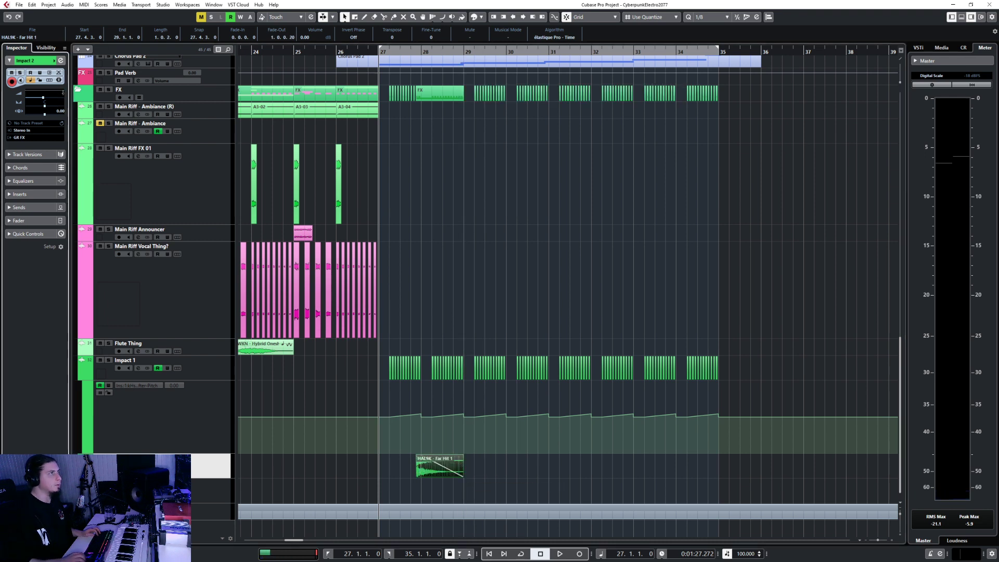
- Lower Impact 2's volume to -20.0 dB and play from bar 27 to hear the hit in the mix
{"action": "key", "text": "space"}
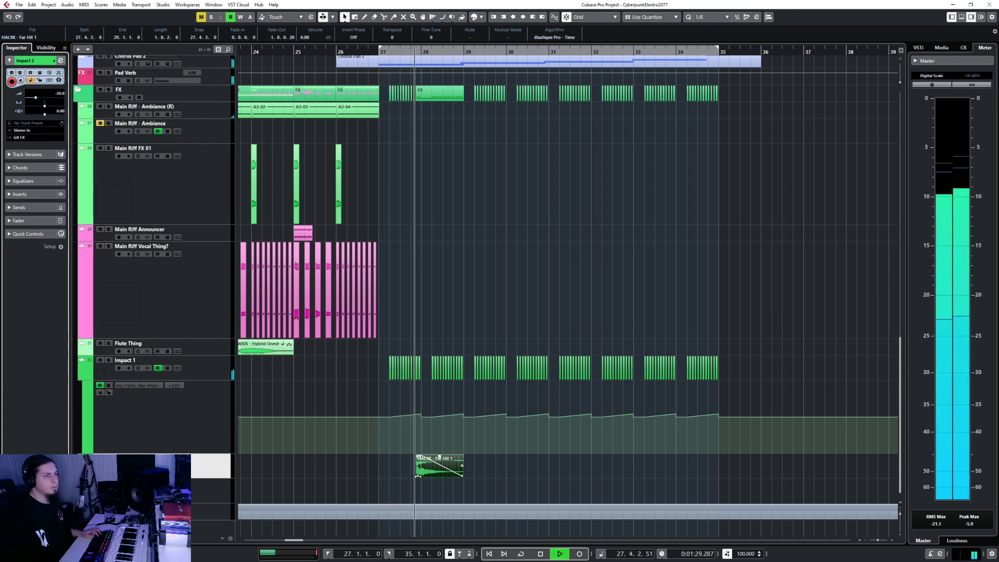
{"action": "scroll", "coordinate": [491, 462], "scroll_direction": "up", "scroll_amount": 3}
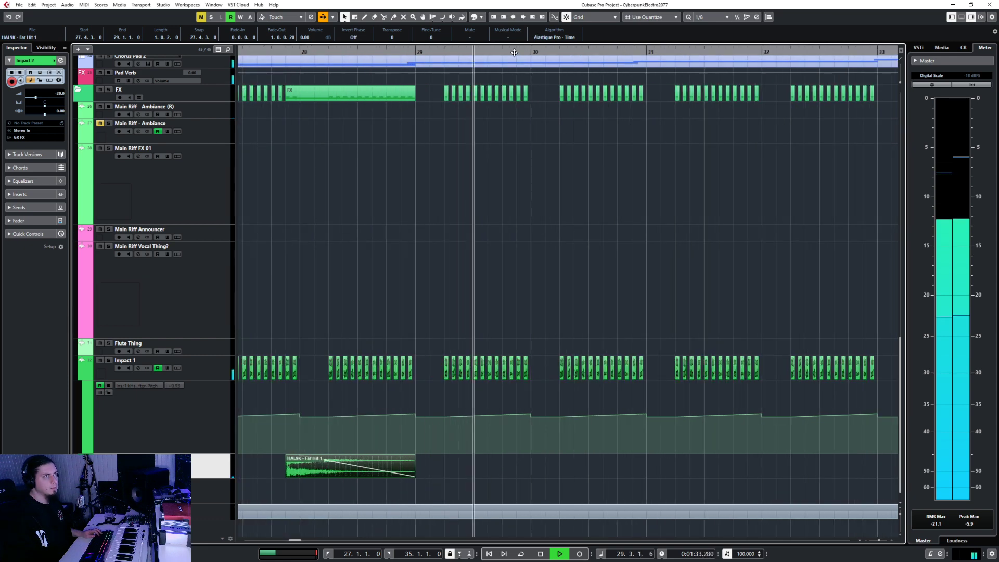
{"action": "key", "text": "space"}
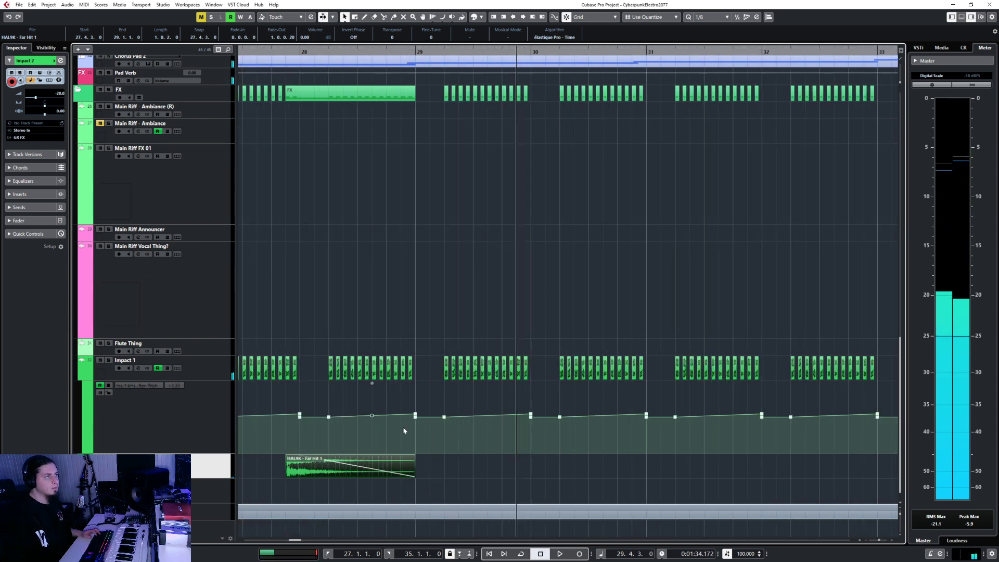
- Duplicate the Far Hit 1 clip to 29.4.3.0, then copy the pair of hits to 31.4.3.0
{"action": "key", "text": "ctrl+v"}
{"action": "scroll", "coordinate": [404, 430], "scroll_direction": "down", "scroll_amount": 3}
{"action": "left_click", "coordinate": [468, 466]}
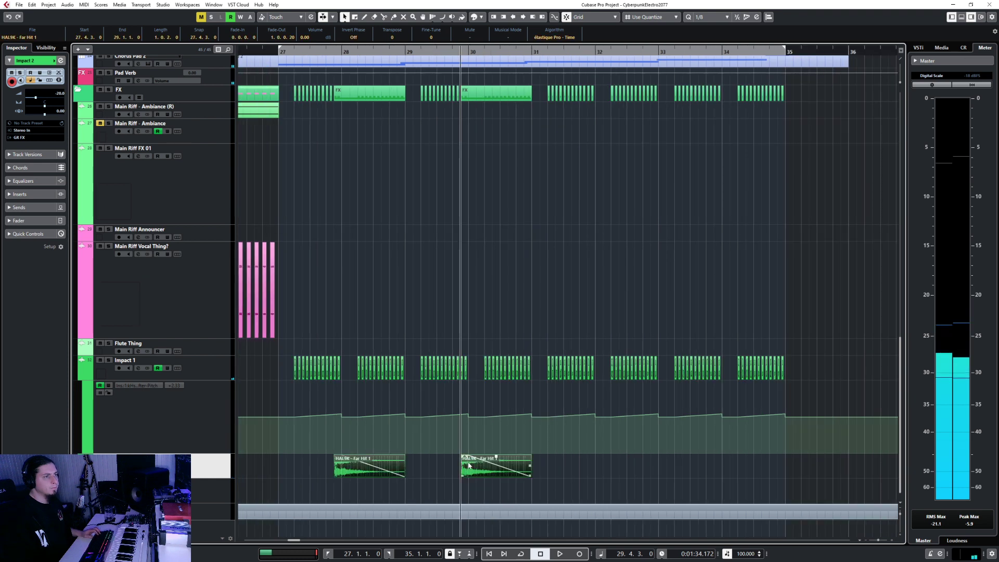
{"action": "left_click", "coordinate": [587, 51]}
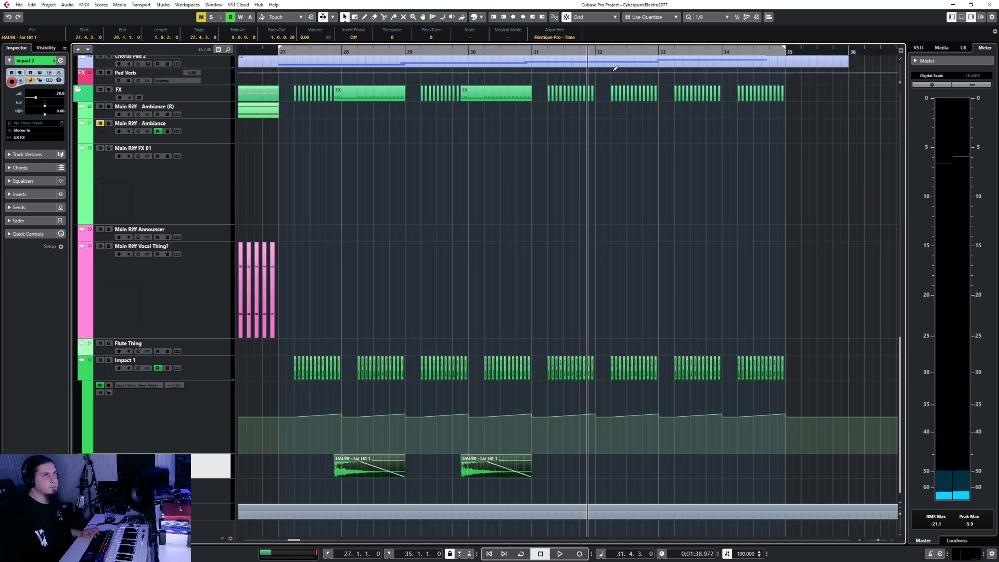
{"action": "key", "text": "ctrl+v"}
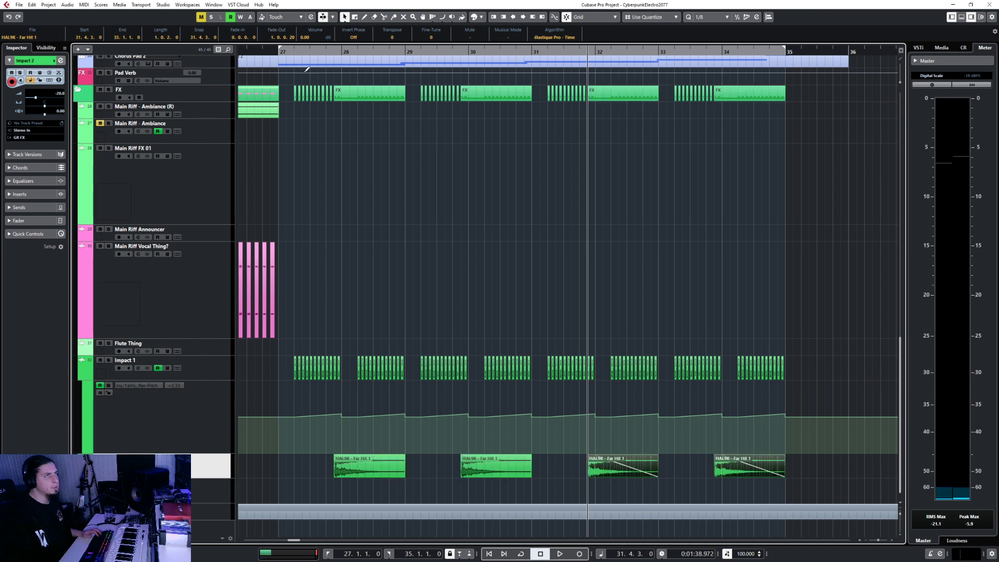
- Play the section from 26.4.1.0 and raise Impact 2's volume to -15.0 dB
{"action": "left_click", "coordinate": [269, 52]}
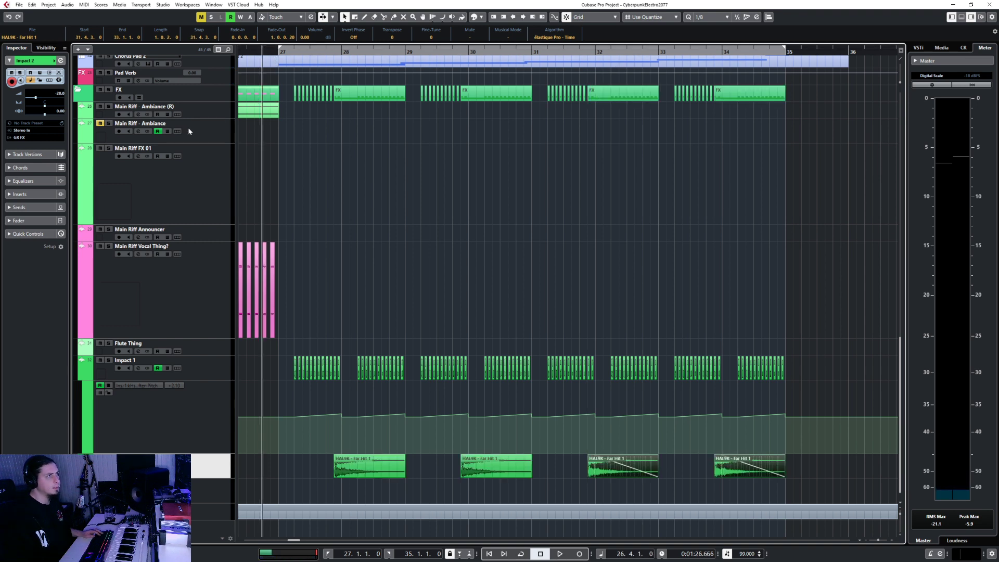
{"action": "key", "text": "space"}
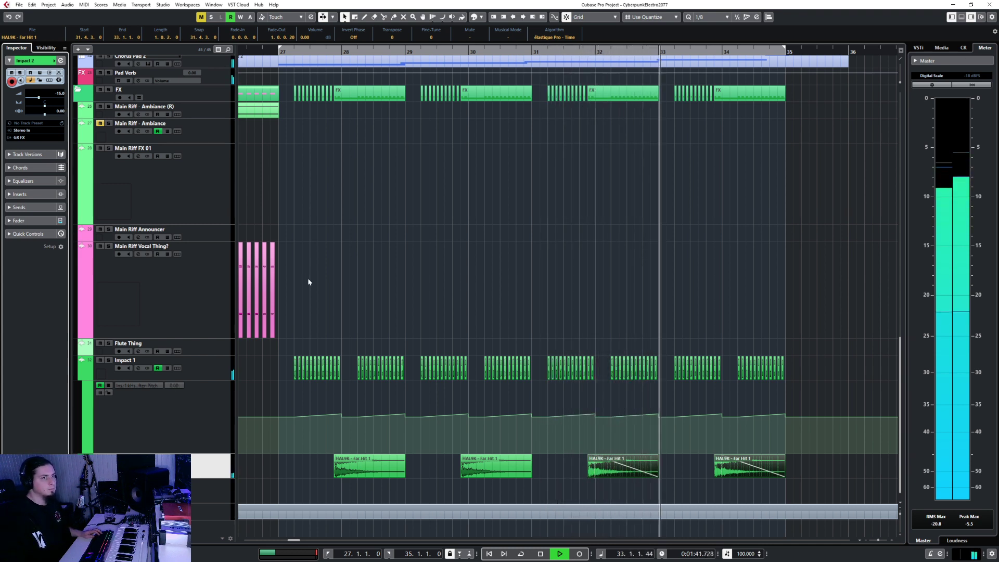
{"action": "key", "text": "space"}
- Import the Iron Sky audio file onto the Impact 3 track at bar 27
{"action": "left_click", "coordinate": [215, 484]}
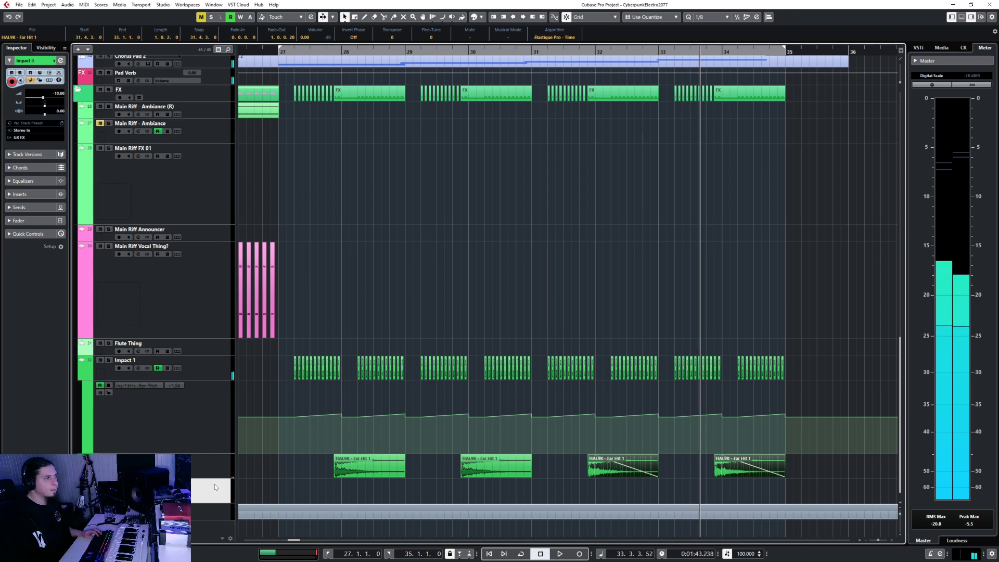
{"action": "left_click", "coordinate": [277, 53]}
{"action": "left_click", "coordinate": [19, 4]}
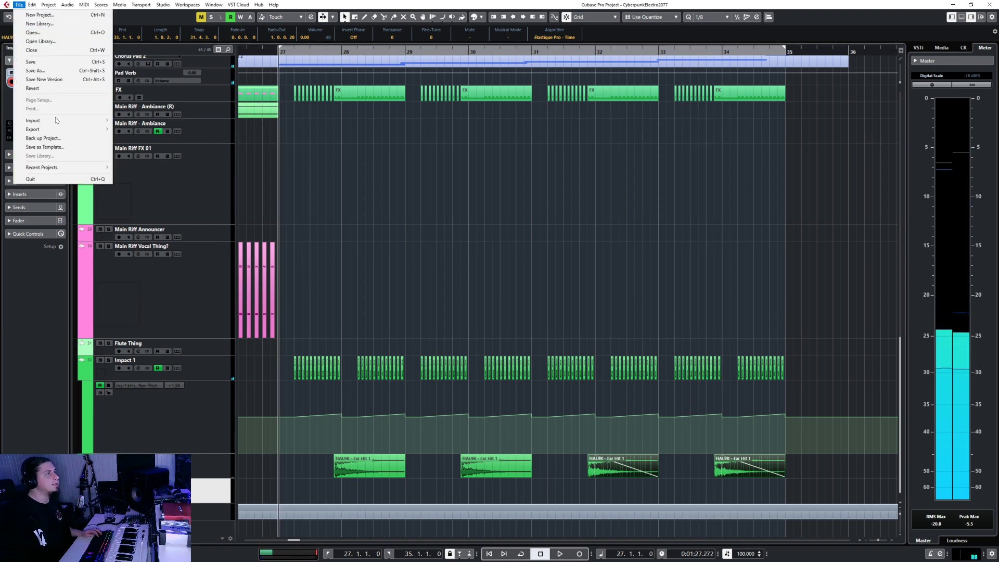
{"action": "mouse_move", "coordinate": [63, 120]}
{"action": "left_click", "coordinate": [143, 121]}
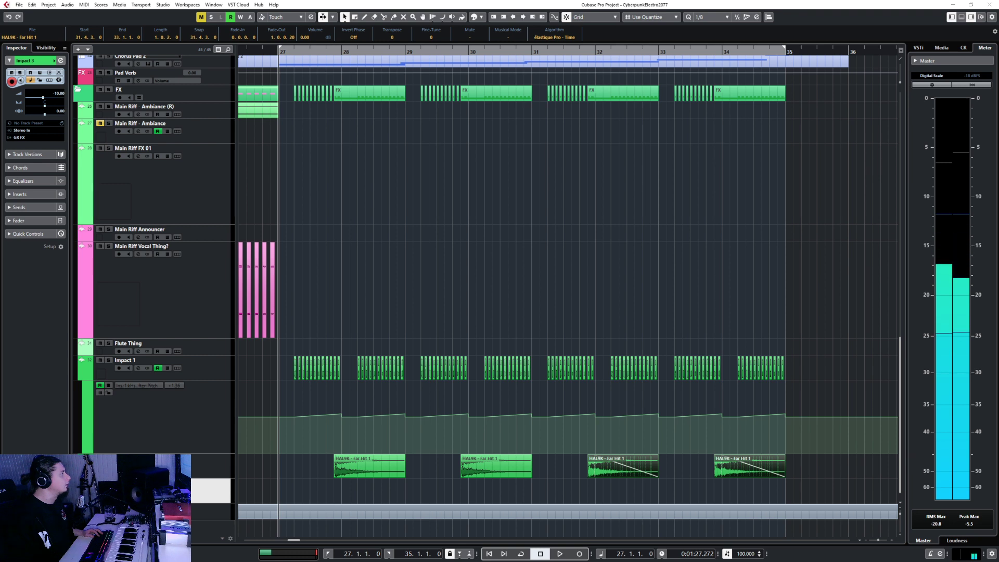
{"action": "left_click", "coordinate": [526, 325]}
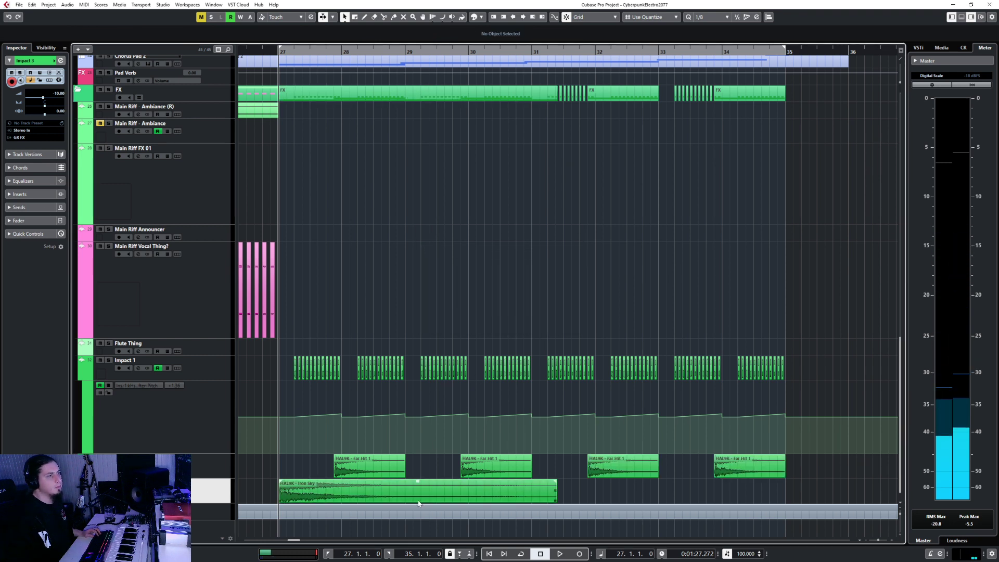
- Trim the Iron Sky clip to end at 27.2.1.0 with a fade-out, and set Impact 3's volume to -15.0 dB
{"action": "left_click_drag", "start_coordinate": [556, 502], "coordinate": [293, 501]}
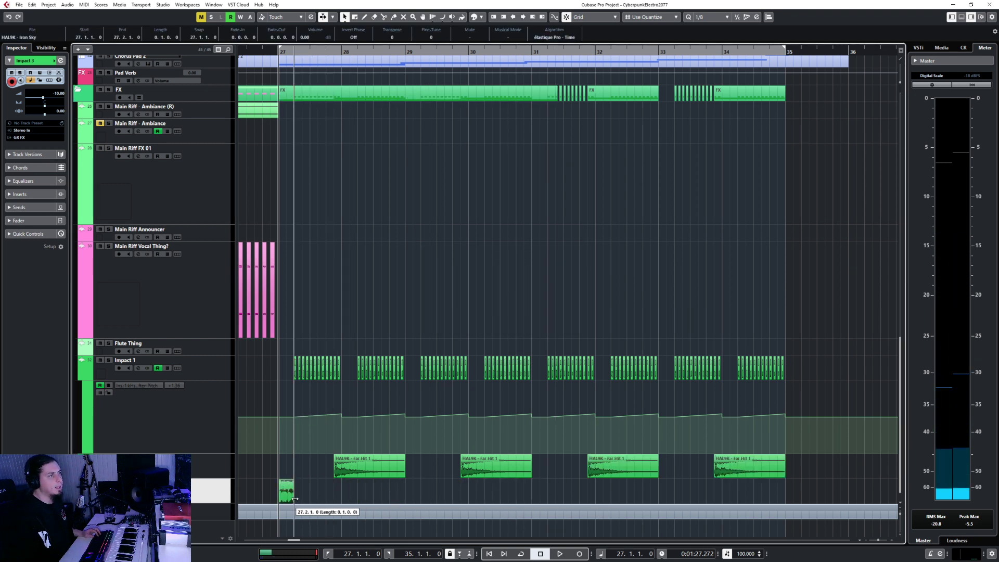
{"action": "double_click", "coordinate": [61, 93]}
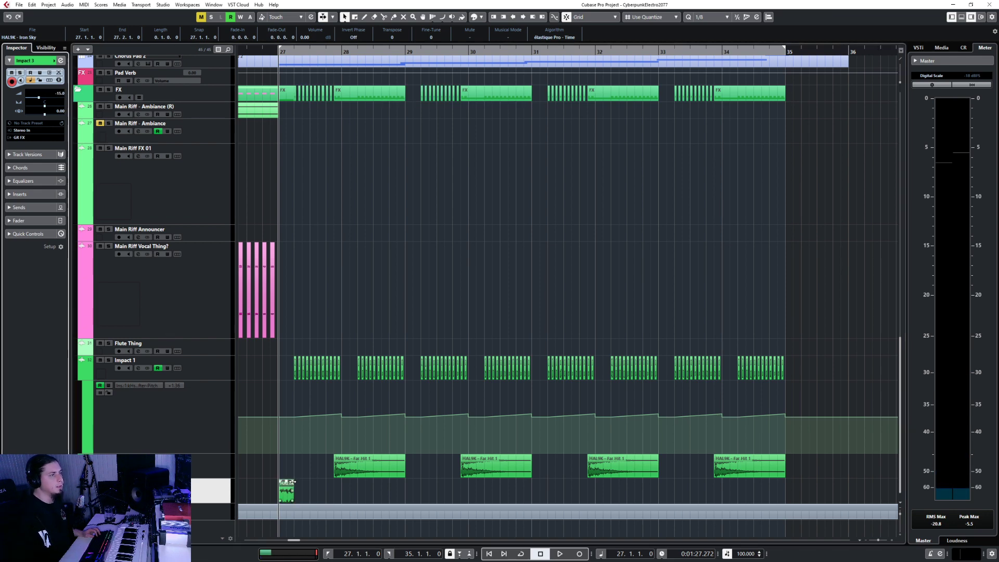
{"action": "left_click_drag", "start_coordinate": [293, 483], "coordinate": [284, 482]}
{"action": "key", "text": "h"}
{"action": "key", "text": "h"}
{"action": "key", "text": "h"}
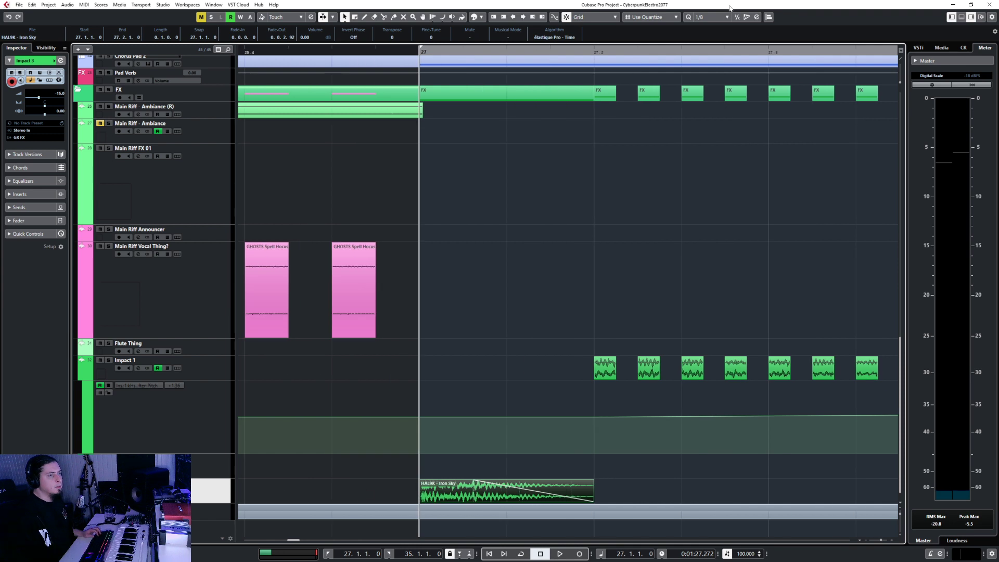
{"action": "left_click", "coordinate": [705, 20]}
{"action": "left_click", "coordinate": [711, 49]}
{"action": "right_click", "coordinate": [421, 487]}
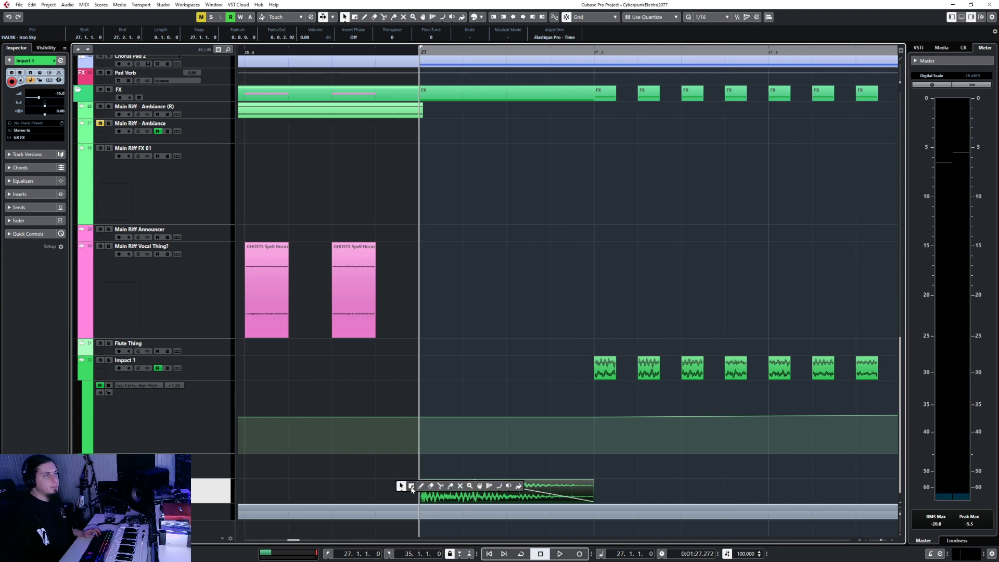
{"action": "left_click", "coordinate": [422, 485]}
{"action": "key", "text": "1"}
- Shift the Iron Sky clip slightly earlier to start at 26.4.4.112 and set the quantize grid to 1/8
{"action": "key", "text": "h"}
{"action": "key", "text": "h"}
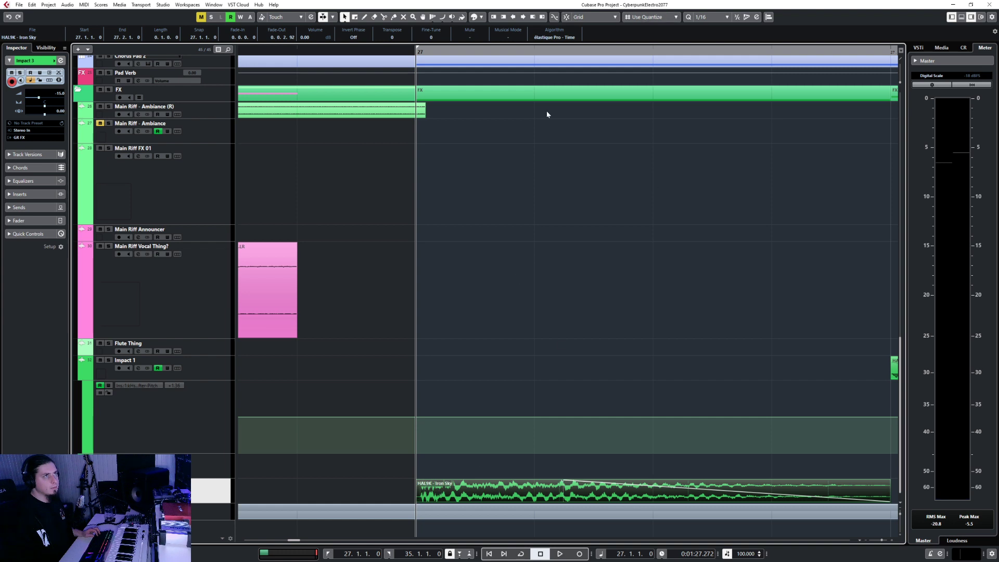
{"action": "left_click_drag", "start_coordinate": [450, 488], "coordinate": [426, 488]}
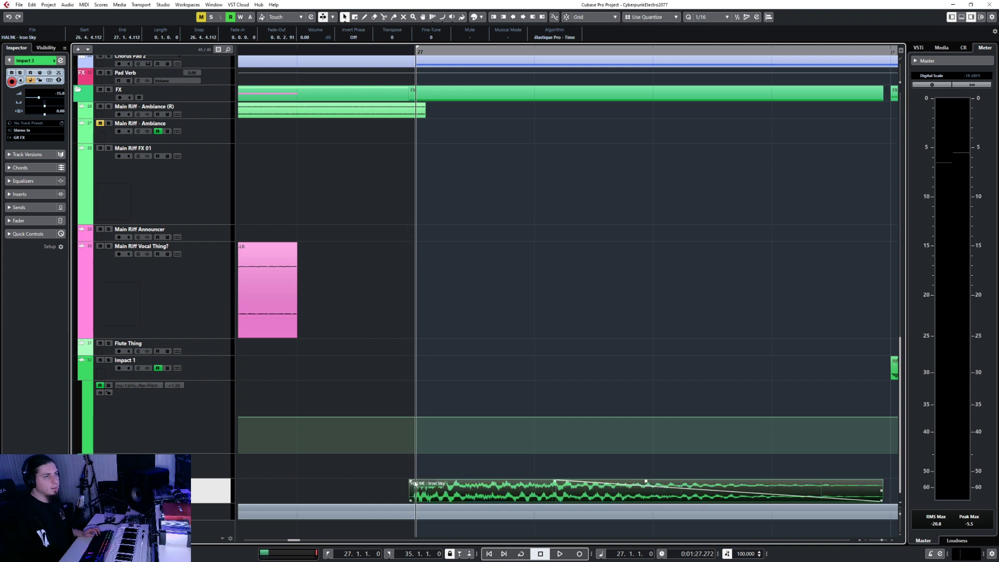
{"action": "key", "text": "g"}
{"action": "key", "text": "g"}
{"action": "key", "text": "g"}
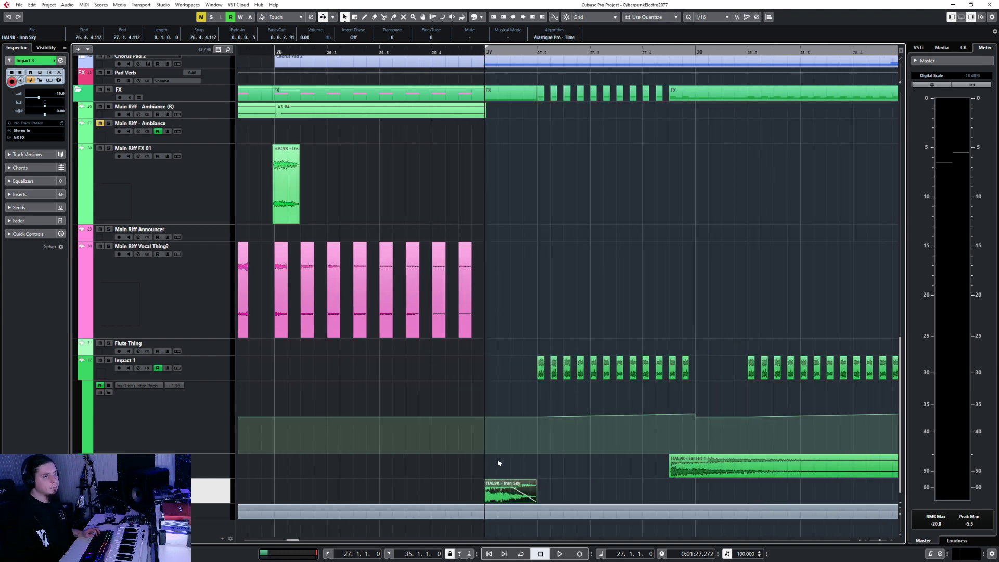
{"action": "left_click", "coordinate": [709, 16]}
{"action": "left_click", "coordinate": [713, 54]}
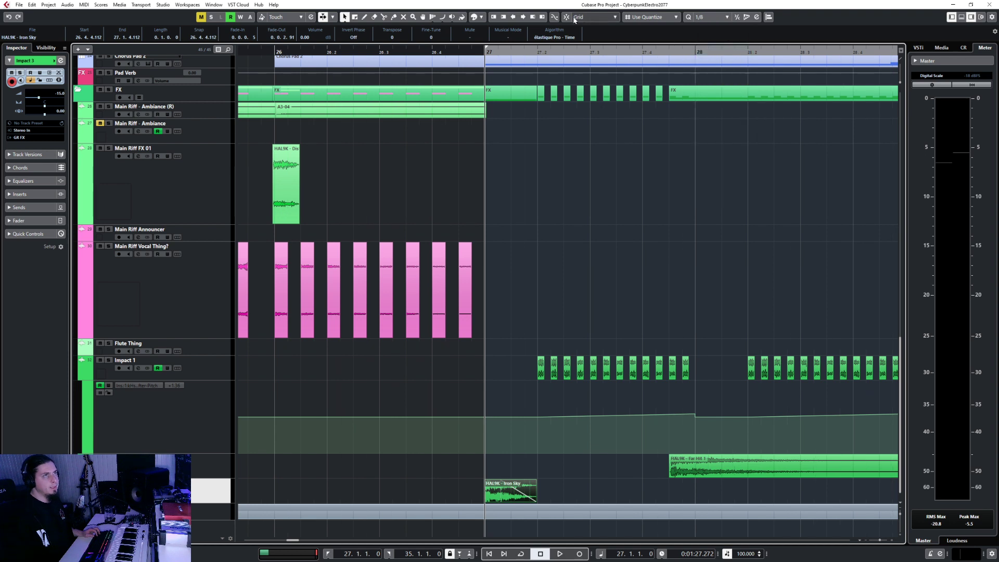
- Draw an empty part on Impact 3 from 26.4.1.0 to 26.4.3.0 ahead of the Iron Sky clip
{"action": "right_click", "coordinate": [472, 497]}
{"action": "left_click", "coordinate": [469, 488]}
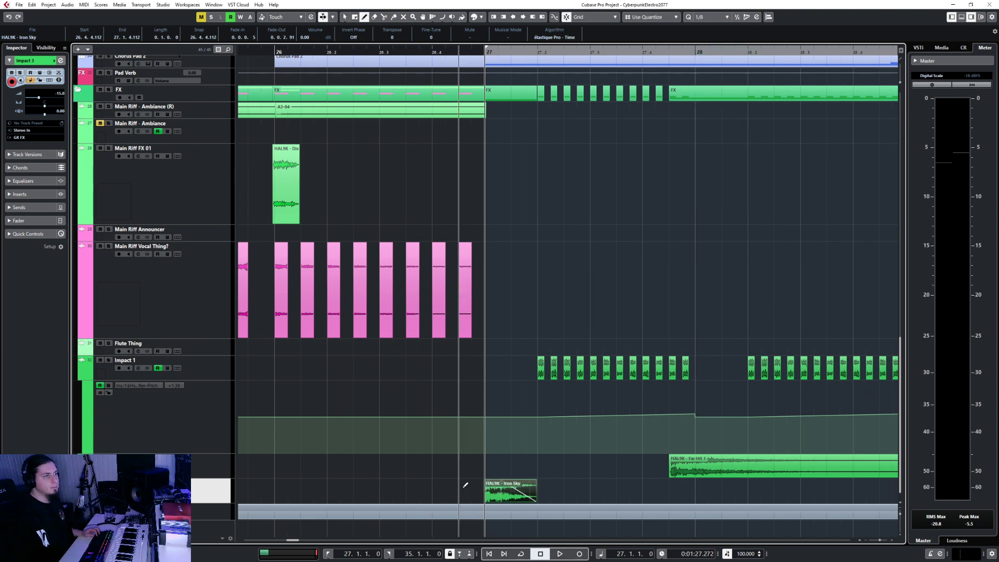
{"action": "left_click", "coordinate": [715, 15]}
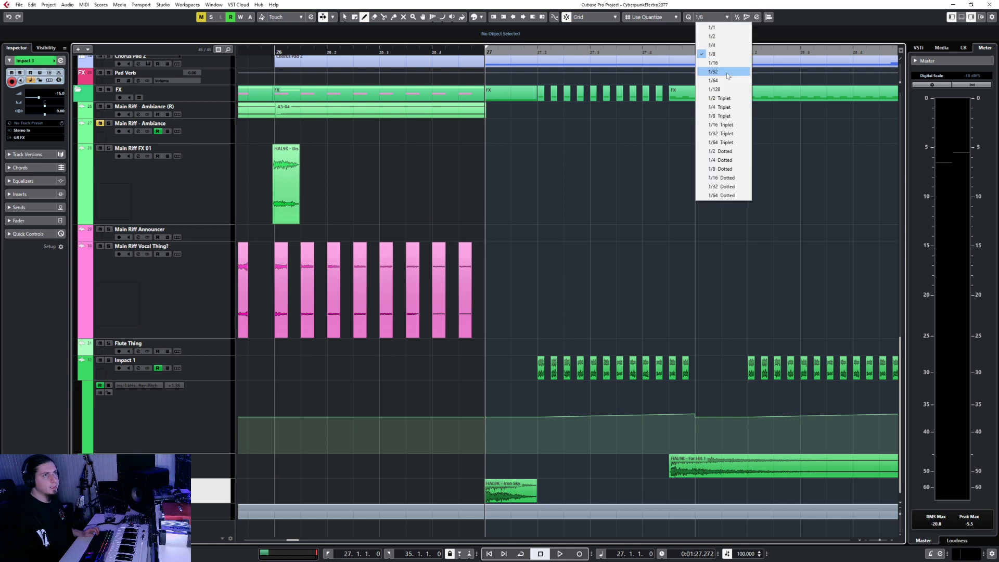
{"action": "left_click", "coordinate": [712, 63]}
{"action": "left_click", "coordinate": [708, 17]}
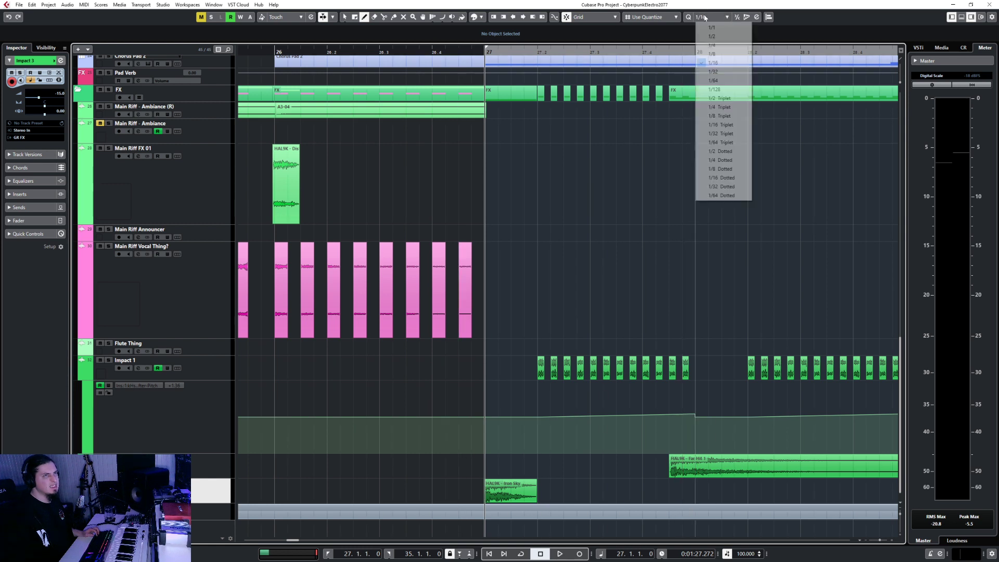
{"action": "left_click", "coordinate": [712, 53]}
{"action": "key", "text": "1"}
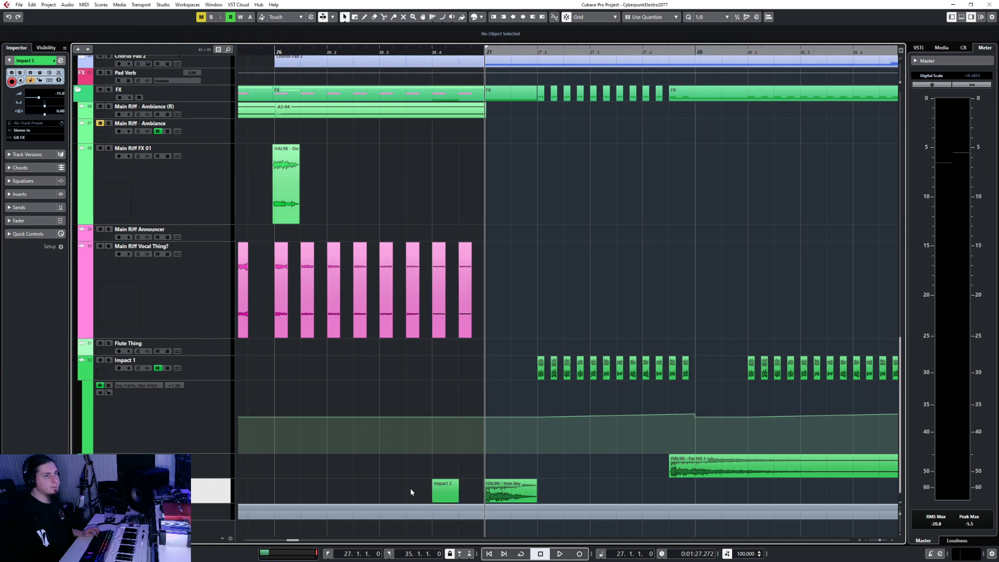
- Copy the empty part together with the Iron Sky clip and paste them at 27.4.1.0
{"action": "scroll", "coordinate": [551, 493], "scroll_direction": "down", "scroll_amount": 2}
{"action": "left_click", "coordinate": [613, 52]}
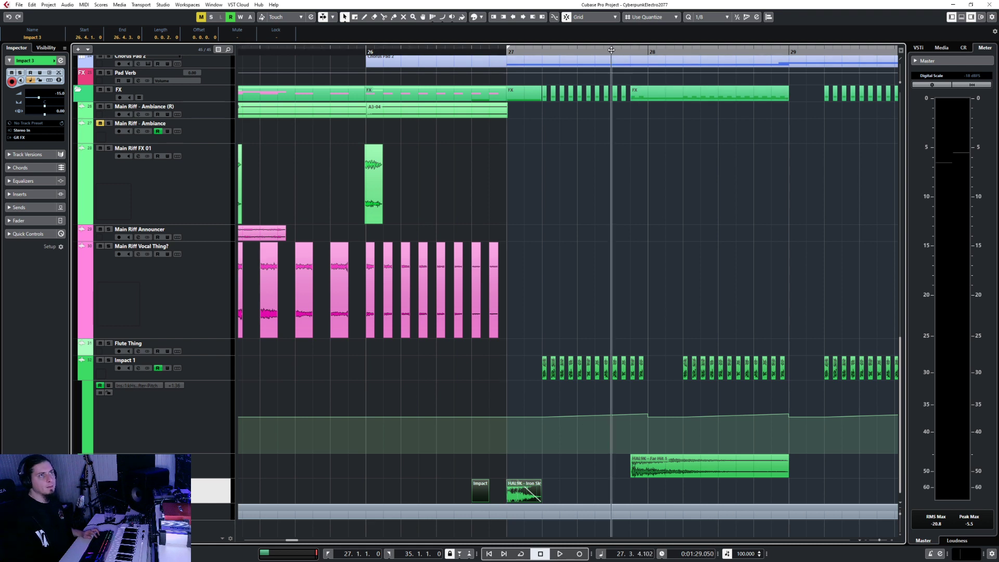
{"action": "key", "text": "ctrl+v"}
- Play from 26.3.3.0 to hear the Iron Sky hits on Impact 3 in the mix
{"action": "left_click", "coordinate": [461, 50]}
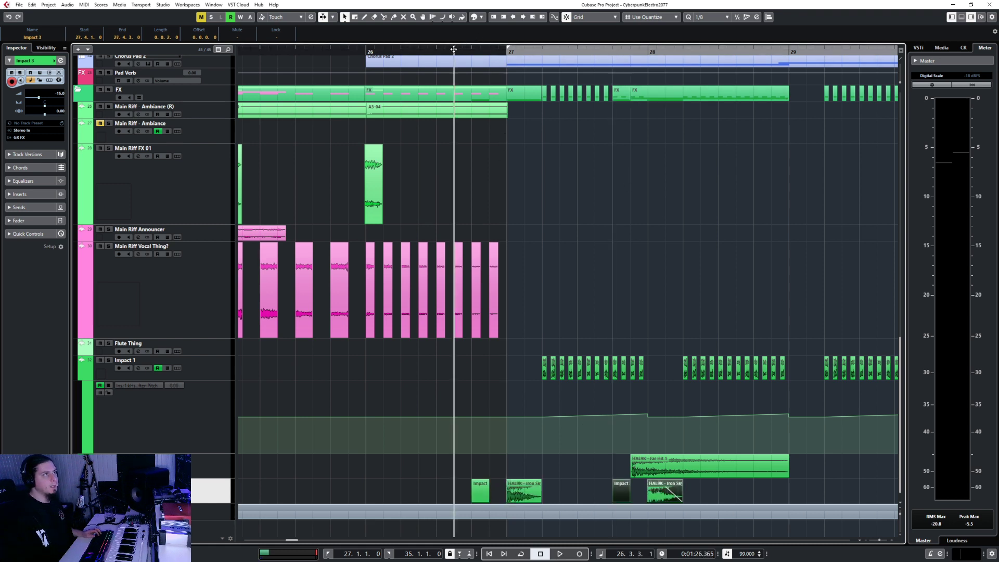
{"action": "key", "text": "space"}
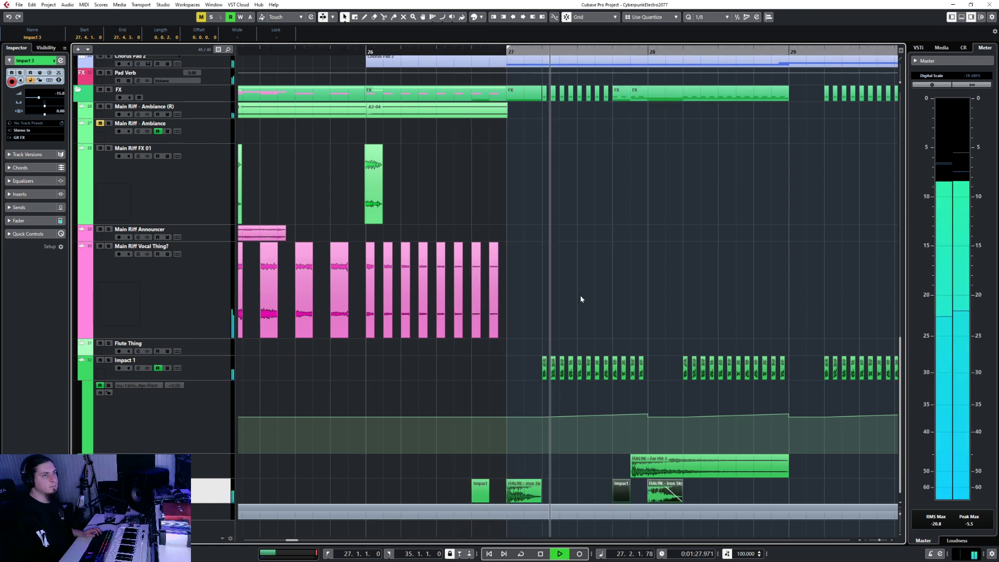
{"action": "scroll", "coordinate": [580, 301], "scroll_direction": "down", "scroll_amount": 3}
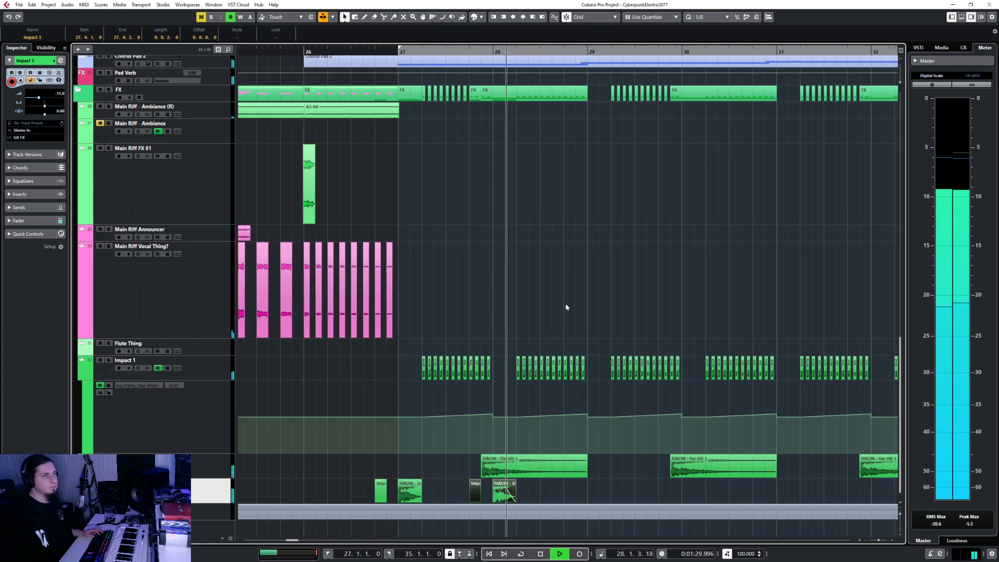
- Paste the empty part and Iron Sky clip onto Impact 3 at 28.4.1.0, 29.4.1.0, 31.4.1.0 and 33.4.1.0
{"action": "key", "text": "space"}
{"action": "left_click", "coordinate": [563, 50]}
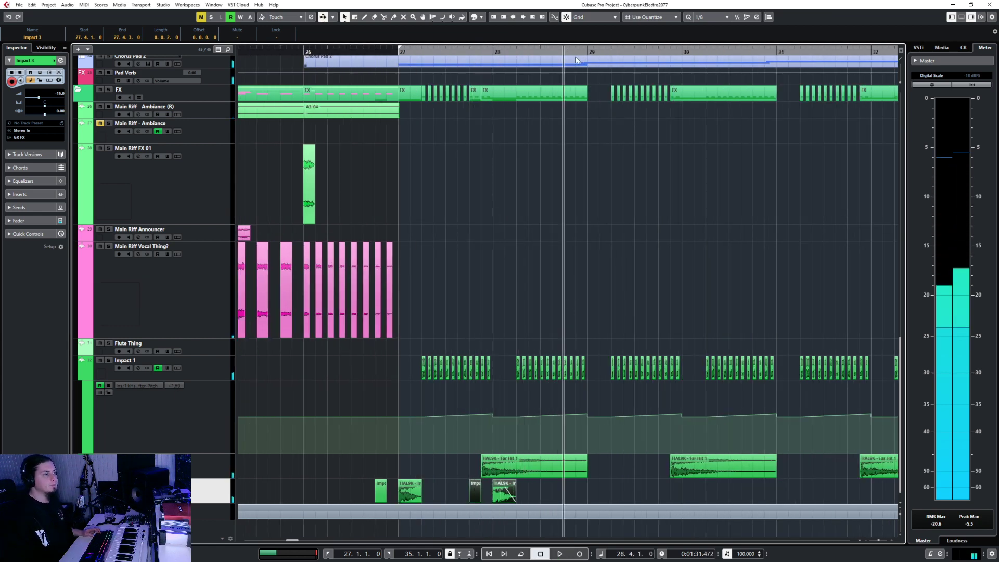
{"action": "key", "text": "ctrl+v"}
{"action": "left_click", "coordinate": [658, 51]}
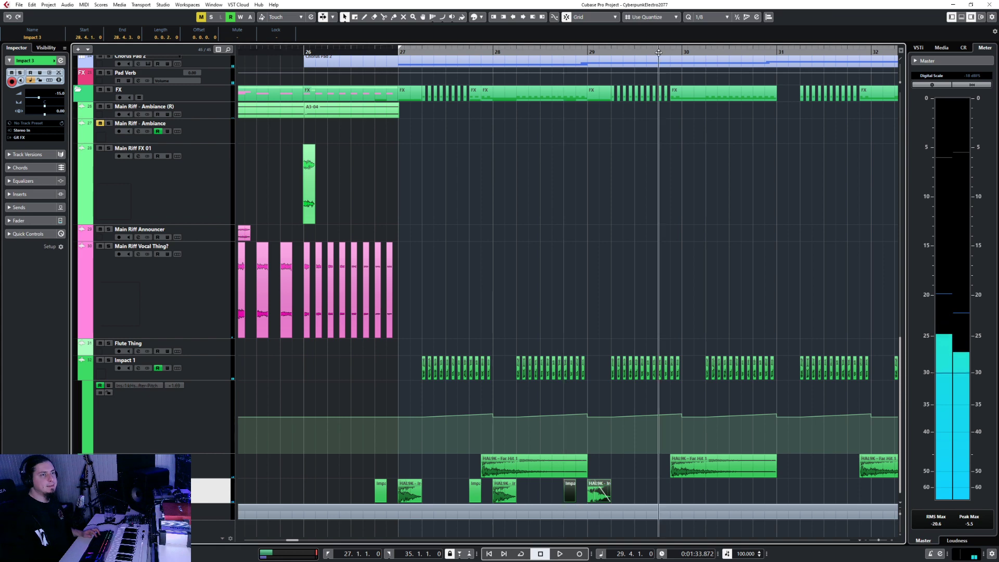
{"action": "key", "text": "ctrl+v"}
{"action": "scroll", "coordinate": [664, 308], "scroll_direction": "right", "scroll_amount": 5}
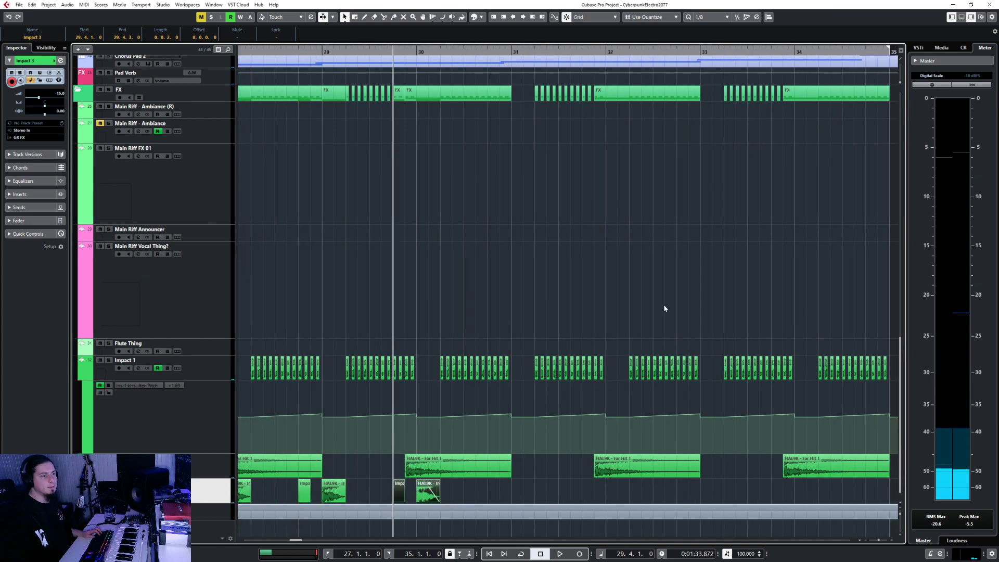
{"action": "left_click", "coordinate": [587, 51]}
{"action": "key", "text": "ctrl+v"}
{"action": "scroll", "coordinate": [611, 138], "scroll_direction": "right", "scroll_amount": 3}
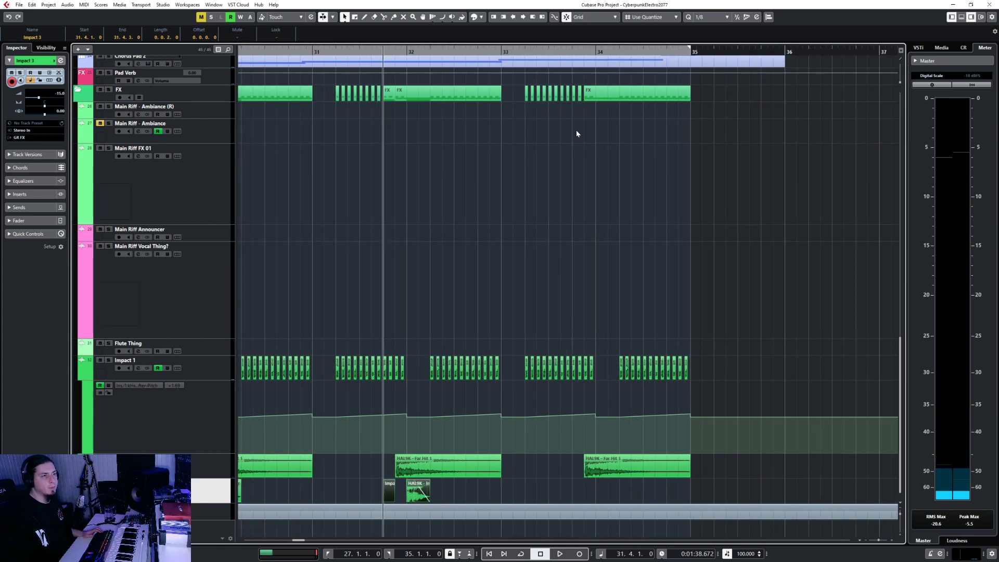
{"action": "left_click", "coordinate": [571, 52]}
{"action": "key", "text": "ctrl+v"}
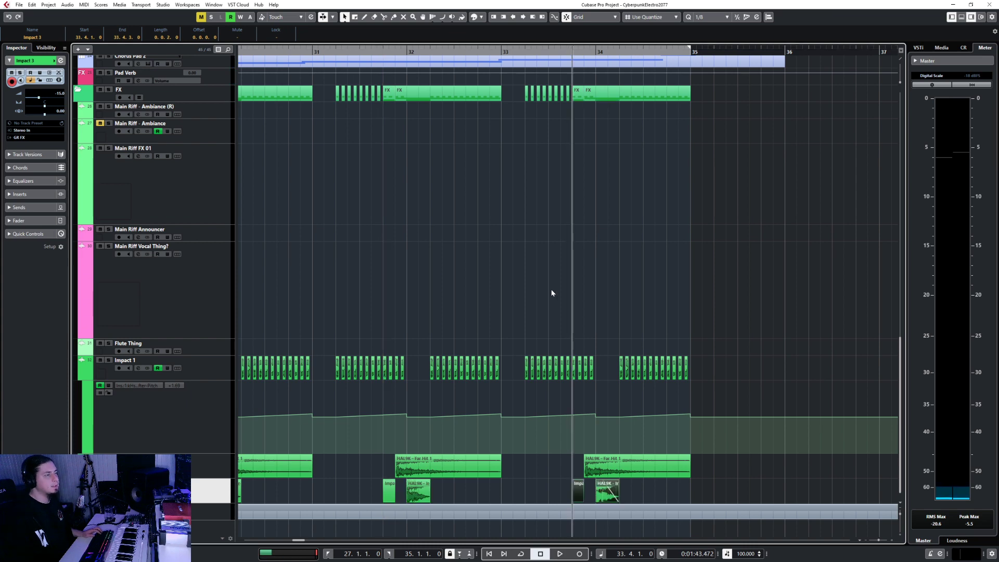
- Play from the second half of bar 26 to hear the repeated Iron Sky hits in the mix
{"action": "scroll", "coordinate": [552, 293], "scroll_direction": "left", "scroll_amount": 9}
{"action": "left_click", "coordinate": [490, 51]}
{"action": "key", "text": "space"}
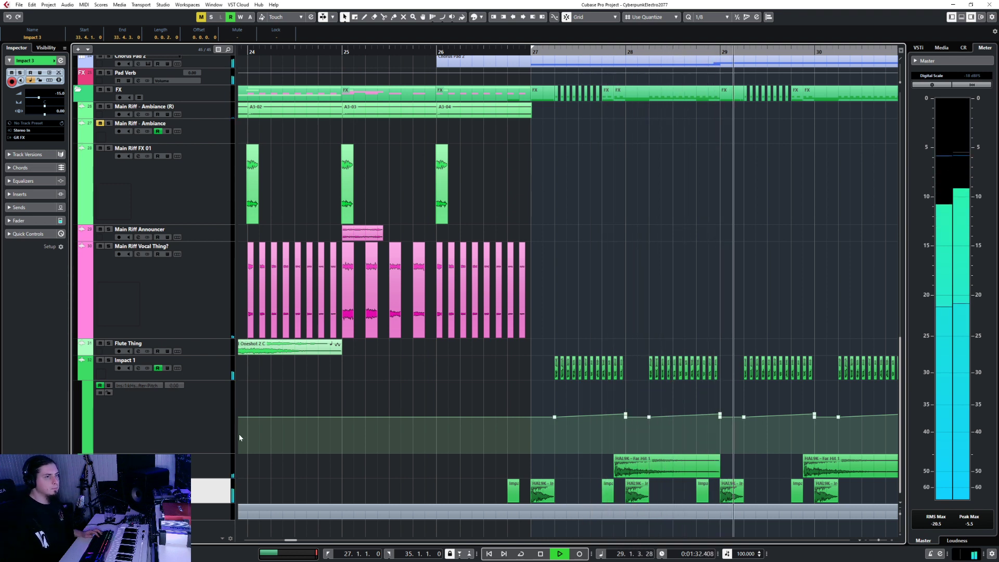
{"action": "key", "text": "f"}
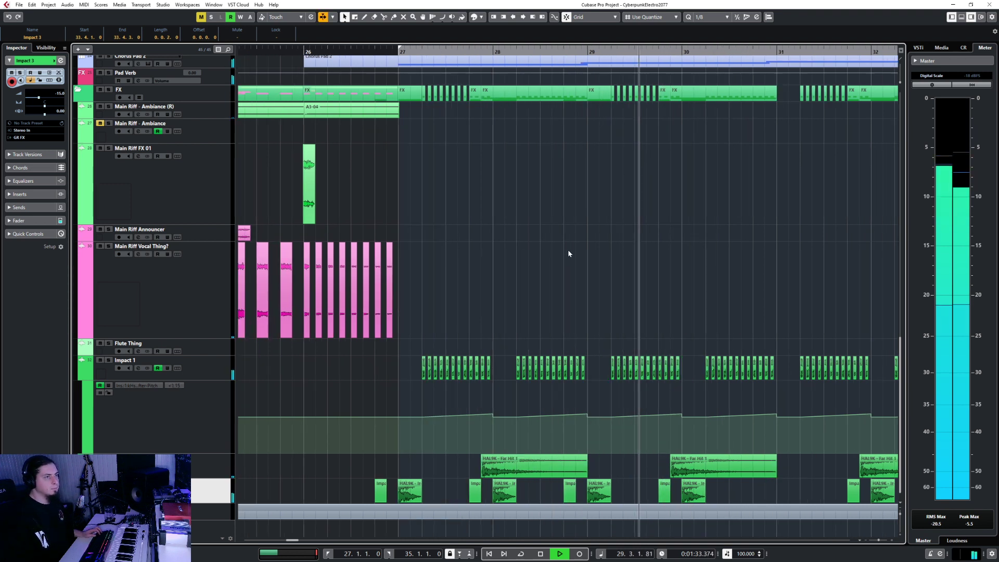
{"action": "key", "text": "space"}
- Extend the ends of the six Iron Sky clips on Impact 3 by half a beat each
{"action": "left_click", "coordinate": [421, 499]}
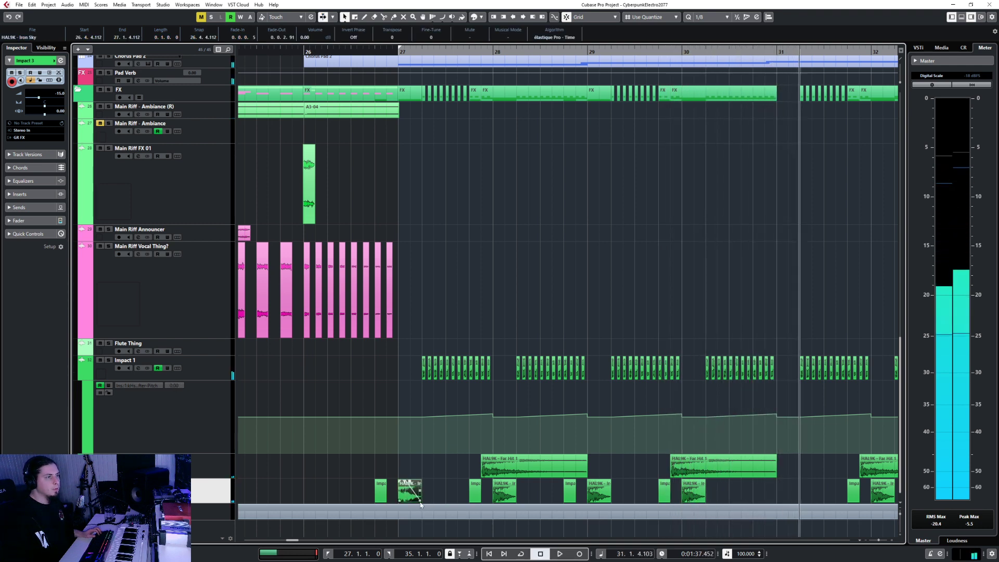
{"action": "left_click_drag", "start_coordinate": [422, 500], "coordinate": [434, 501]}
{"action": "left_click_drag", "start_coordinate": [514, 504], "coordinate": [527, 502]}
{"action": "left_click_drag", "start_coordinate": [610, 498], "coordinate": [622, 499]}
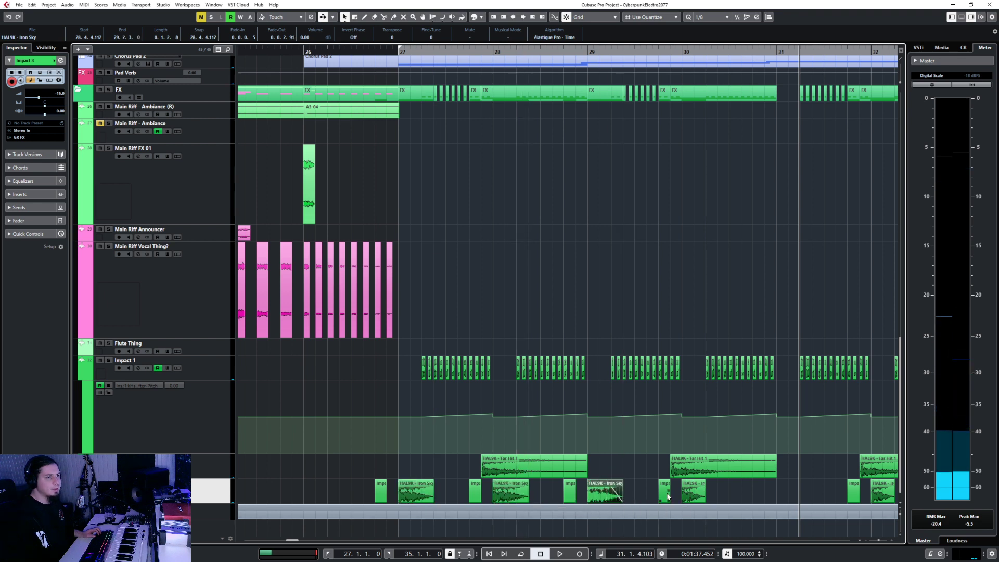
{"action": "left_click", "coordinate": [704, 503]}
{"action": "left_click_drag", "start_coordinate": [704, 499], "coordinate": [718, 499]}
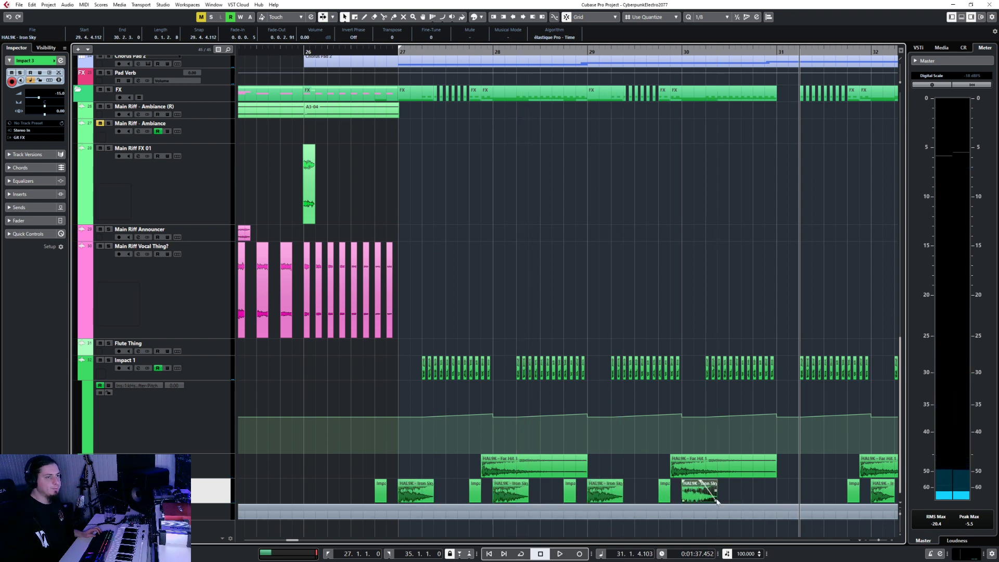
{"action": "scroll", "coordinate": [684, 489], "scroll_direction": "right", "scroll_amount": 10}
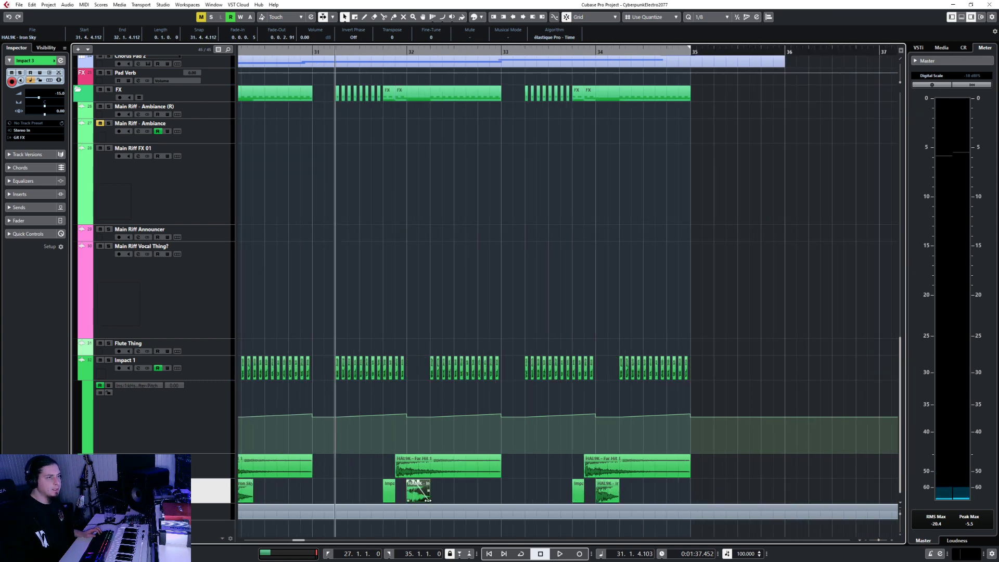
{"action": "left_click_drag", "start_coordinate": [427, 500], "coordinate": [437, 499]}
{"action": "left_click", "coordinate": [608, 497]}
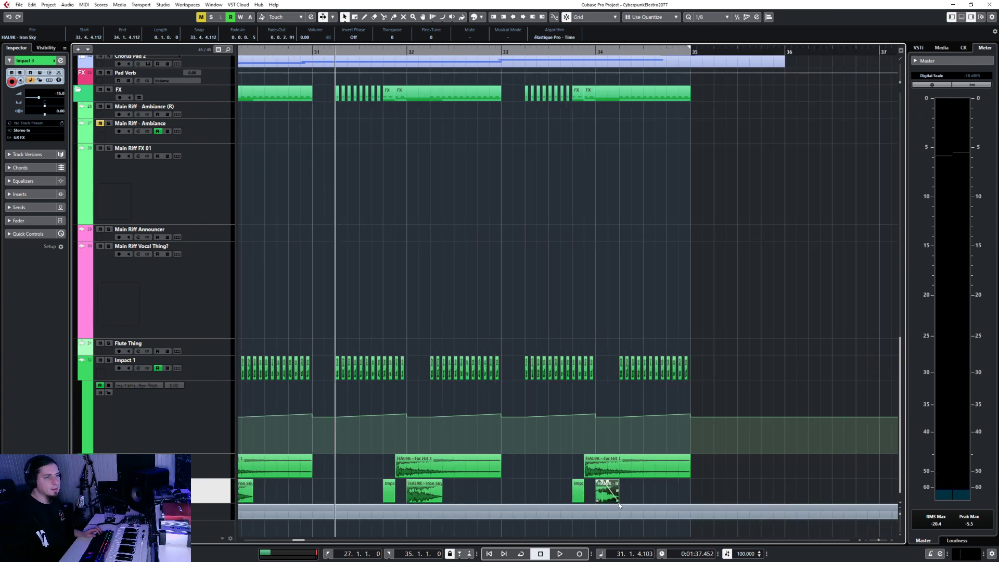
{"action": "left_click_drag", "start_coordinate": [620, 501], "coordinate": [632, 501]}
- Play from bar 26 to hear the lengthened Iron Sky clips through the following bars
{"action": "scroll", "coordinate": [488, 441], "scroll_direction": "left", "scroll_amount": 5}
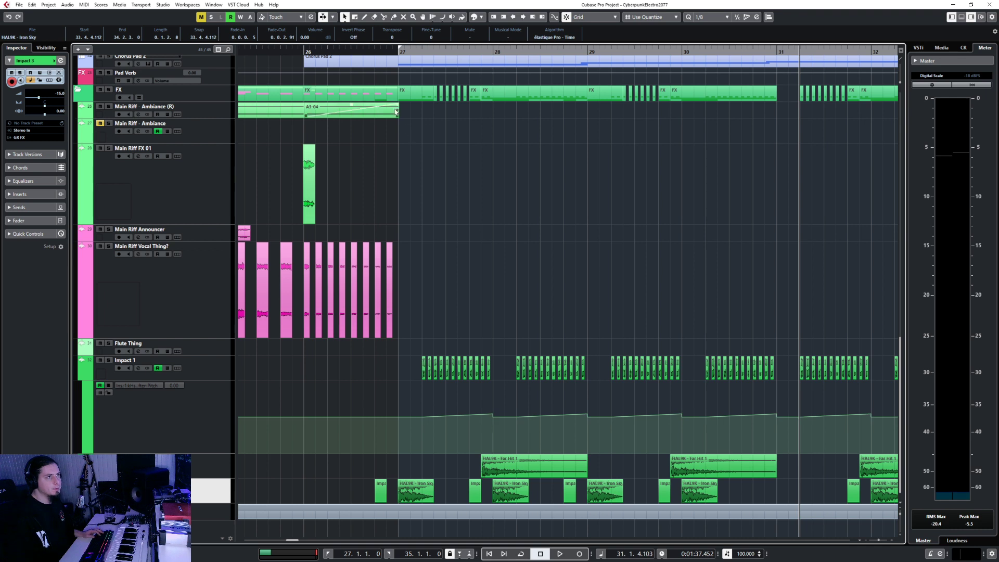
{"action": "double_click", "coordinate": [368, 50]}
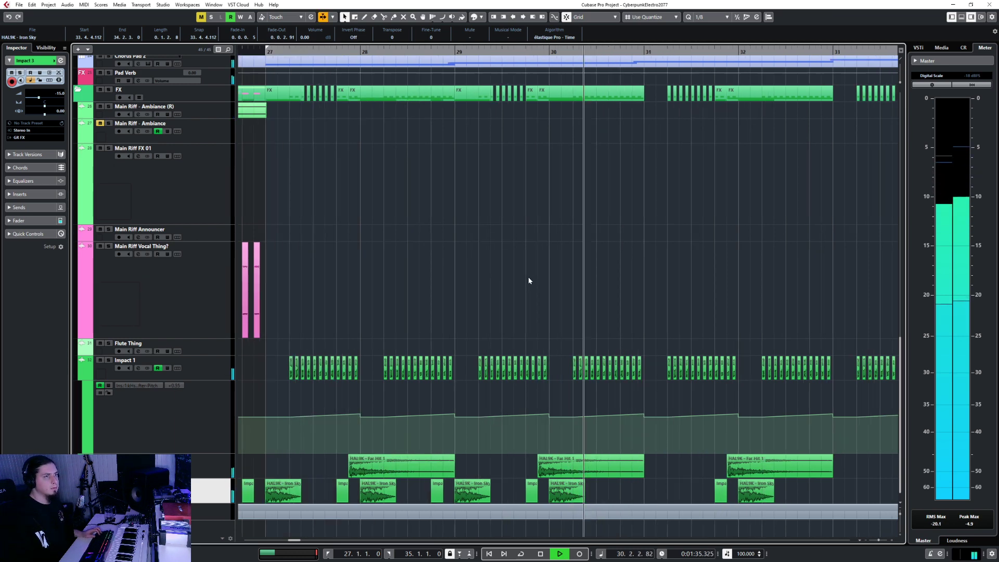
{"action": "key", "text": "g"}
{"action": "key", "text": "g"}
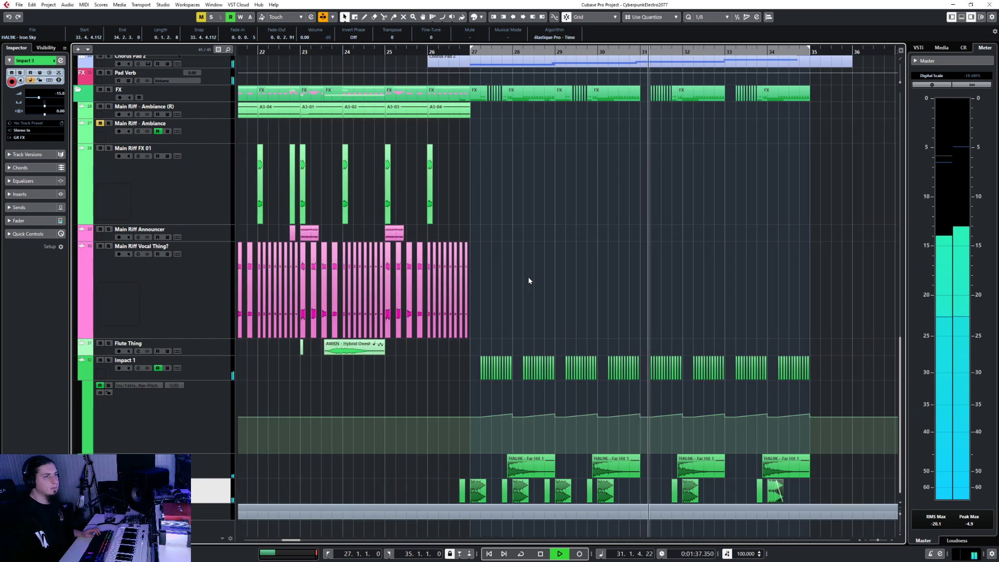
{"action": "key", "text": "space"}
- Copy the empty part and Iron Sky clip at 31.4.1.0 and paste them at 30.4.1.0 and 32.4.1.0 on Impact 3
{"action": "left_click", "coordinate": [675, 491]}
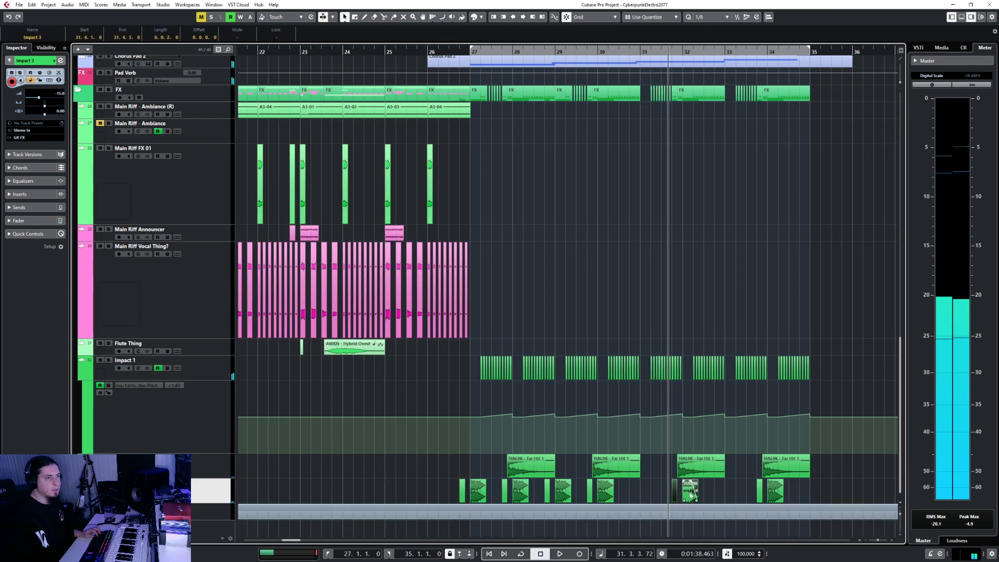
{"action": "key", "text": "h"}
{"action": "key", "text": "h"}
{"action": "left_click", "coordinate": [620, 53]}
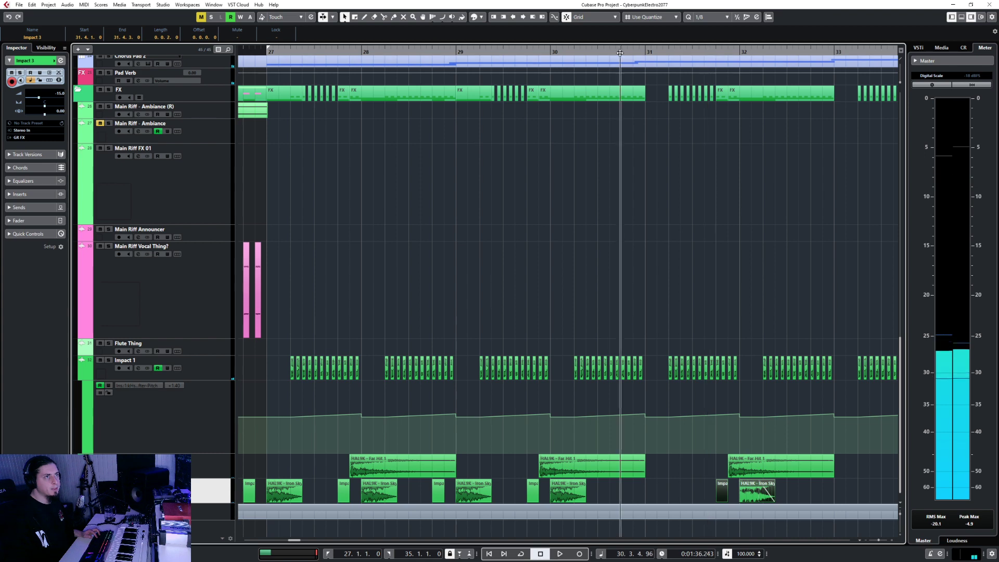
{"action": "key", "text": "ctrl+v"}
{"action": "scroll", "coordinate": [630, 302], "scroll_direction": "right", "scroll_amount": 4}
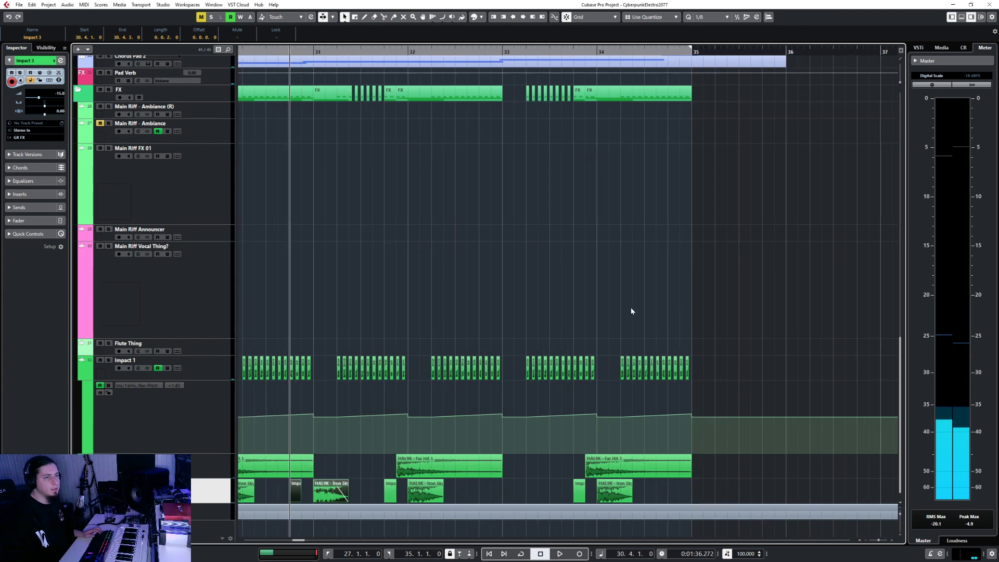
{"action": "left_click", "coordinate": [479, 52]}
{"action": "key", "text": "ctrl+v"}
- Duplicate the Impact 3 track as Impact 4 and delete all the copied clips from the duplicate
{"action": "key", "text": "g"}
{"action": "key", "text": "g"}
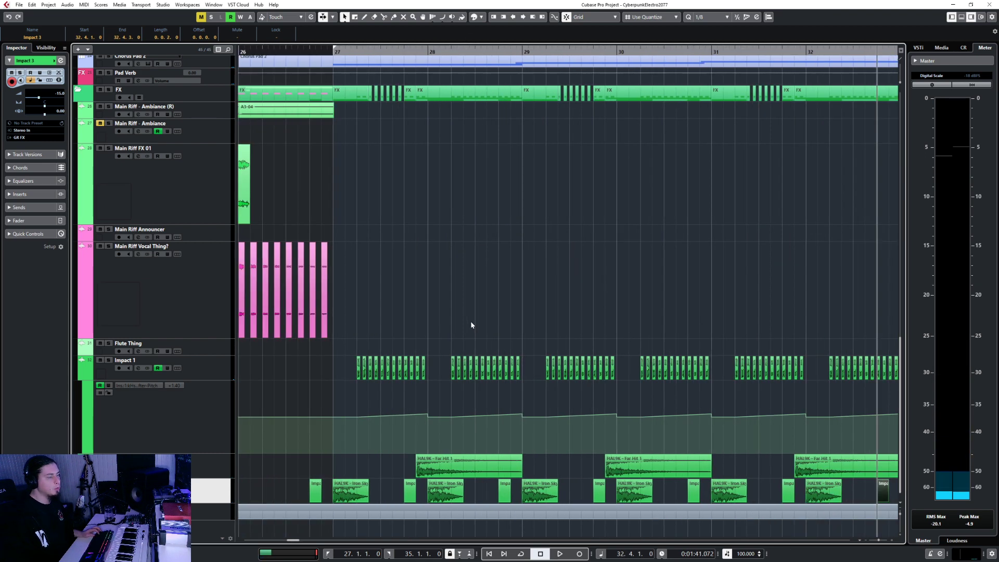
{"action": "right_click", "coordinate": [215, 294]}
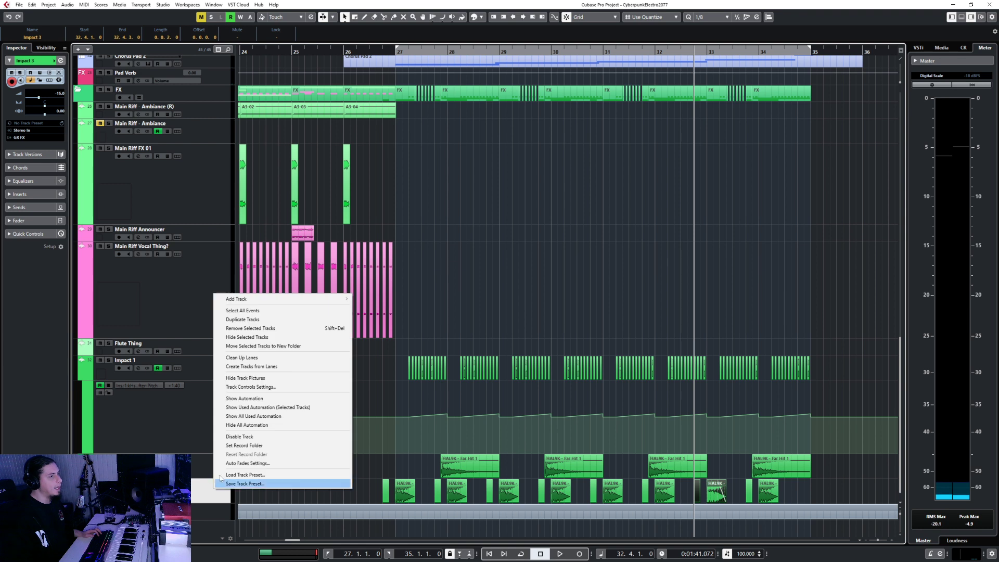
{"action": "left_click", "coordinate": [243, 319]}
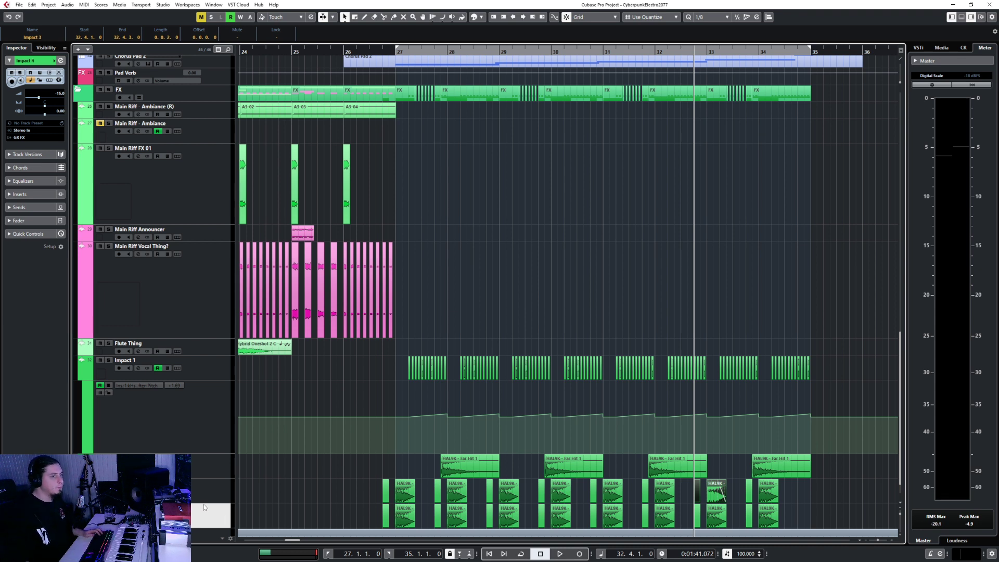
{"action": "left_click_drag", "start_coordinate": [426, 519], "coordinate": [785, 512]}
- Make two more empty duplicates of the Impact 4 track, naming one of them Impact 5
{"action": "right_click", "coordinate": [205, 522]}
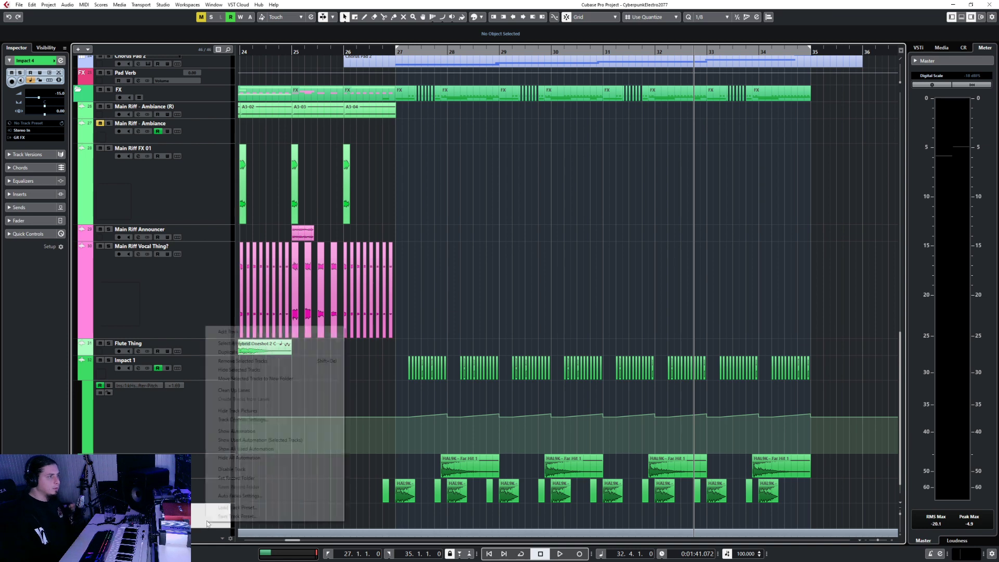
{"action": "left_click", "coordinate": [241, 352]}
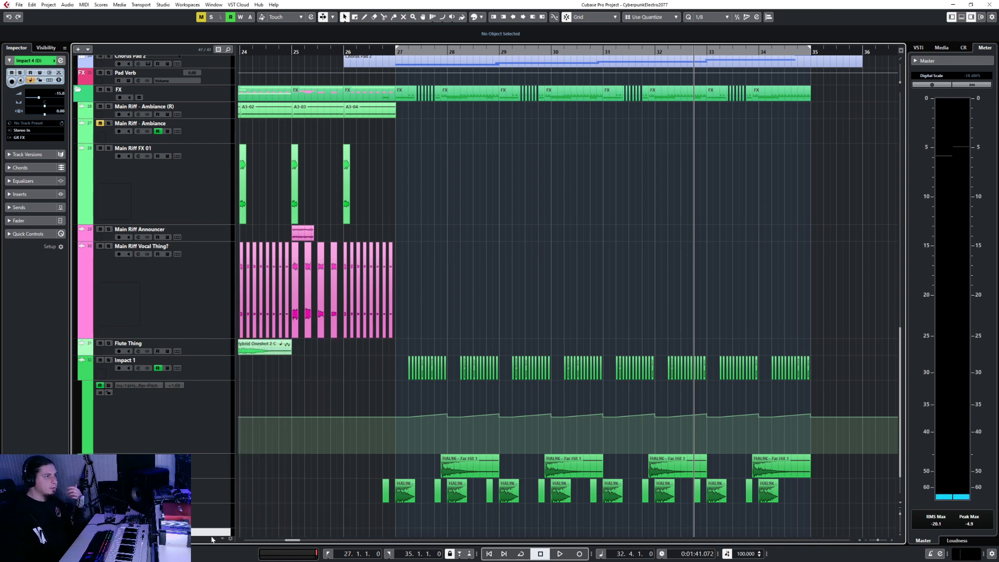
{"action": "right_click", "coordinate": [187, 440]}
{"action": "left_click", "coordinate": [248, 319]}
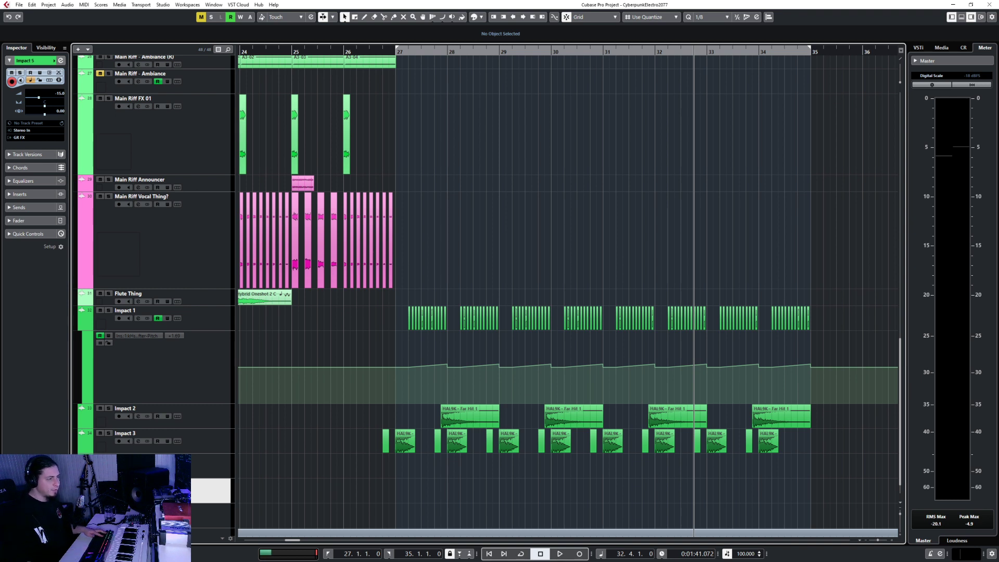
- Rename the Impact 5 track as Pipe and the Impact 4 (D) track as Anvil
{"action": "left_click", "coordinate": [127, 508]}
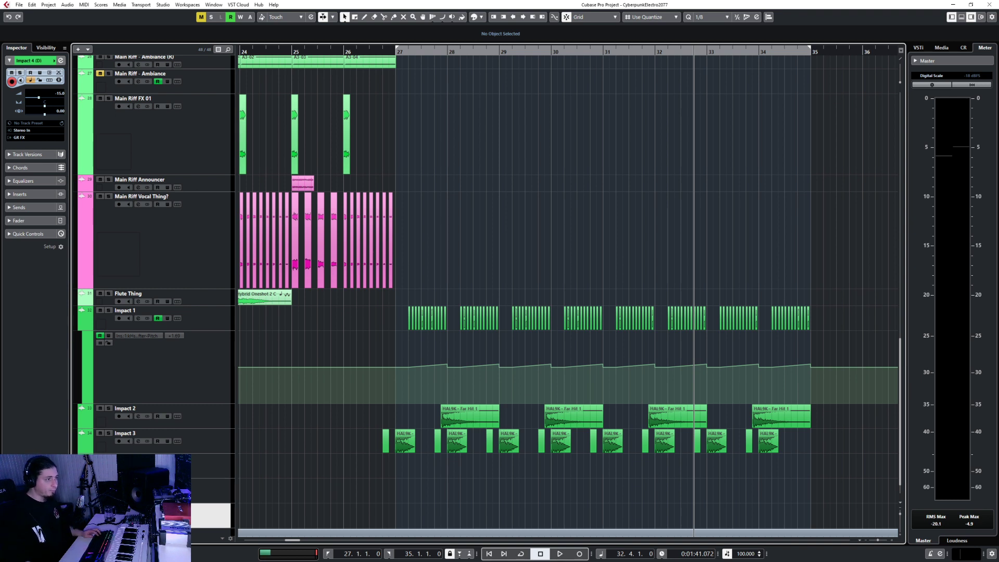
{"action": "left_click", "coordinate": [128, 491]}
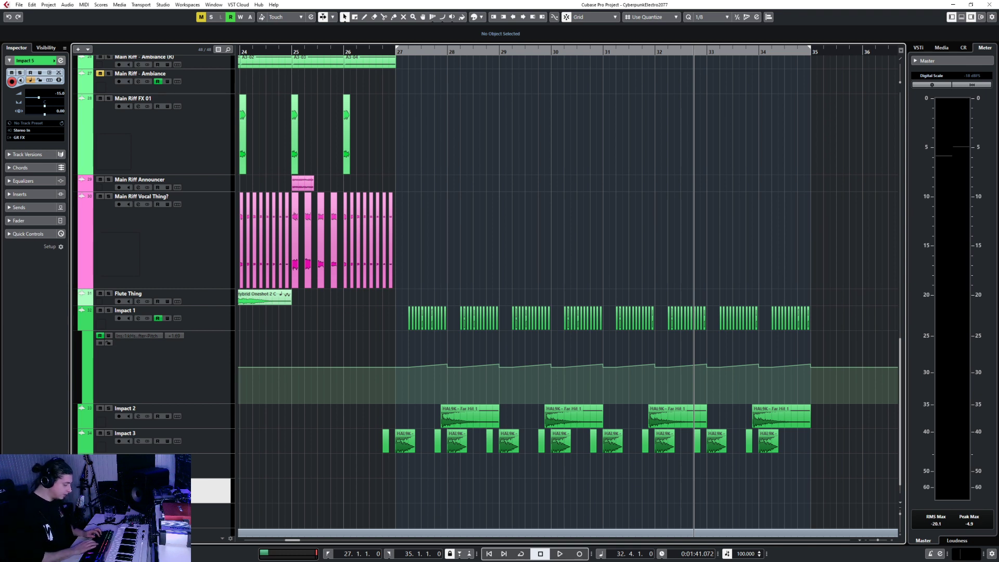
{"action": "left_click", "coordinate": [127, 515]}
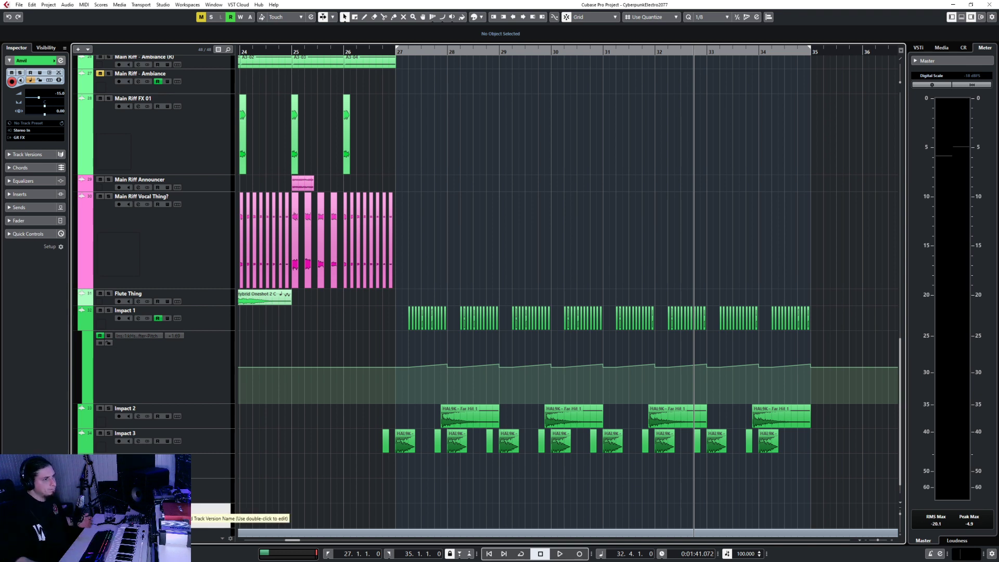
{"action": "left_click", "coordinate": [128, 491]}
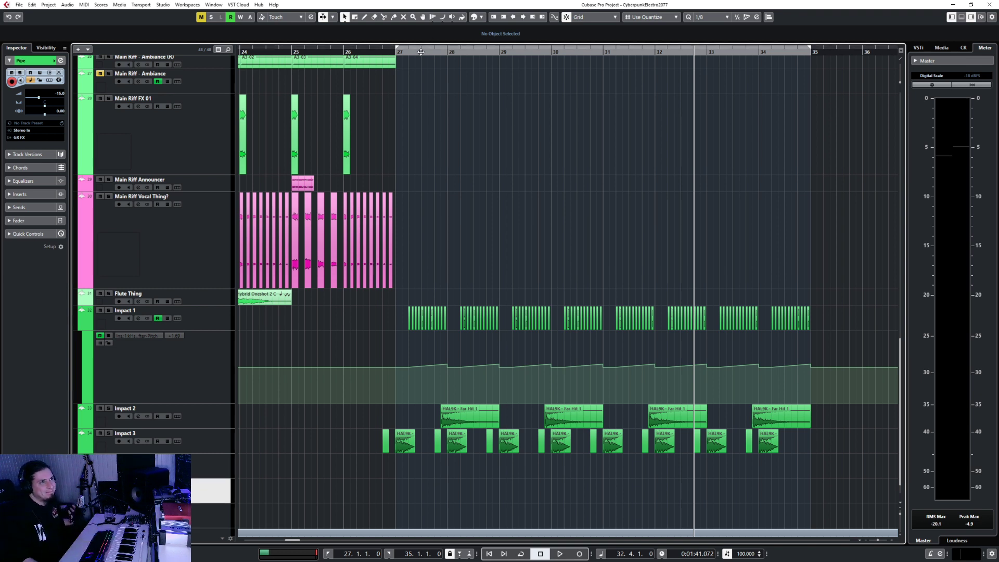
- Import the audio file HAL9K - Metal + Delay onto Impact 4 at 27.3.1.0, copying it to the working directory
{"action": "left_click_drag", "start_coordinate": [421, 52], "coordinate": [392, 276]}
{"action": "left_click", "coordinate": [227, 475]}
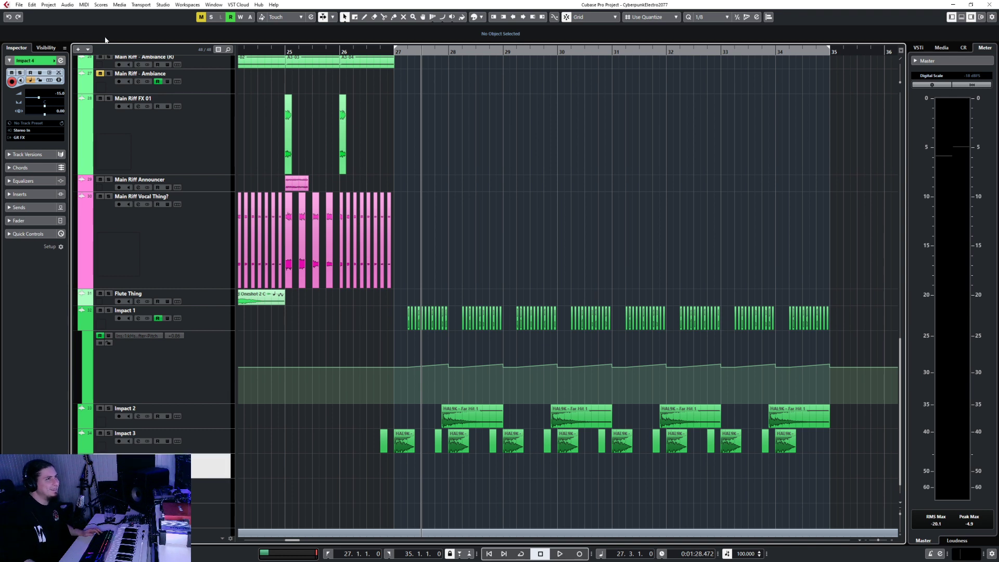
{"action": "left_click", "coordinate": [19, 5]}
{"action": "mouse_move", "coordinate": [37, 120]}
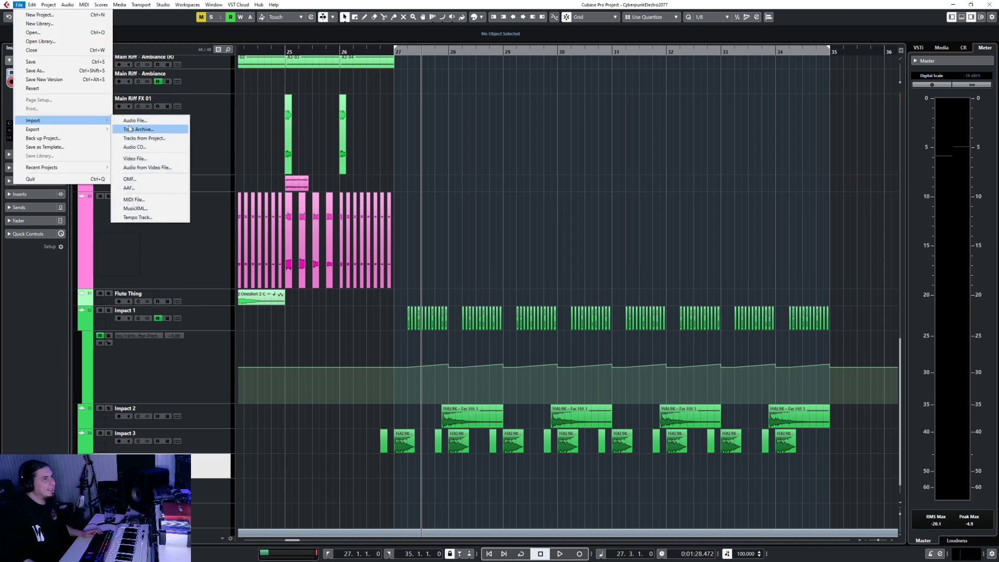
{"action": "left_click", "coordinate": [130, 124]}
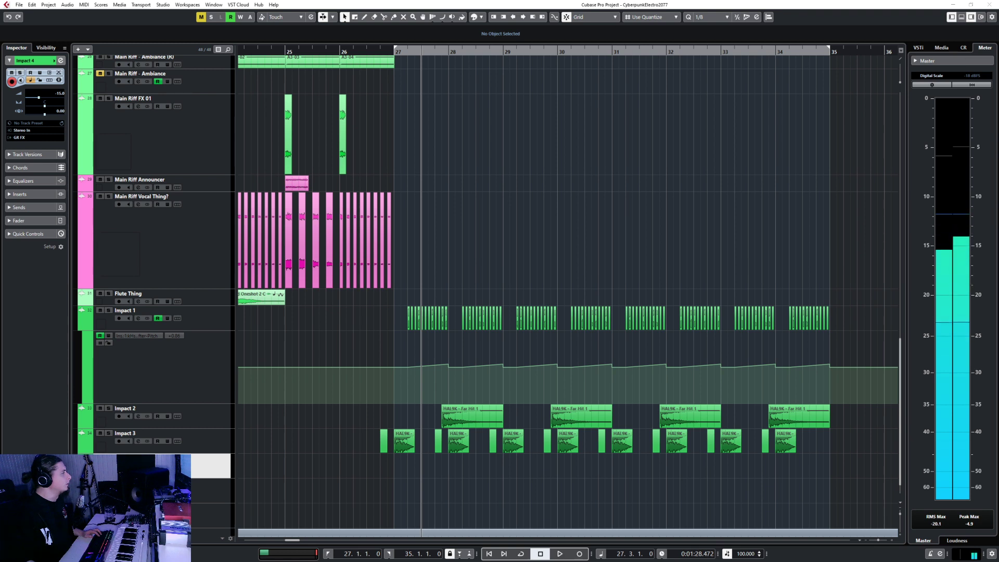
{"action": "left_click", "coordinate": [534, 325]}
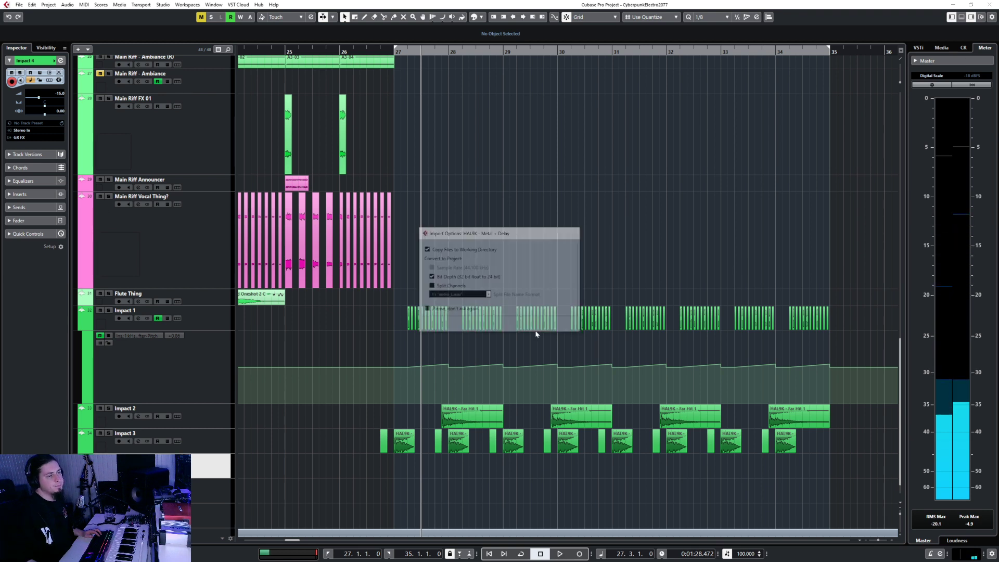
- Split the Metal + Delay clip on Impact 4 at 27.4.1.0
{"action": "scroll", "coordinate": [489, 447], "scroll_direction": "up", "scroll_amount": 3}
{"action": "right_click", "coordinate": [456, 471]}
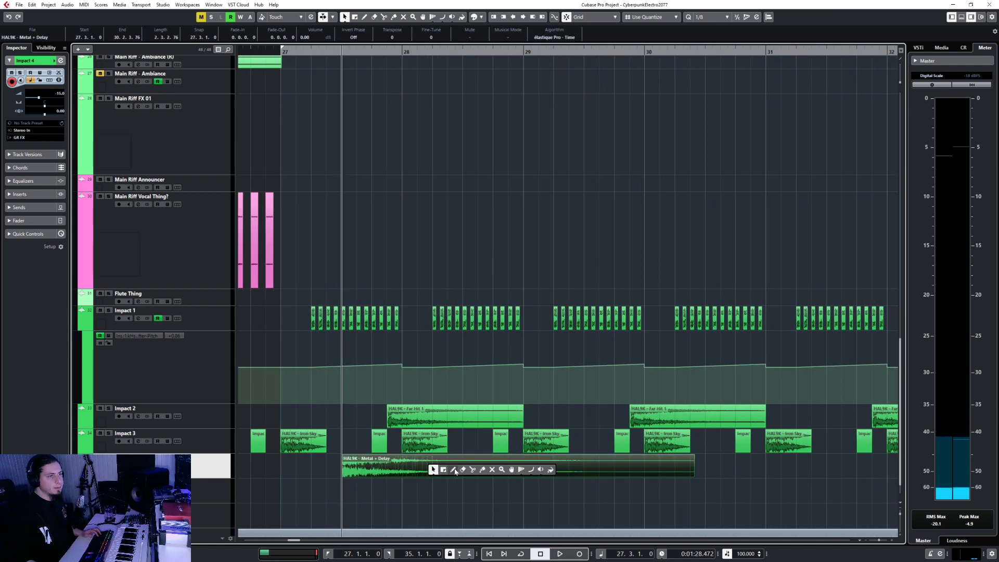
{"action": "left_click", "coordinate": [474, 470]}
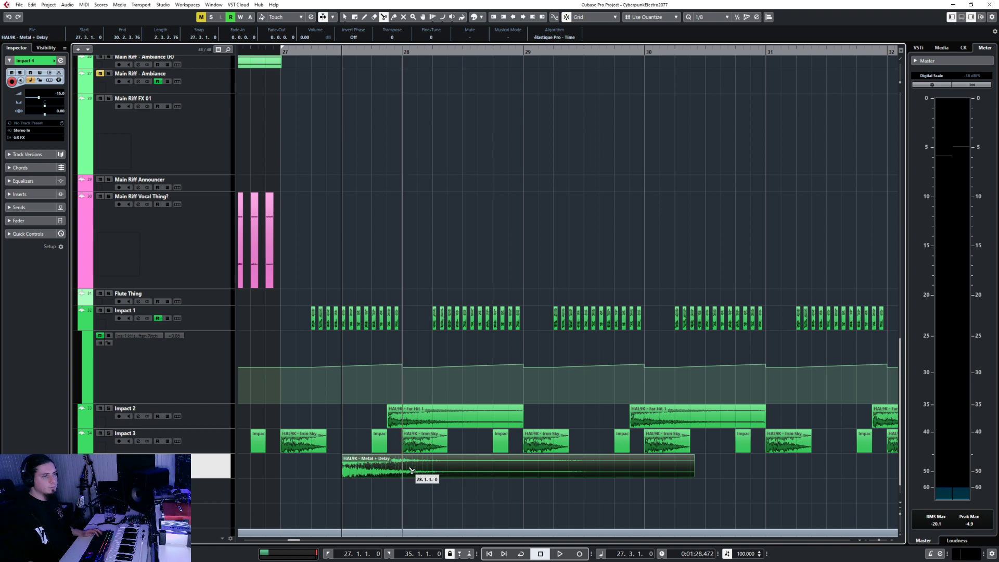
{"action": "left_click", "coordinate": [375, 468]}
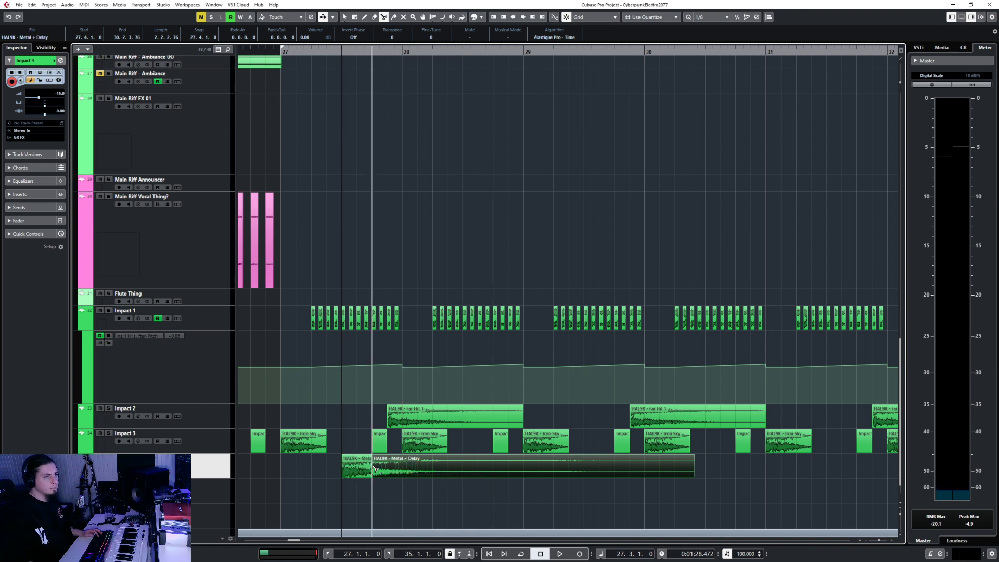
- Split the Metal + Delay tail on Impact 4 at 28.2.1.0 and delete everything after that point
{"action": "left_click", "coordinate": [435, 467]}
{"action": "key", "text": "1"}
{"action": "key", "text": "Delete"}
{"action": "left_click", "coordinate": [355, 472]}
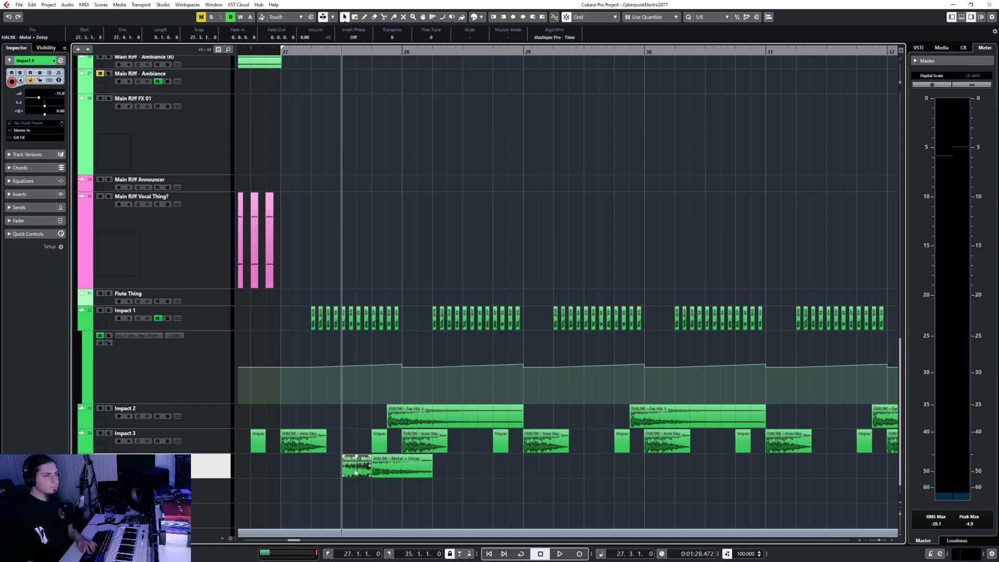
{"action": "left_click_drag", "start_coordinate": [343, 472], "coordinate": [351, 472]}
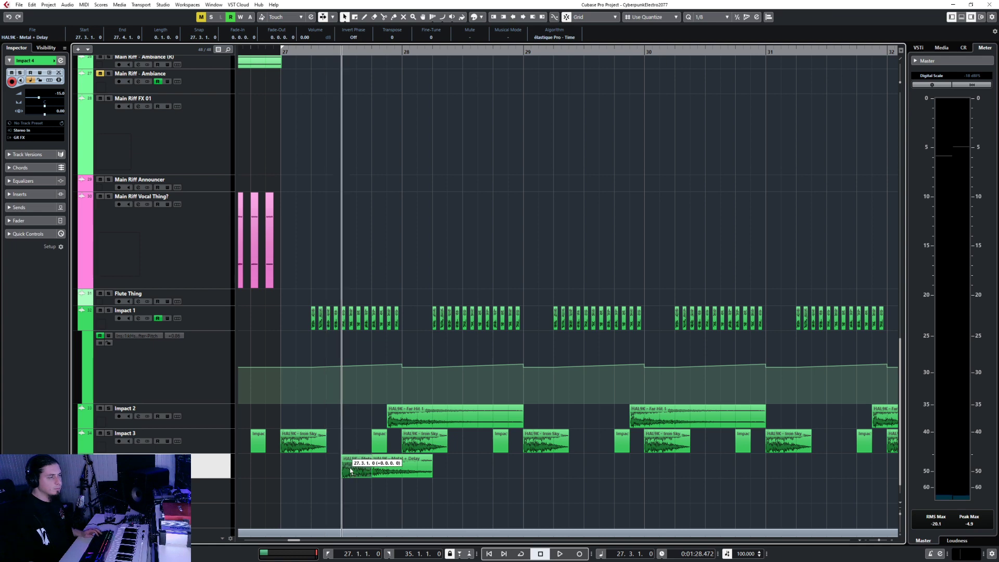
- Reverse the Metal + Delay clip starting at 27.4.1.0, applying the process to a new version of its audio
{"action": "double_click", "coordinate": [395, 471]}
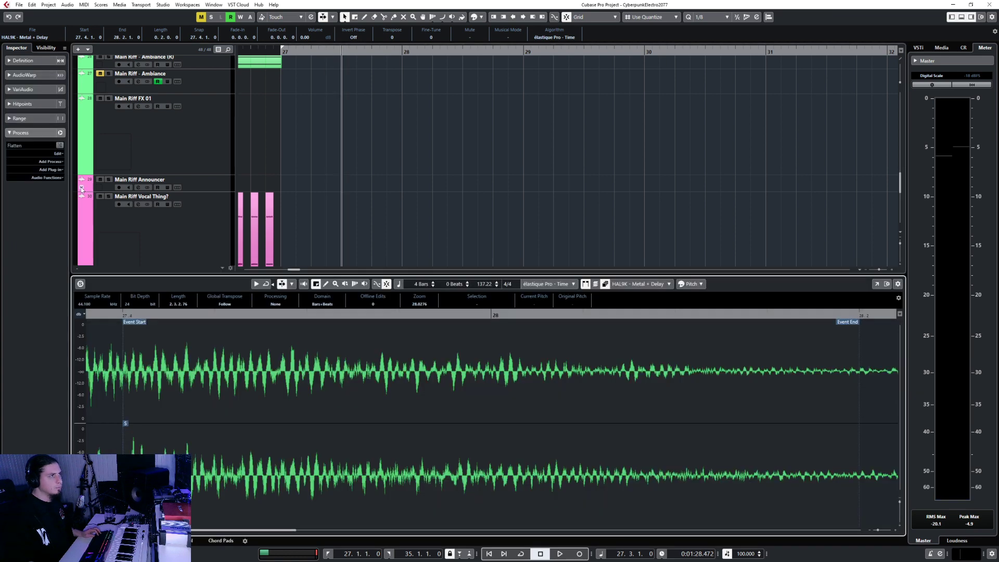
{"action": "left_click", "coordinate": [52, 162]}
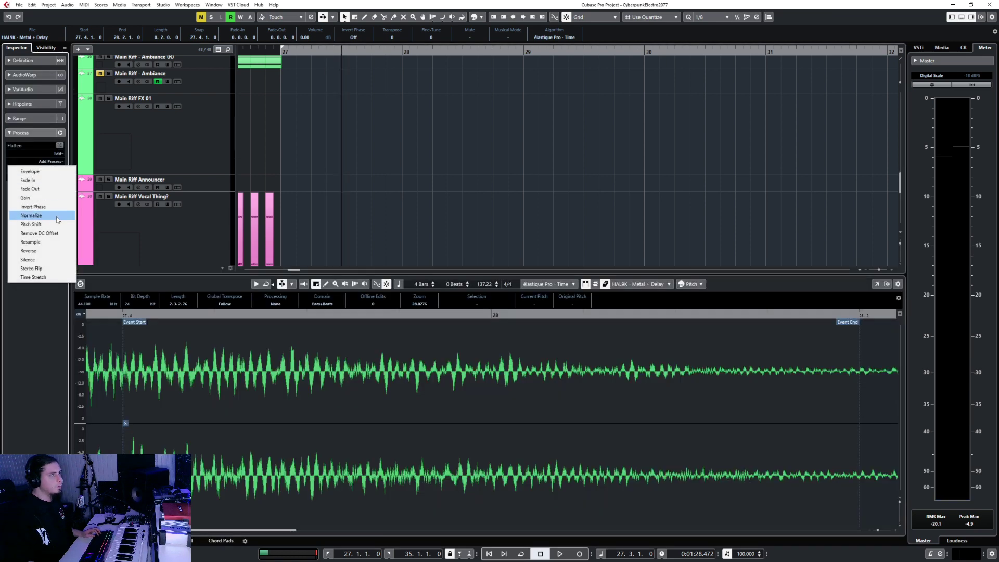
{"action": "left_click", "coordinate": [52, 251]}
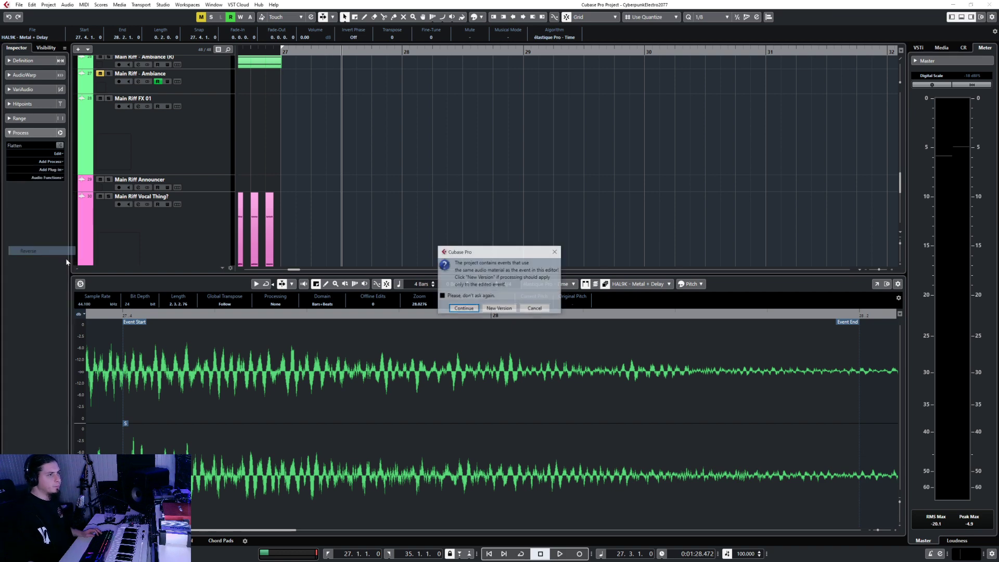
{"action": "left_click", "coordinate": [499, 309]}
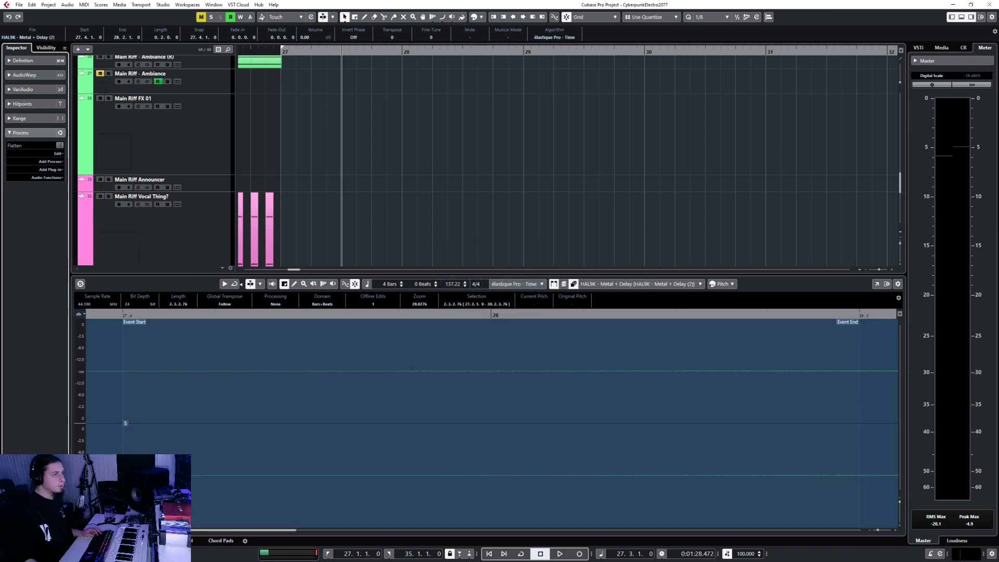
{"action": "key", "text": "ctrl+e"}
- Move the reversed clip on Impact 4 to 28.2.1.0 and extend its end to 31.1.3.76
{"action": "mouse_move", "coordinate": [446, 467]}
{"action": "left_mouse_down"}
{"action": "mouse_move", "coordinate": [505, 470]}
{"action": "mouse_move", "coordinate": [433, 475]}
{"action": "left_mouse_up"}
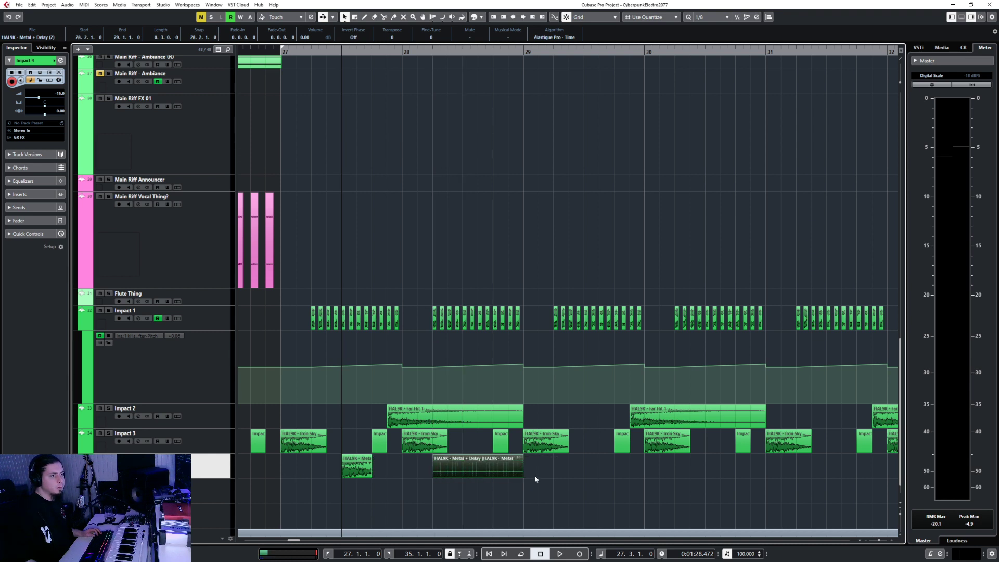
{"action": "left_click_drag", "start_coordinate": [523, 475], "coordinate": [860, 477]}
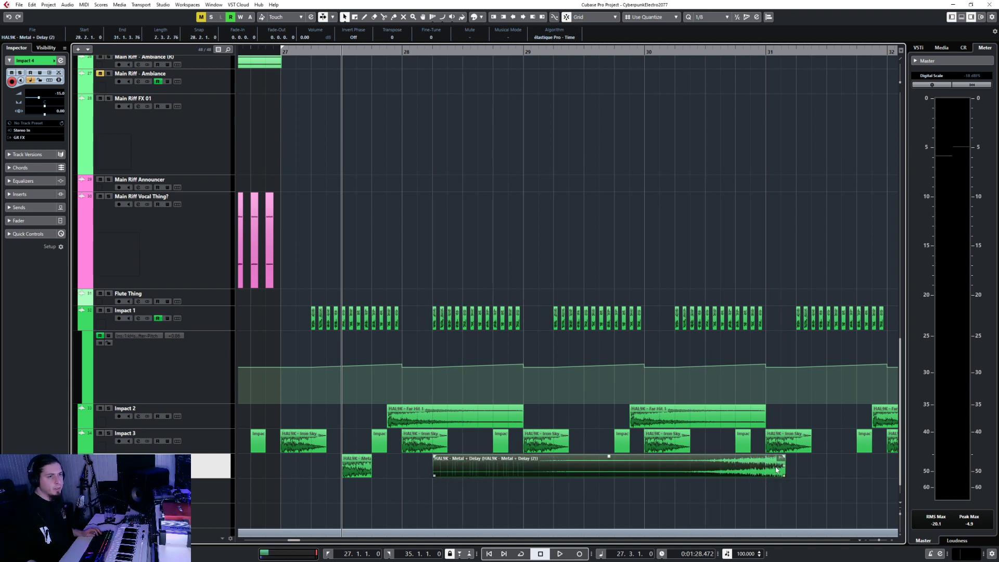
{"action": "left_click_drag", "start_coordinate": [776, 471], "coordinate": [700, 472]}
{"action": "key", "text": "ctrl+z"}
- Split the reversed Metal + Delay clip at 31.1.1.0 and delete the short piece after the cut
{"action": "right_click", "coordinate": [733, 467]}
{"action": "left_click", "coordinate": [771, 466]}
{"action": "left_click", "coordinate": [769, 471]}
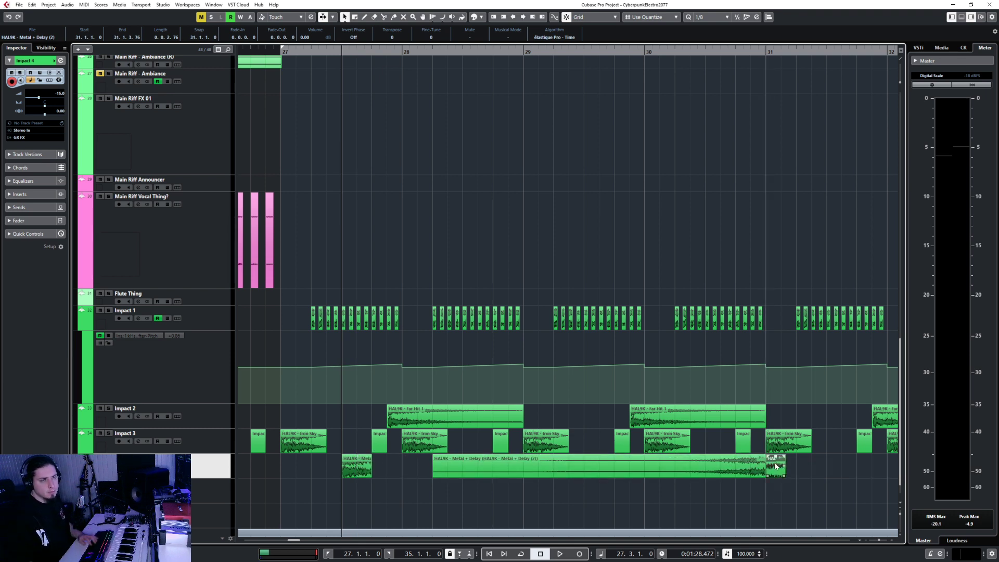
{"action": "key", "text": "Delete"}
- Trim the reversed clip's start to 30.2.3.0, split it at 30.3.3.0 and delete the later piece
{"action": "left_click_drag", "start_coordinate": [433, 476], "coordinate": [690, 476]}
{"action": "right_click", "coordinate": [723, 471]}
{"action": "left_click", "coordinate": [765, 473]}
{"action": "left_click", "coordinate": [727, 467]}
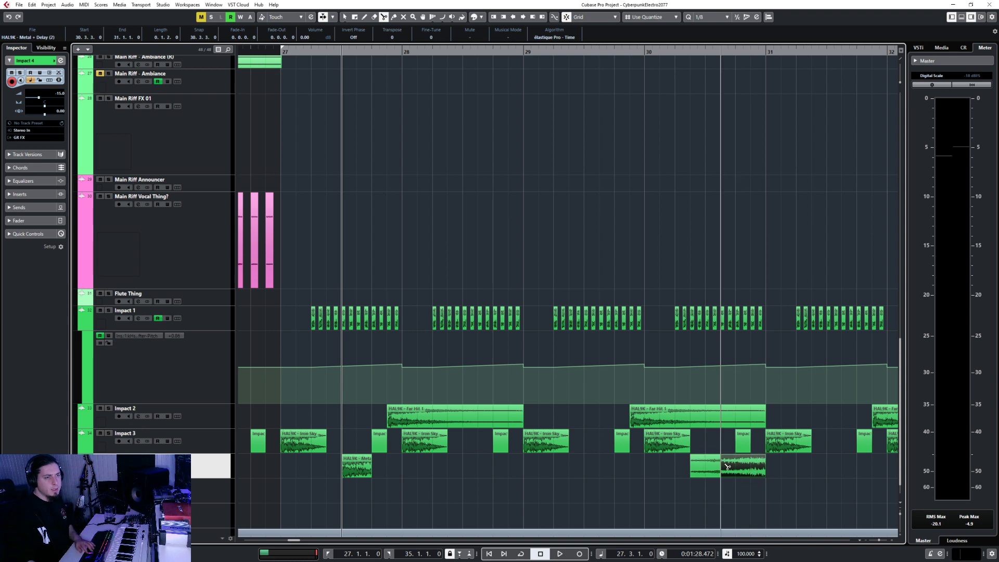
{"action": "key", "text": "1"}
{"action": "key", "text": "Delete"}
- Line up the Metal + Delay hit at 27.2.1.0, the reversed piece at 27.3.1.0 and a copy of the hit at 27.4.1.0
{"action": "left_click", "coordinate": [693, 464]}
{"action": "left_click_drag", "start_coordinate": [692, 458], "coordinate": [329, 468]}
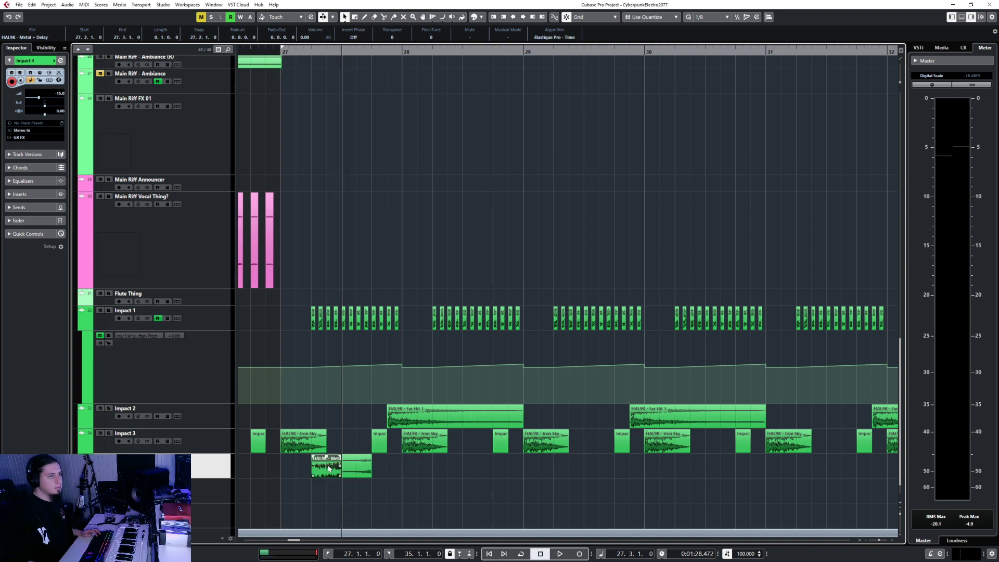
{"action": "left_click", "coordinate": [370, 50]}
{"action": "left_click", "coordinate": [371, 50]}
{"action": "key", "text": "ctrl+d"}
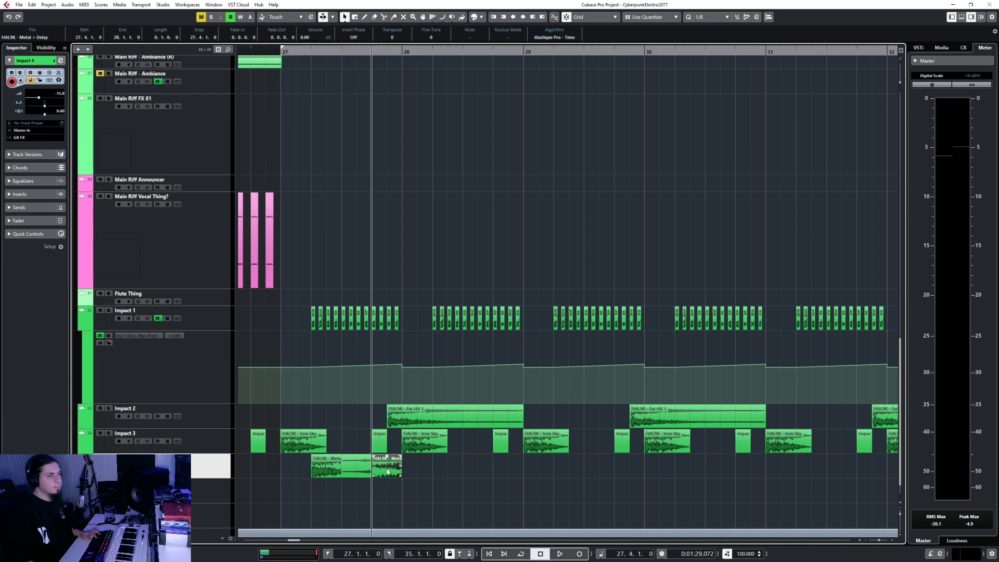
- Add a fade-out over about the second half of both Metal + Delay hits on Impact 4 in bar 27
{"action": "scroll", "coordinate": [336, 458], "scroll_direction": "up", "scroll_amount": 3}
{"action": "left_click", "coordinate": [335, 458]}
{"action": "left_click_drag", "start_coordinate": [334, 460], "coordinate": [306, 469]}
{"action": "key", "text": "ctrl+z"}
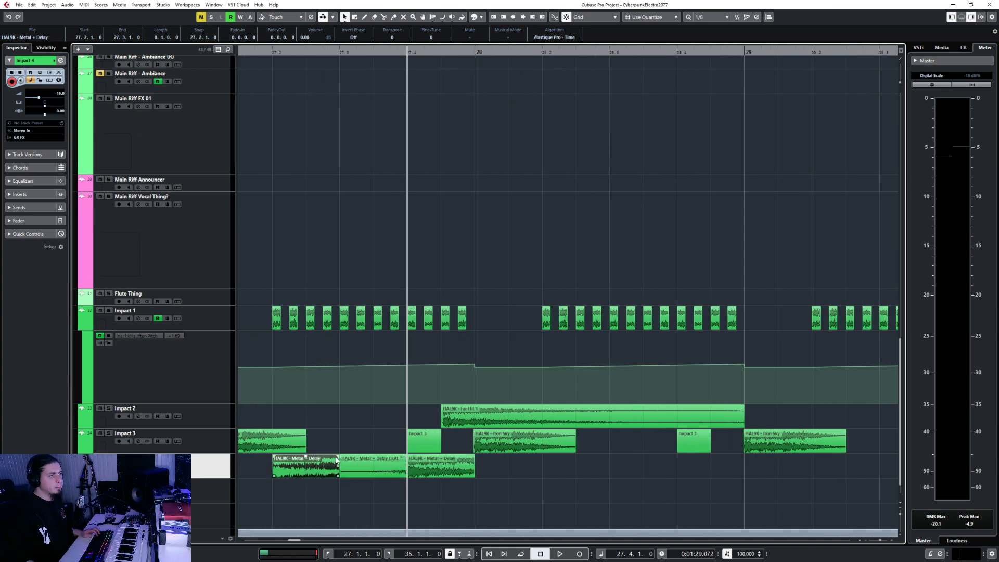
{"action": "mouse_move", "coordinate": [336, 456]}
{"action": "left_mouse_down"}
{"action": "mouse_move", "coordinate": [301, 458]}
{"action": "mouse_move", "coordinate": [318, 458]}
{"action": "left_mouse_up"}
{"action": "mouse_move", "coordinate": [411, 459]}
{"action": "left_mouse_down"}
{"action": "mouse_move", "coordinate": [464, 468]}
{"action": "mouse_move", "coordinate": [416, 478]}
{"action": "left_mouse_up"}
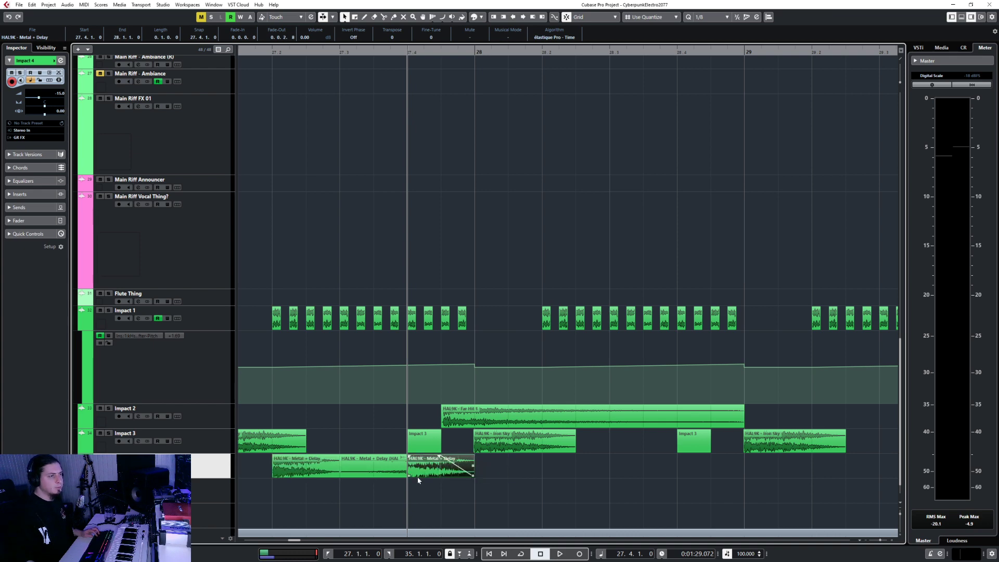
- Play the arrangement from 26.2.3.0 to hear the Metal + Delay hits in bar 27
{"action": "key", "text": "g"}
{"action": "key", "text": "g"}
{"action": "key", "text": "g"}
{"action": "left_click", "coordinate": [301, 52]}
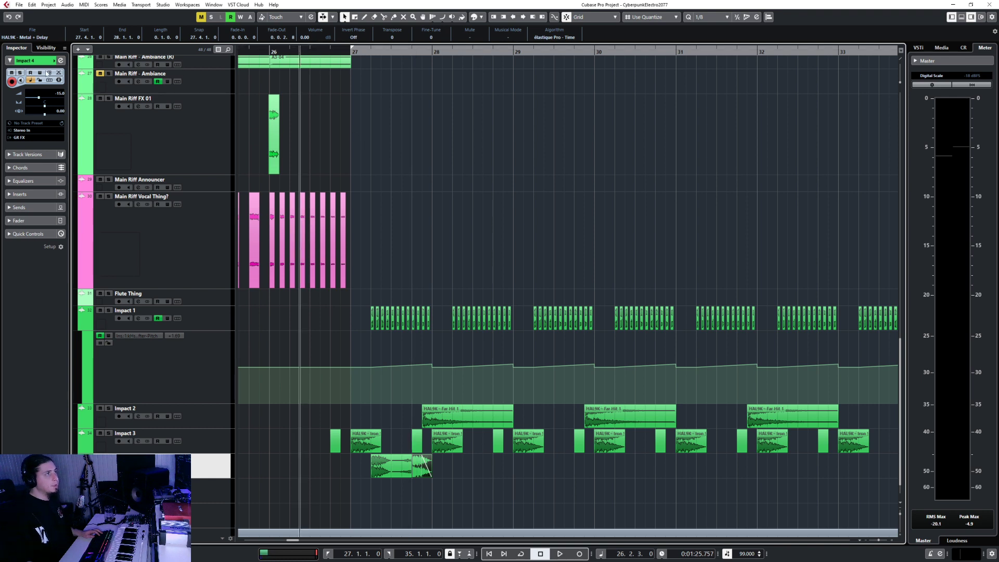
{"action": "key", "text": "space"}
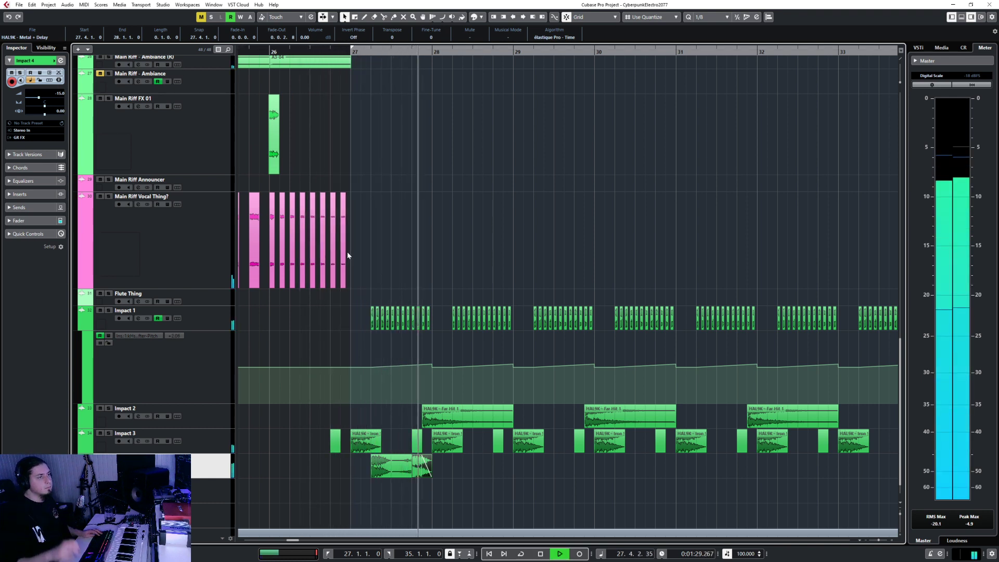
{"action": "key", "text": "space"}
- Fade in the reversed clip over about 0.0.3.16 and give both Metal + Delay hits a short 0.0.0.10 fade-in
{"action": "left_click", "coordinate": [385, 468]}
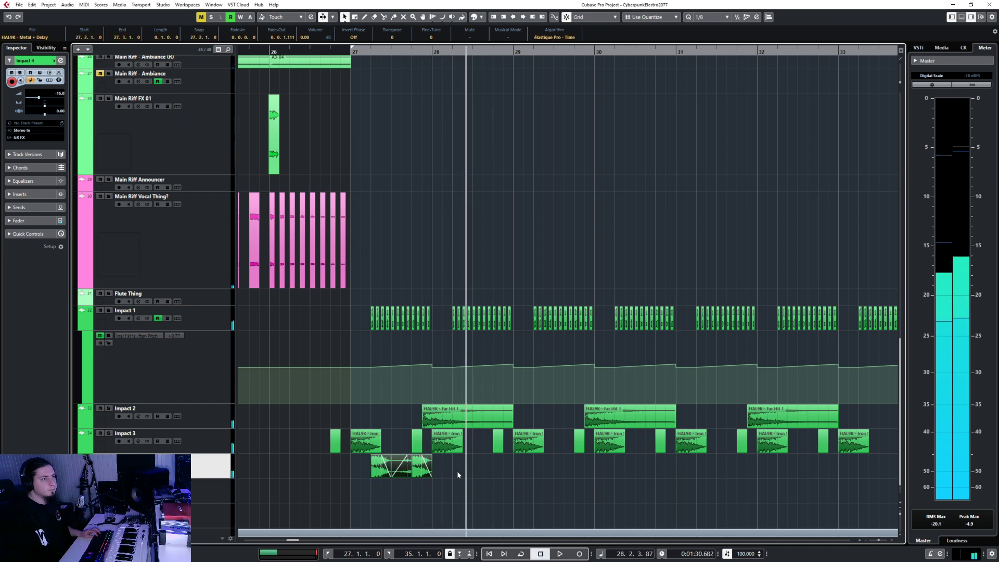
{"action": "scroll", "coordinate": [355, 491], "scroll_direction": "up", "scroll_amount": 5}
{"action": "scroll", "coordinate": [504, 485], "scroll_direction": "down", "scroll_amount": 3}
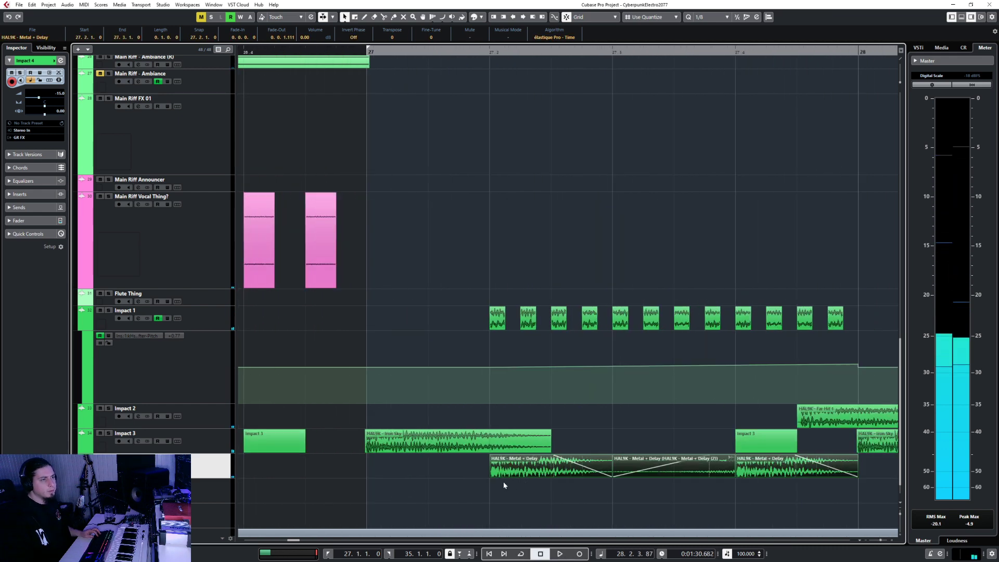
{"action": "scroll", "coordinate": [504, 482], "scroll_direction": "up", "scroll_amount": 4}
{"action": "scroll", "coordinate": [557, 424], "scroll_direction": "down", "scroll_amount": 4}
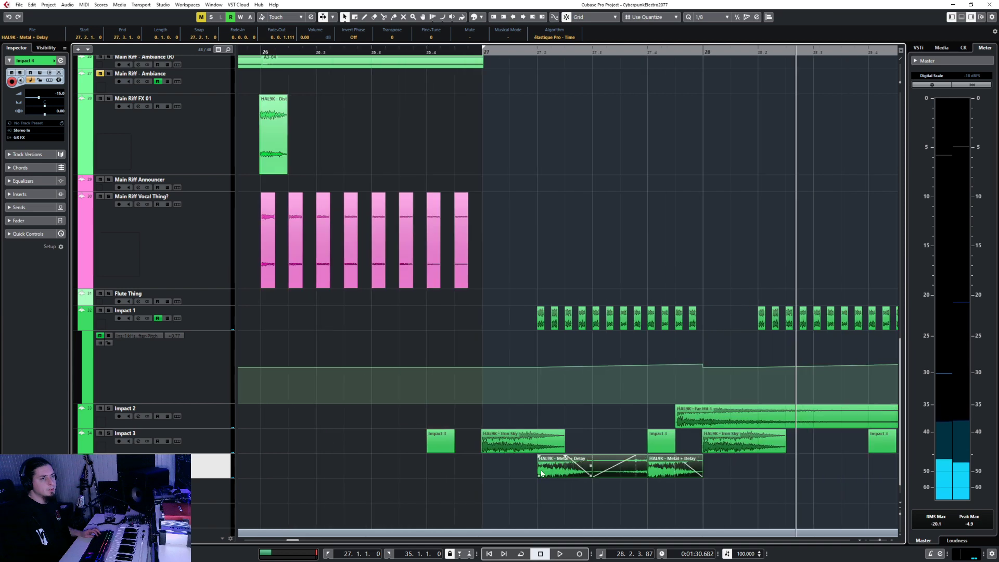
{"action": "left_click", "coordinate": [547, 465]}
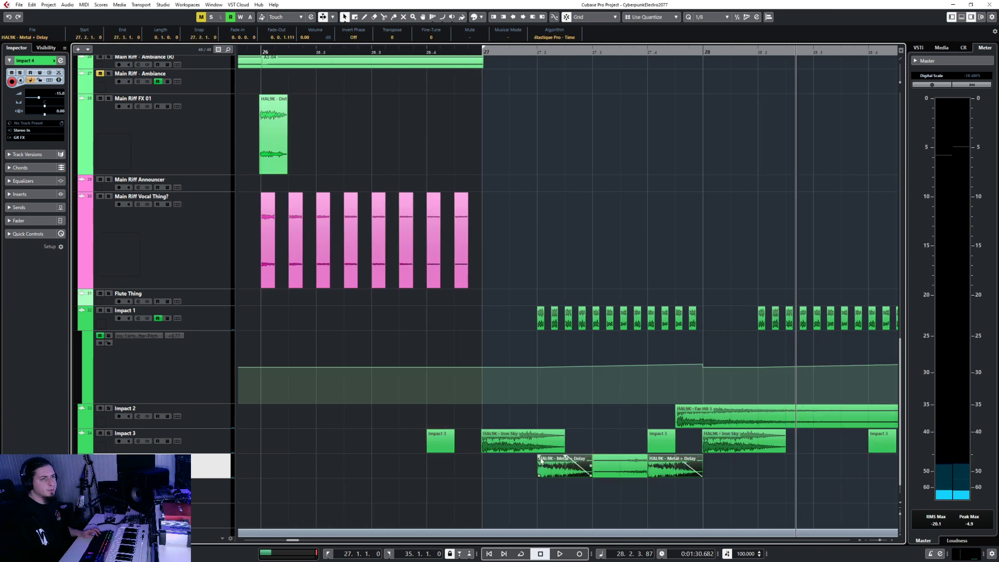
{"action": "scroll", "coordinate": [579, 481], "scroll_direction": "down", "scroll_amount": 4}
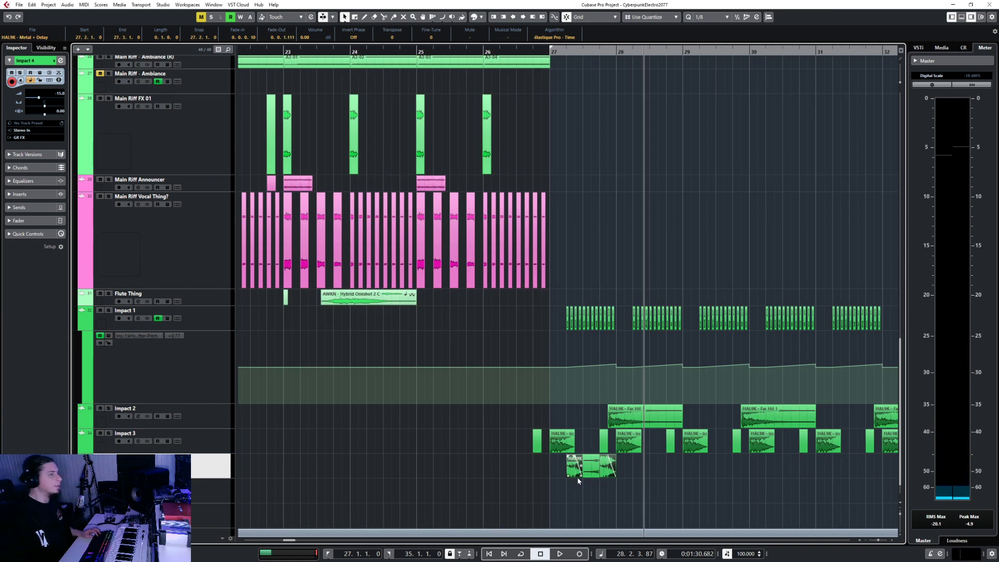
{"action": "scroll", "coordinate": [596, 480], "scroll_direction": "right", "scroll_amount": 3}
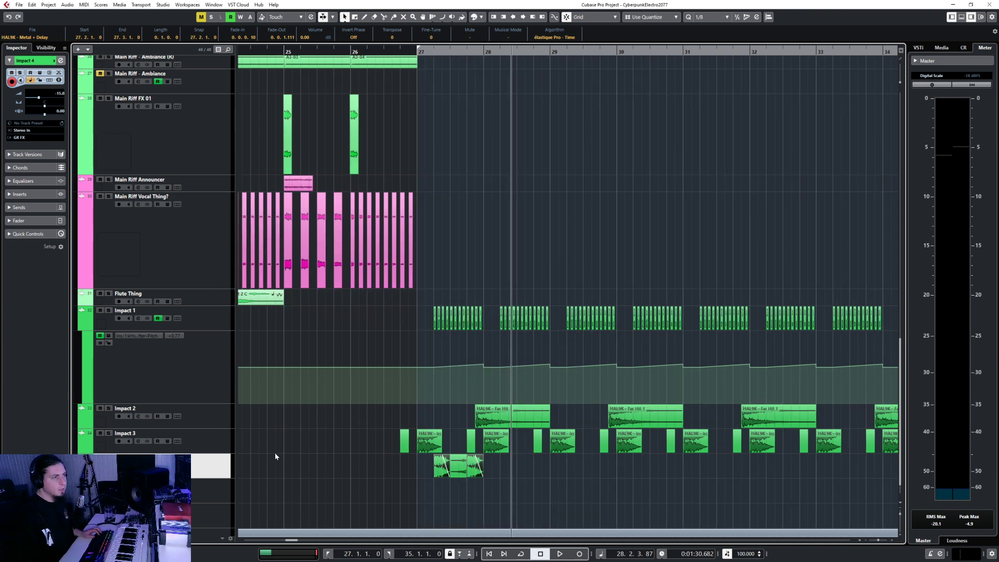
- Set the Impact 4 track volume to -10 and repeat the three-clip Metal + Delay pattern at 28.2.1.0, 29.2.1.0 and 30.2.1.0
{"action": "double_click", "coordinate": [60, 93]}
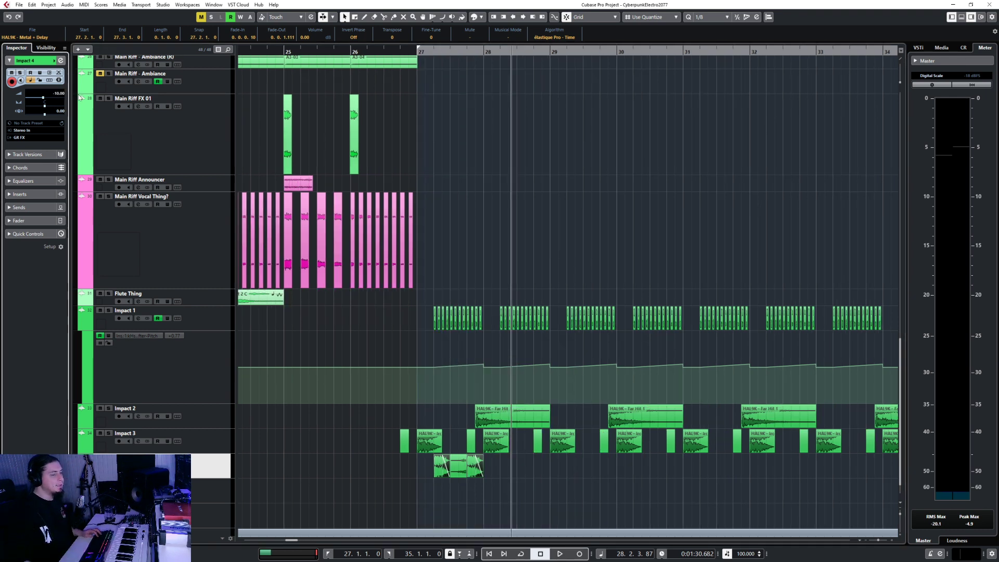
{"action": "left_click_drag", "start_coordinate": [408, 471], "coordinate": [500, 476]}
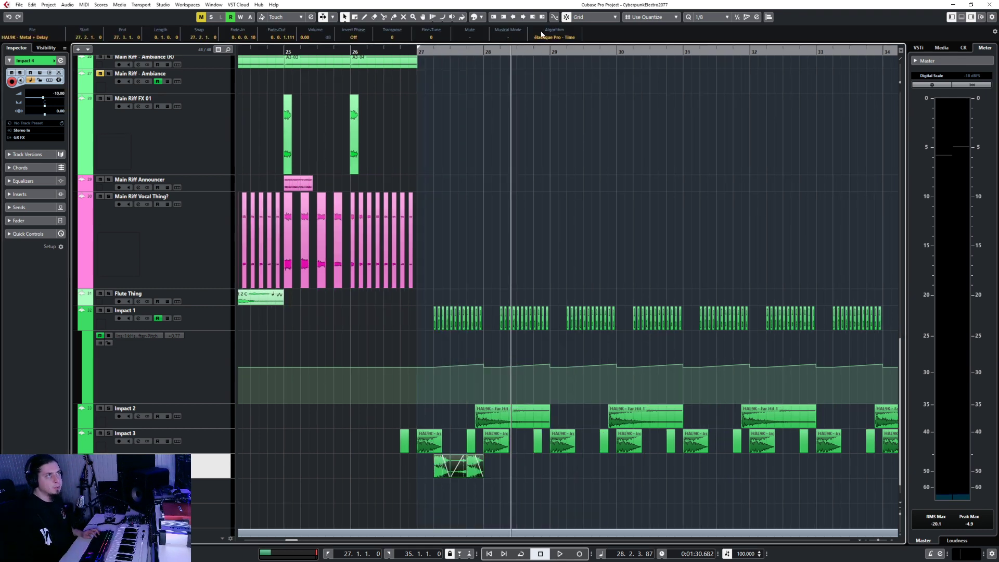
{"action": "key", "text": "ctrl+d"}
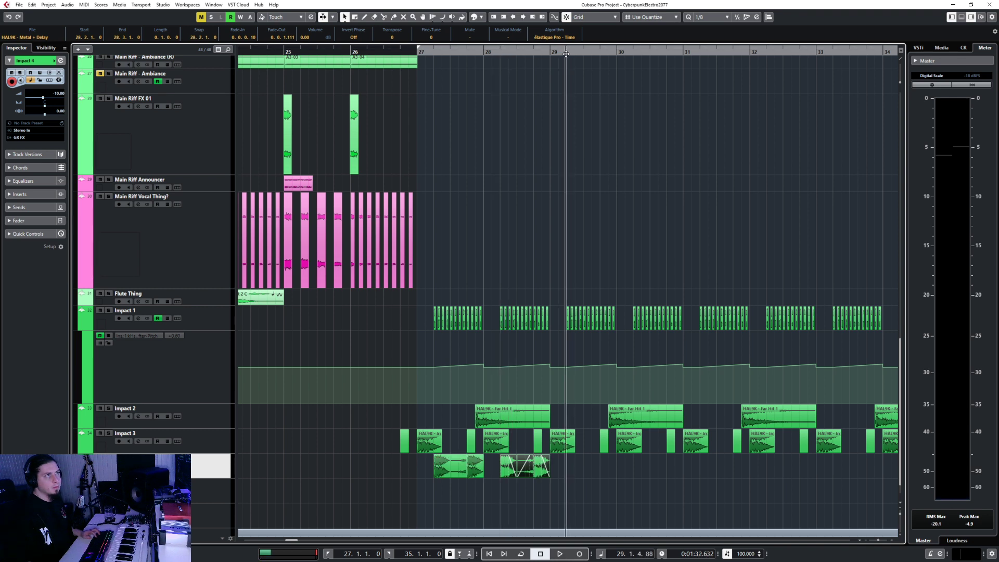
{"action": "key", "text": "ctrl+d"}
{"action": "key", "text": "ctrl+d"}
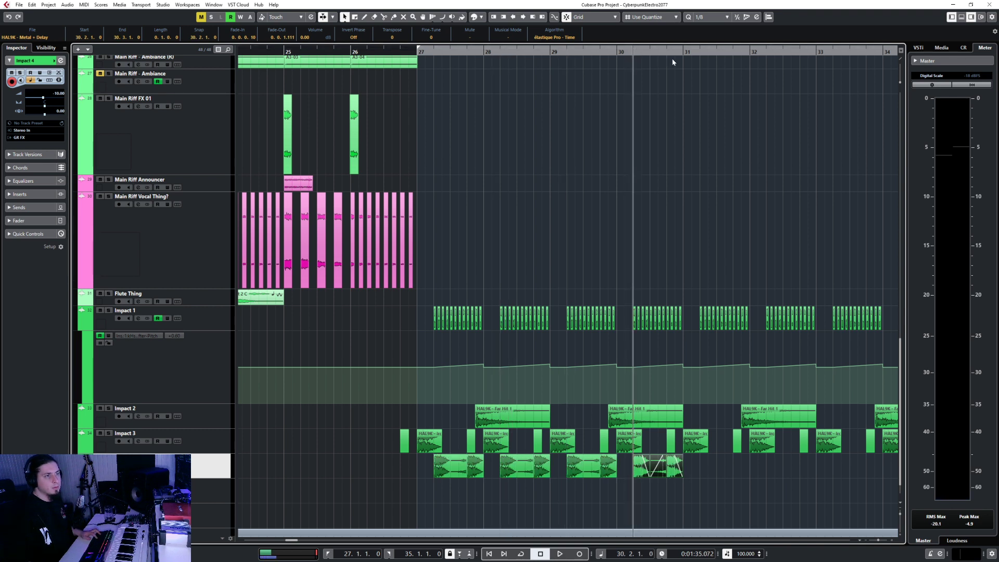
- Raise the clip volume of all four reversed Metal + Delay pieces on Impact 4 to 11.03
{"action": "left_click", "coordinate": [452, 498]}
{"action": "left_click", "coordinate": [458, 466]}
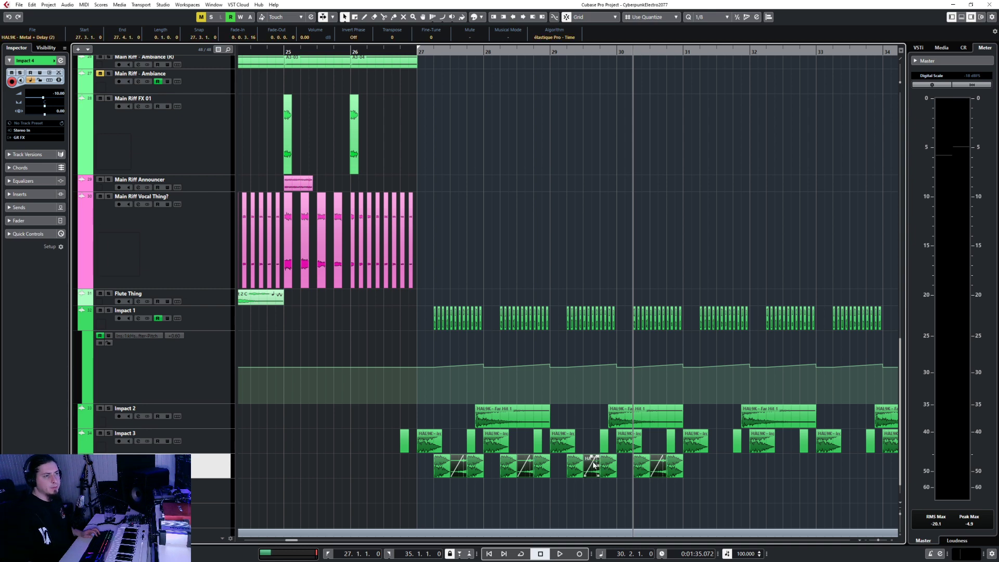
{"action": "scroll", "coordinate": [593, 465], "scroll_direction": "up", "scroll_amount": 10}
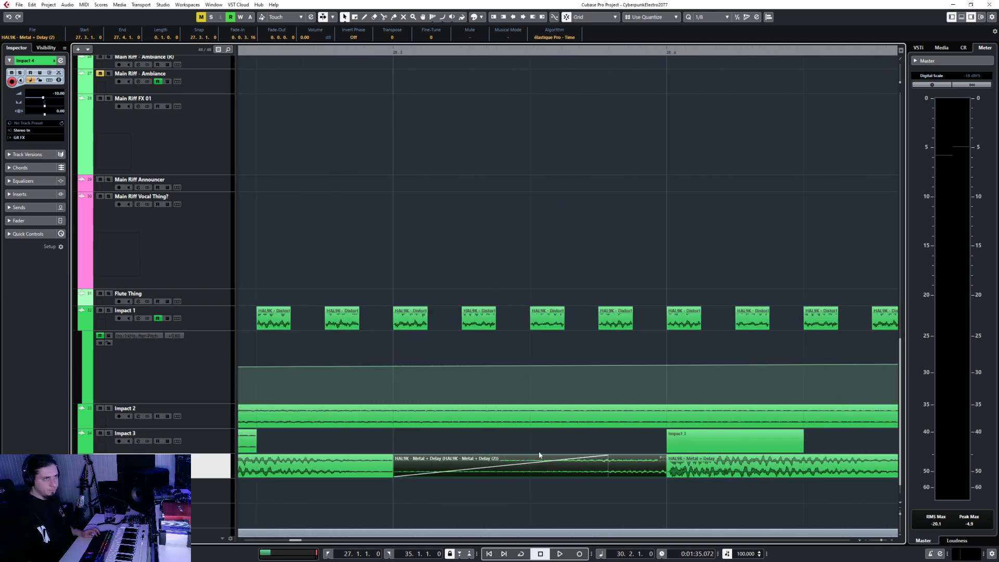
{"action": "left_click_drag", "start_coordinate": [530, 456], "coordinate": [533, 407]}
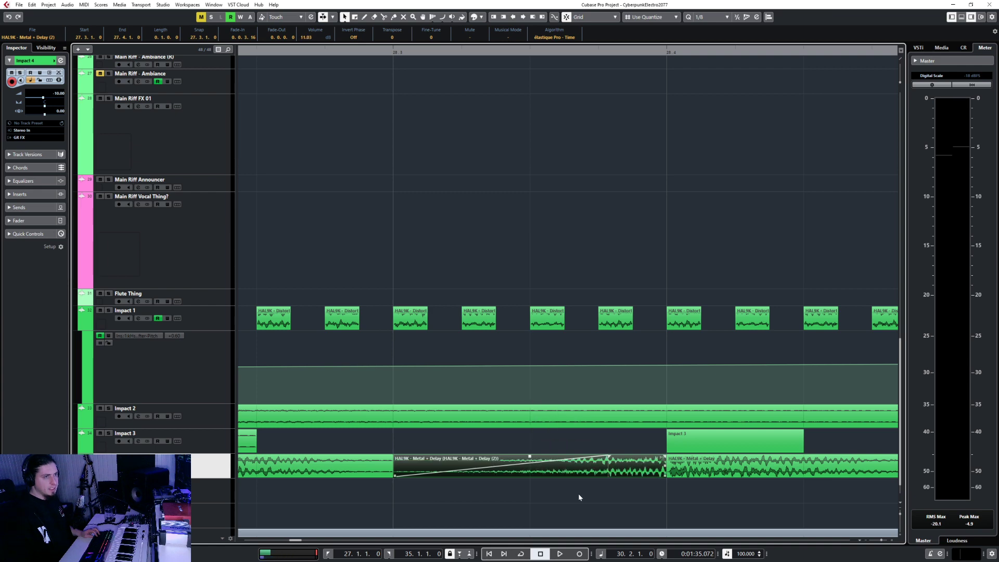
- Duplicate all the Metal + Delay clips of bars 27 to 30 on Impact 4 so they repeat from 31.2.1.0
{"action": "scroll", "coordinate": [578, 493], "scroll_direction": "down", "scroll_amount": 5}
{"action": "scroll", "coordinate": [581, 499], "scroll_direction": "down", "scroll_amount": 8}
{"action": "left_click", "coordinate": [523, 466]}
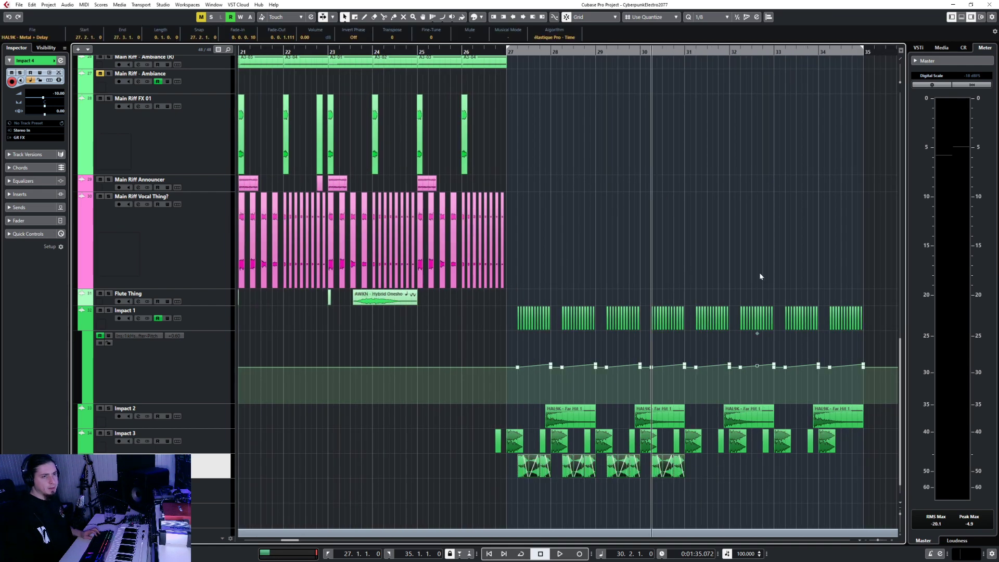
{"action": "key", "text": "ctrl+d"}
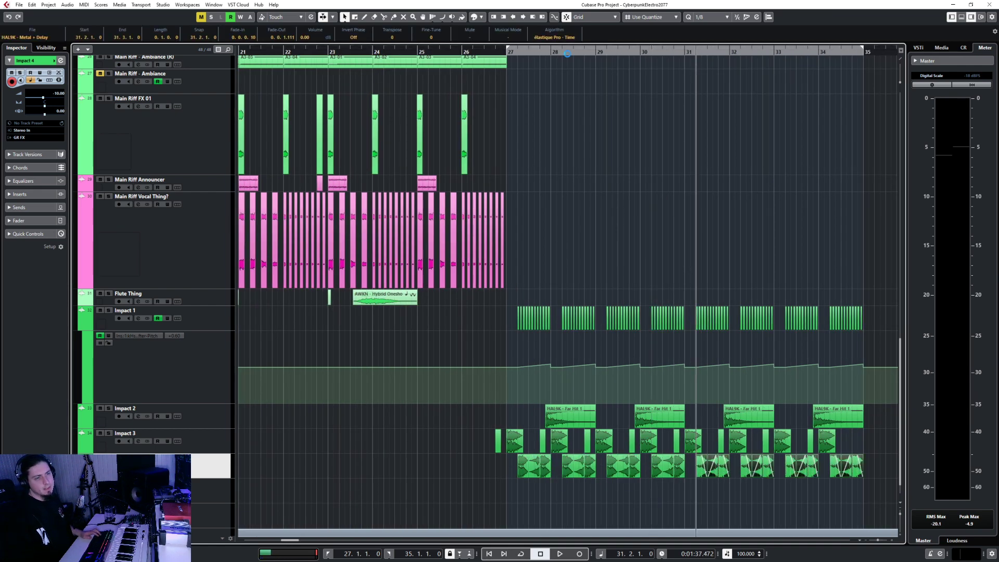
- Play the arrangement from 26.3.3.0 and set the Impact 4 track volume to -12 while listening
{"action": "left_click", "coordinate": [489, 50]}
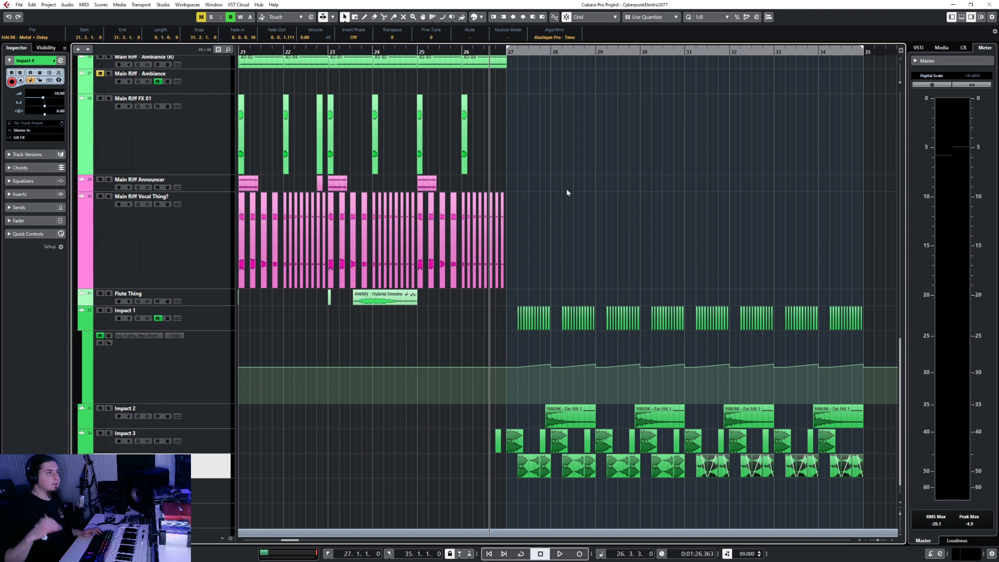
{"action": "key", "text": "space"}
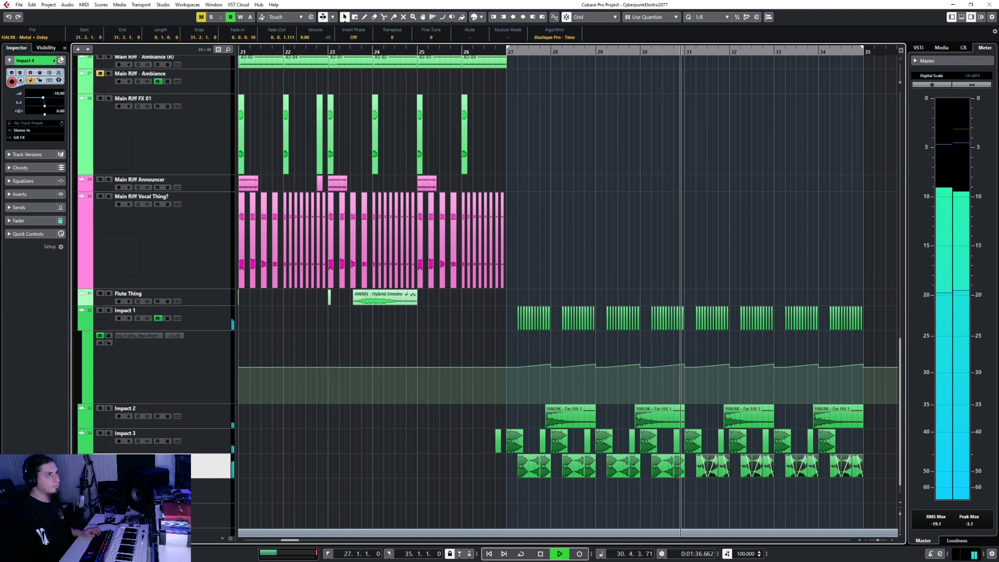
{"action": "left_click", "coordinate": [58, 93]}
{"action": "type", "text": "-12"}
{"action": "key", "text": "Return"}
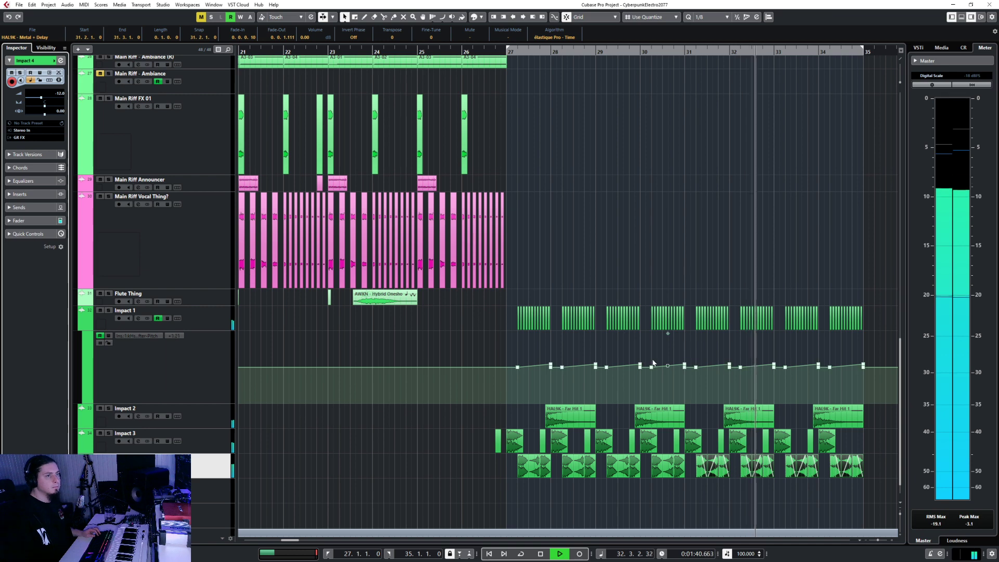
{"action": "scroll", "coordinate": [771, 485], "scroll_direction": "up", "scroll_amount": 7}
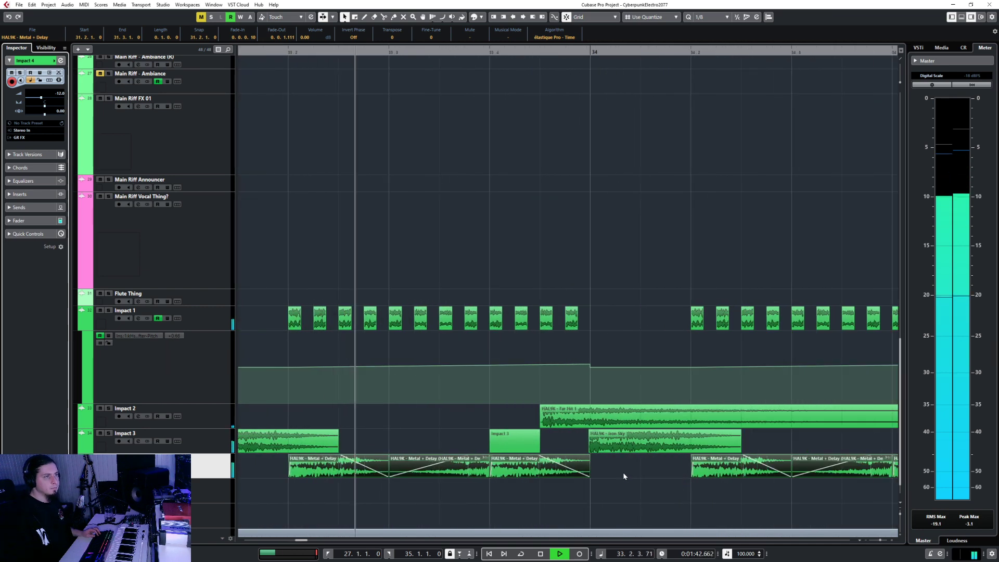
- Listen to the repeated Metal + Delay pattern on Impact 4 through bar 34 and stop playback just past bar 35
{"action": "scroll", "coordinate": [514, 475], "scroll_direction": "down", "scroll_amount": 3}
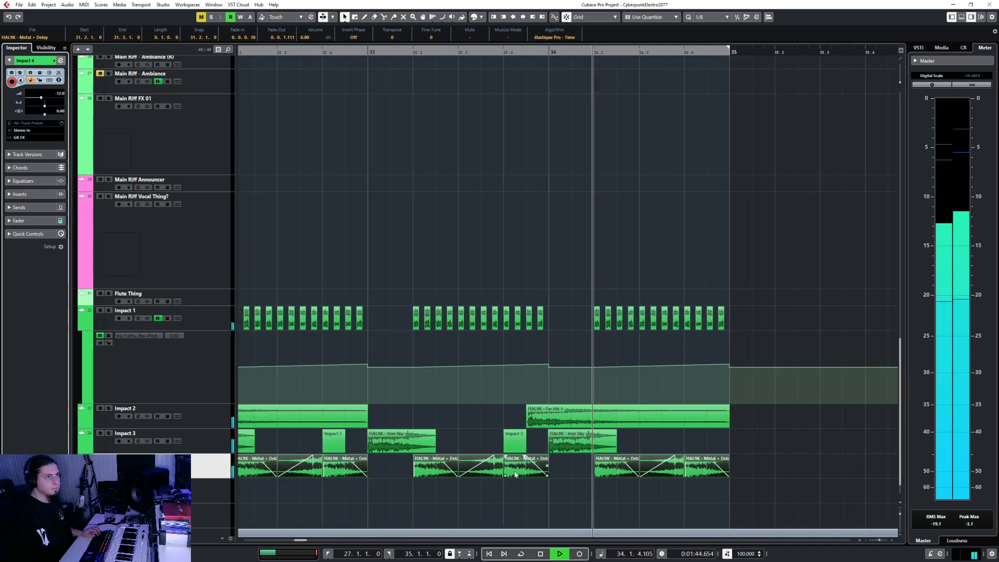
{"action": "scroll", "coordinate": [514, 473], "scroll_direction": "up", "scroll_amount": 2}
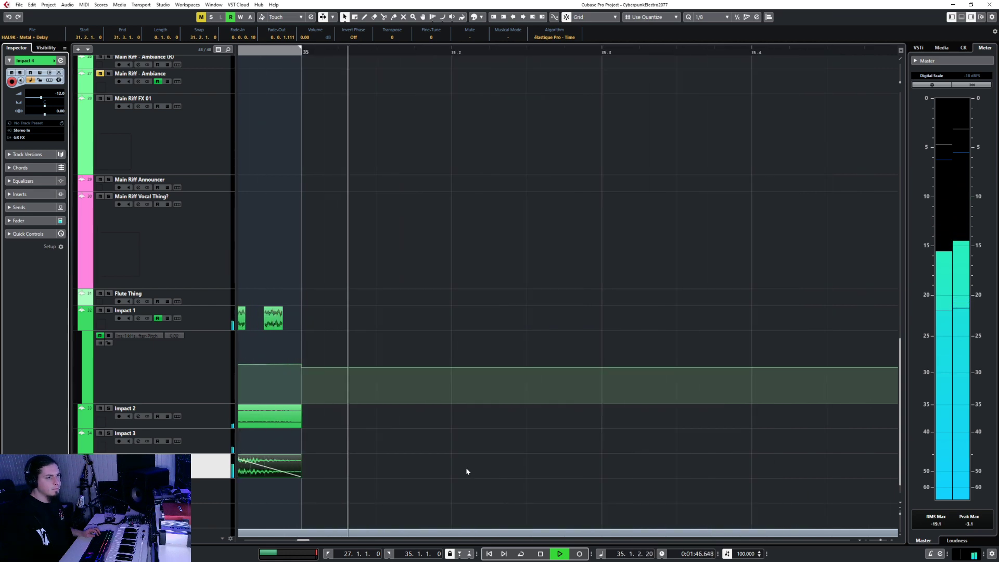
{"action": "key", "text": "space"}
{"action": "scroll", "coordinate": [465, 469], "scroll_direction": "left", "scroll_amount": 2}
{"action": "scroll", "coordinate": [464, 471], "scroll_direction": "left", "scroll_amount": 2}
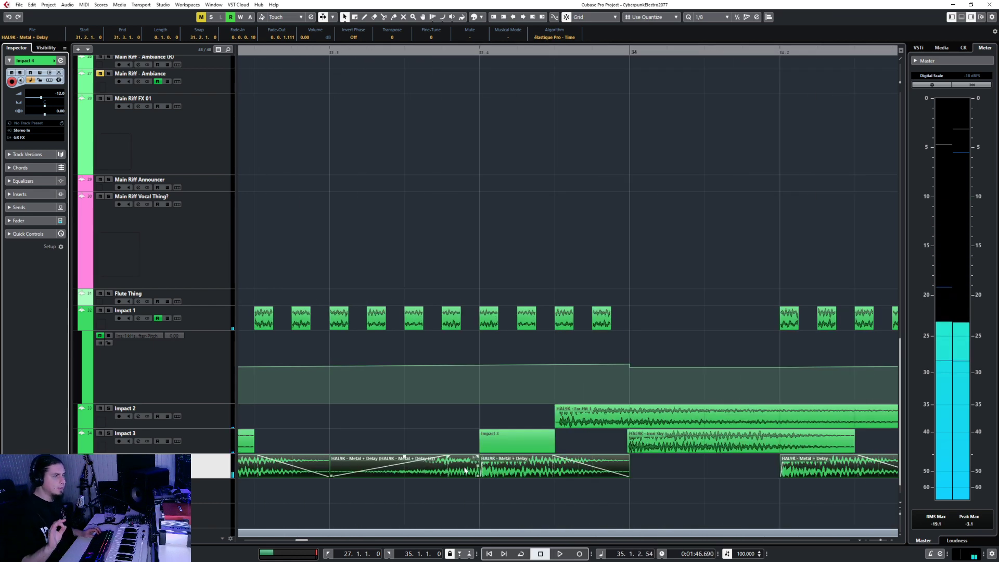
{"action": "scroll", "coordinate": [465, 470], "scroll_direction": "down", "scroll_amount": 6}
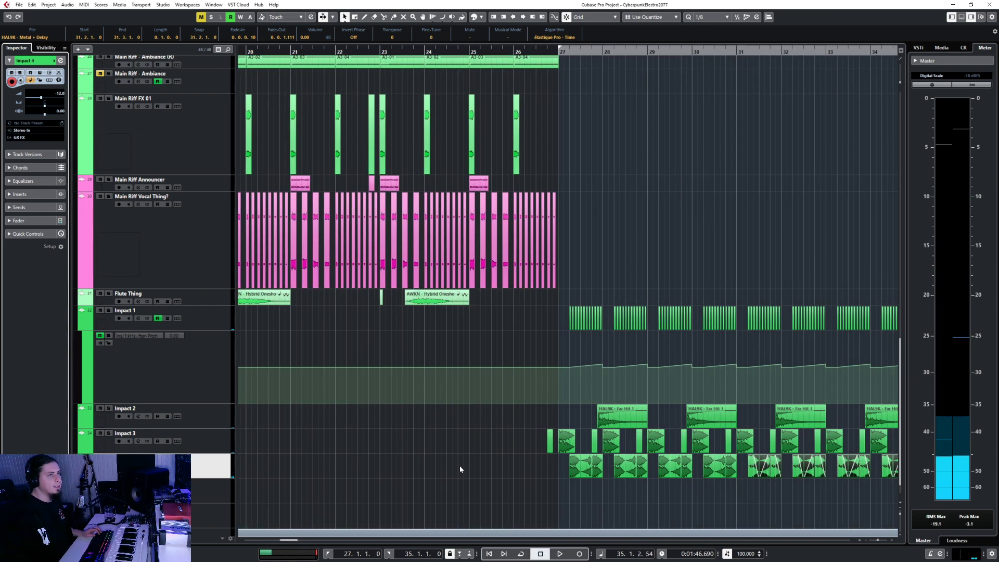
{"action": "scroll", "coordinate": [461, 470], "scroll_direction": "right", "scroll_amount": 3}
- Audition the FX folder in solo from bar 27 to bar 30, stopping playback and switching the solo off at the end
{"action": "left_click", "coordinate": [209, 445]}
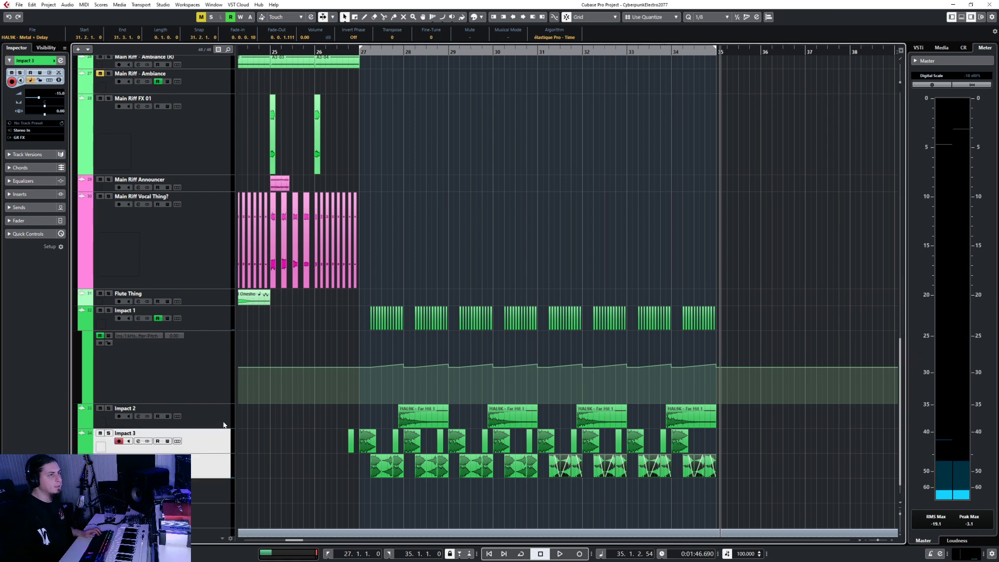
{"action": "scroll", "coordinate": [208, 311], "scroll_direction": "up", "scroll_amount": 4}
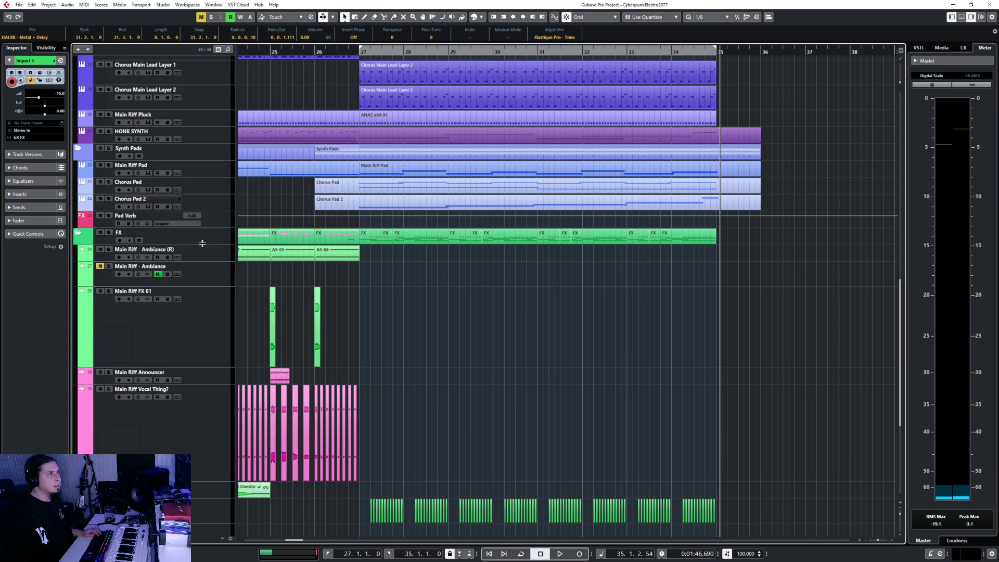
{"action": "left_click", "coordinate": [204, 241]}
{"action": "left_click", "coordinate": [362, 50]}
{"action": "key", "text": "space"}
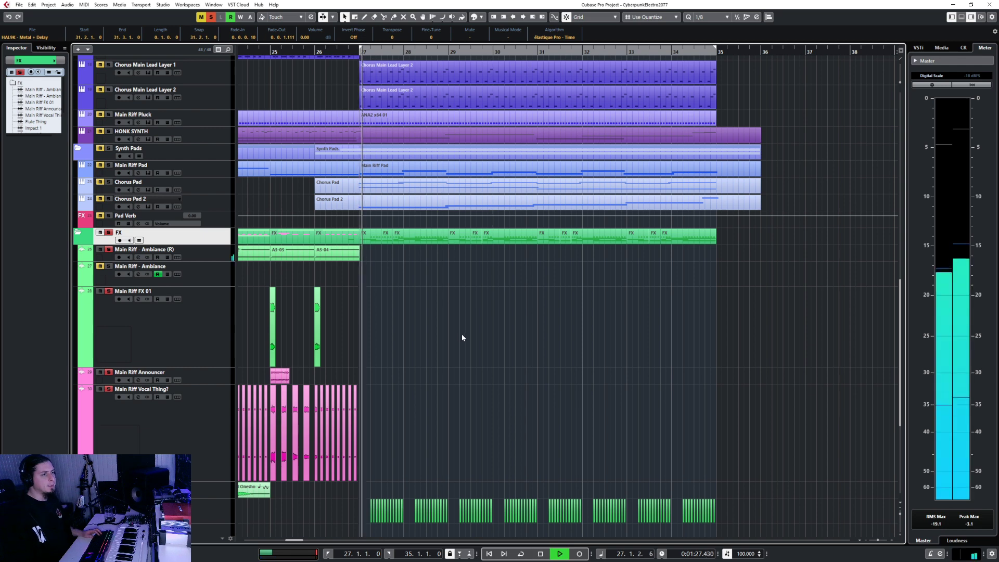
{"action": "scroll", "coordinate": [462, 335], "scroll_direction": "down", "scroll_amount": 4}
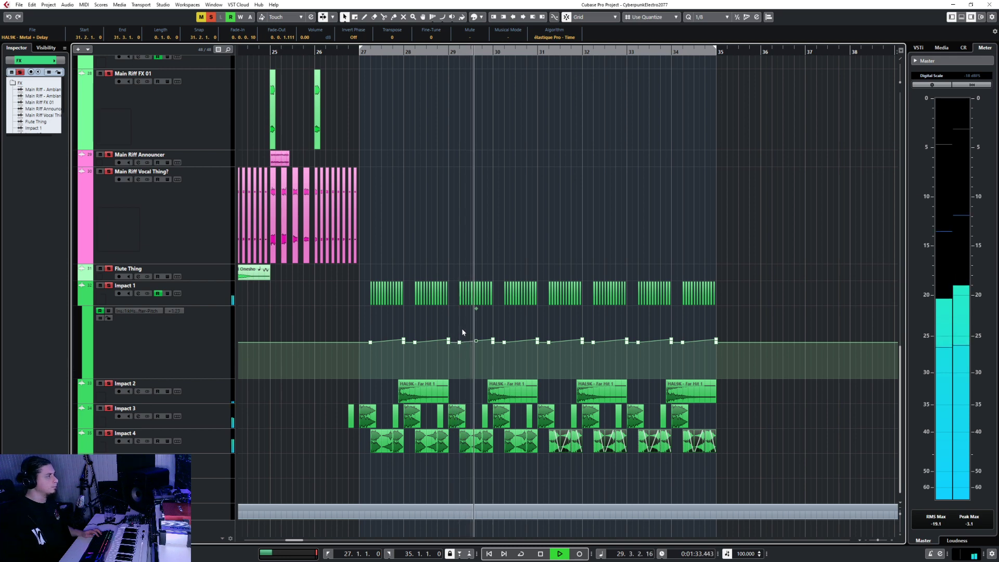
{"action": "scroll", "coordinate": [461, 326], "scroll_direction": "up", "scroll_amount": 5}
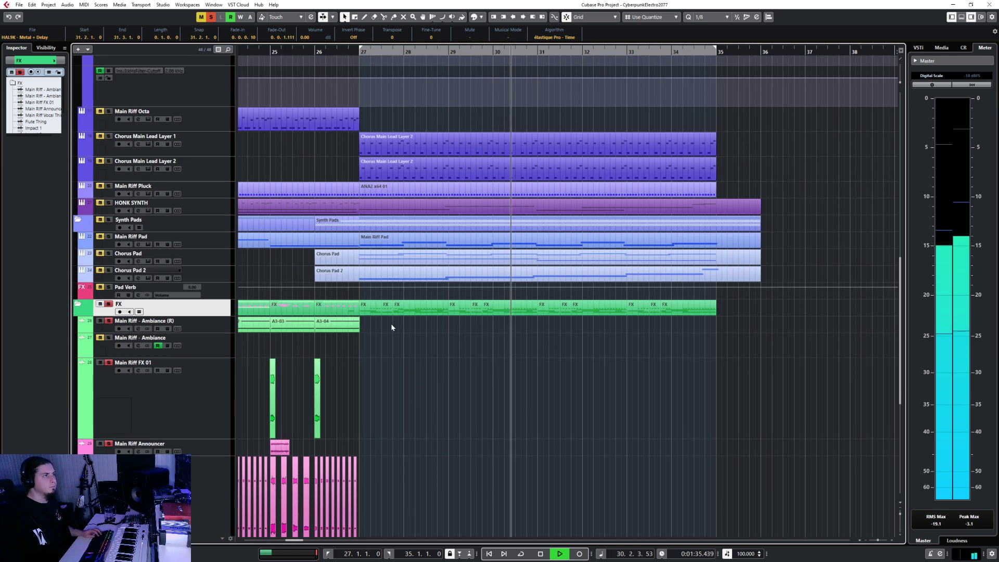
{"action": "key", "text": "s"}
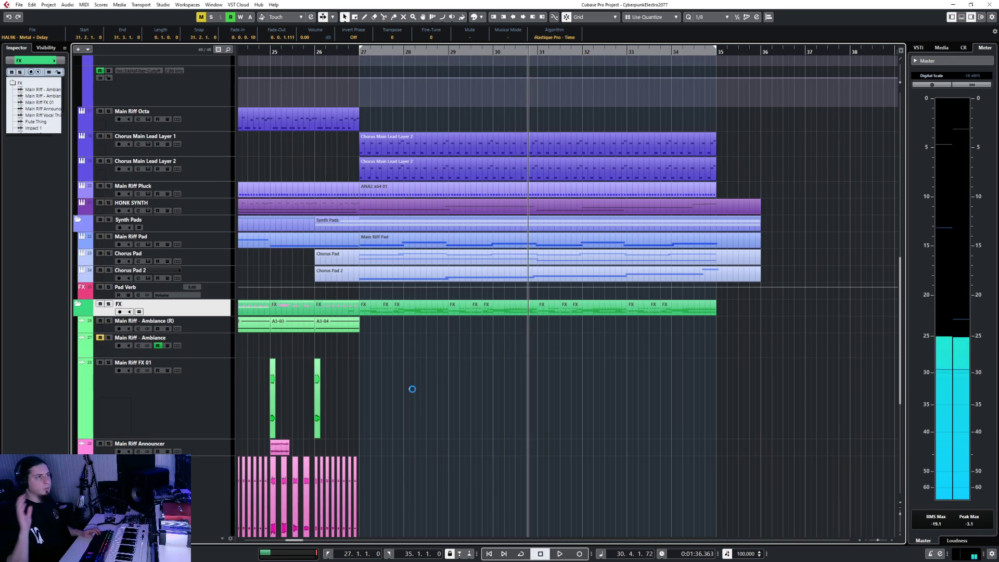